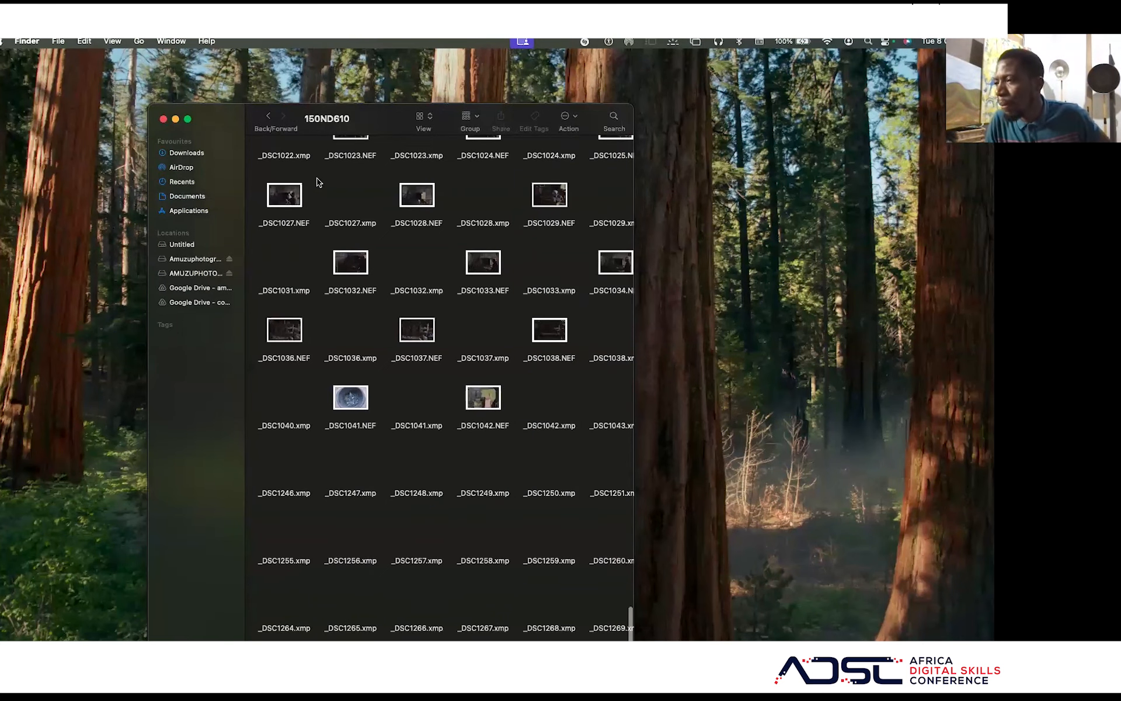
- Open the raw photo _DSC1014.NEF from the 150ND610 folder with Adobe Photoshop 2022
scroll(308, 180, up, 5)
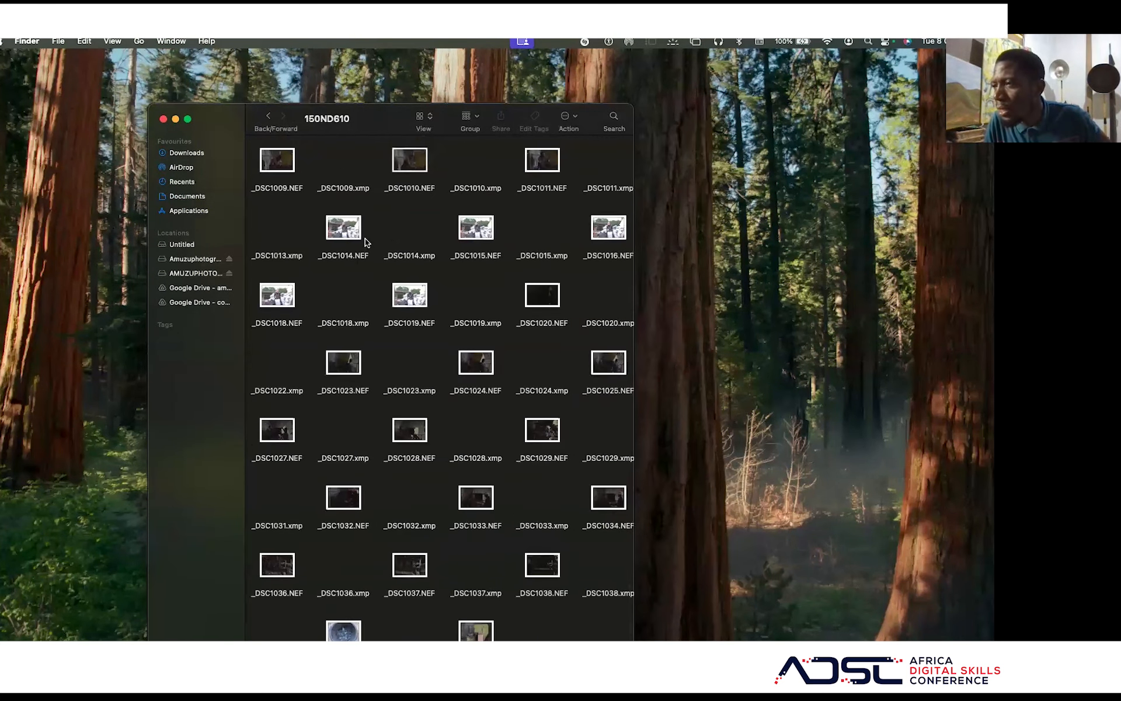
scroll(366, 238, up, 3)
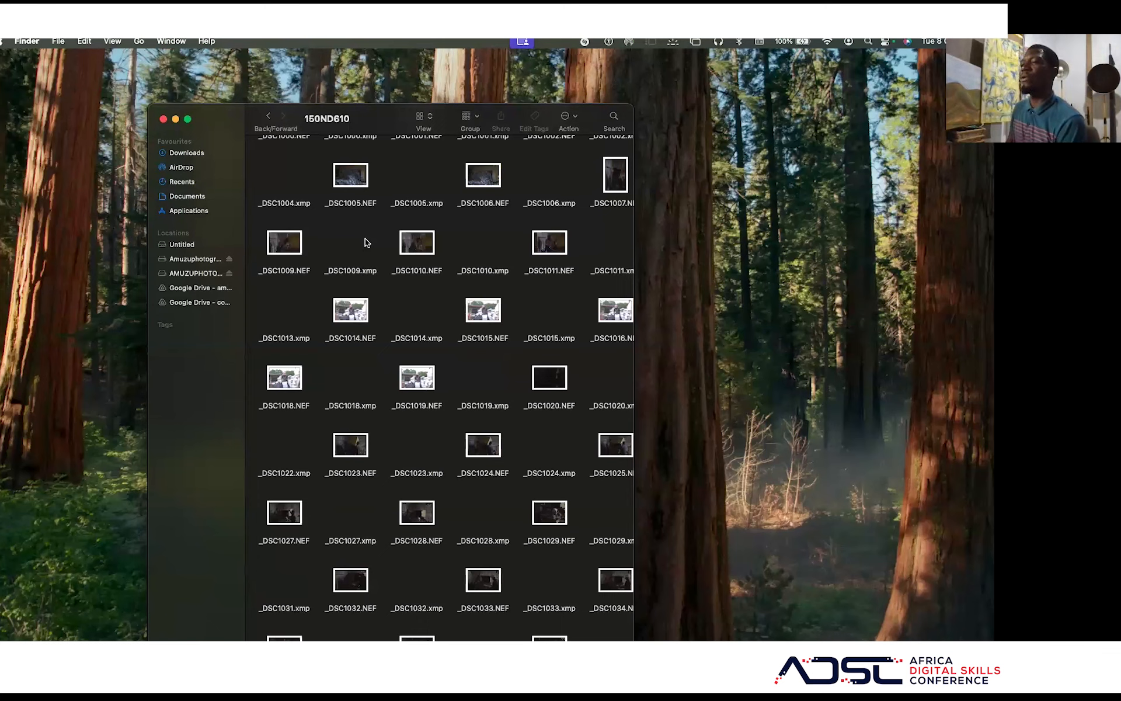
click(345, 313)
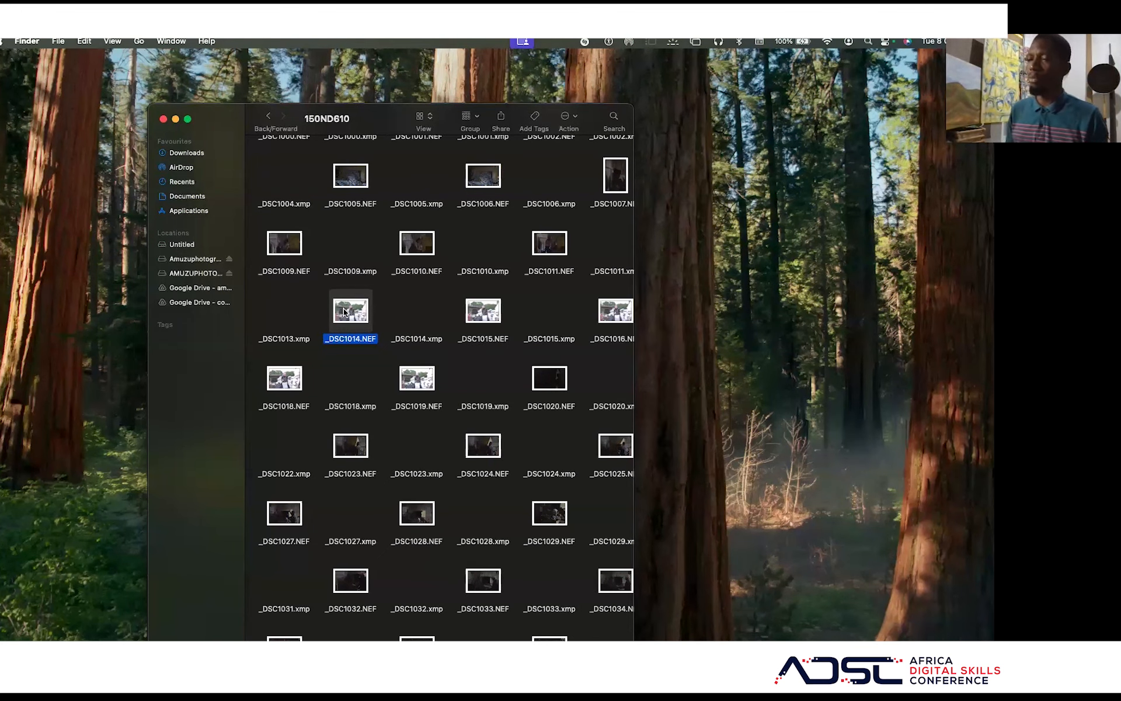
right_click(344, 312)
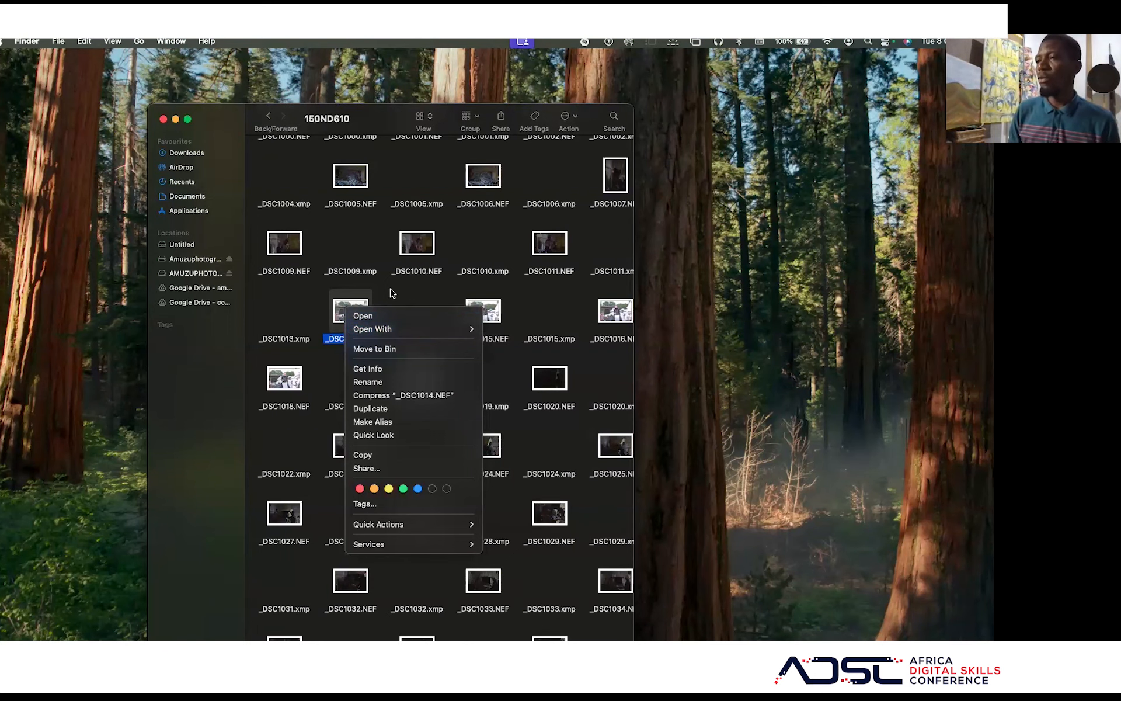
click(359, 316)
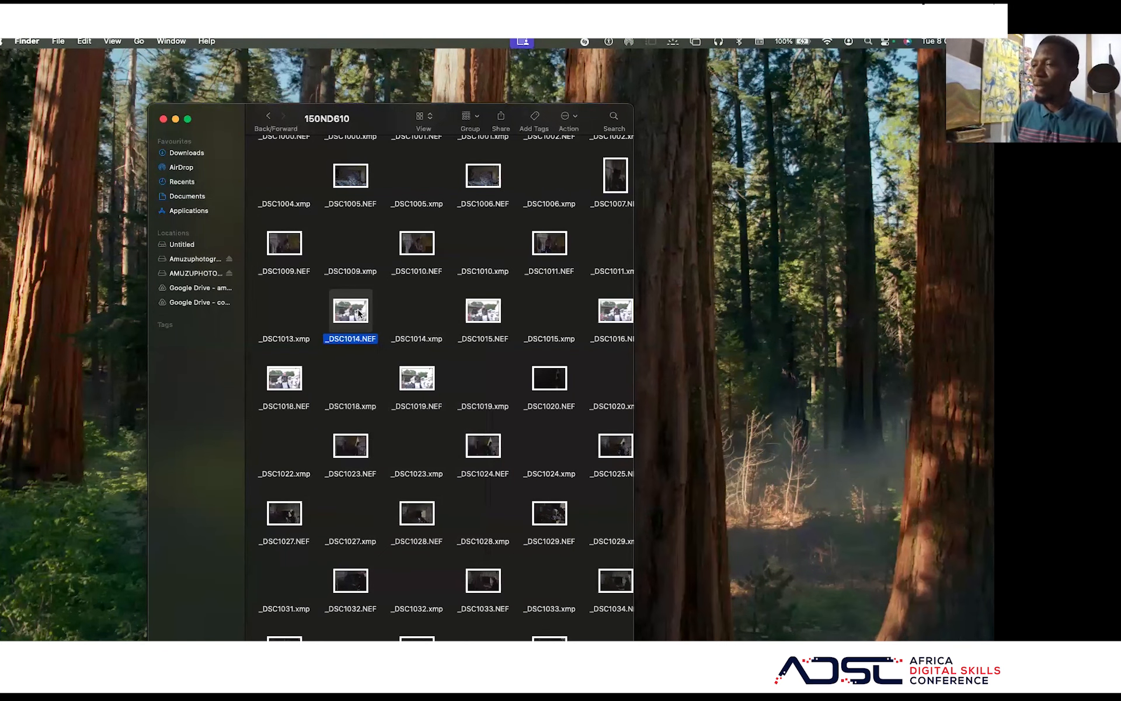
right_click(359, 313)
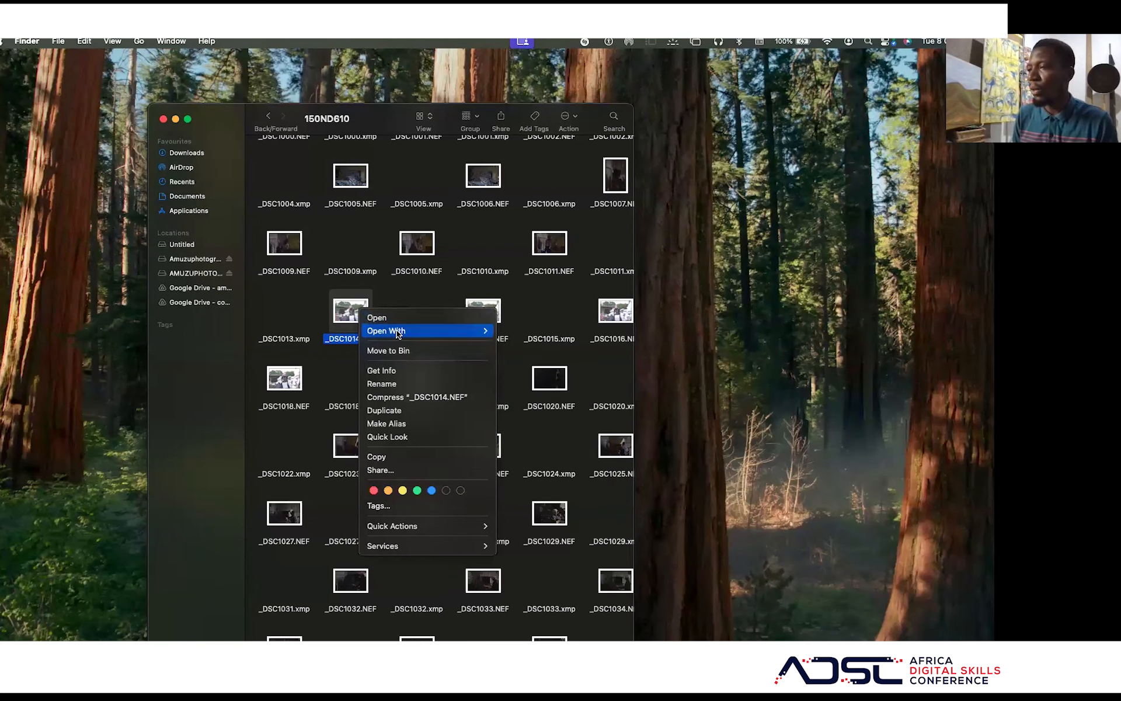
mouse_move(397, 333)
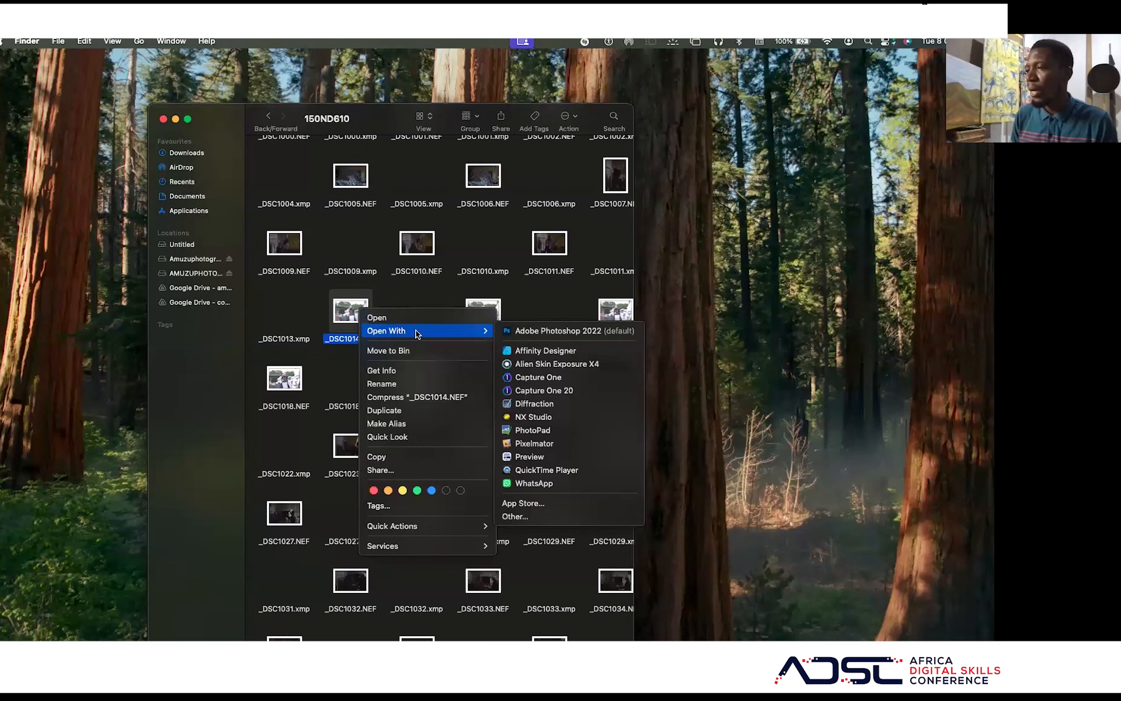
click(523, 331)
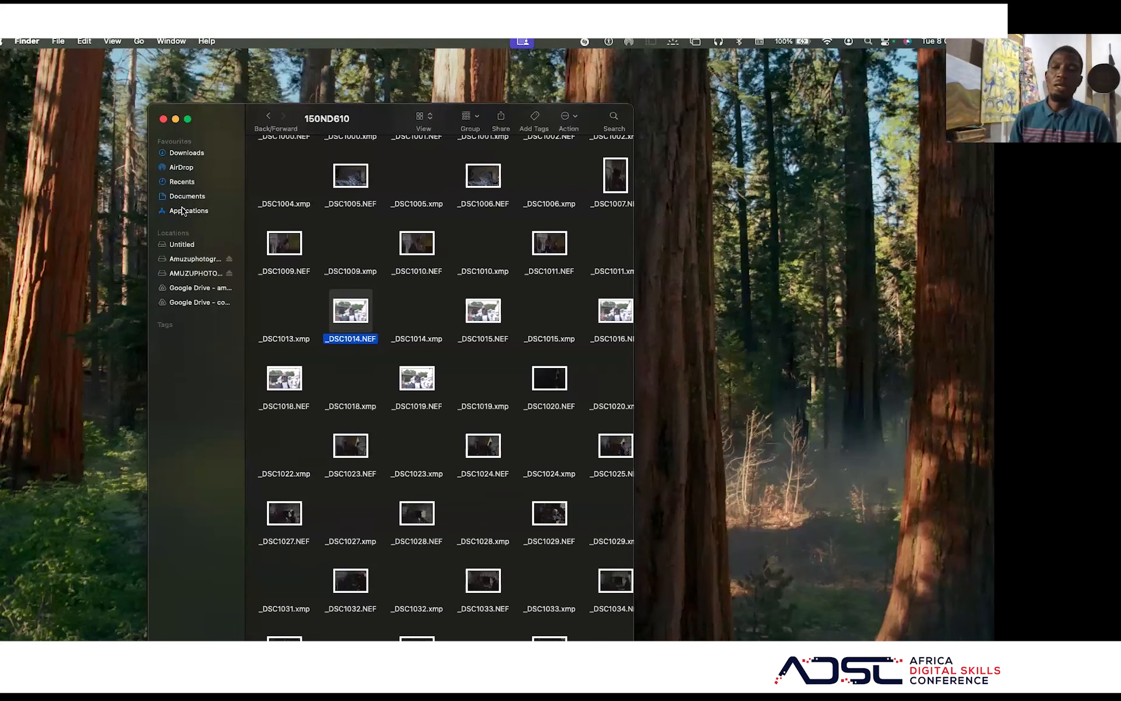
click(55, 147)
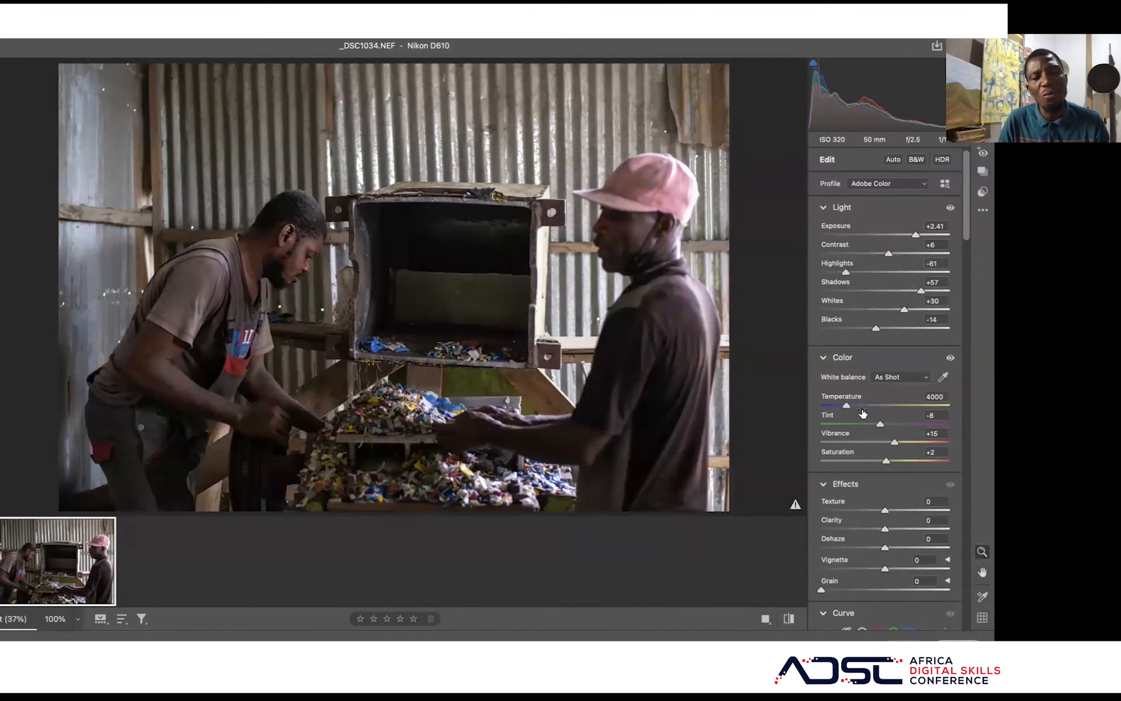
- Set a custom white balance by sampling the pale logo on the overalls of the man bending over the shredded plastic
mouse_move(862, 413)
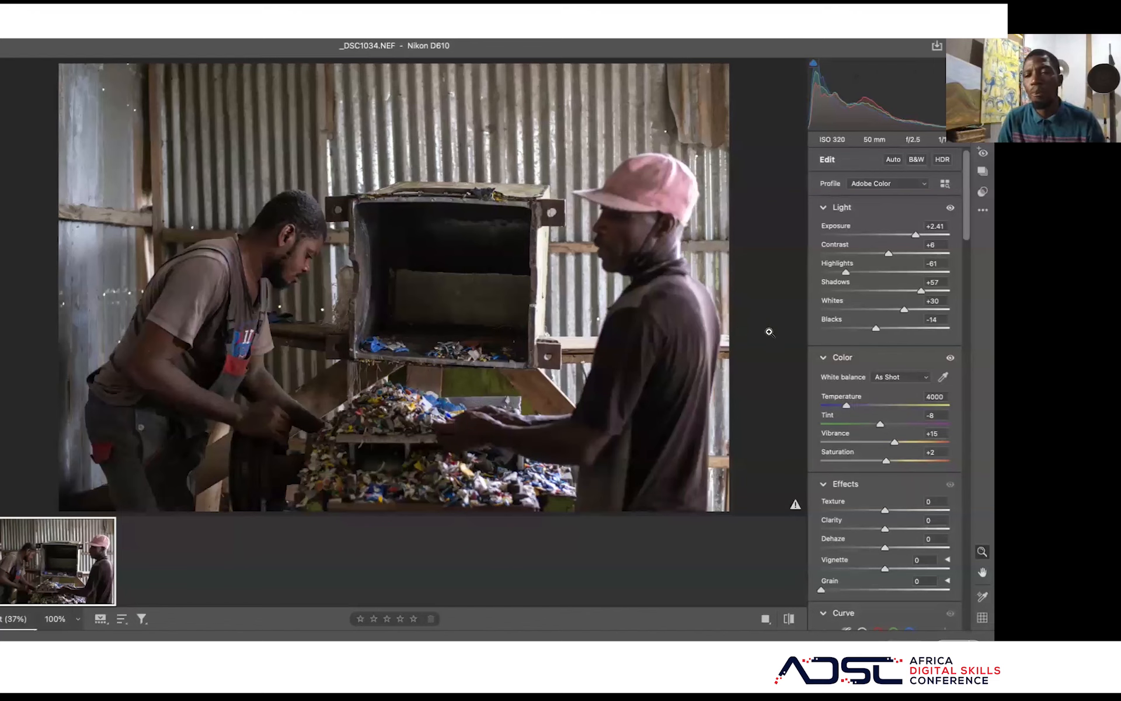
click(945, 377)
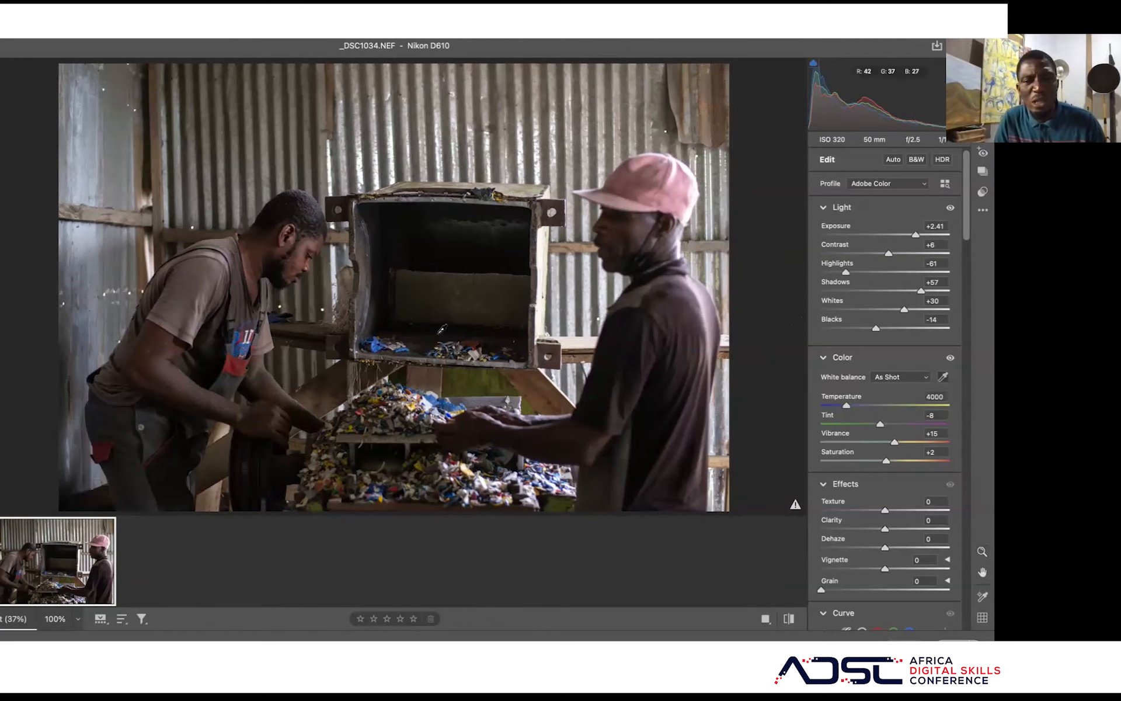
click(250, 331)
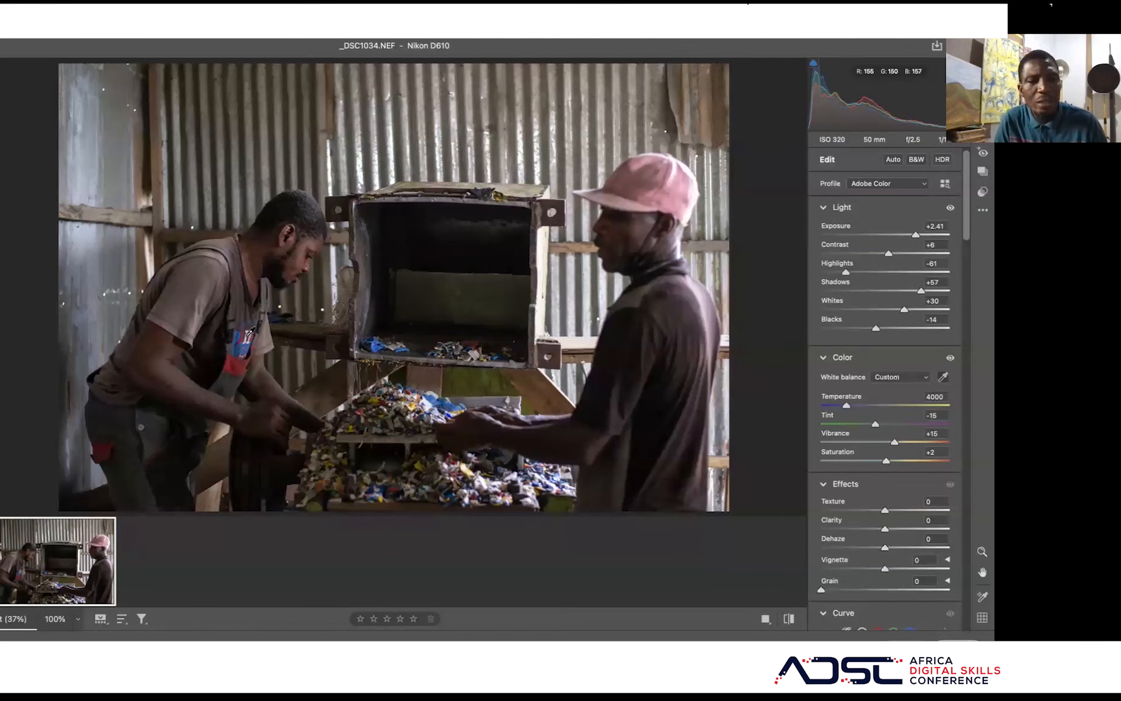
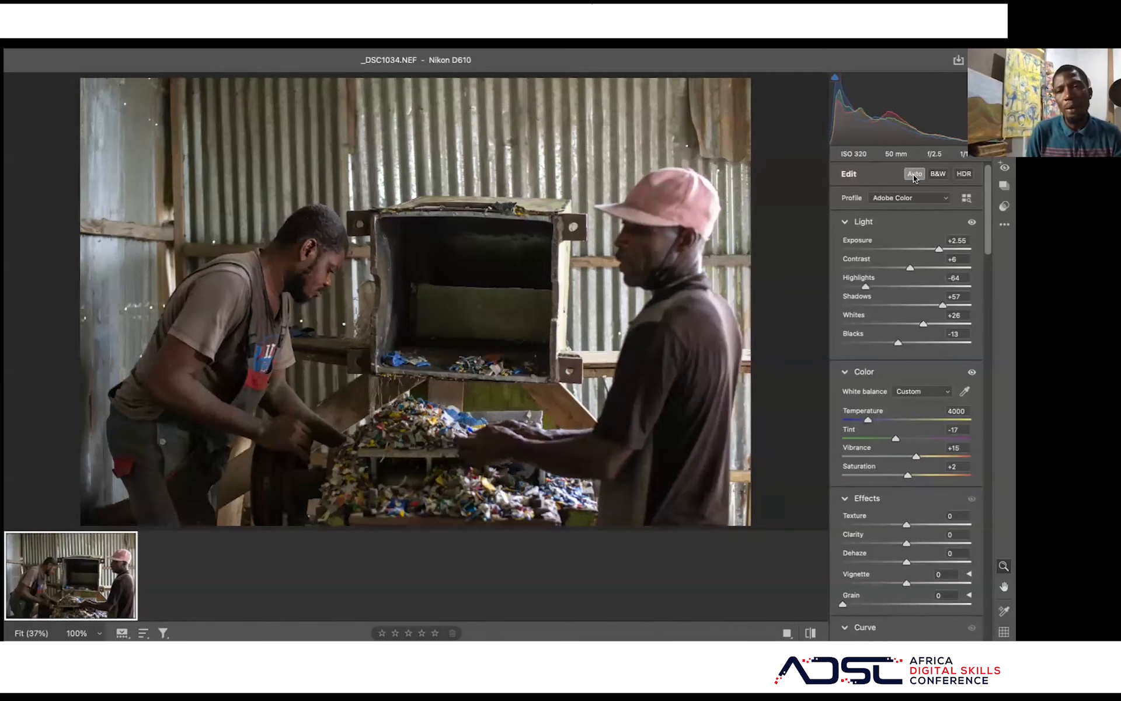
- Turn off the Auto adjustments and set Exposure to +2.35
click(914, 174)
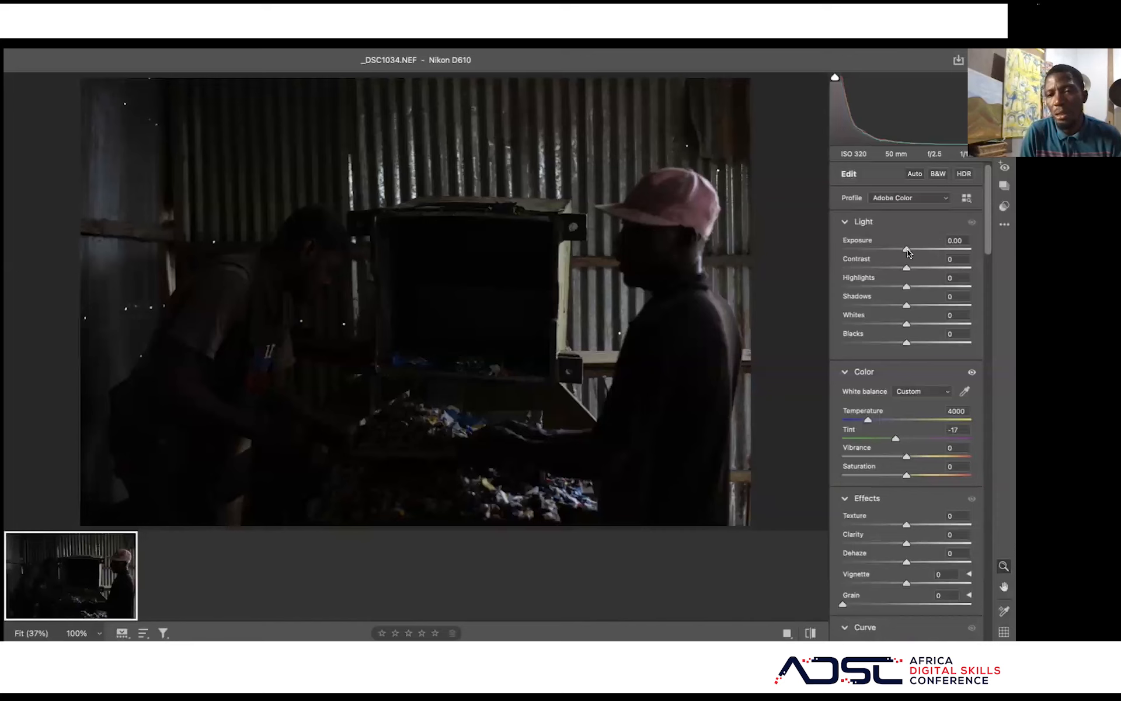
drag(909, 252, 931, 252)
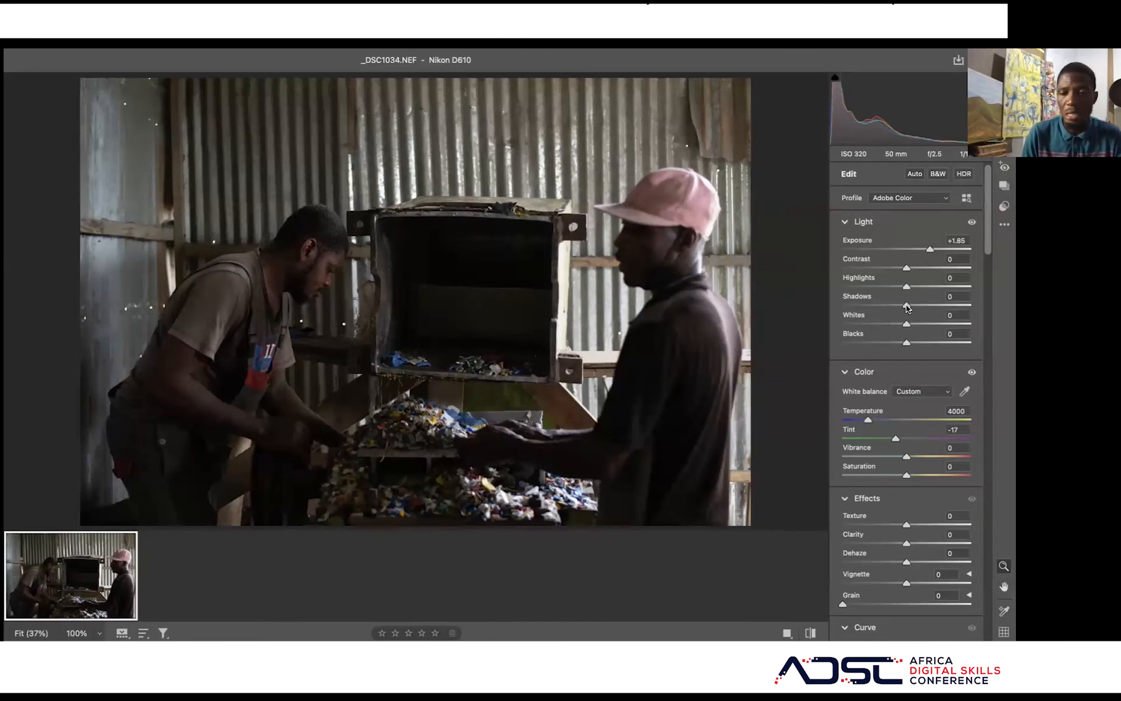
mouse_move(931, 250)
mouse_down()
mouse_move(906, 255)
mouse_move(938, 251)
mouse_up()
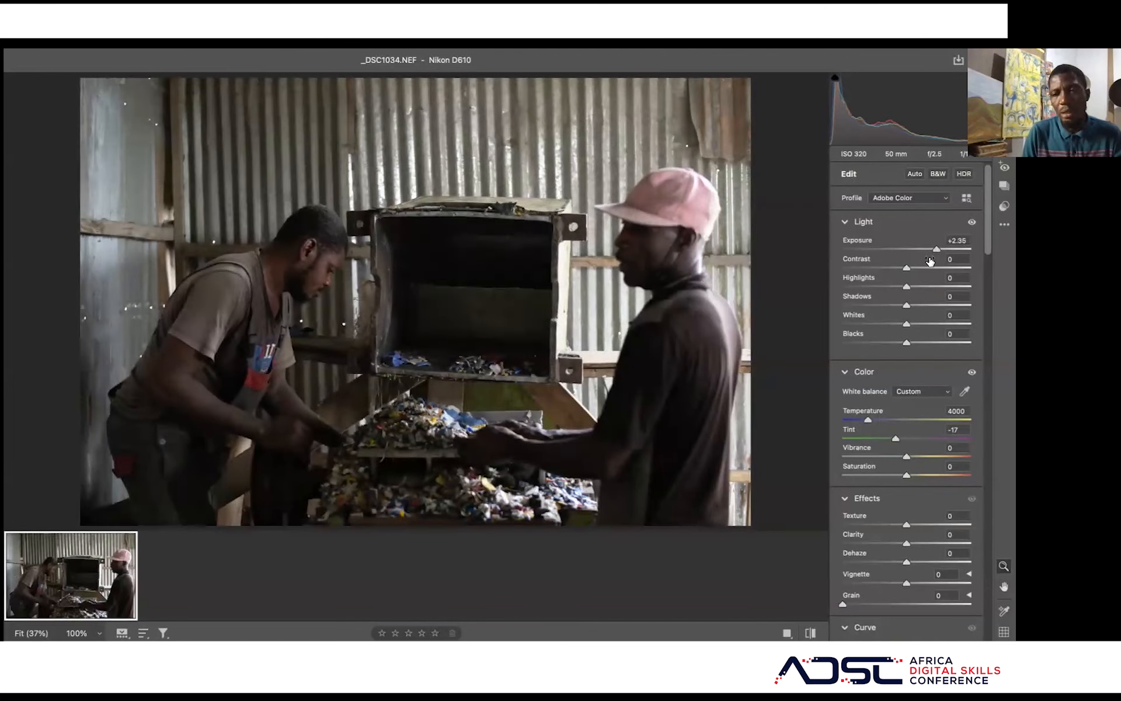
- Set Shadows to +84, and try Highlights at -100 before setting them to +79
drag(906, 306, 961, 309)
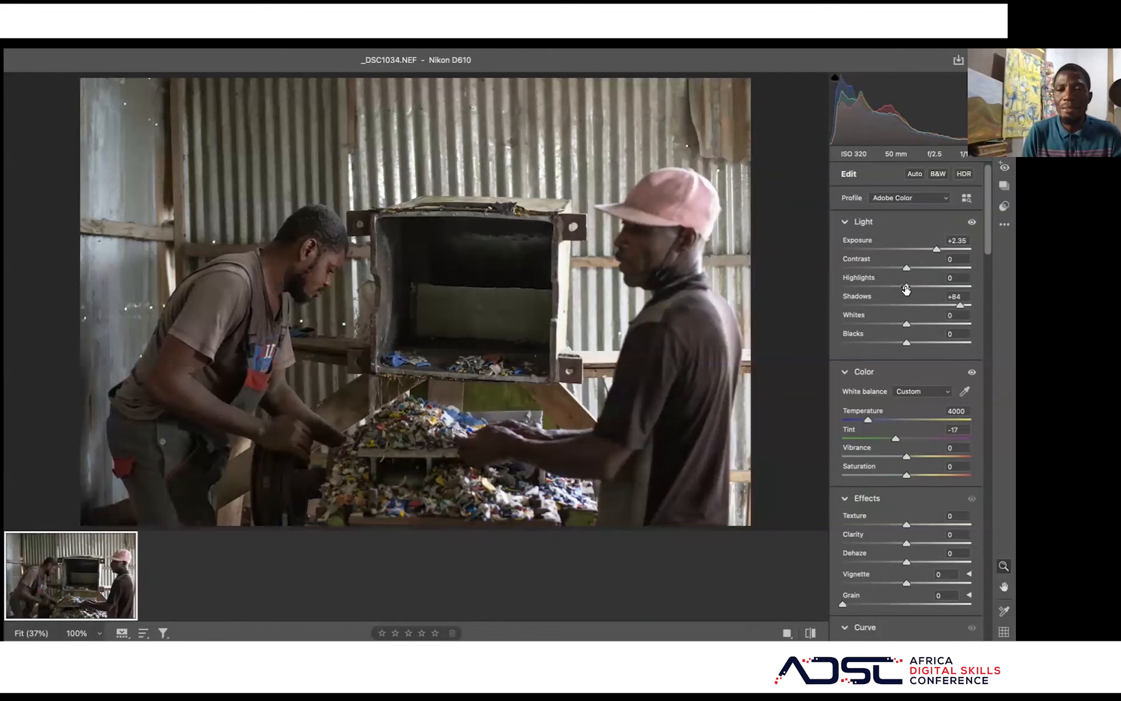
drag(906, 289, 808, 280)
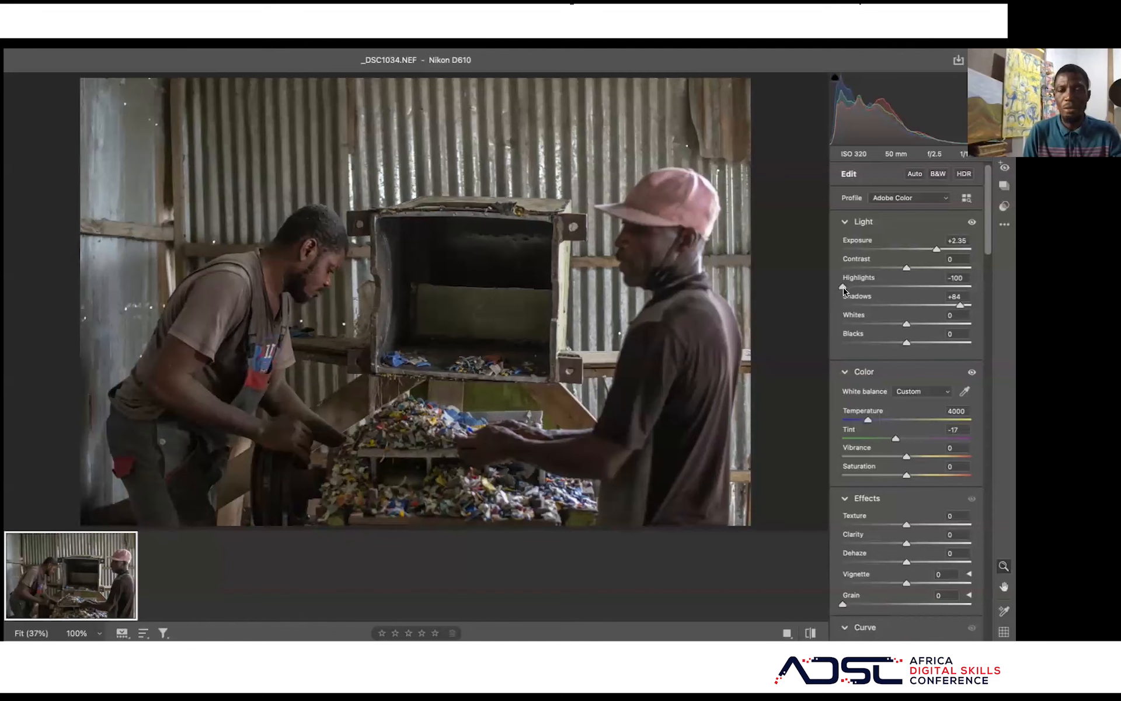
drag(843, 288, 958, 290)
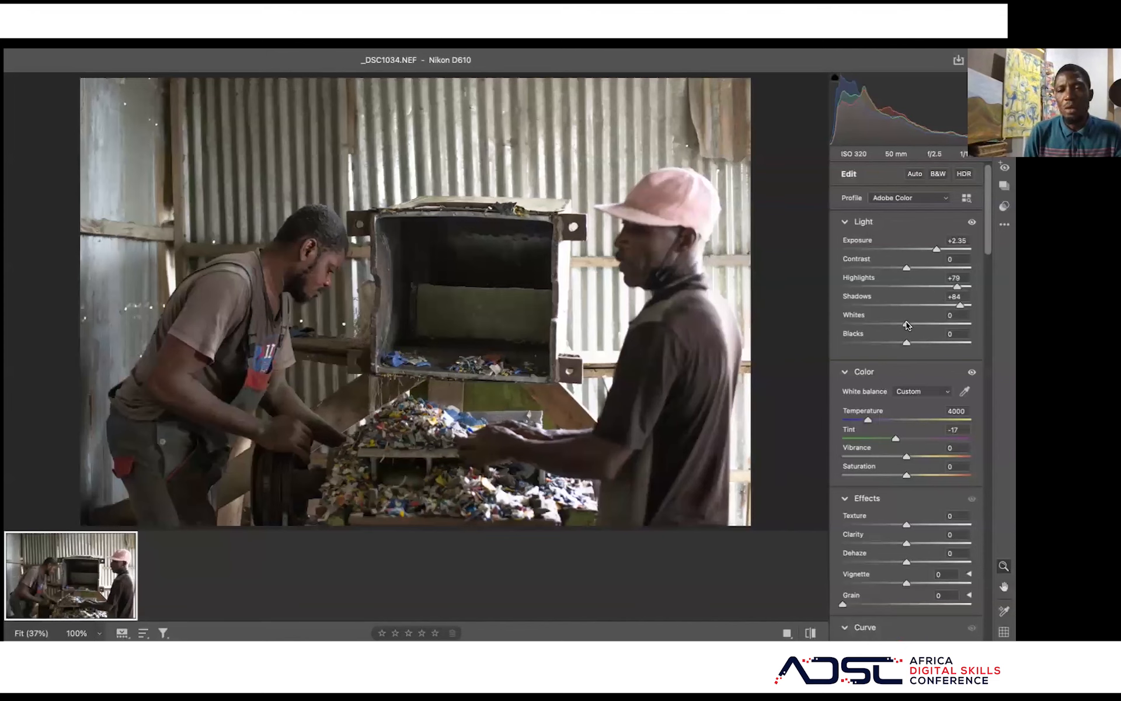
- Lower Whites to -100, and try Blacks at -33 and +84 before setting them to +4
mouse_move(909, 322)
mouse_down()
mouse_move(949, 327)
mouse_move(867, 322)
mouse_move(952, 322)
mouse_move(852, 321)
mouse_move(969, 317)
mouse_move(897, 320)
mouse_up()
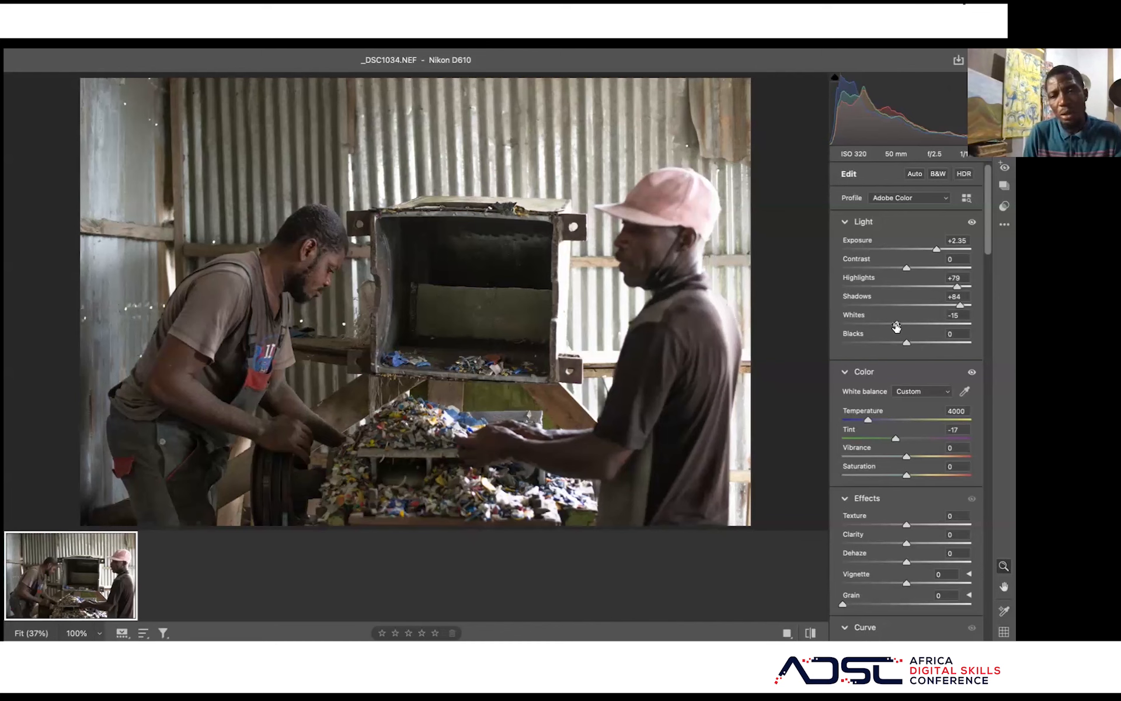
drag(898, 327, 833, 322)
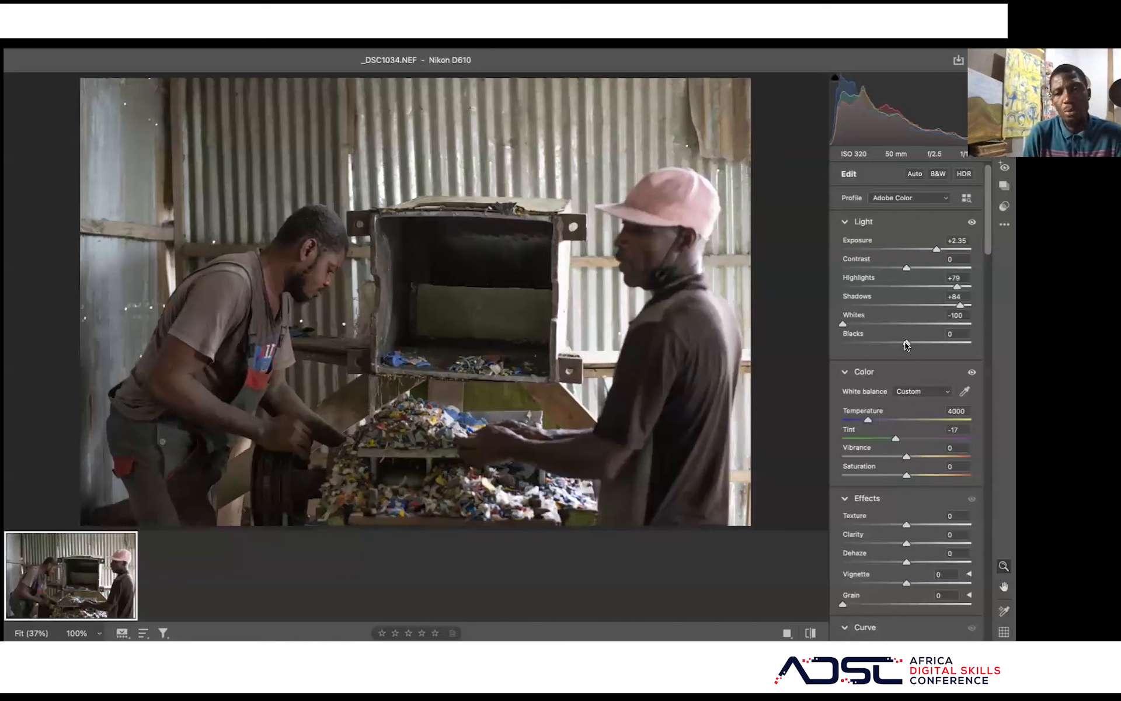
drag(906, 345, 909, 344)
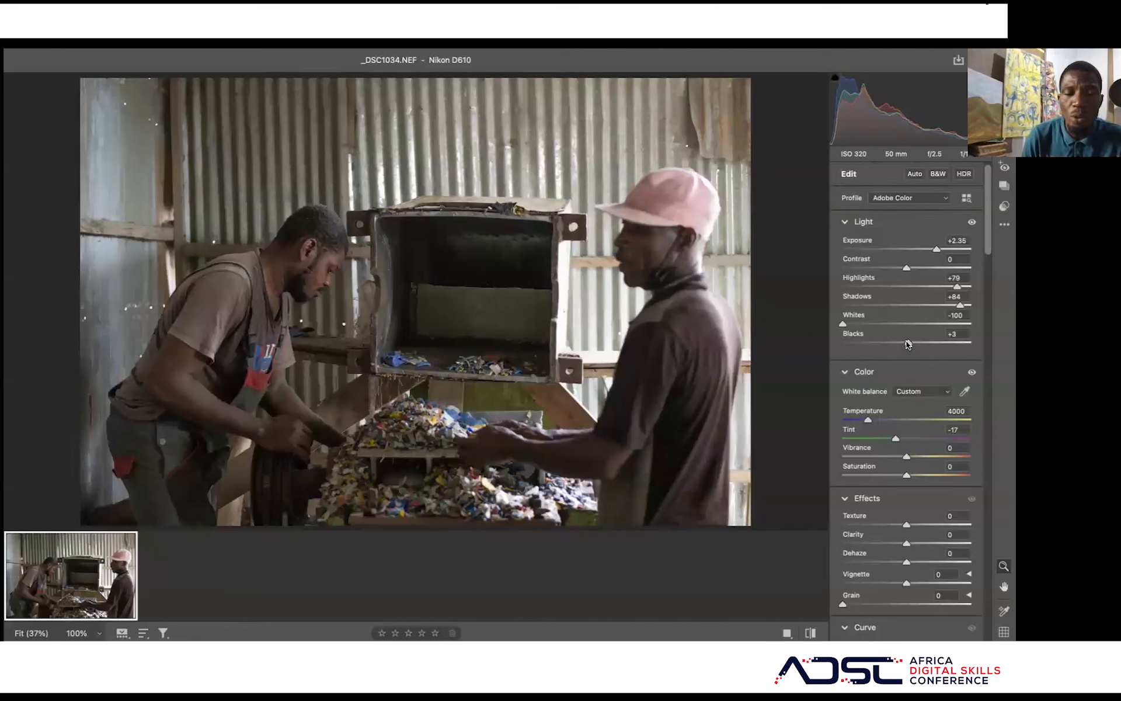
double_click(909, 344)
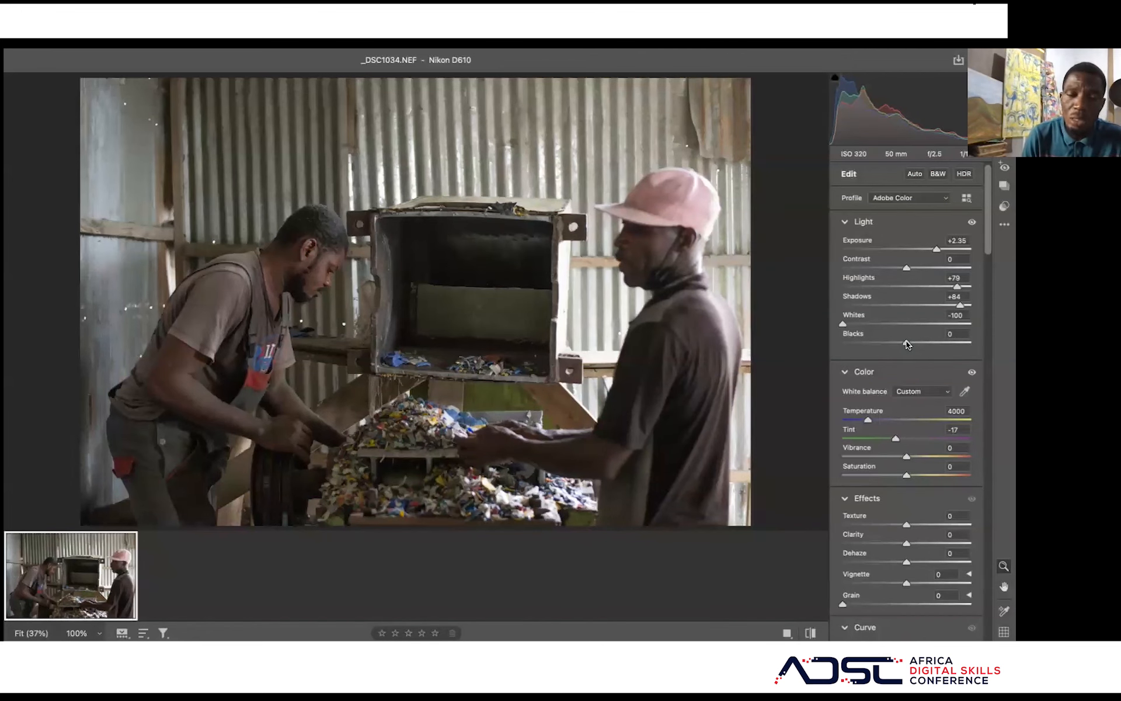
drag(908, 344, 884, 343)
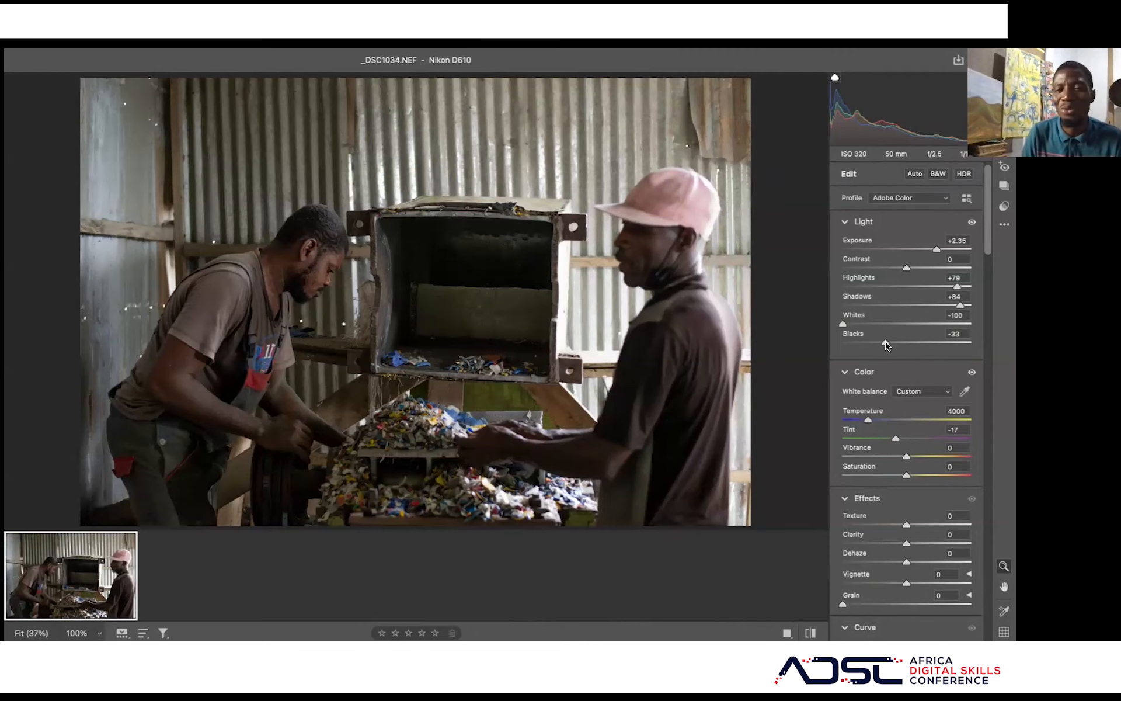
drag(886, 345, 961, 350)
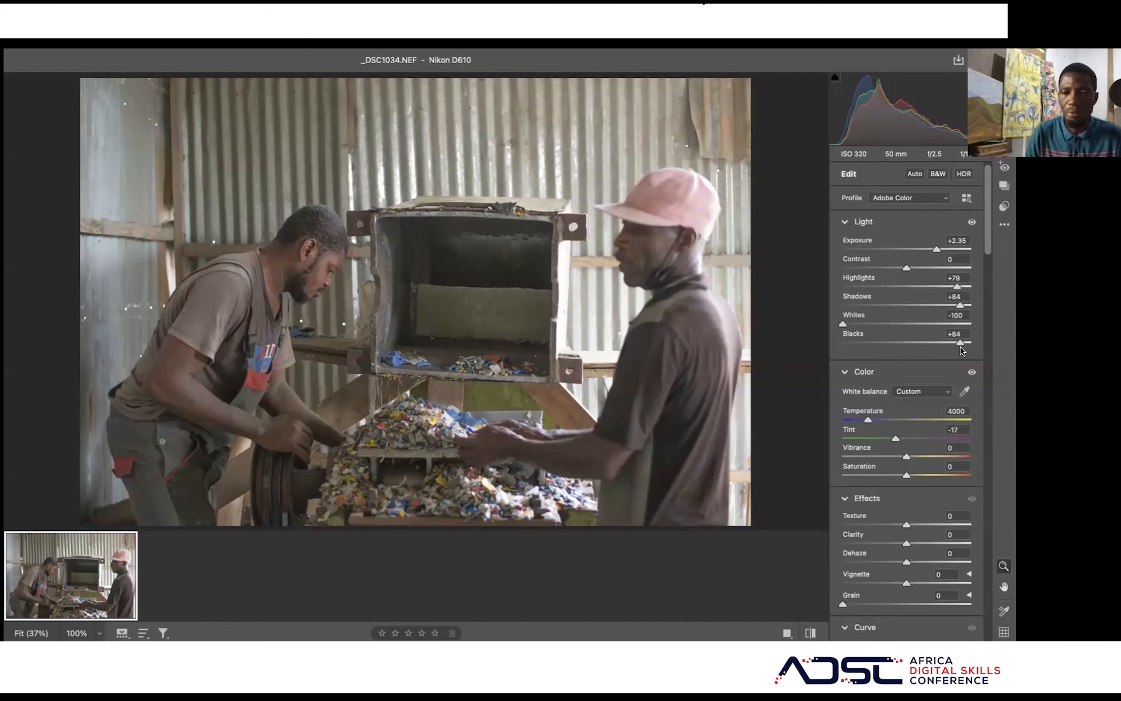
drag(958, 342, 908, 343)
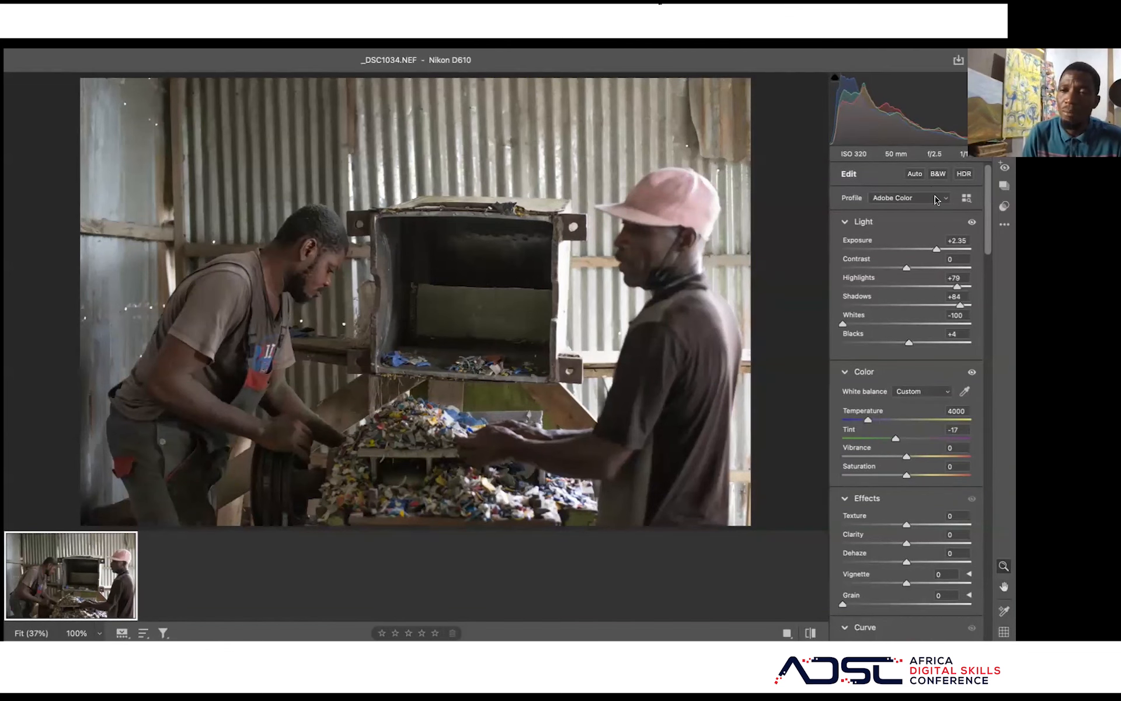
- Apply the Auto adjustments and remove them again, resetting Exposure and the other Light values to 0
click(916, 174)
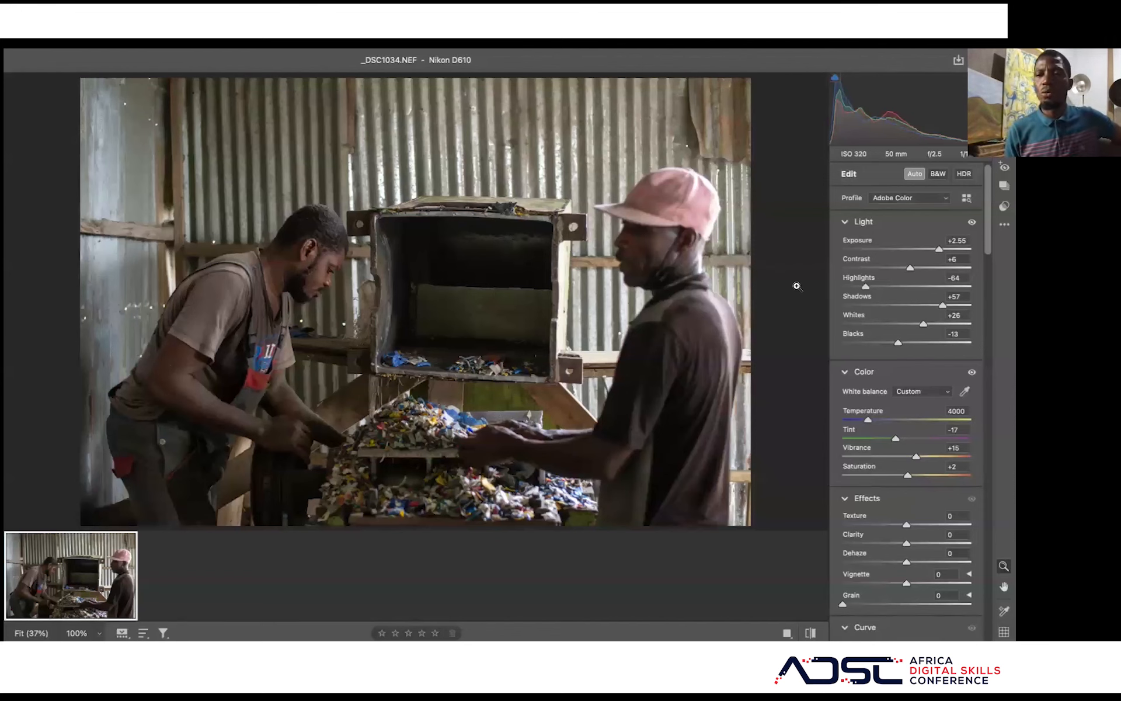
click(914, 174)
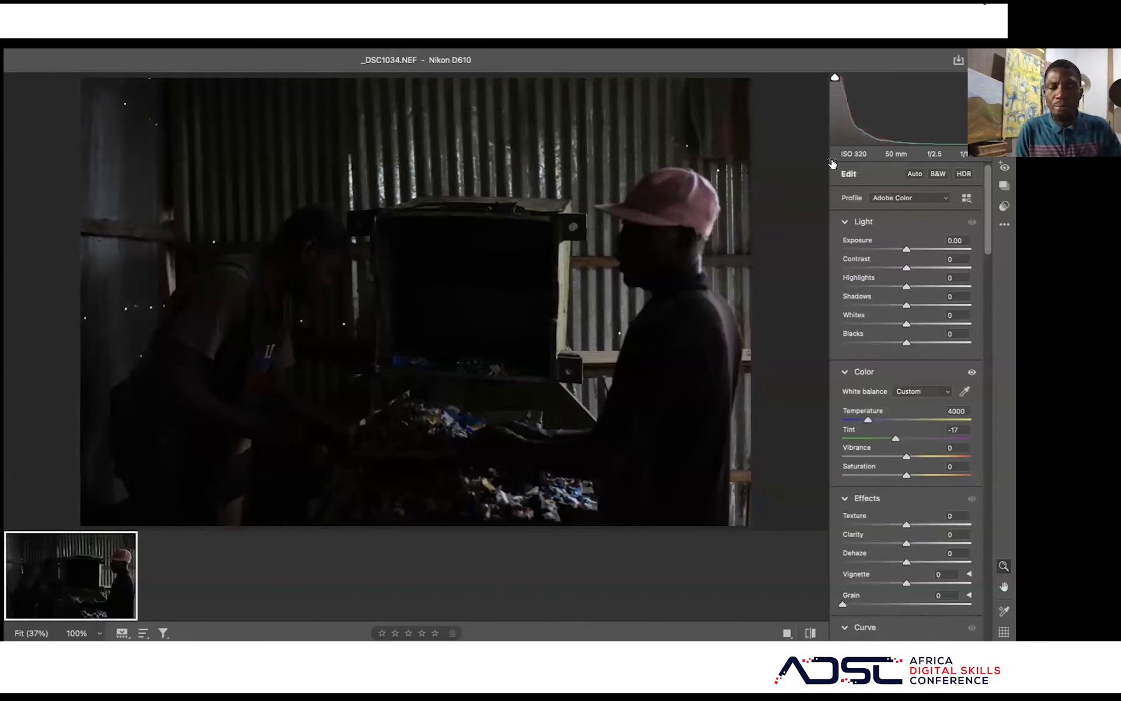
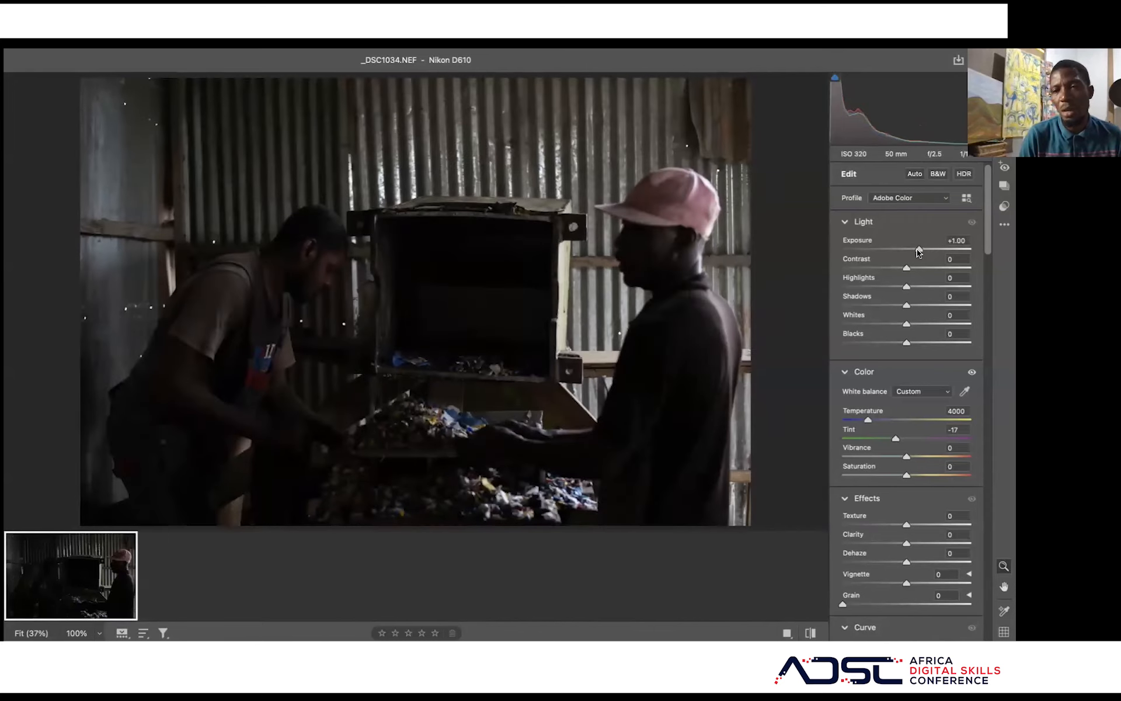
double_click(918, 251)
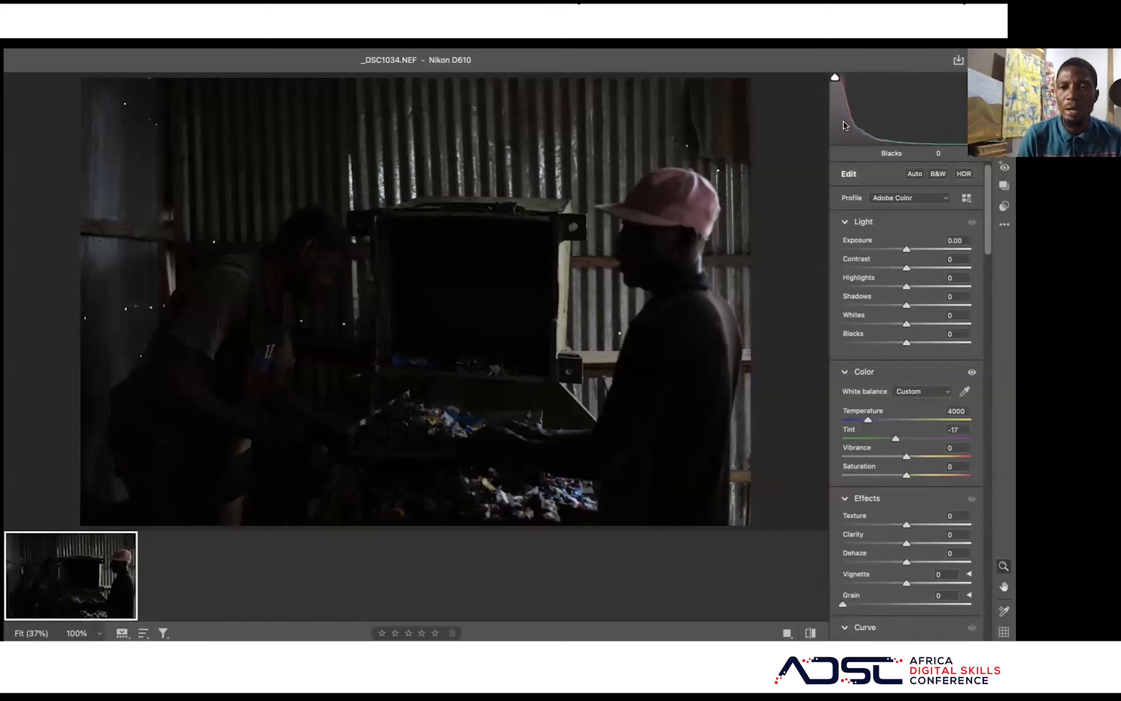
- Try Blacks at -54 using the histogram and Exposure at +2.24, resetting each to 0
mouse_move(859, 122)
mouse_down()
mouse_move(891, 122)
mouse_move(831, 123)
mouse_move(840, 123)
mouse_up()
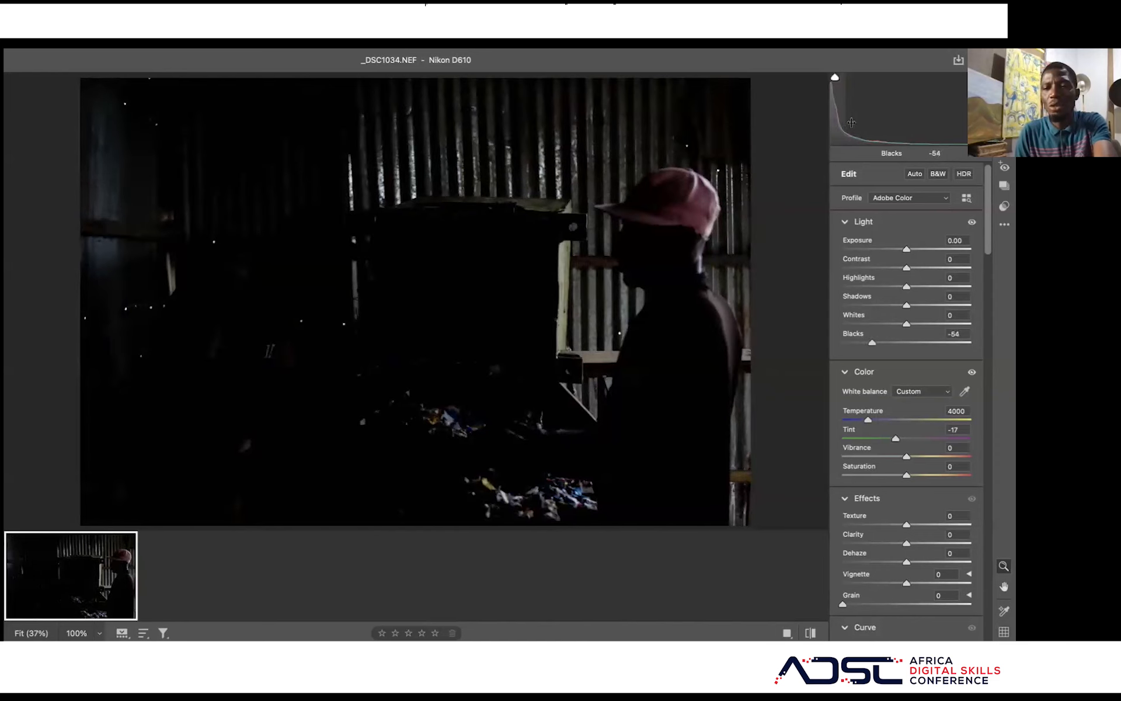
double_click(874, 344)
drag(913, 117, 981, 117)
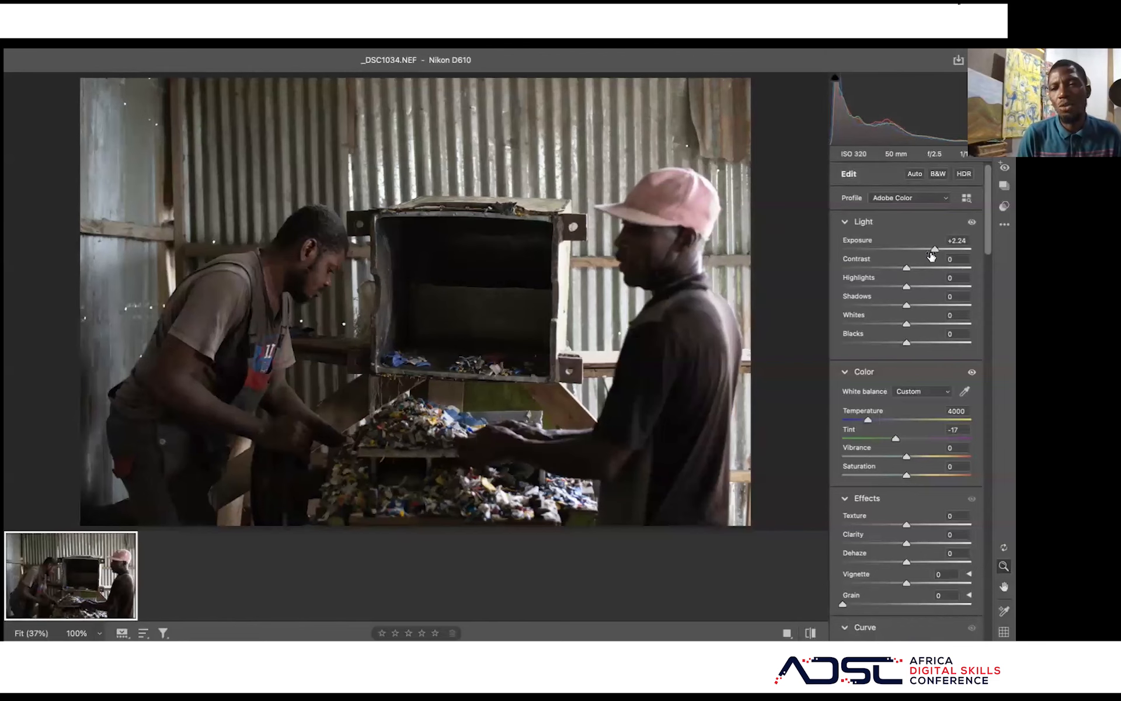
double_click(936, 251)
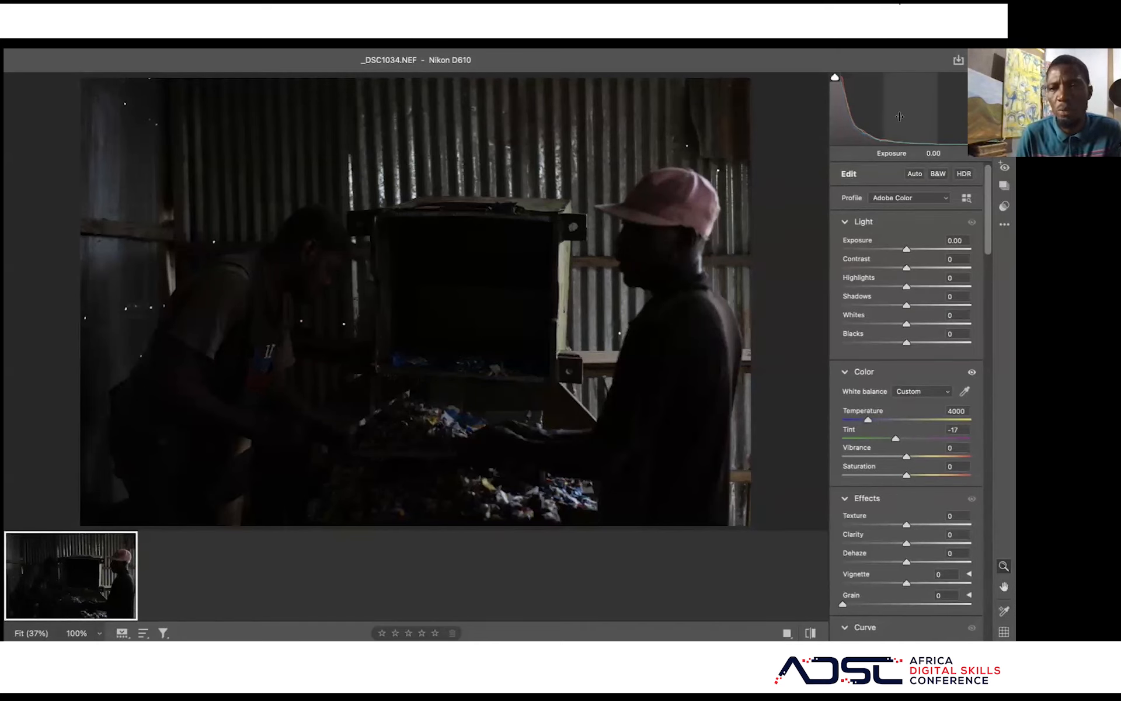
- Raise Exposure to +3.14 using the exposure zone of the histogram
drag(907, 250, 944, 250)
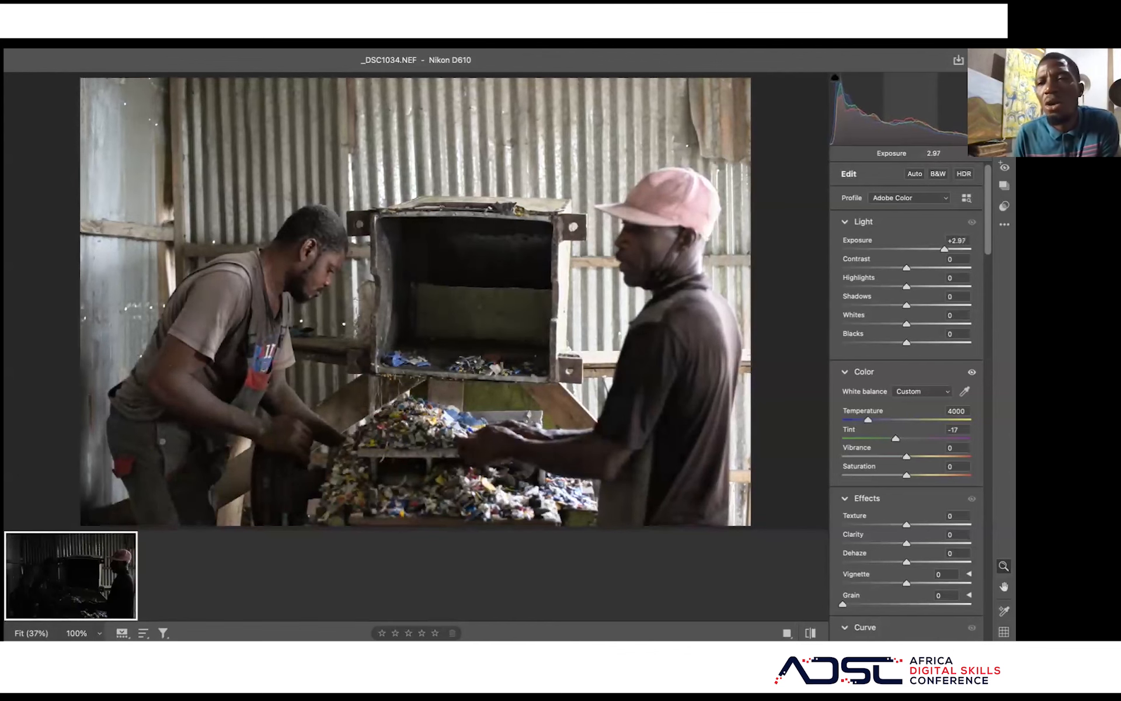
drag(898, 116, 901, 117)
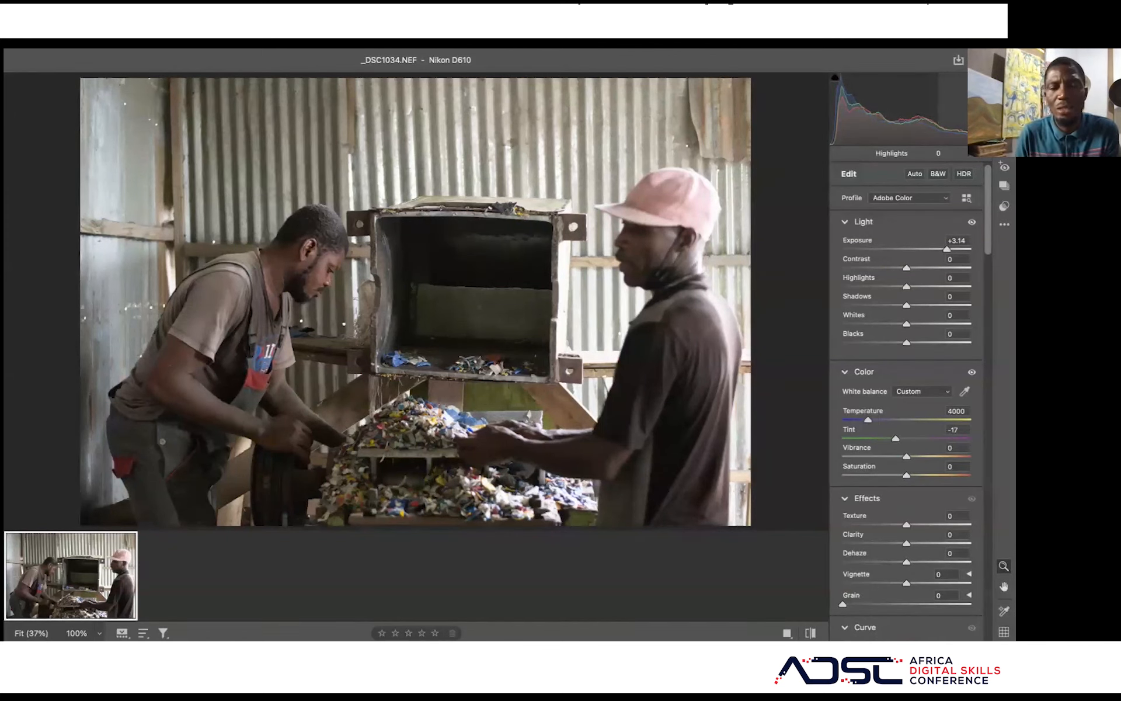
- Set Highlights to -90 and Whites to +53, and raise Shadows to +99 using the shadows zone of the histogram
drag(906, 287, 851, 287)
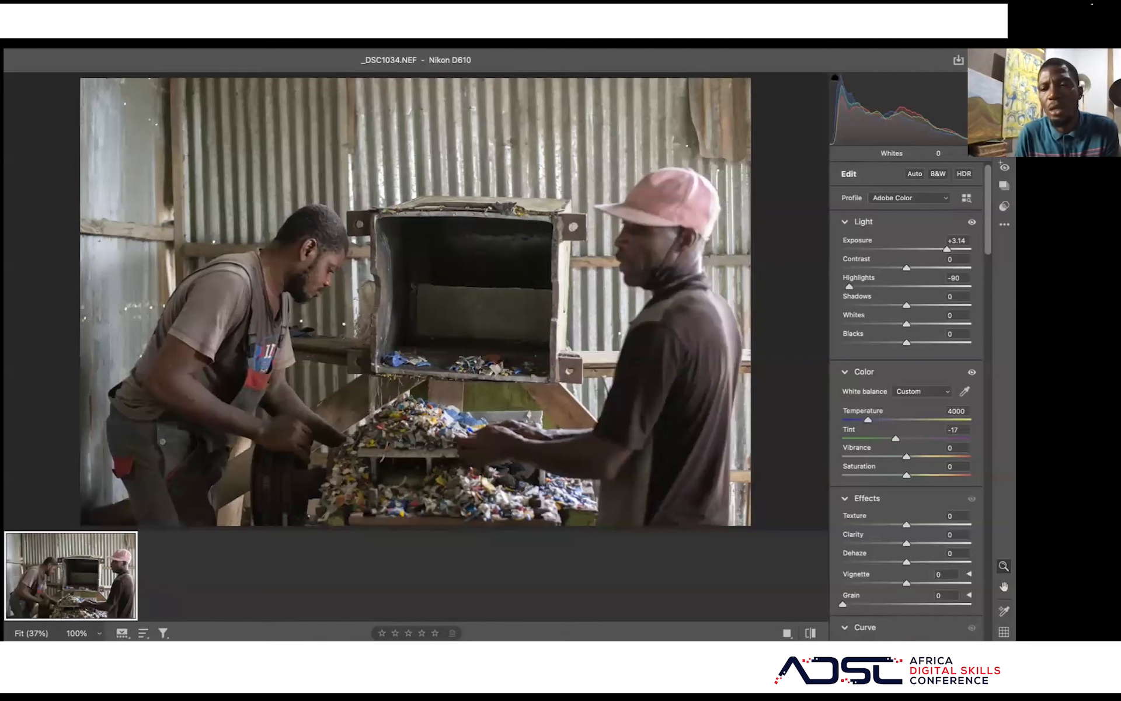
drag(907, 324, 940, 324)
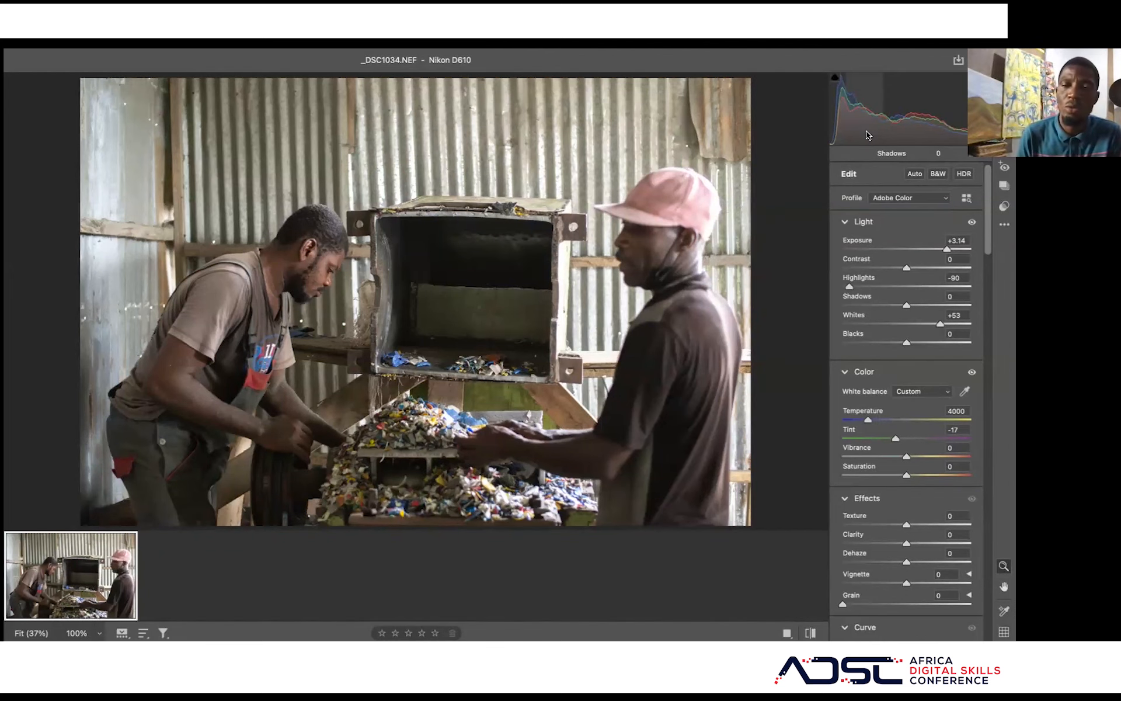
drag(871, 135, 934, 125)
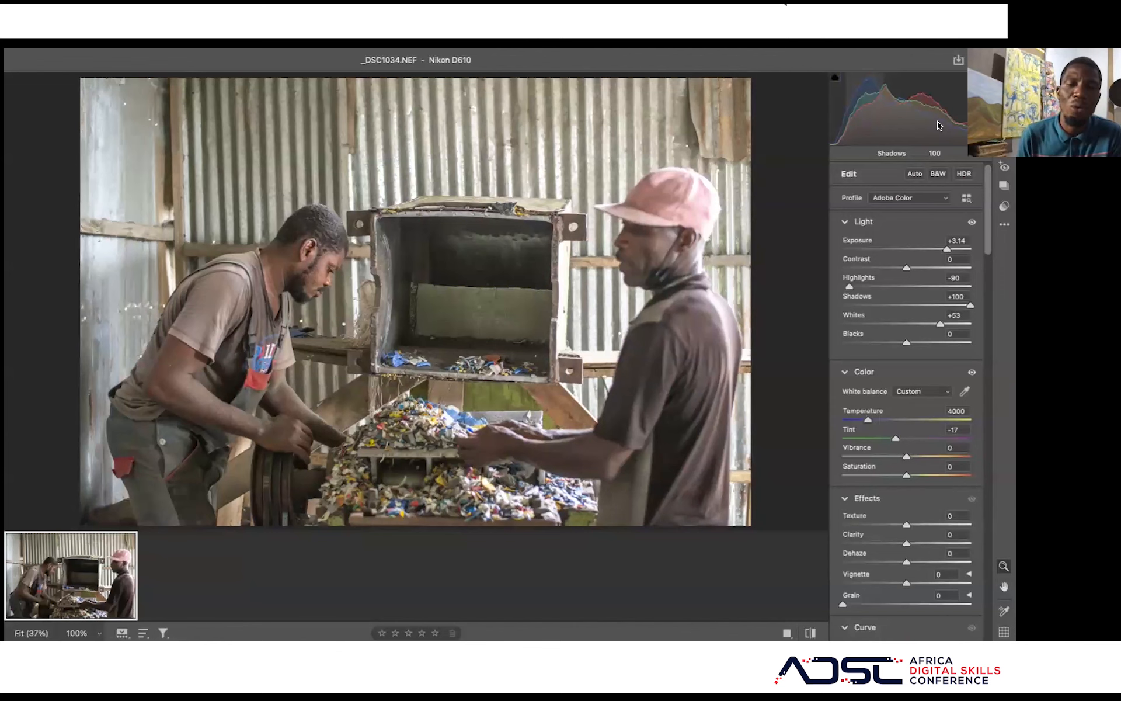
drag(937, 121, 937, 121)
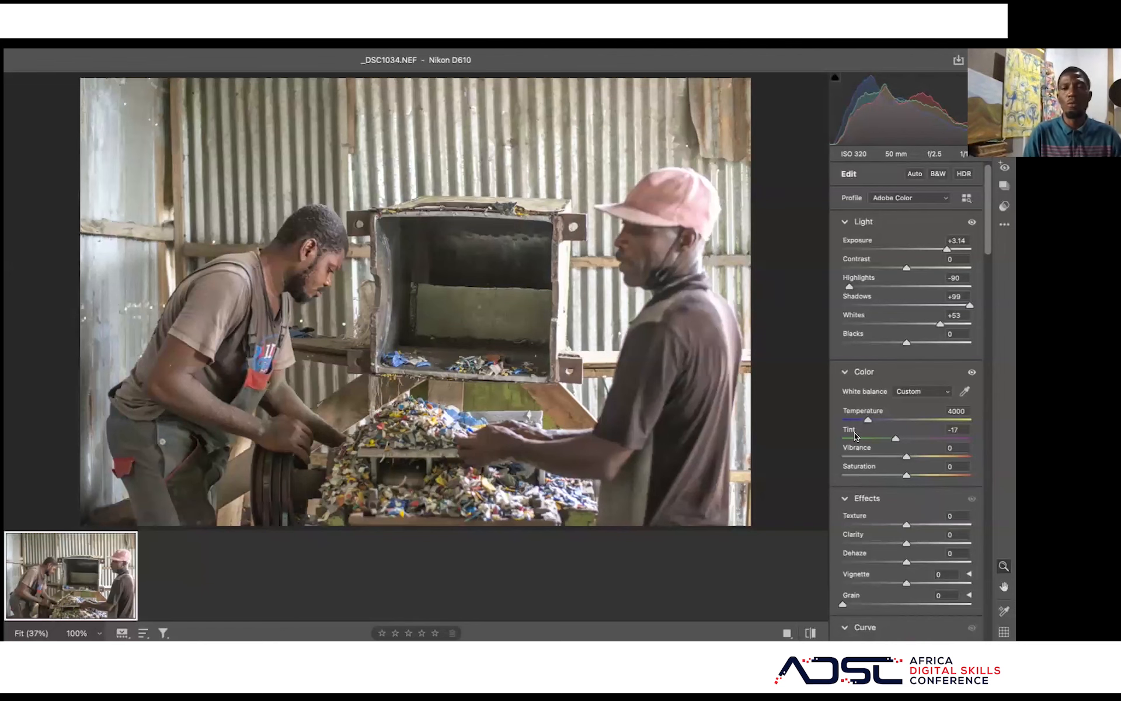
scroll(854, 435, down, 5)
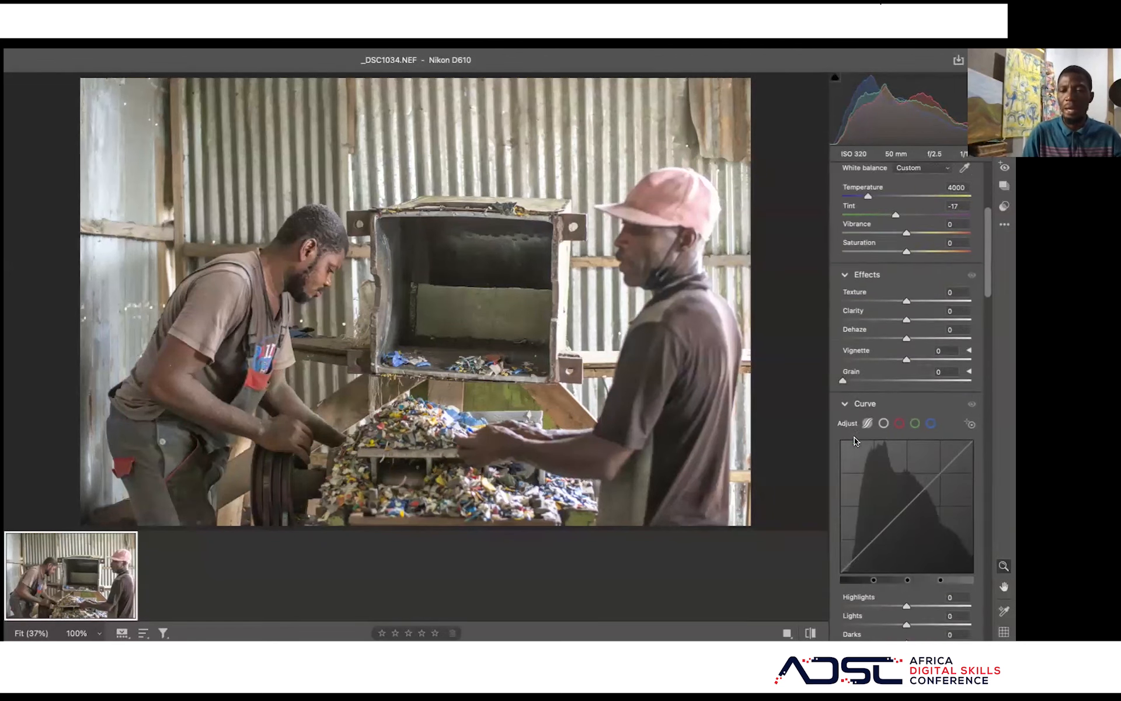
scroll(854, 441, down, 4)
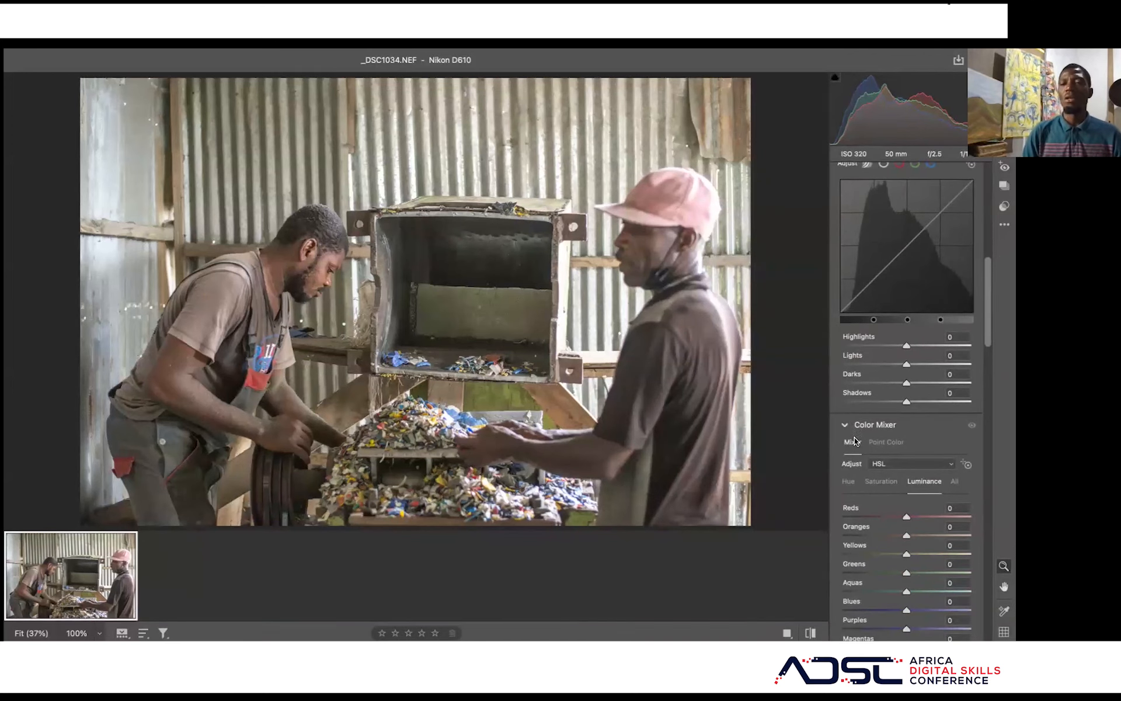
scroll(854, 441, up, 5)
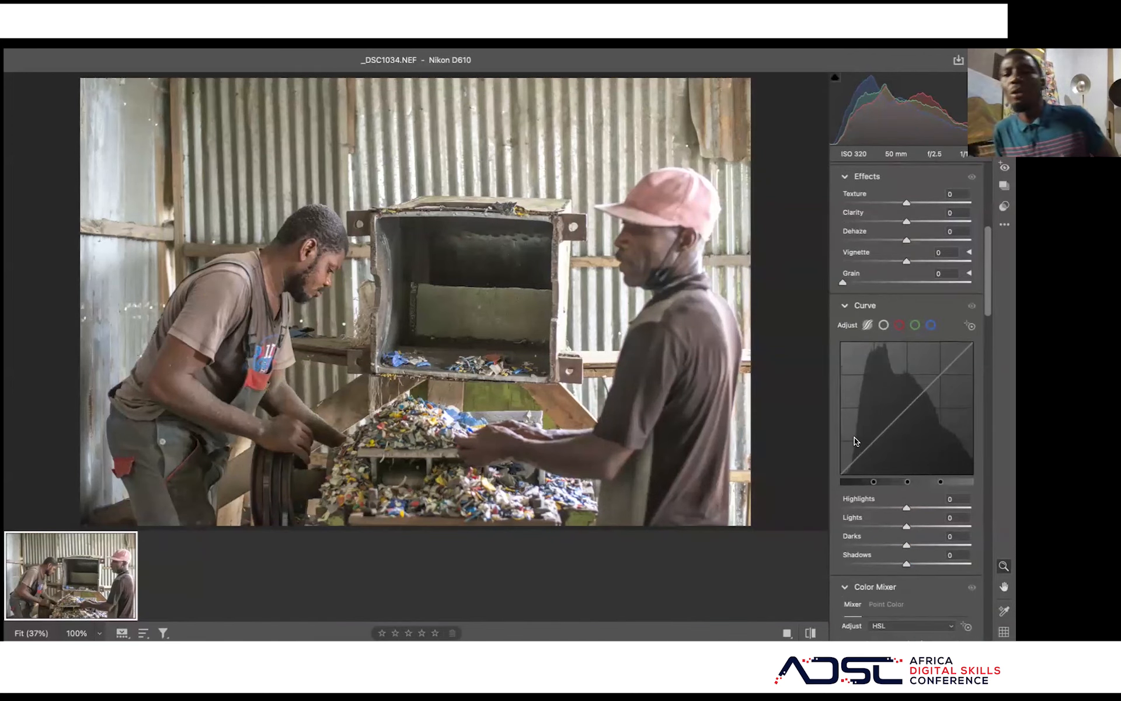
scroll(855, 441, up, 8)
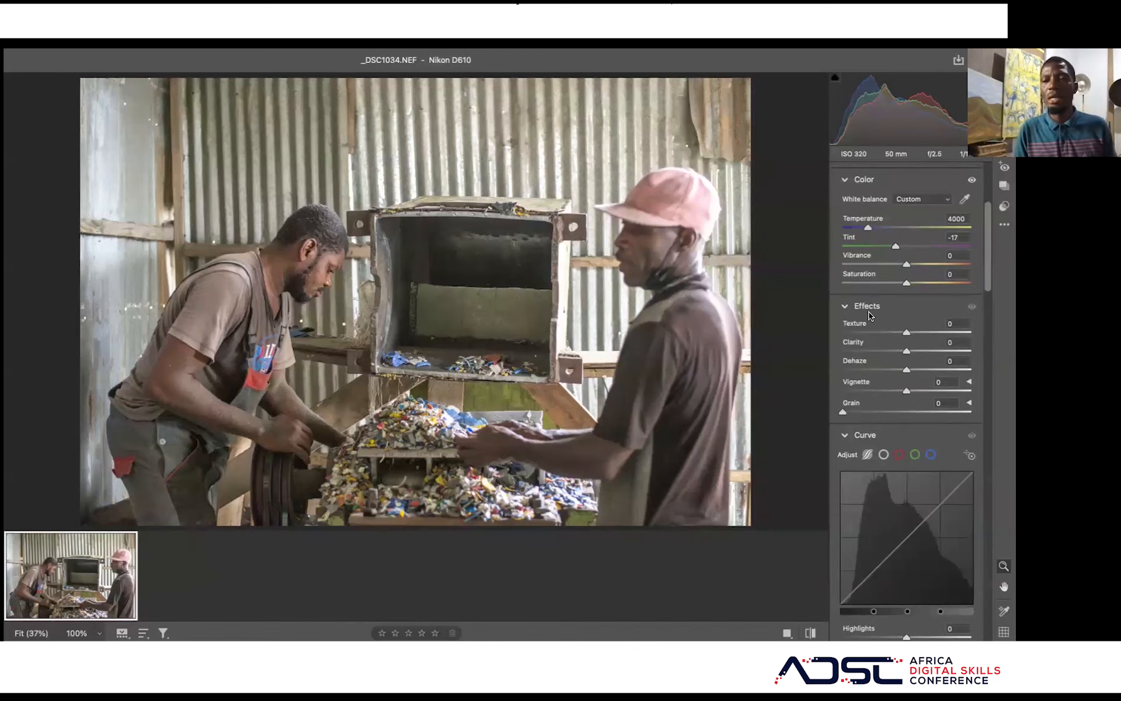
scroll(870, 315, up, 2)
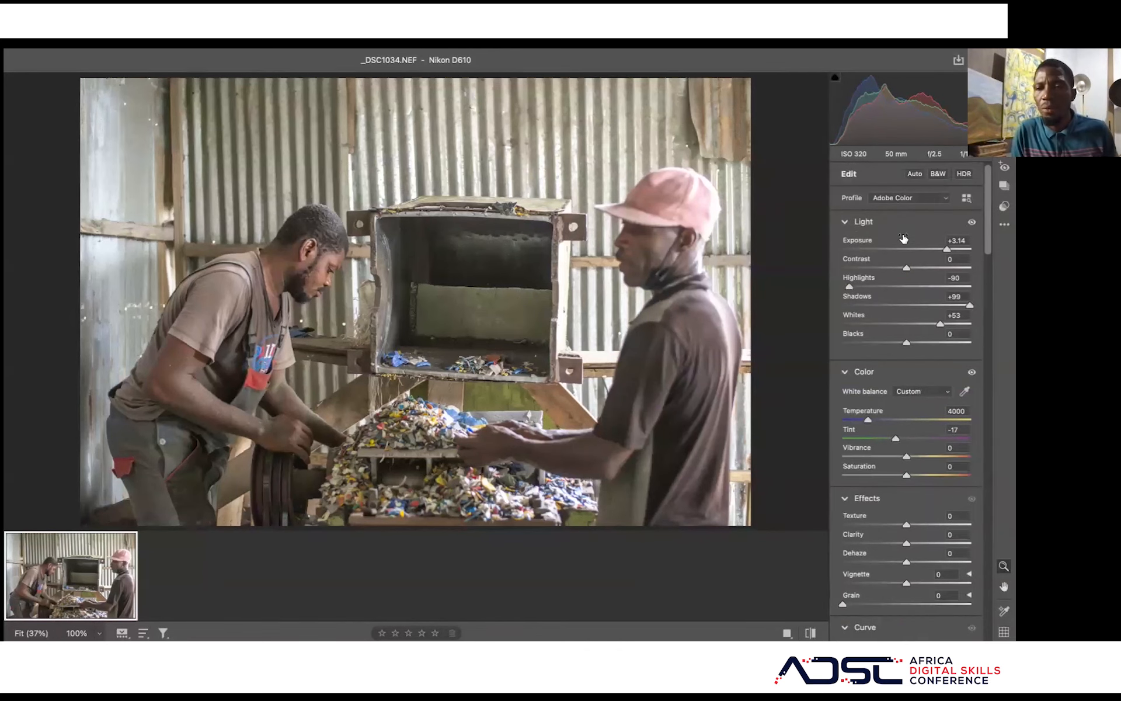
- Try the white balance Temperature at 6350 and at 5000
scroll(883, 322, down, 5)
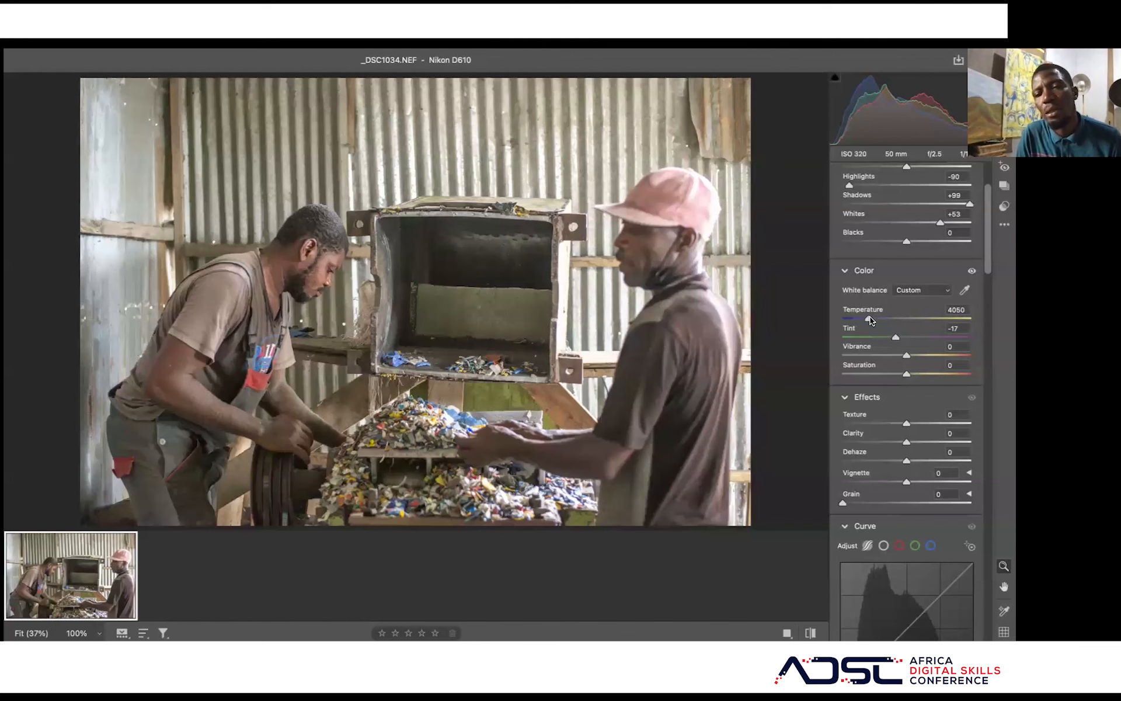
drag(870, 317, 895, 316)
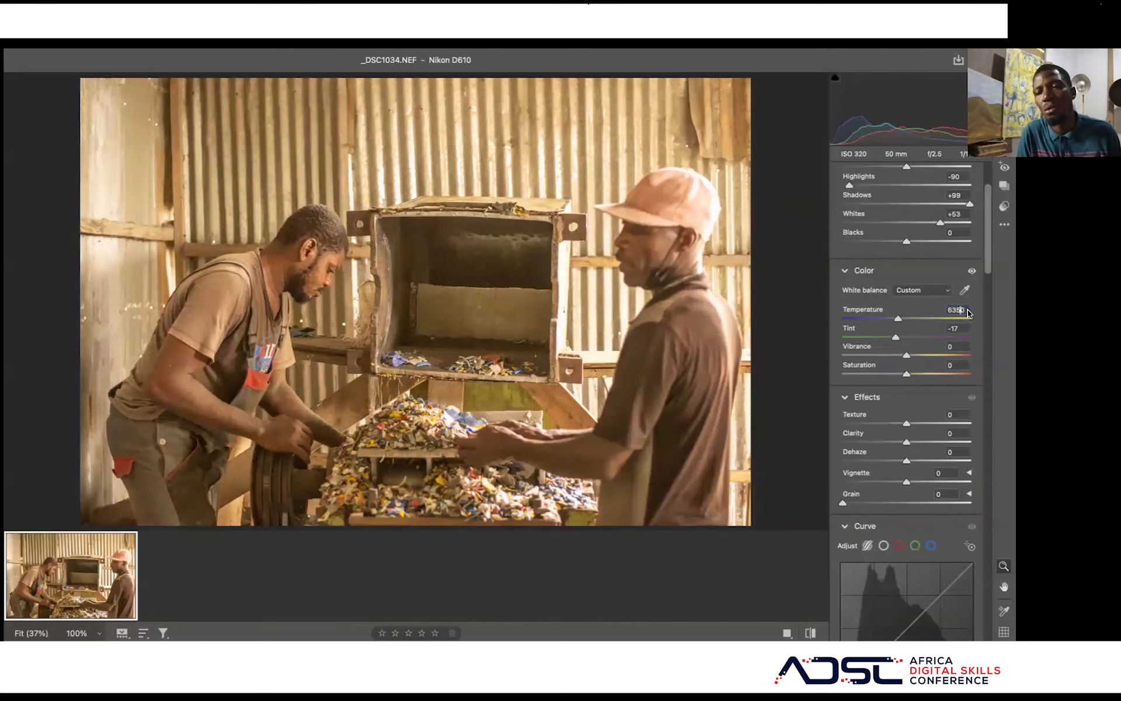
click(945, 312)
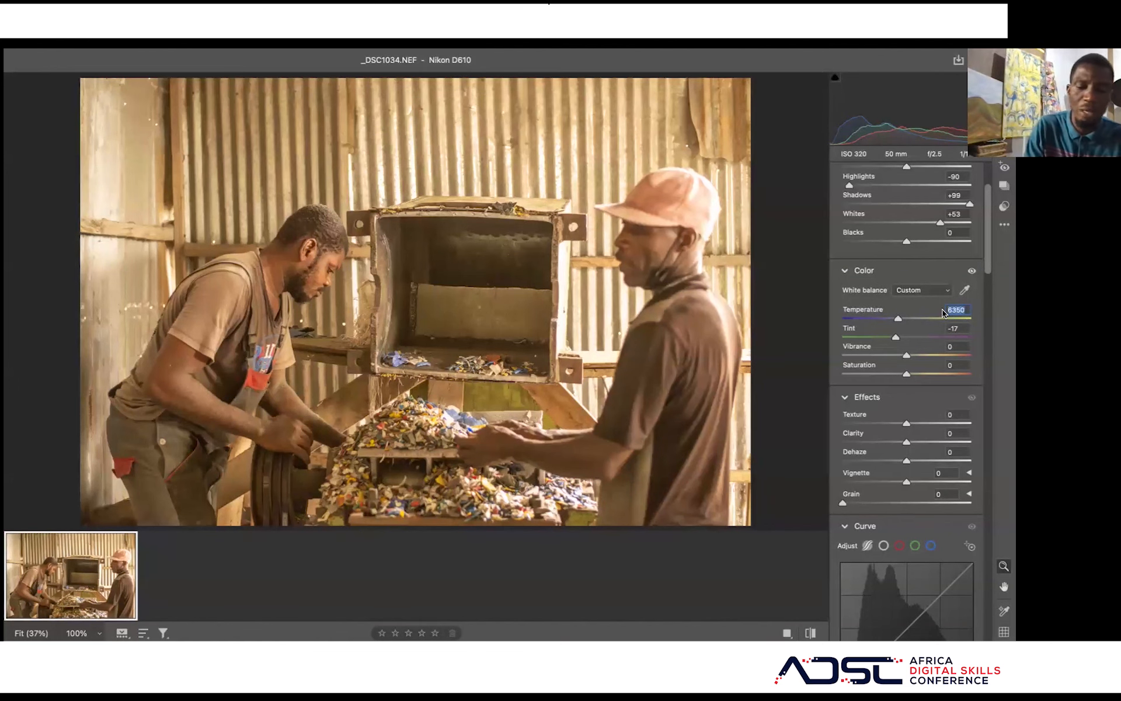
text(5)
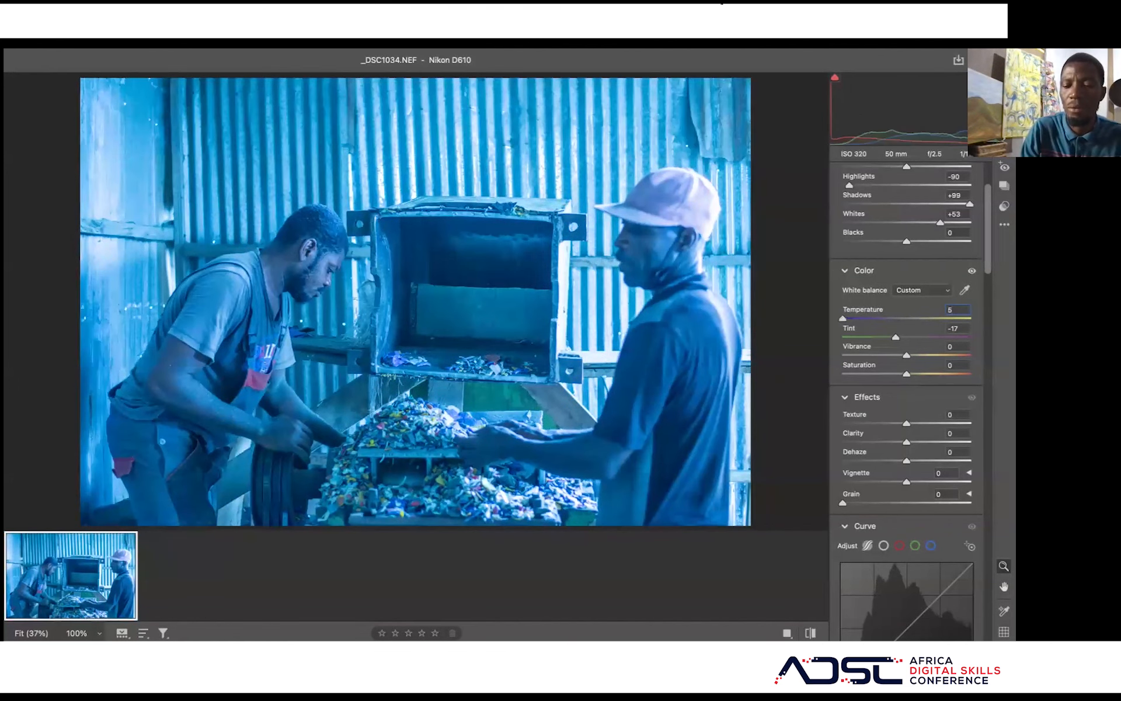
text(00)
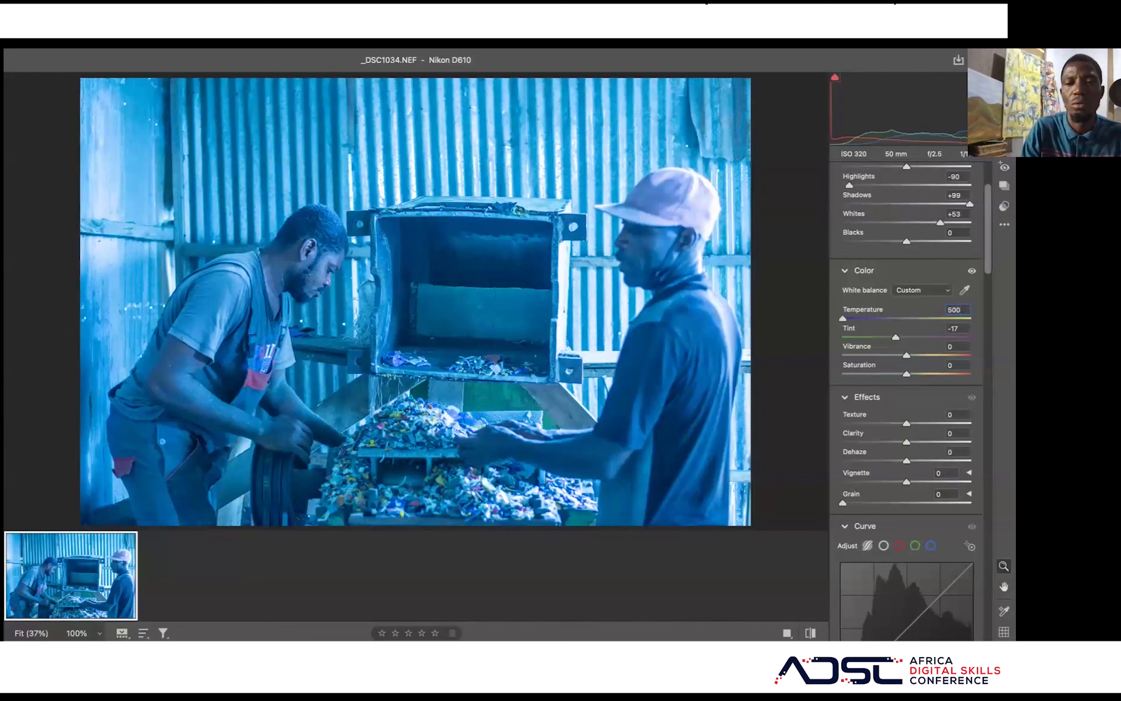
text(0)
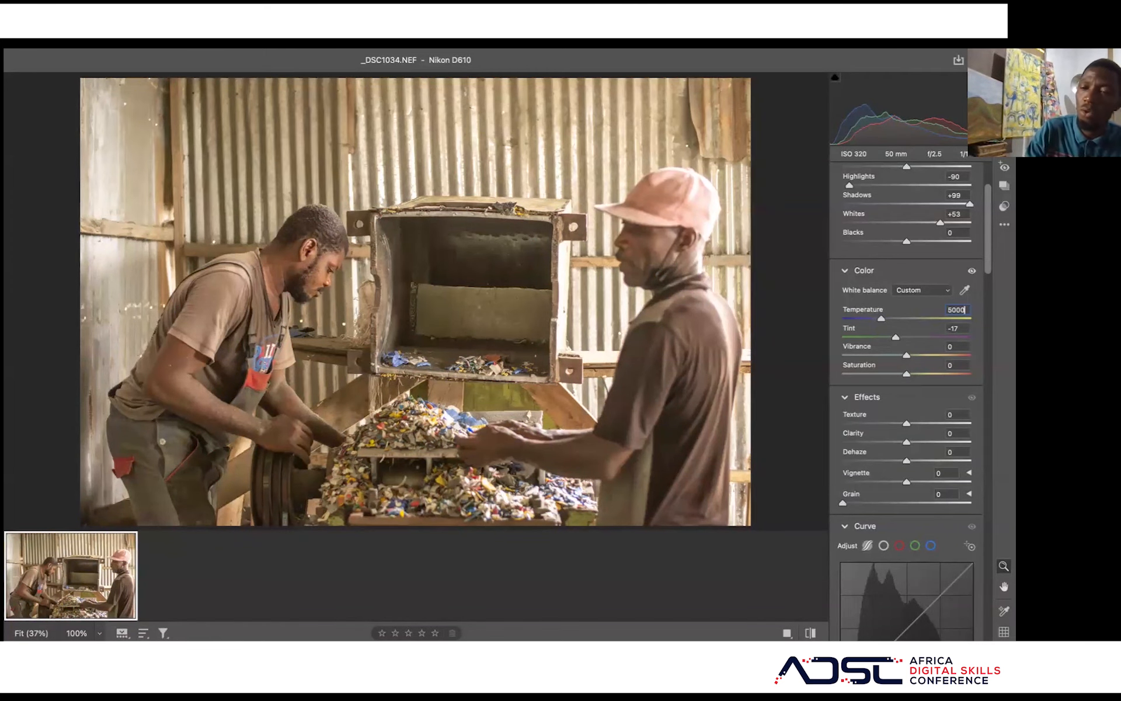
- Set the white balance Temperature to 4050
key(BackSpace)
key(BackSpace)
key(BackSpace)
key(BackSpace)
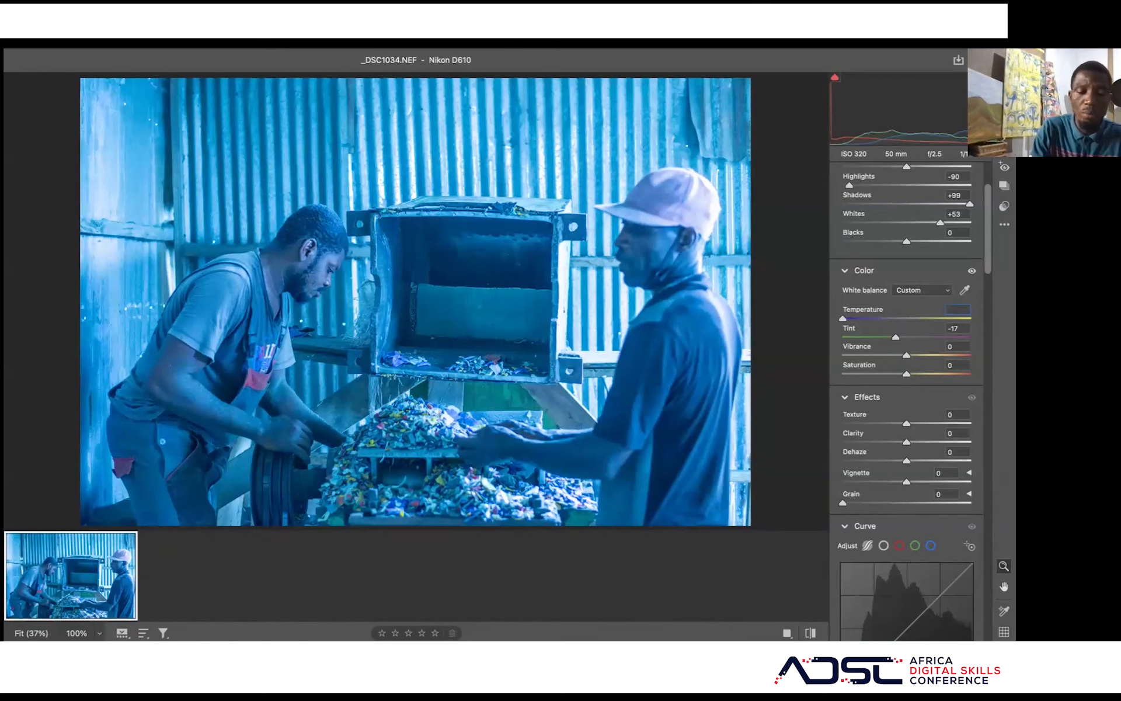
text(40)
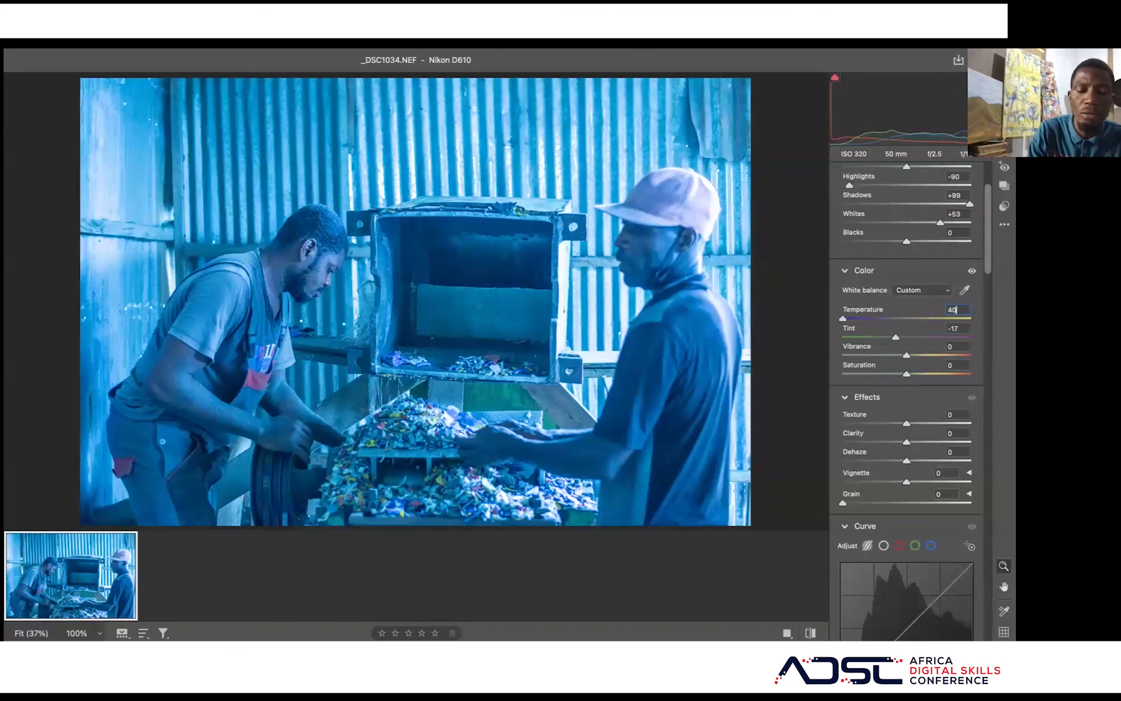
text(5)
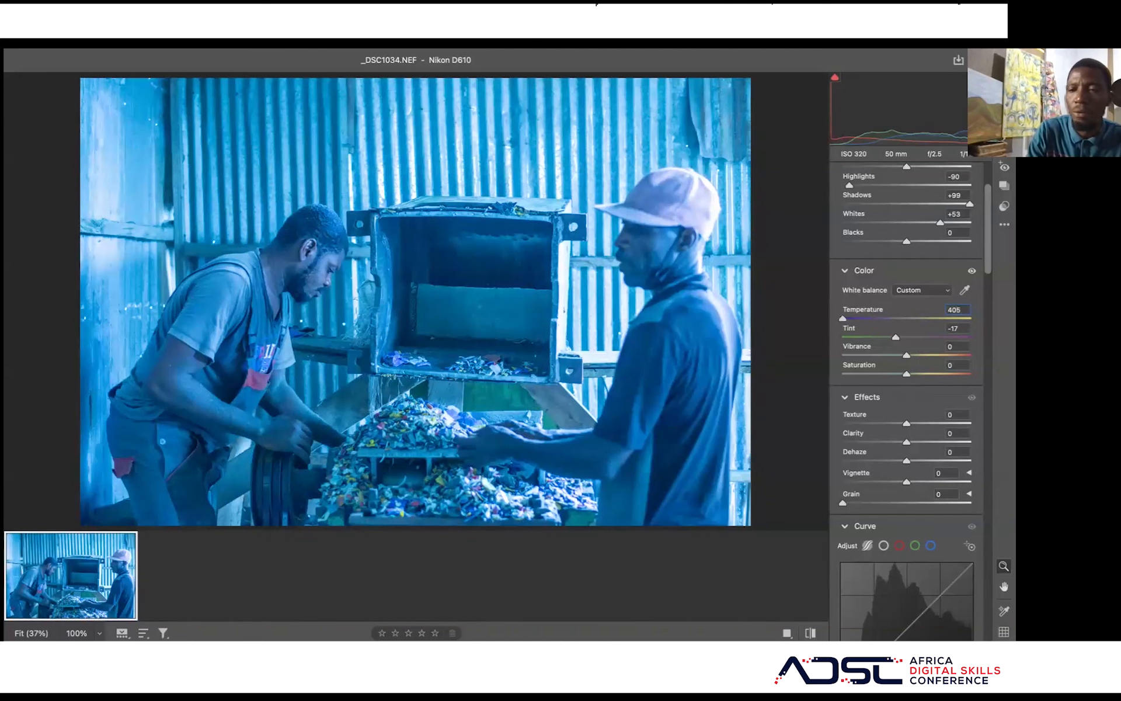
text(0)
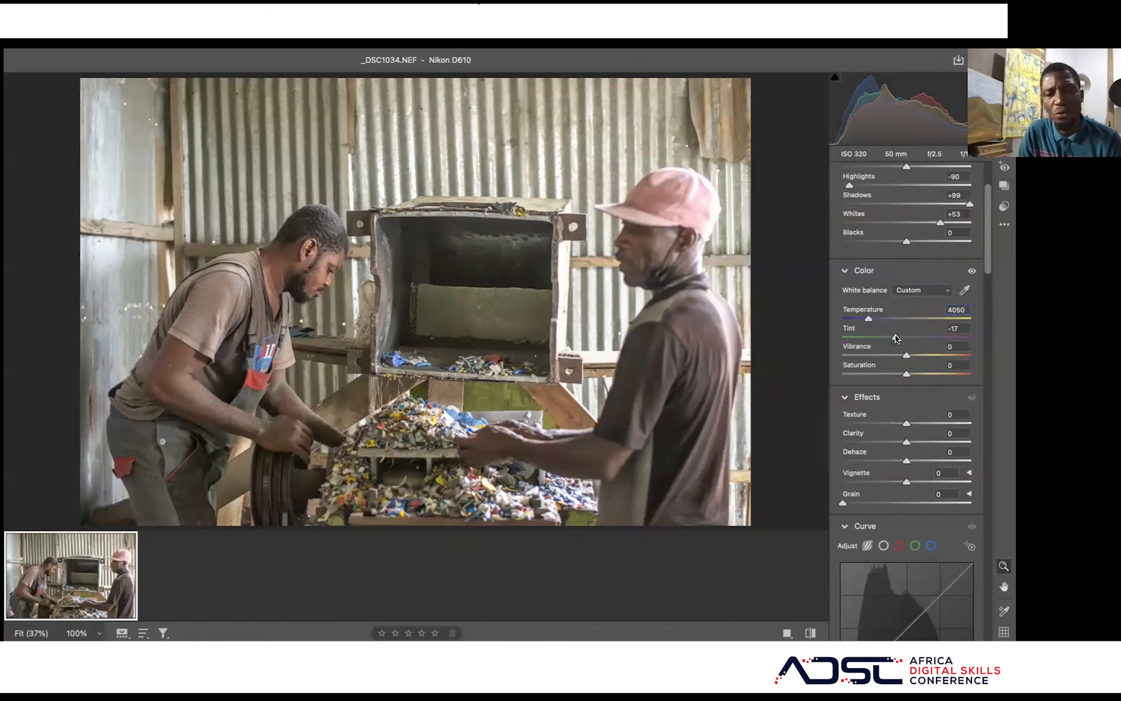
- Try Tint at -46, +17, +1 and -2 before setting it to 0
drag(894, 336, 877, 336)
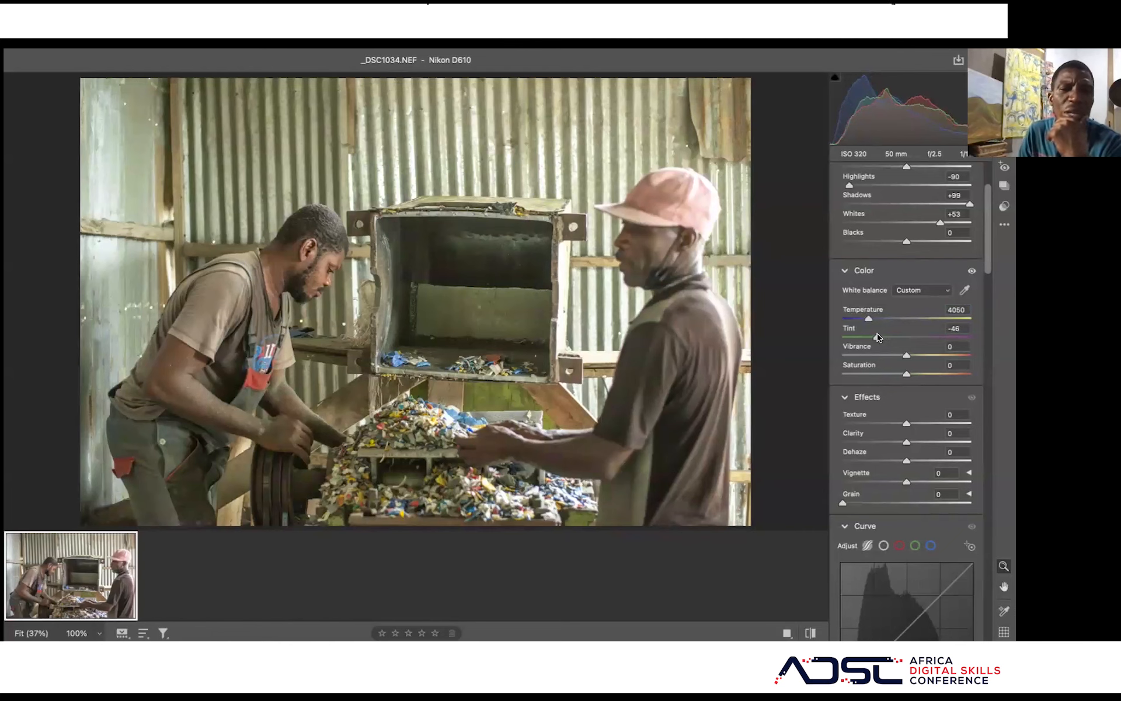
drag(894, 336, 917, 336)
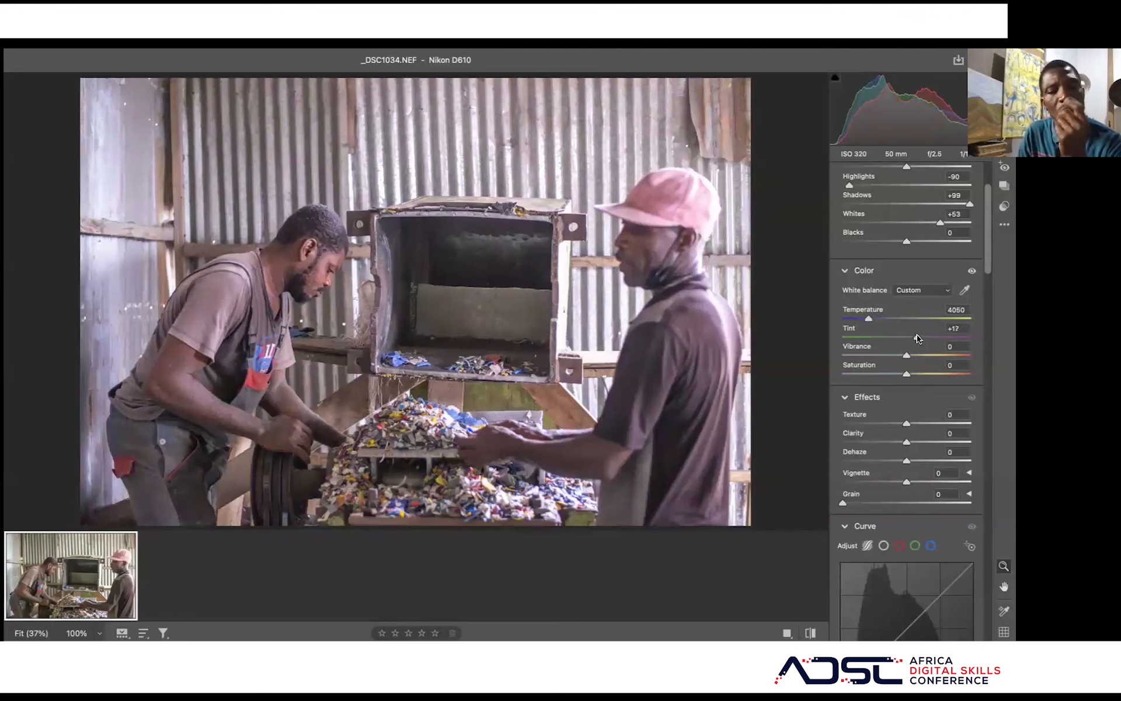
drag(915, 334, 909, 339)
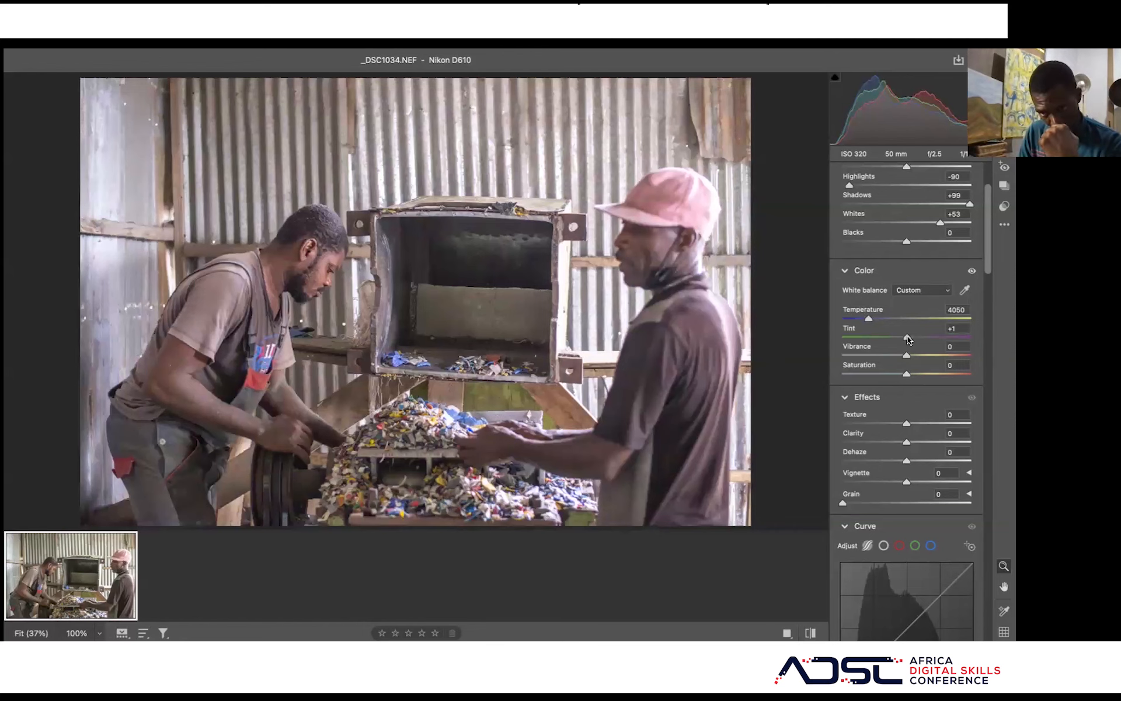
drag(909, 339, 907, 341)
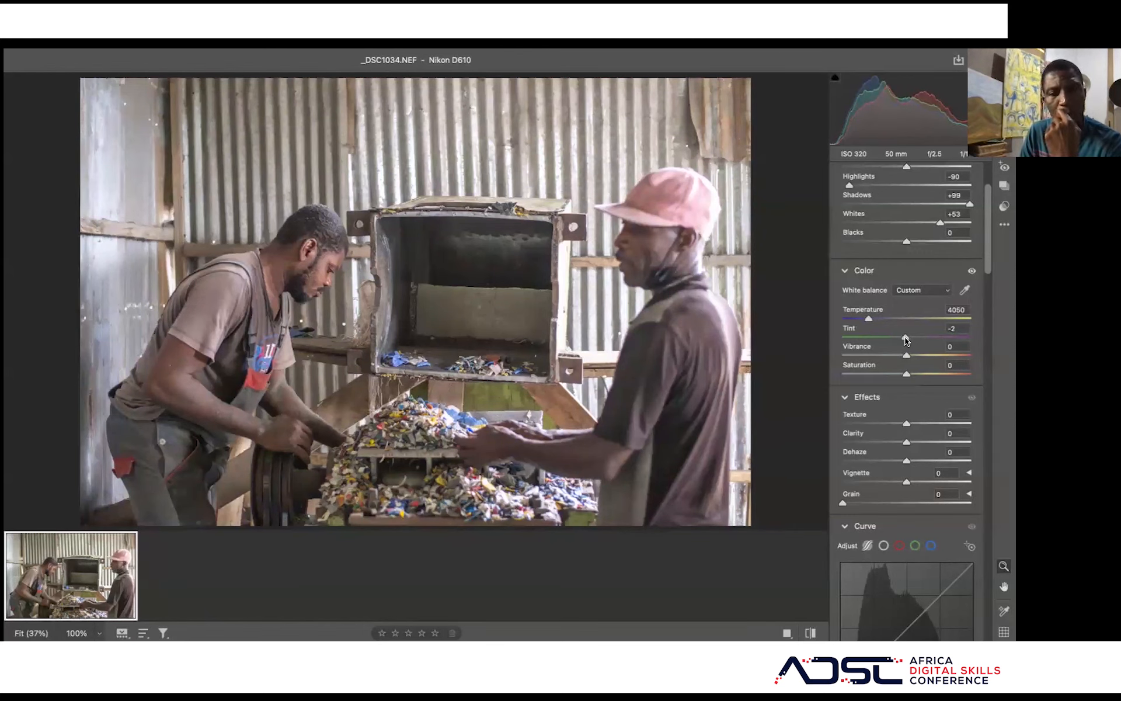
drag(906, 342, 909, 340)
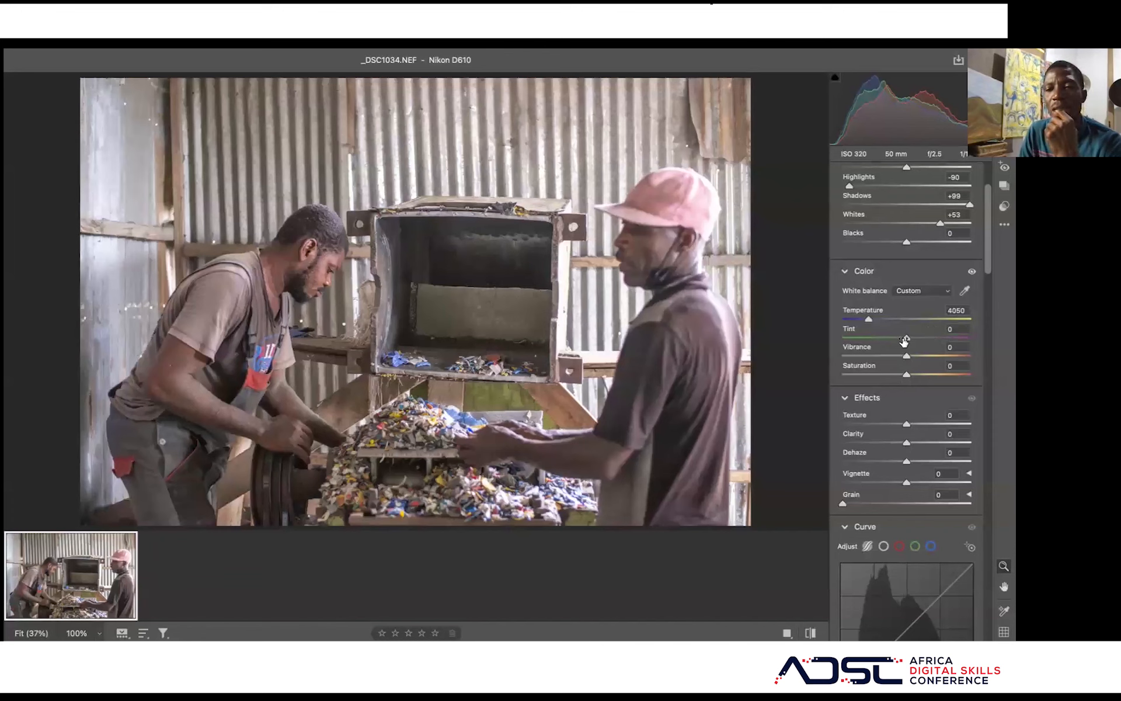
- Try Tint at exactly -1 and return it to 0
click(959, 327)
key(BackSpace)
text(-1)
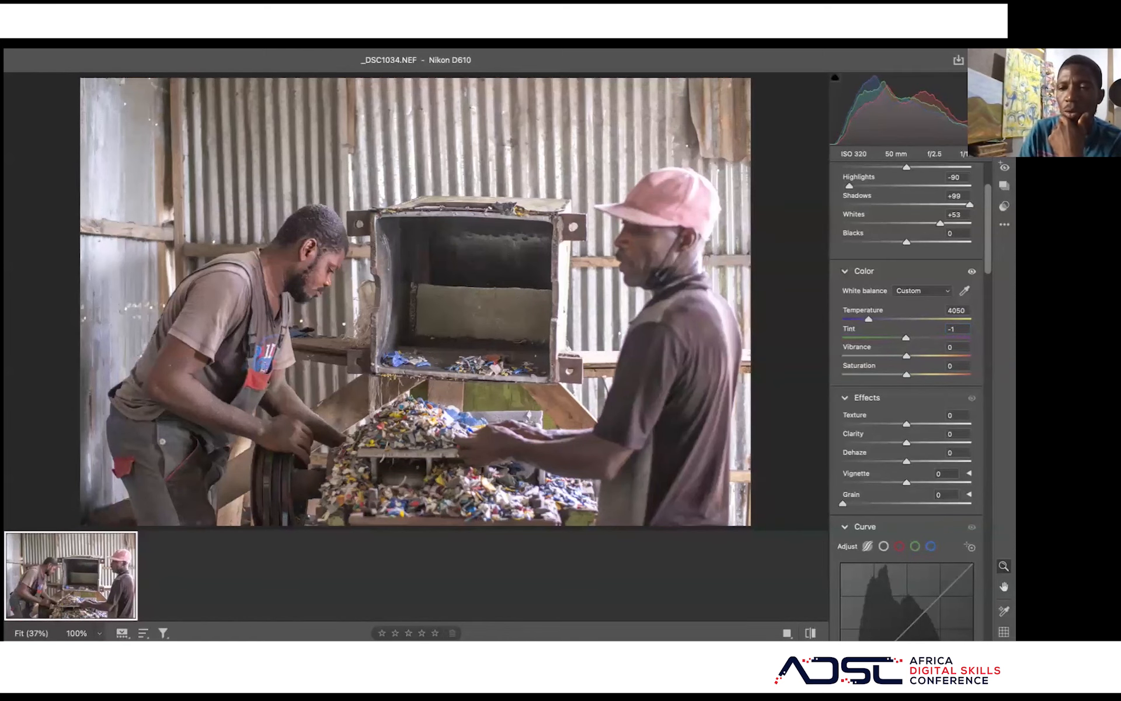
scroll(966, 315, down, 1)
scroll(962, 318, up, 1)
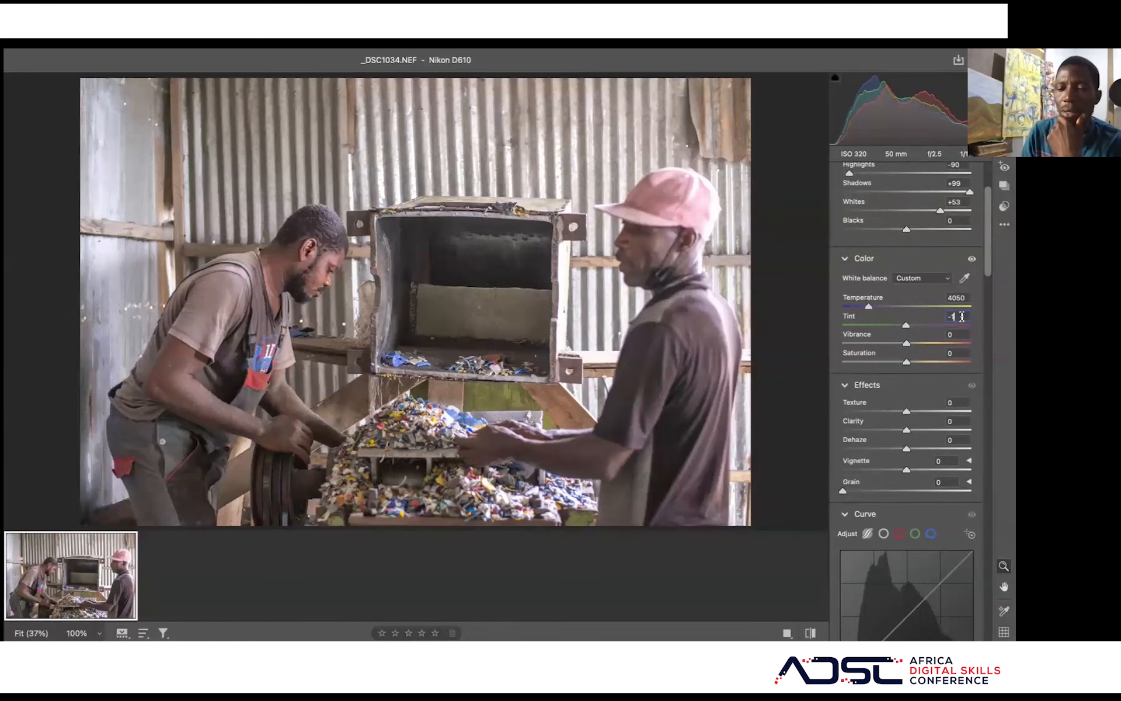
key(BackSpace)
key(BackSpace)
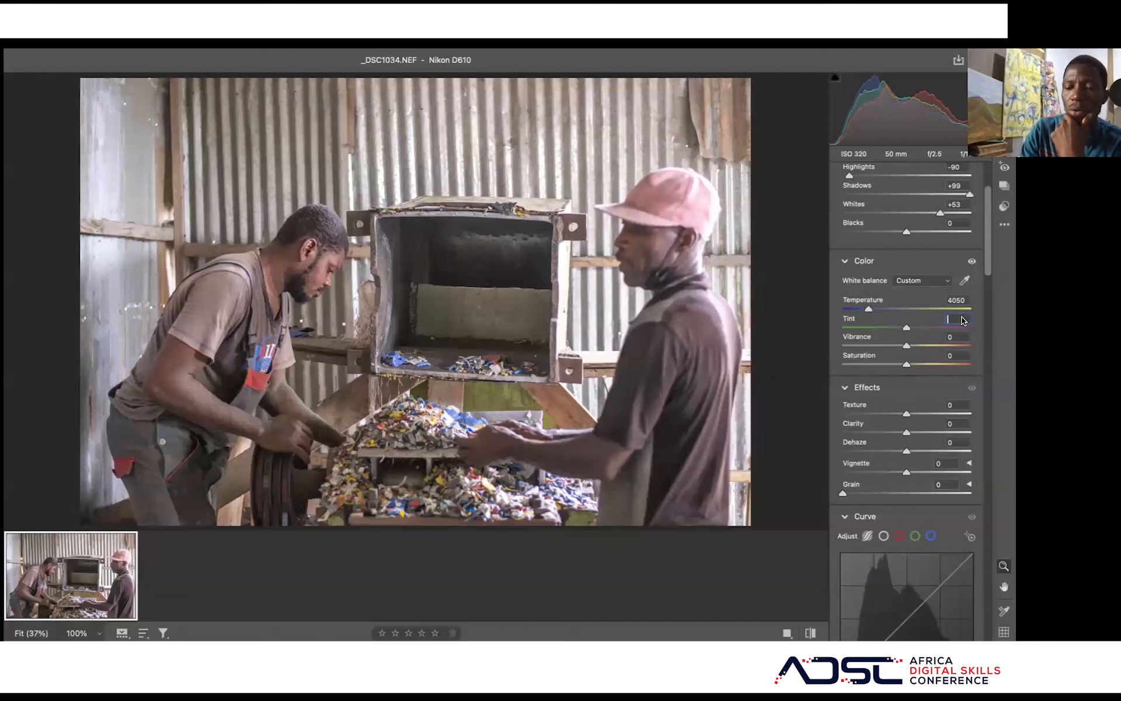
text(0)
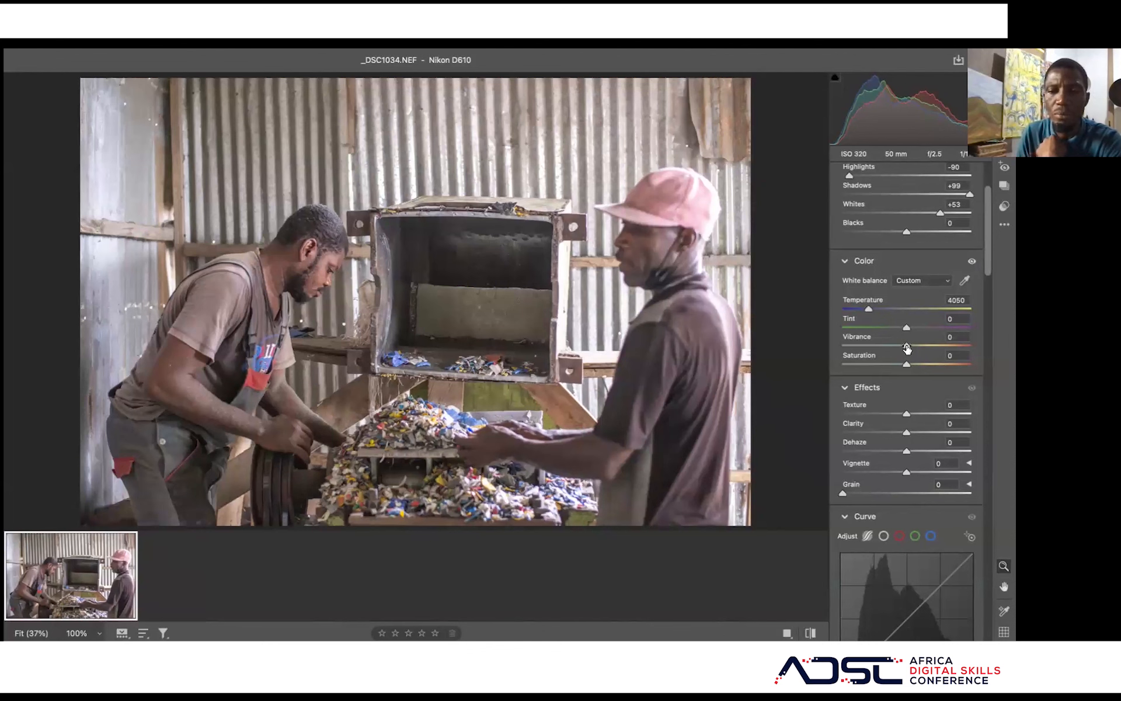
- Try Vibrance at +77 and reset it, then try +100 and +14 before lowering it to +9
drag(907, 349, 956, 345)
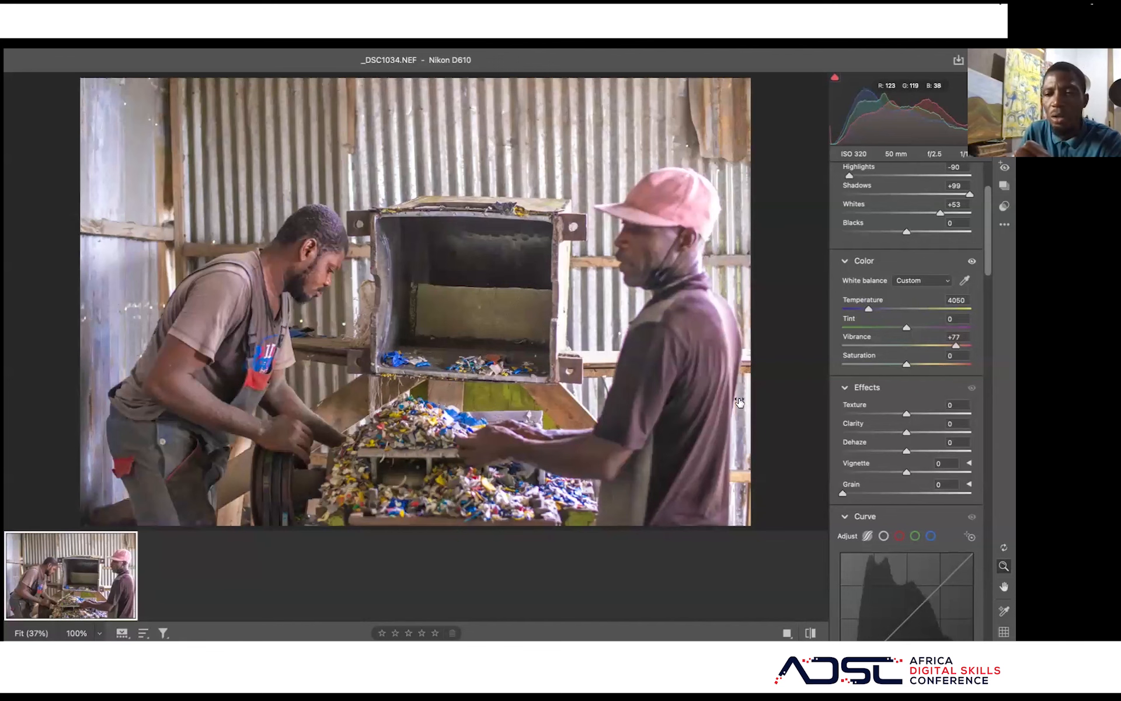
double_click(957, 345)
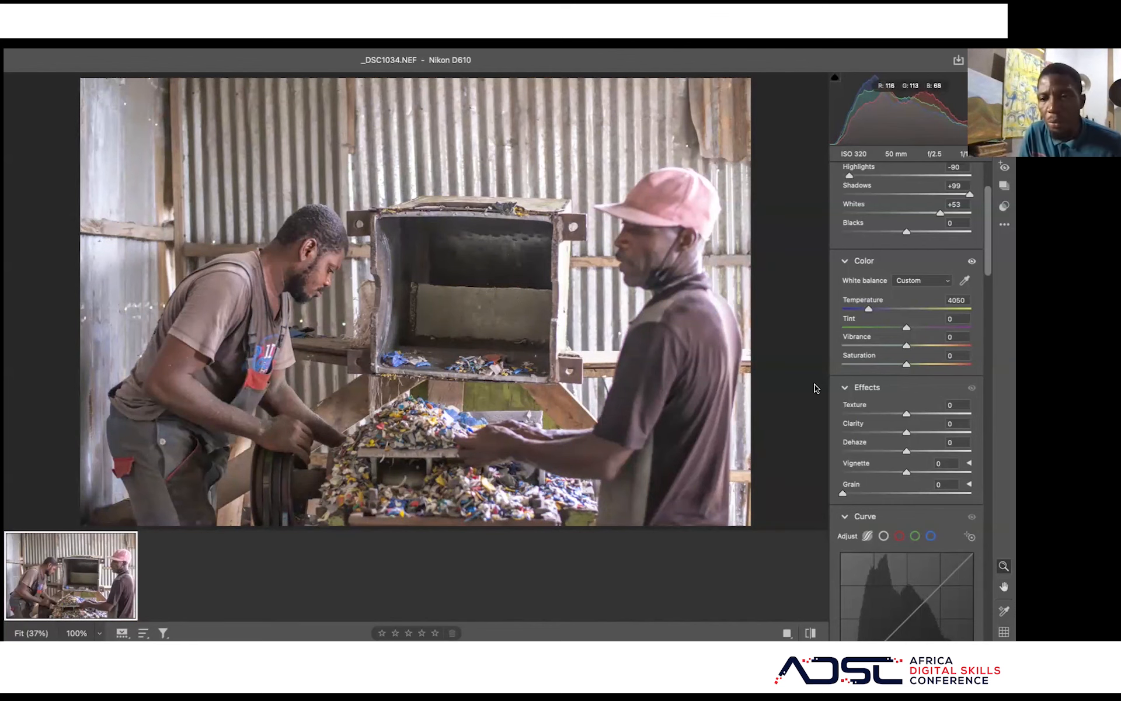
drag(906, 348, 968, 348)
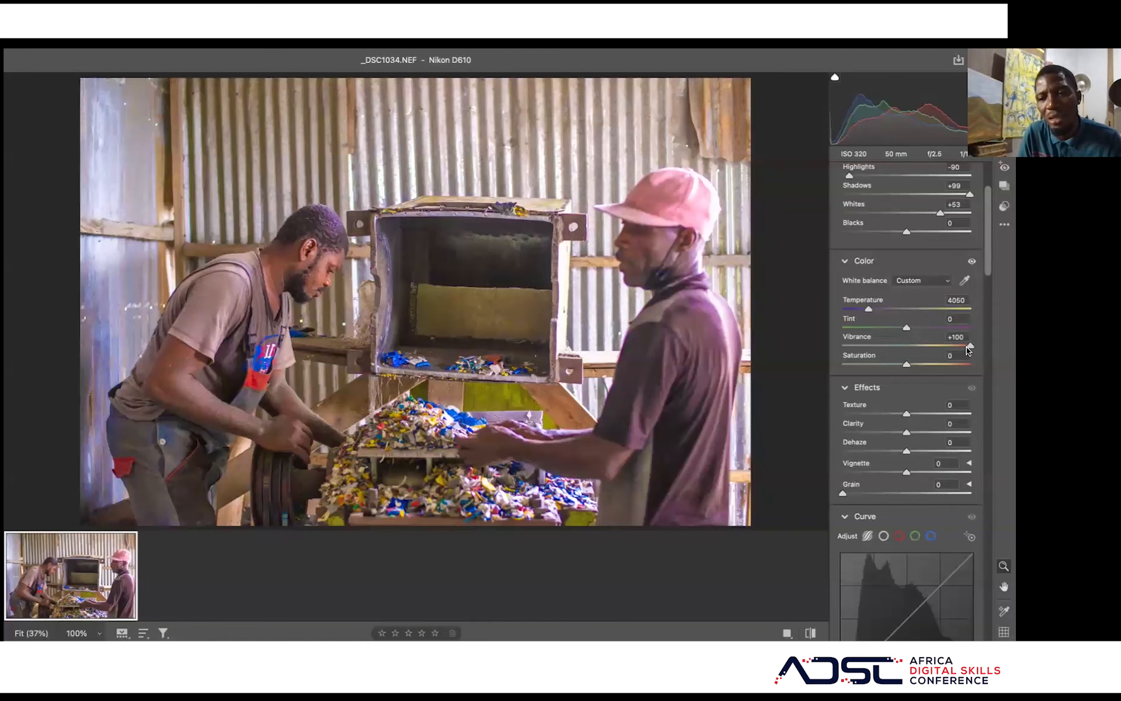
drag(969, 344, 919, 348)
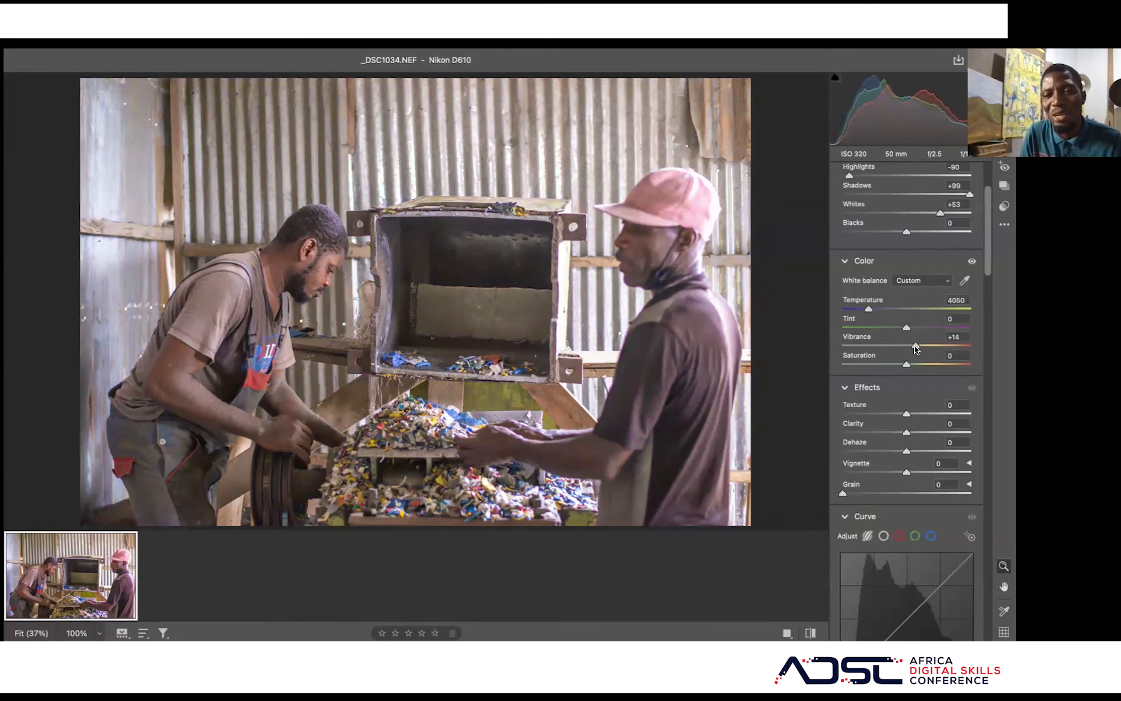
drag(915, 349, 913, 349)
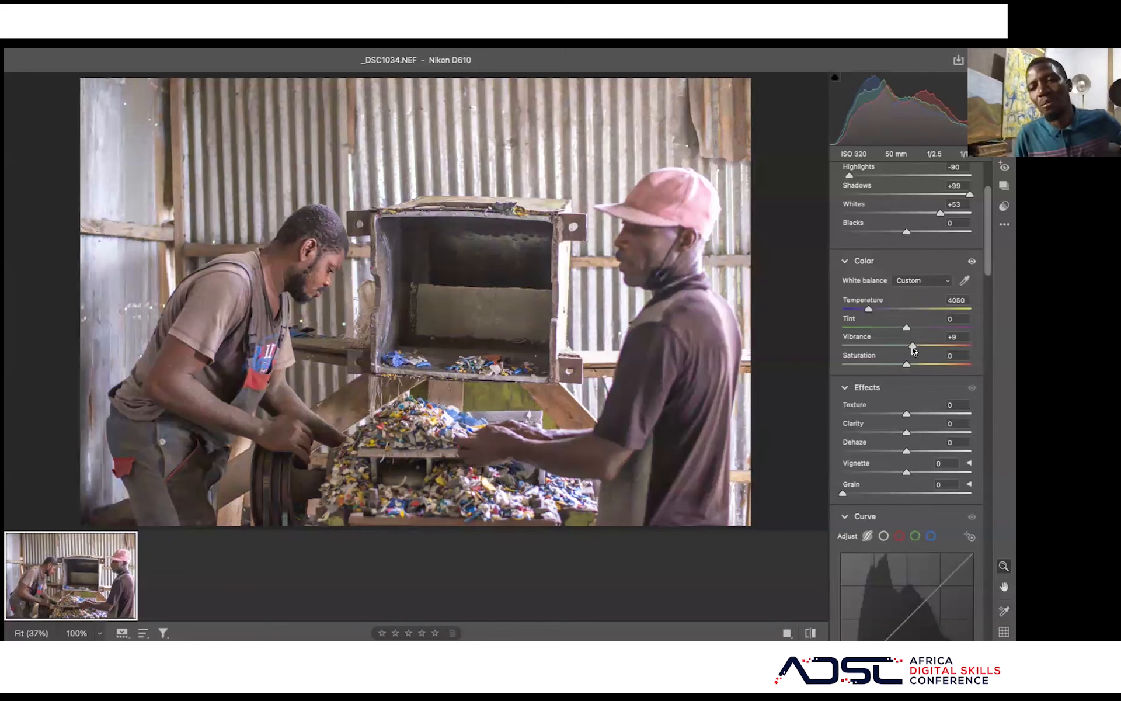
- Lower Vibrance to -100 and inspect the face of the man in overalls up close
drag(914, 349, 810, 336)
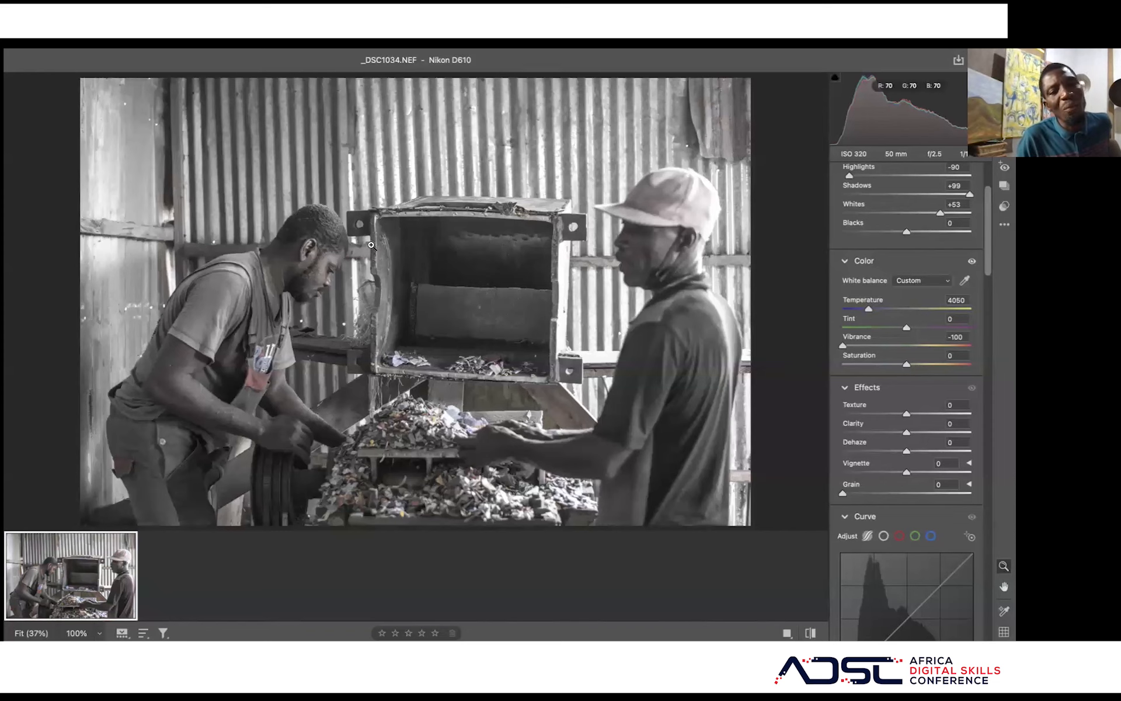
click(306, 270)
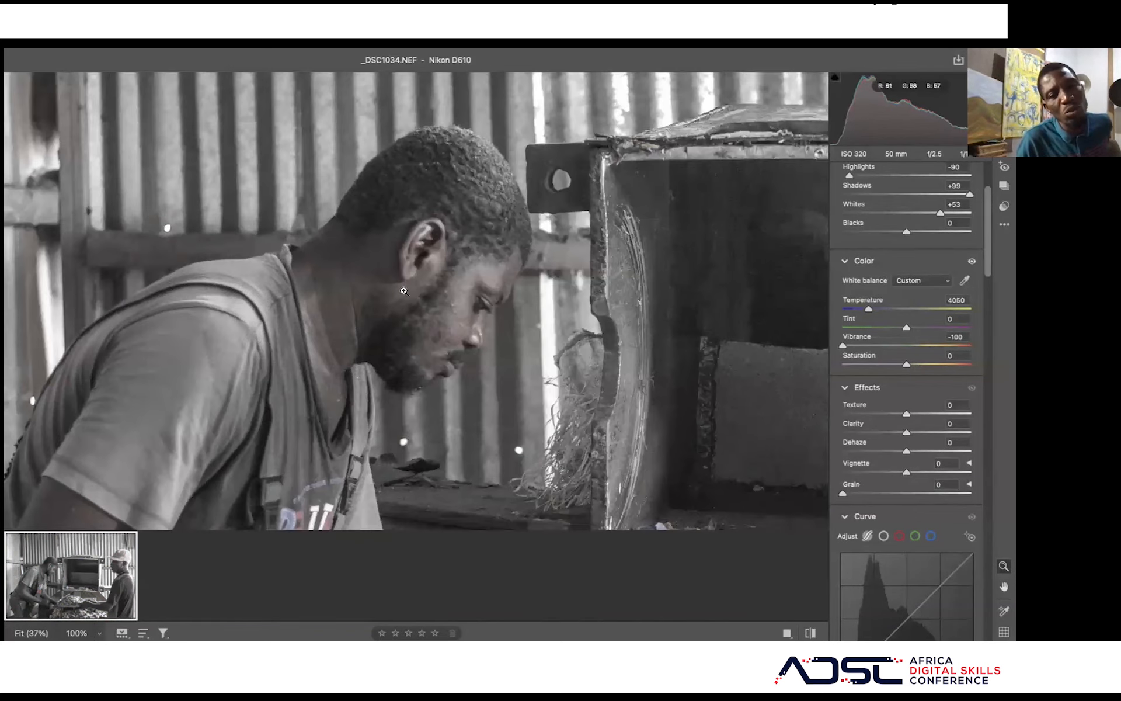
- Examine the remaining colors in the overalls pocket and the pile of plastic flakes up close, and reset Vibrance to 0
scroll(404, 290, down, 3)
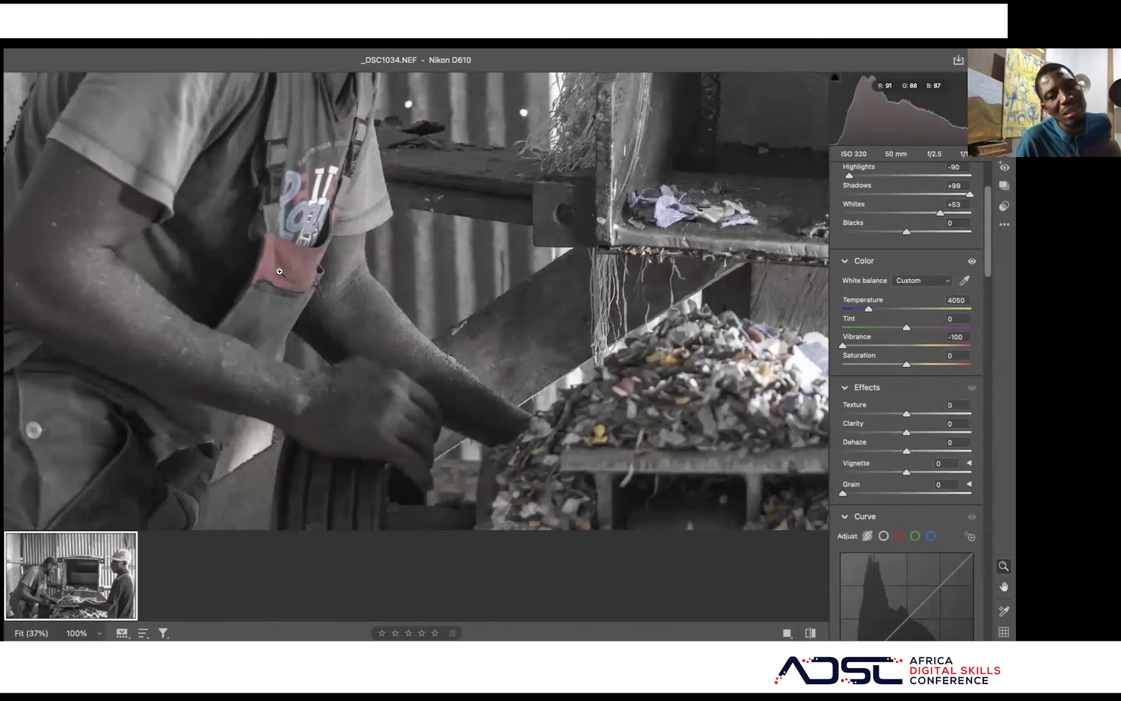
scroll(321, 286, up, 5)
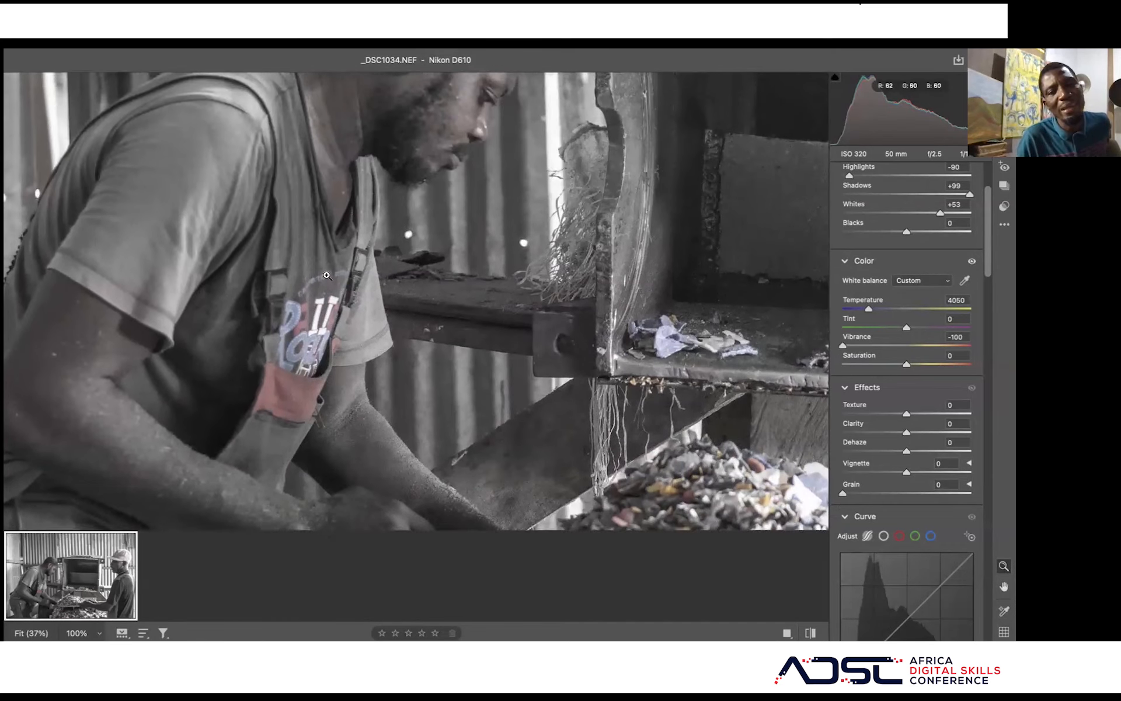
scroll(326, 277, down, 5)
scroll(327, 275, right, 10)
scroll(327, 275, down, 4)
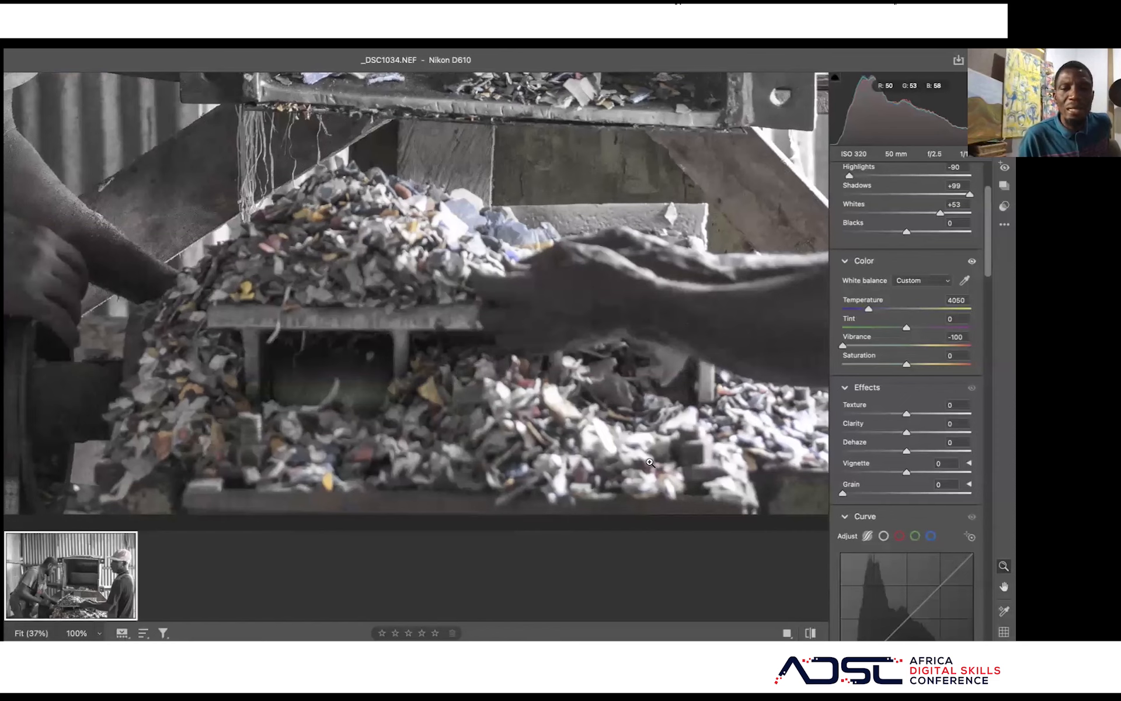
click(397, 291)
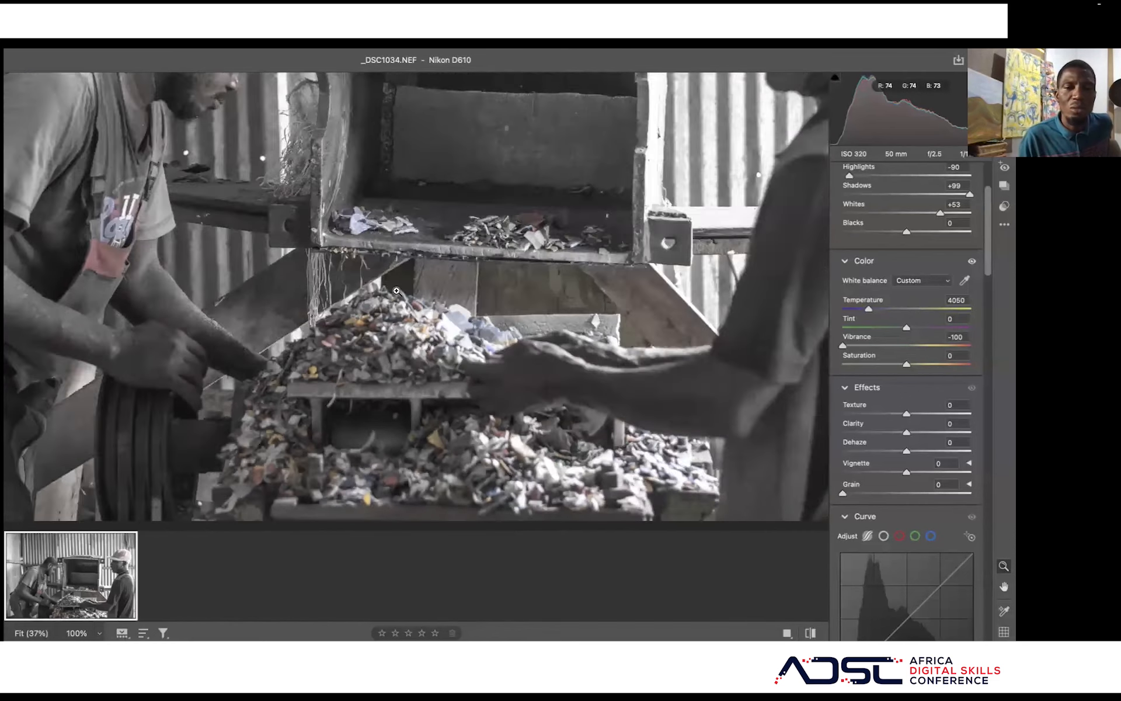
double_click(842, 345)
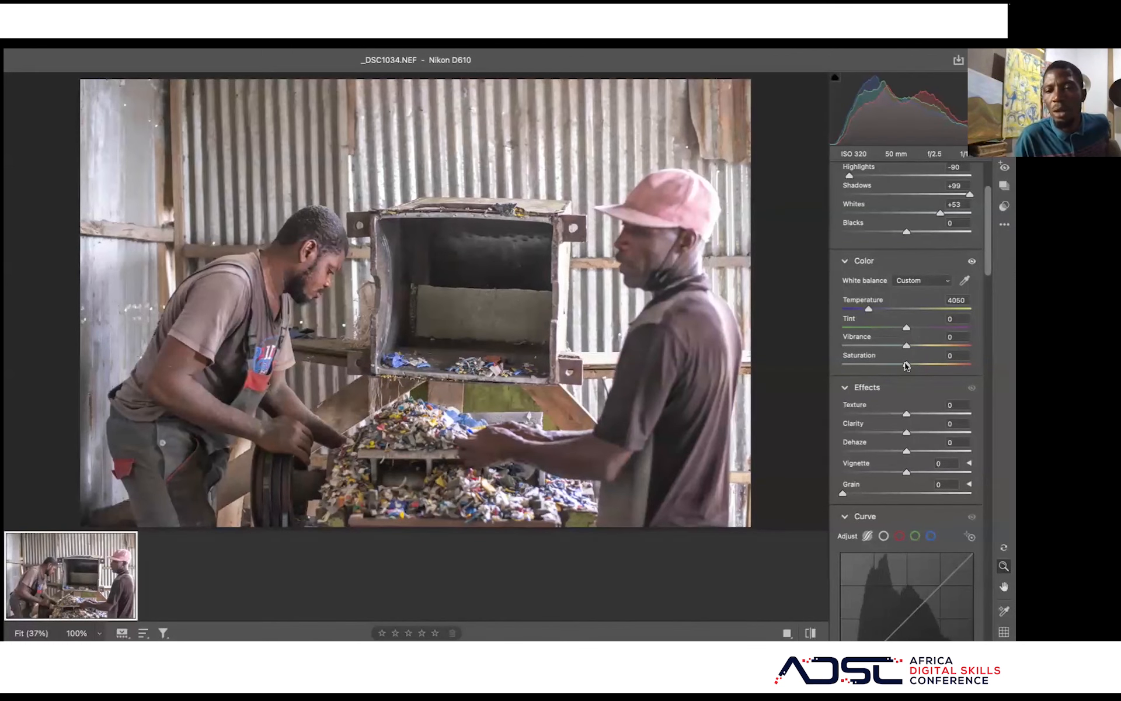
- Try Saturation at -100 and return it to 0, before setting both Saturation and Vibrance to -100
scroll(906, 366, down, 1)
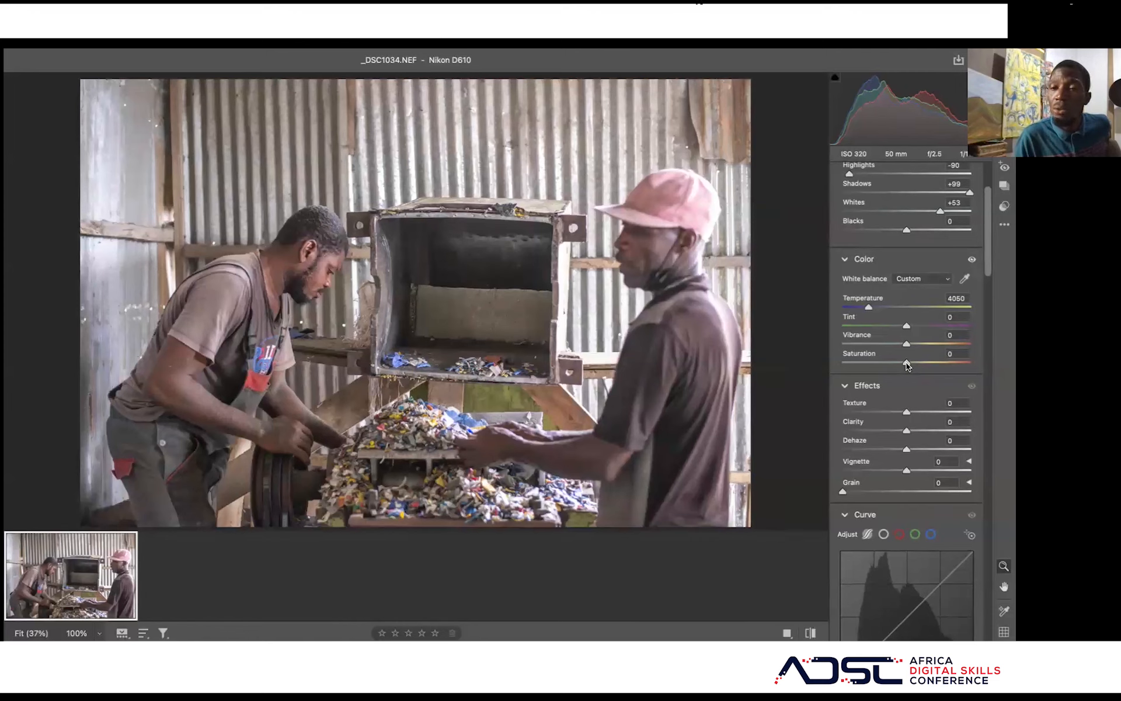
drag(908, 364, 827, 362)
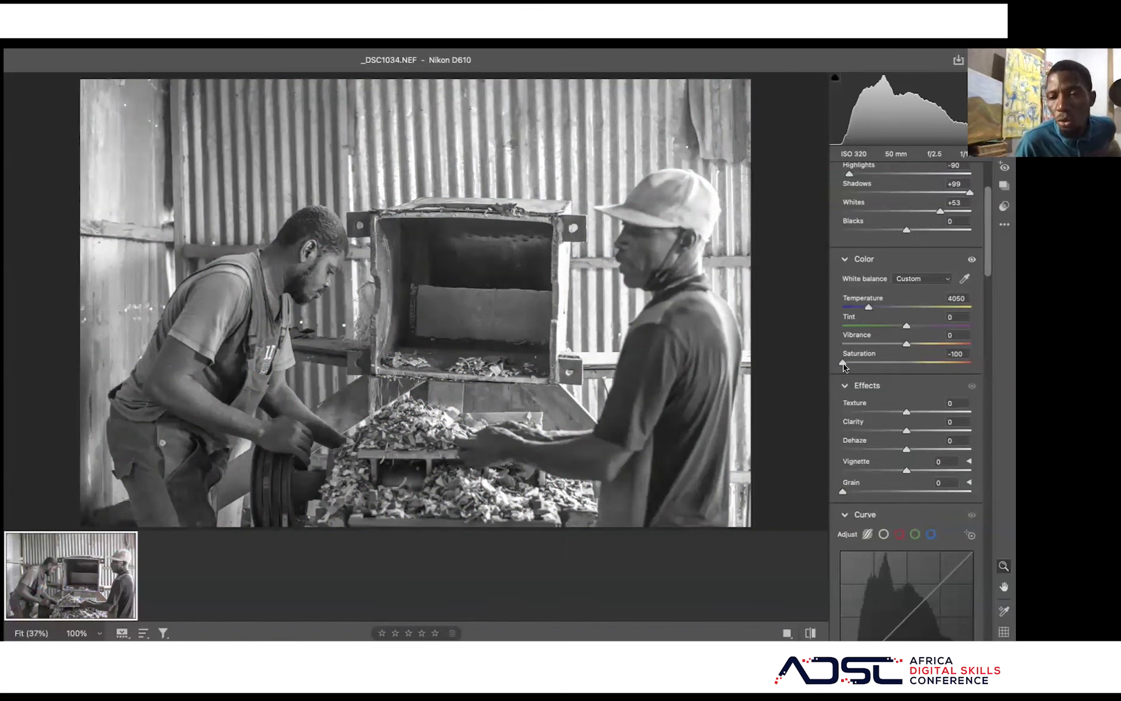
drag(843, 362, 907, 363)
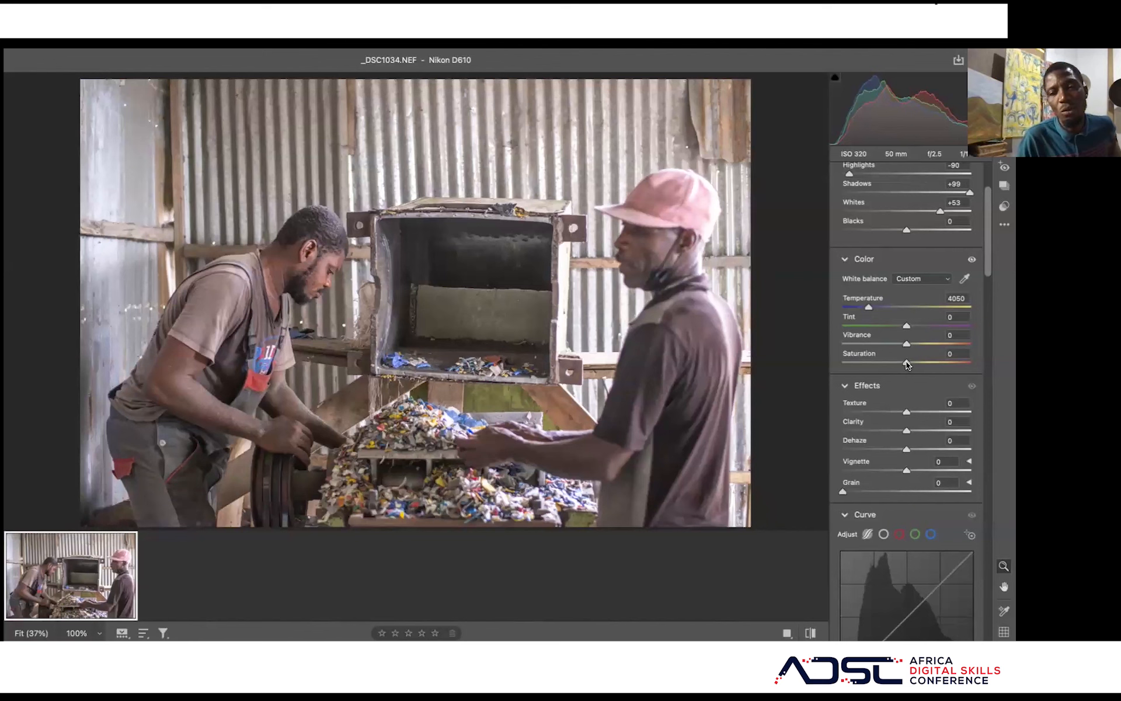
drag(908, 364, 840, 360)
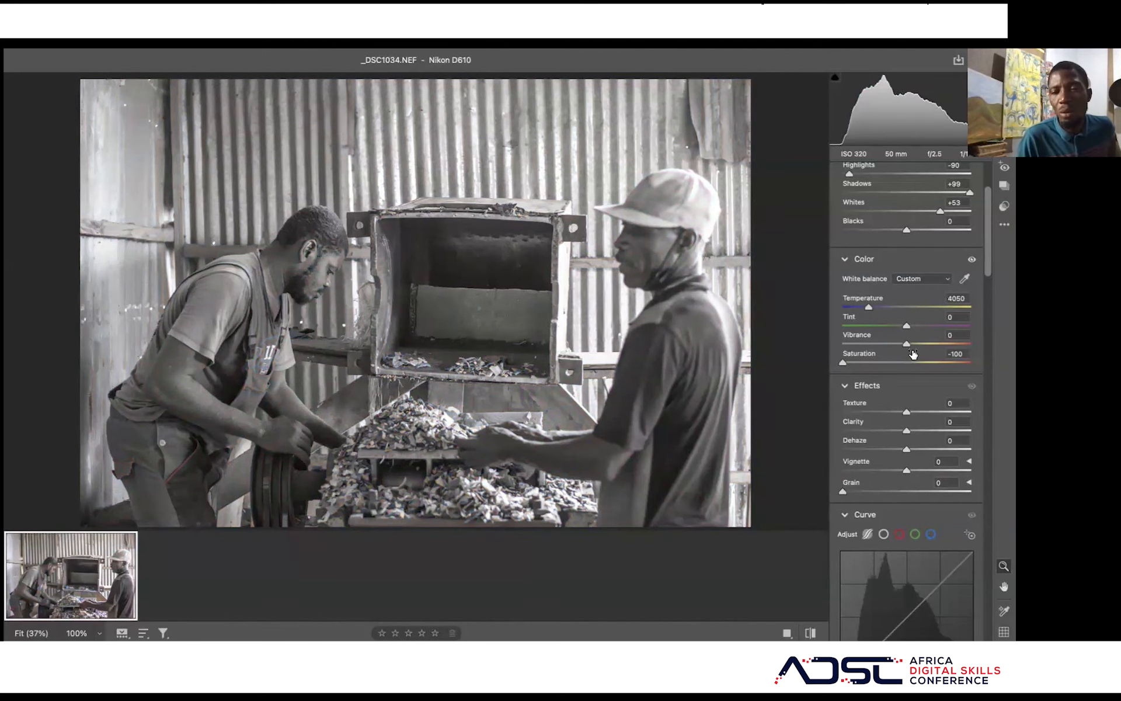
drag(907, 344, 828, 342)
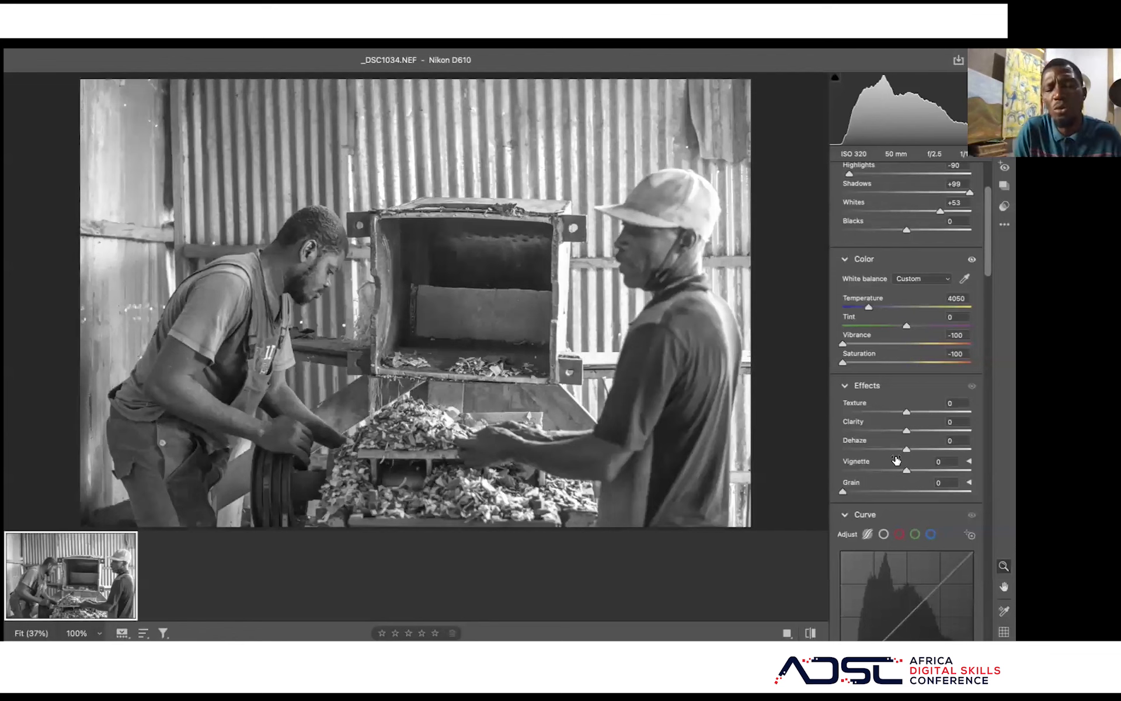
- Raise Dehaze to +39 on the black-and-white photo
mouse_move(896, 461)
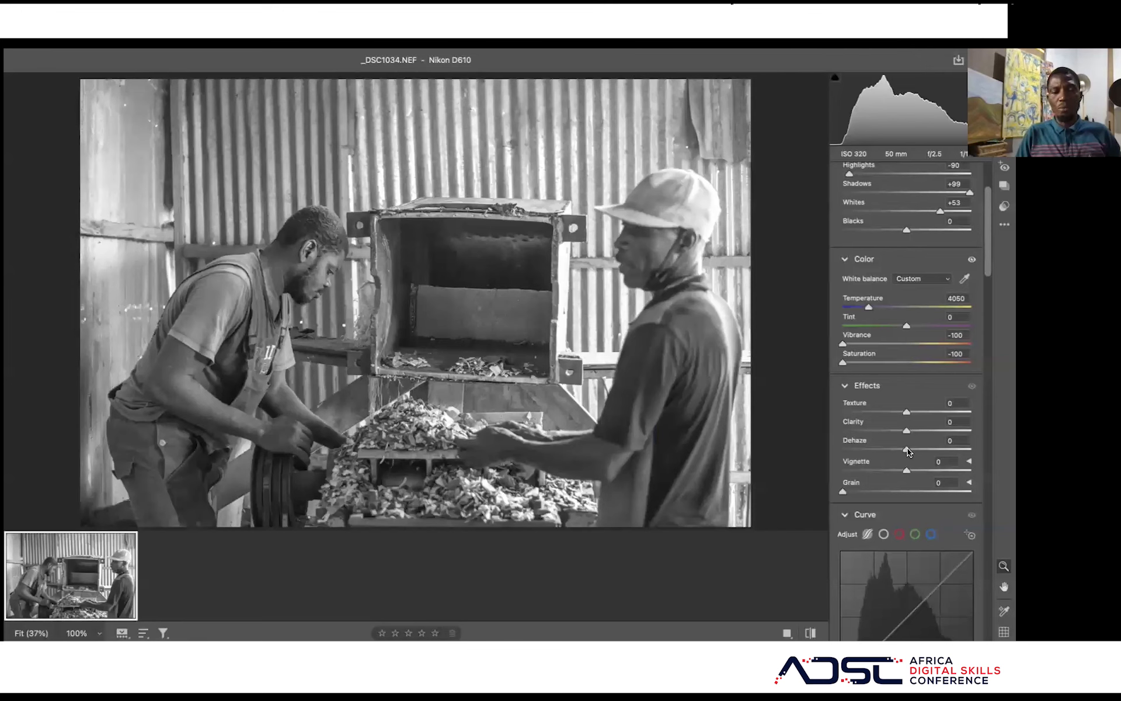
drag(908, 451, 930, 450)
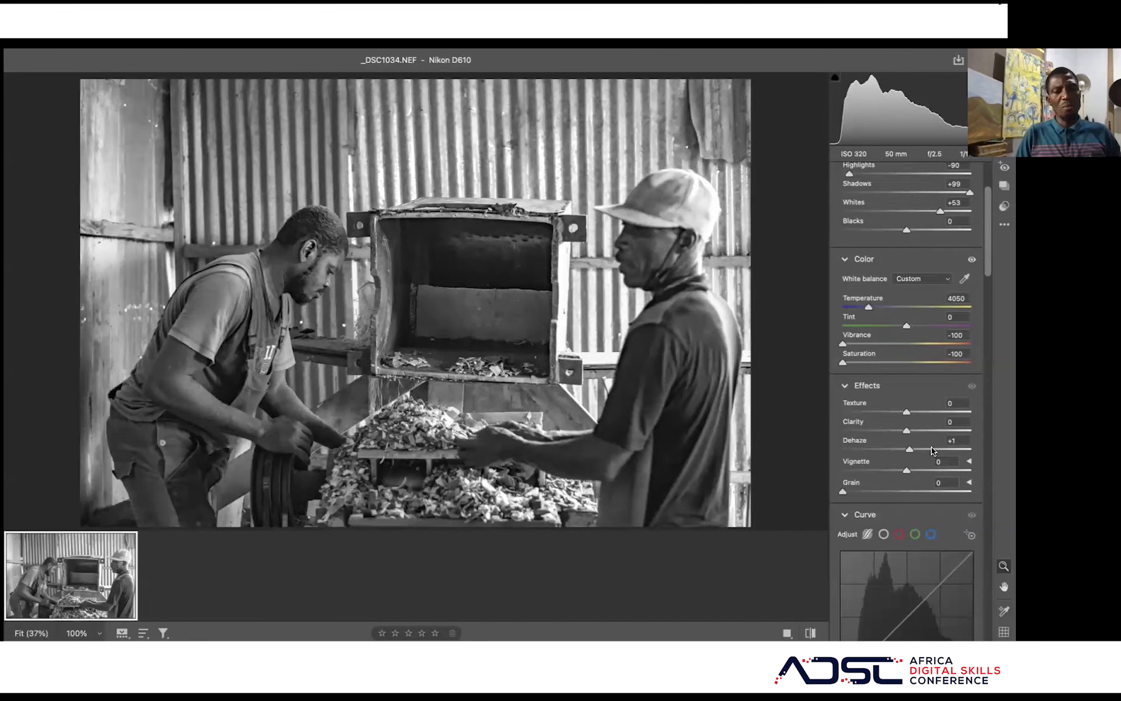
click(931, 448)
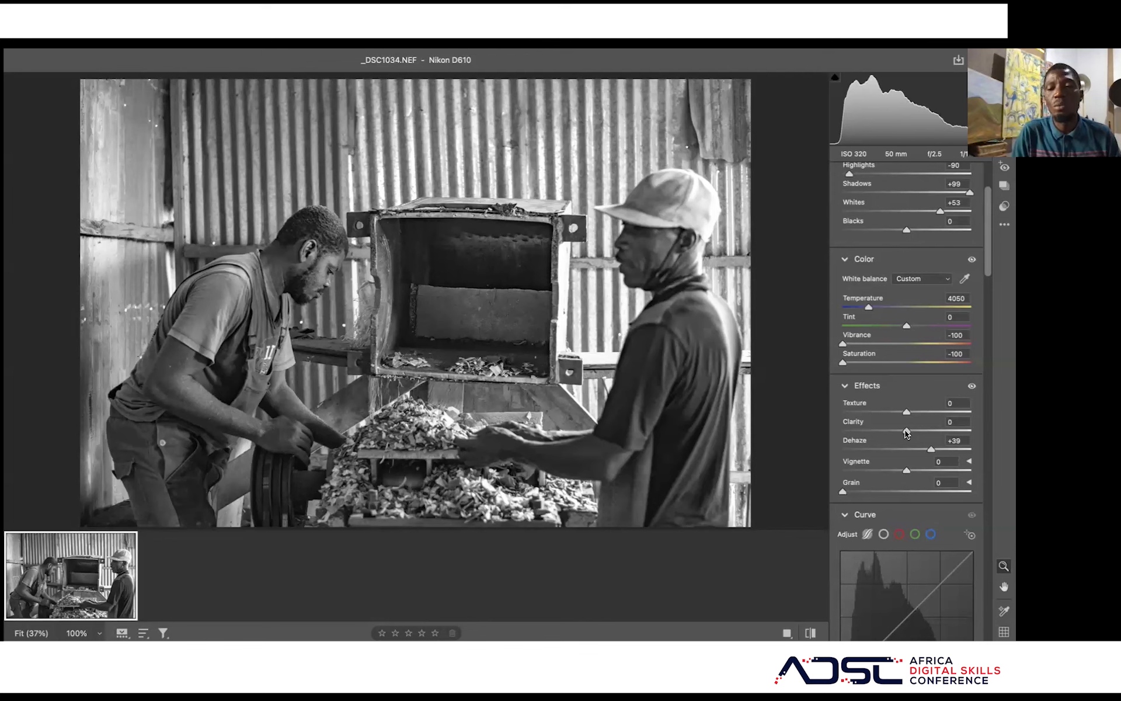
- Try Clarity at +35 and reset it, before setting it to +22
drag(907, 432, 910, 431)
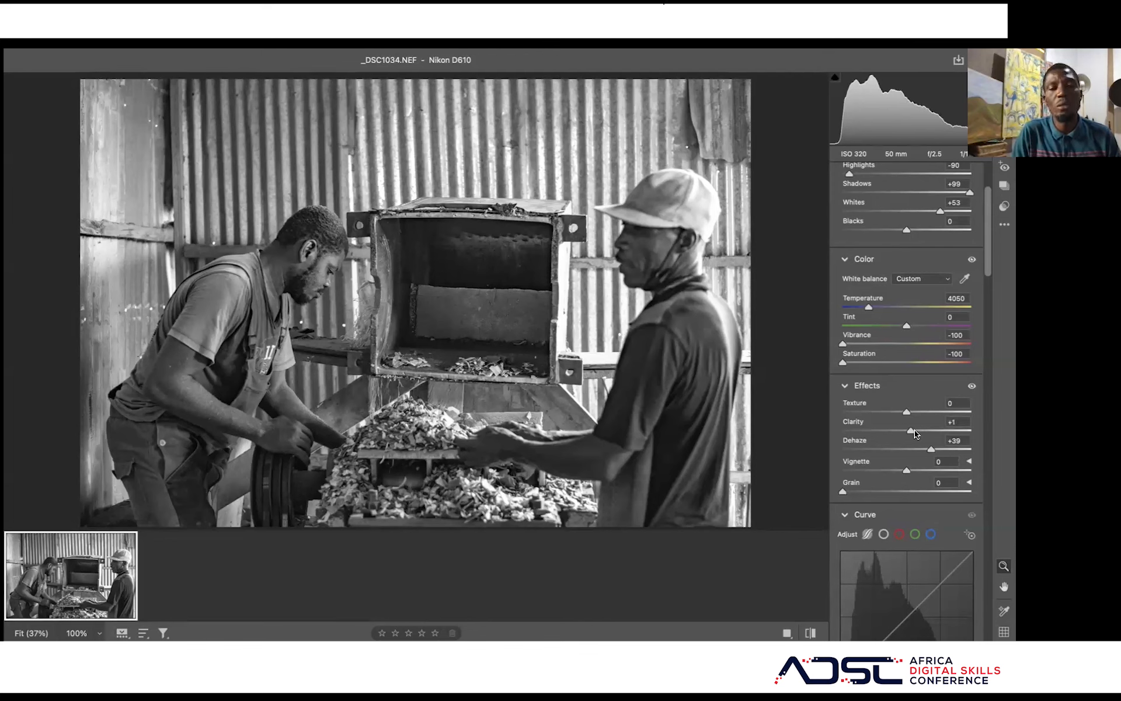
click(927, 431)
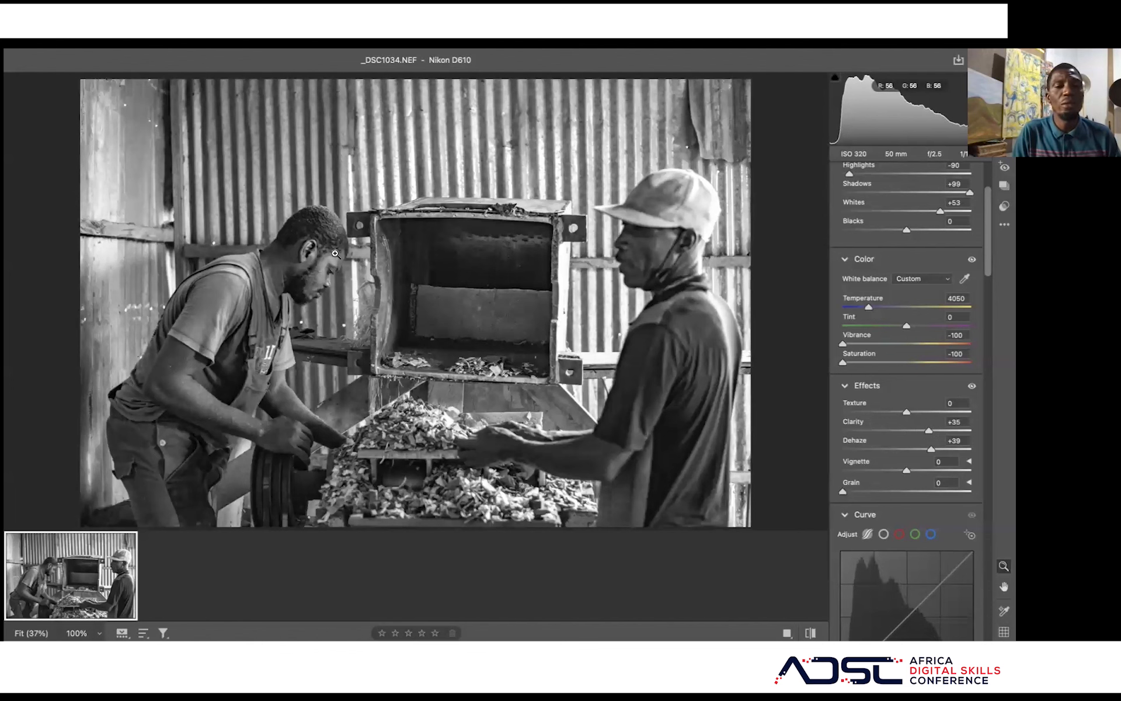
double_click(929, 431)
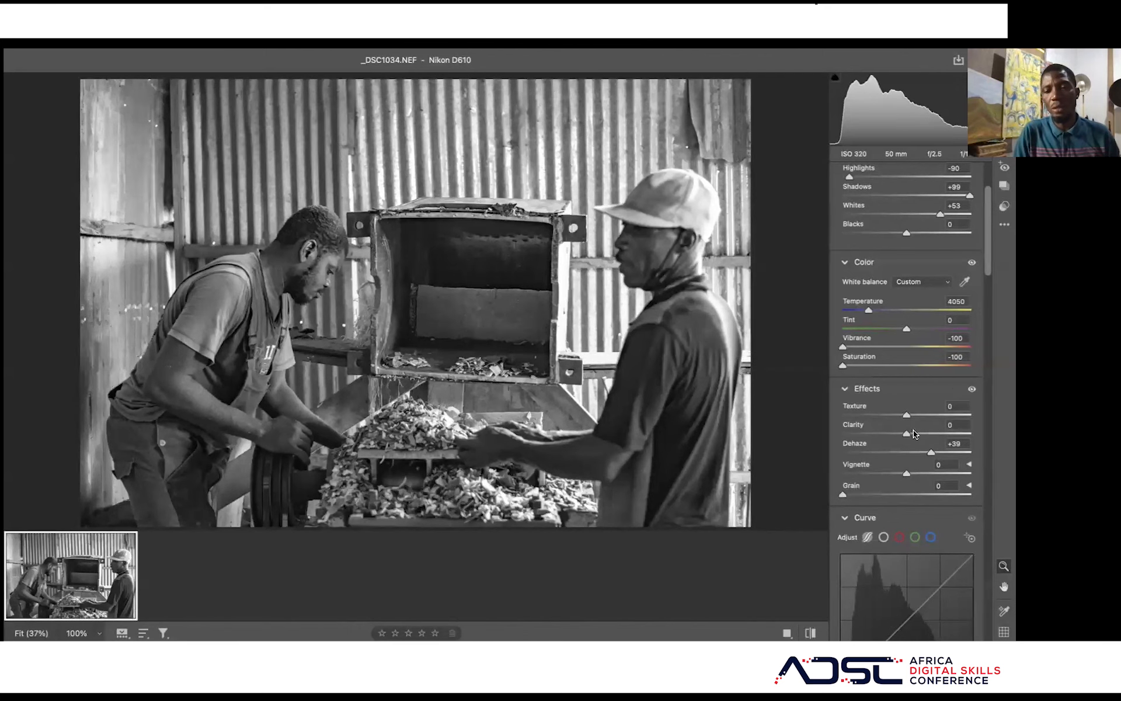
click(909, 435)
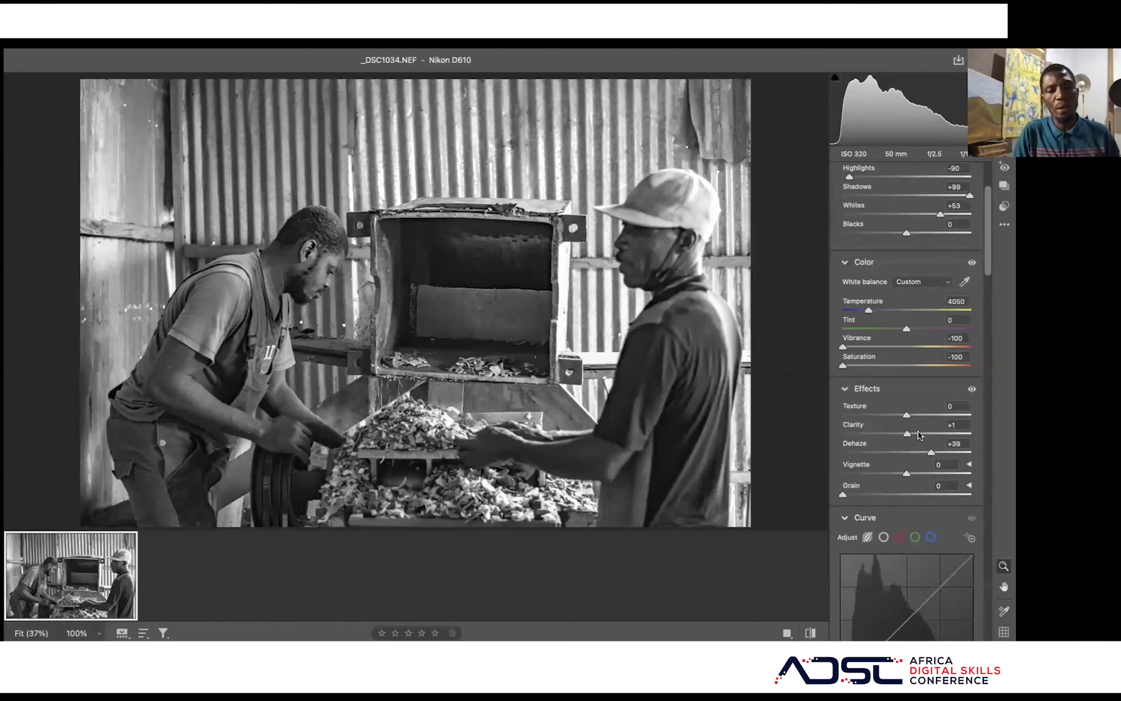
click(921, 433)
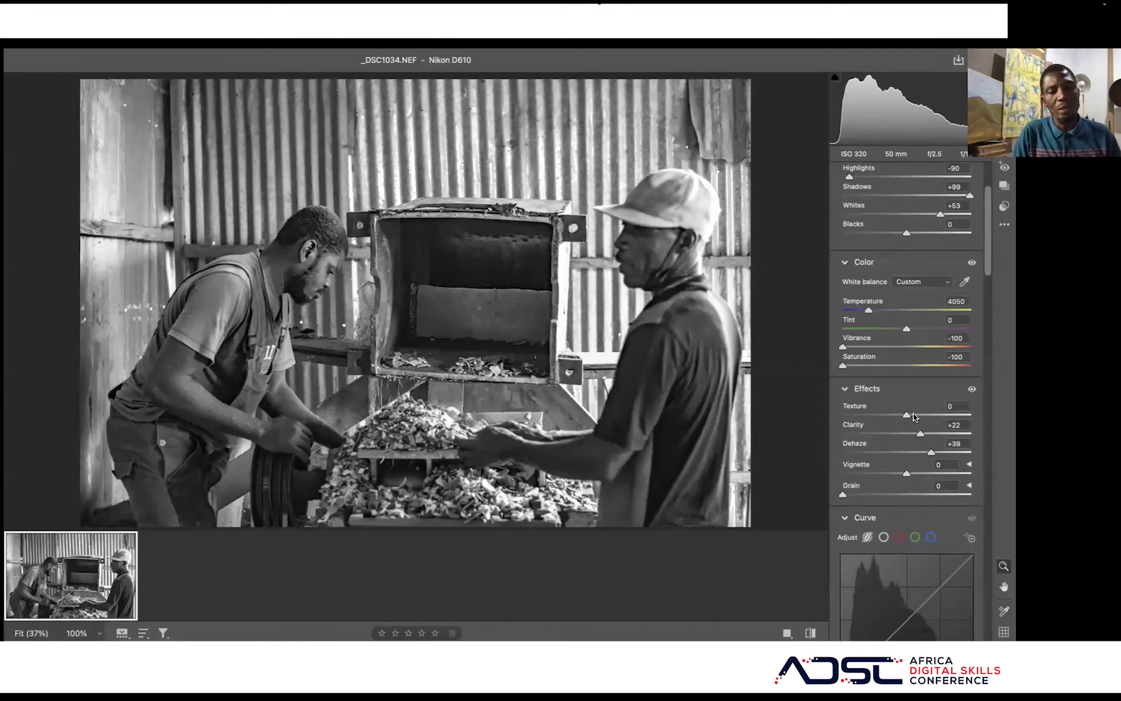
- Raise Texture to +100 and inspect the metal box and the face of the man in overalls up close
click(908, 415)
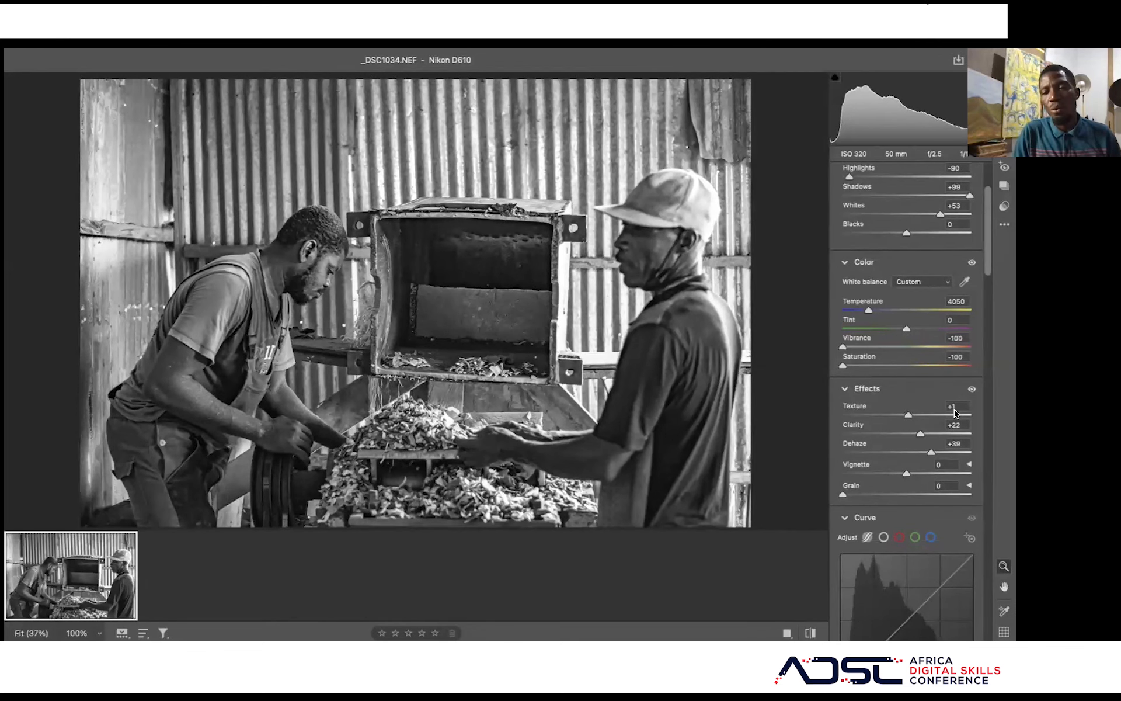
drag(956, 412, 994, 414)
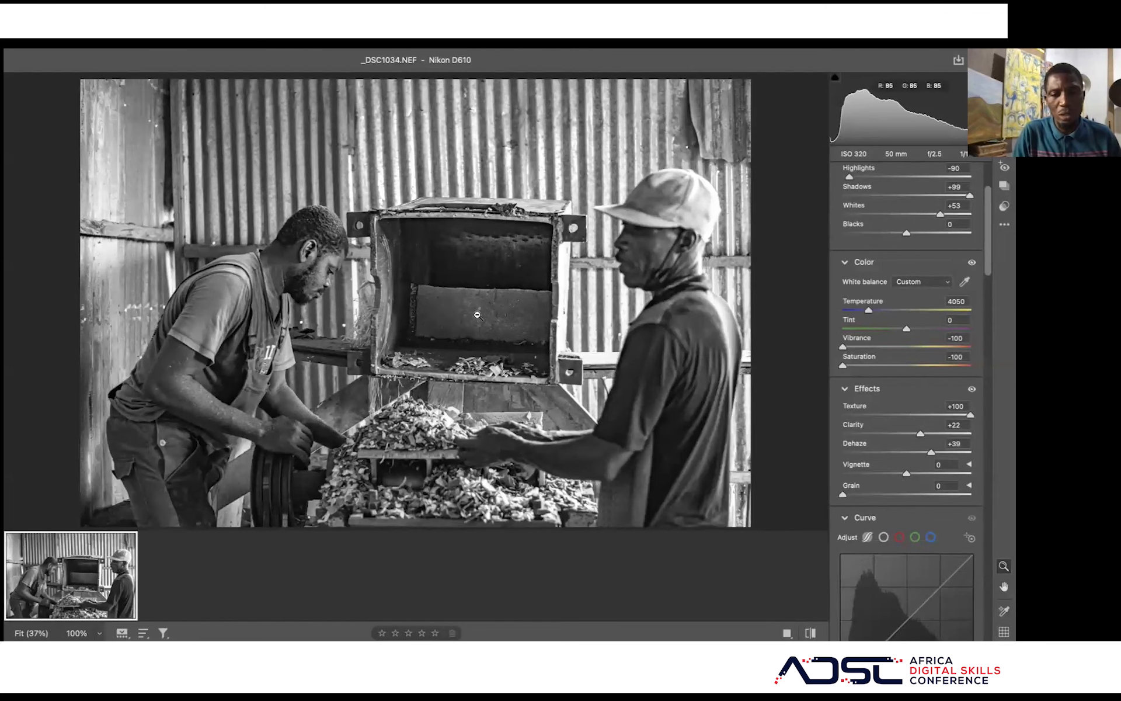
click(477, 315)
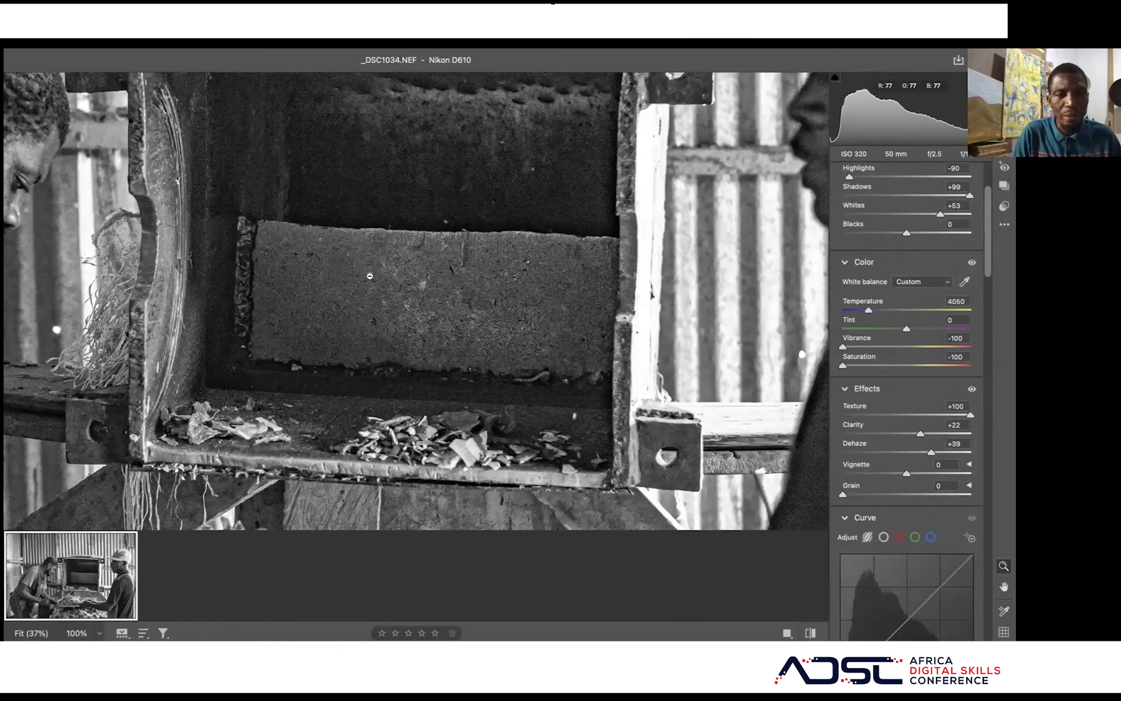
scroll(371, 276, left, 8)
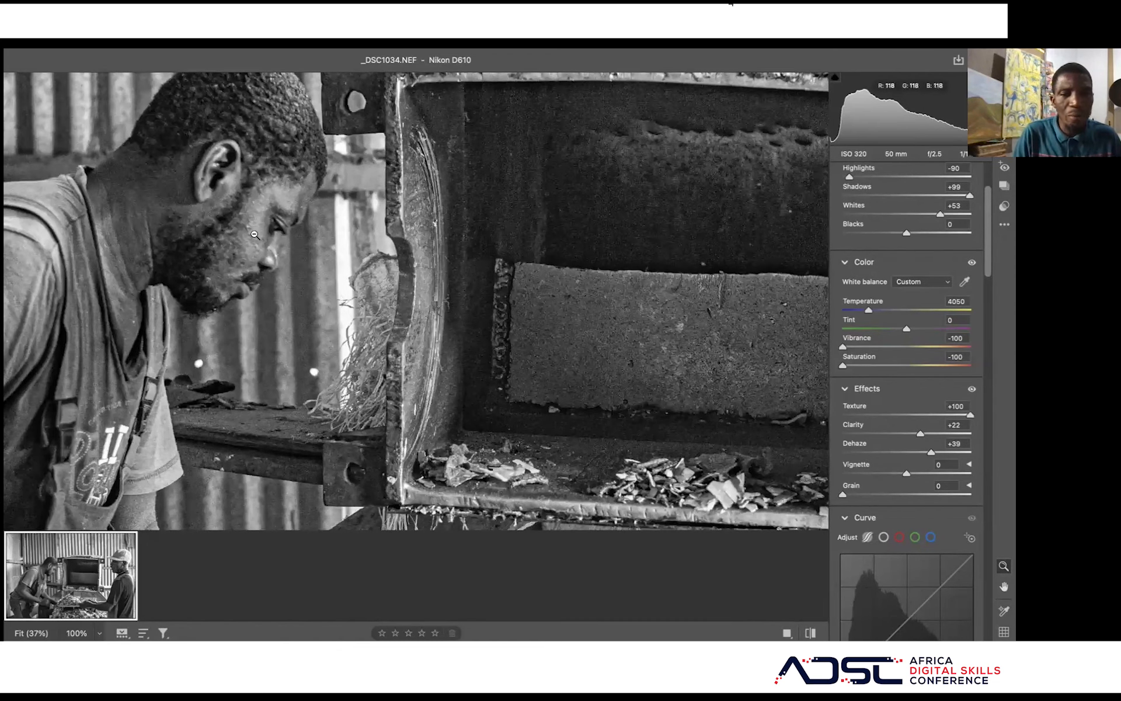
- Lower Texture to -100, inspect the smoothing on the man in overalls up close, and reset Texture to 0
drag(972, 415, 968, 416)
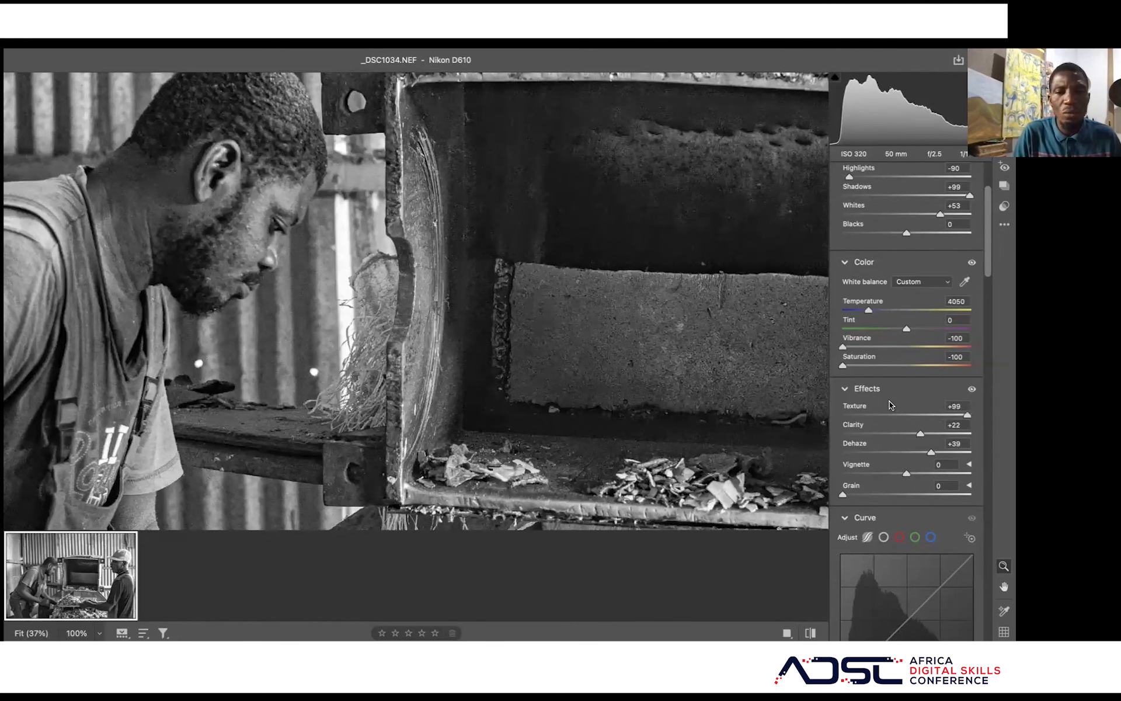
drag(892, 404, 744, 386)
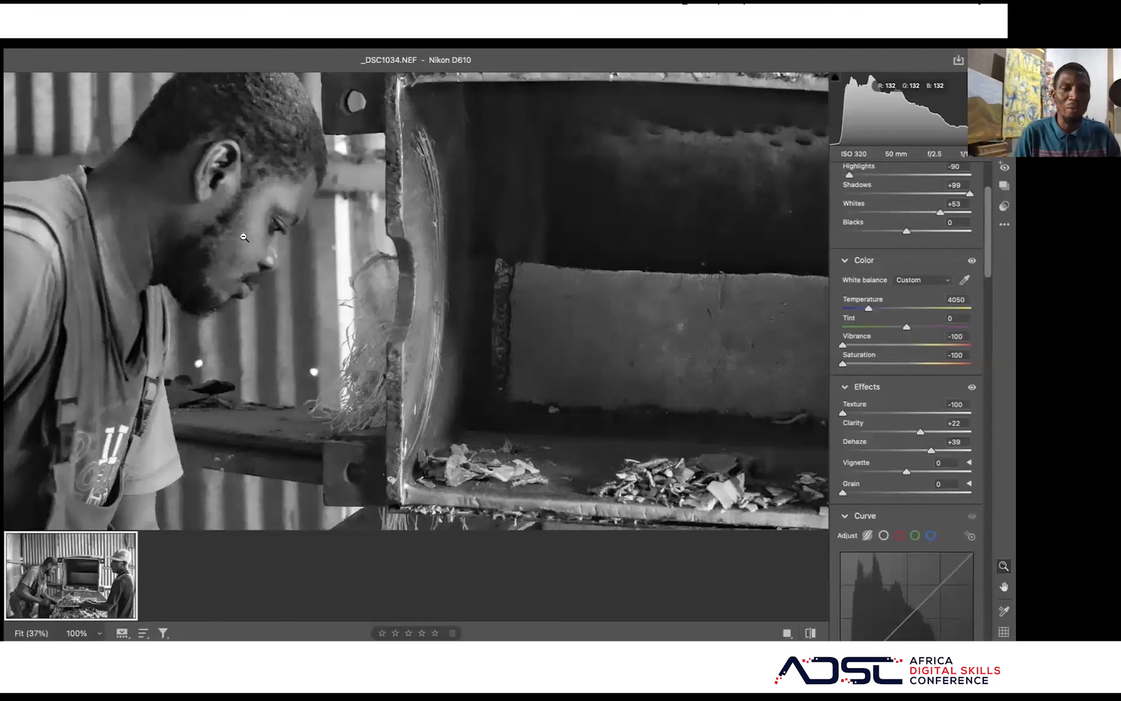
scroll(245, 238, left, 10)
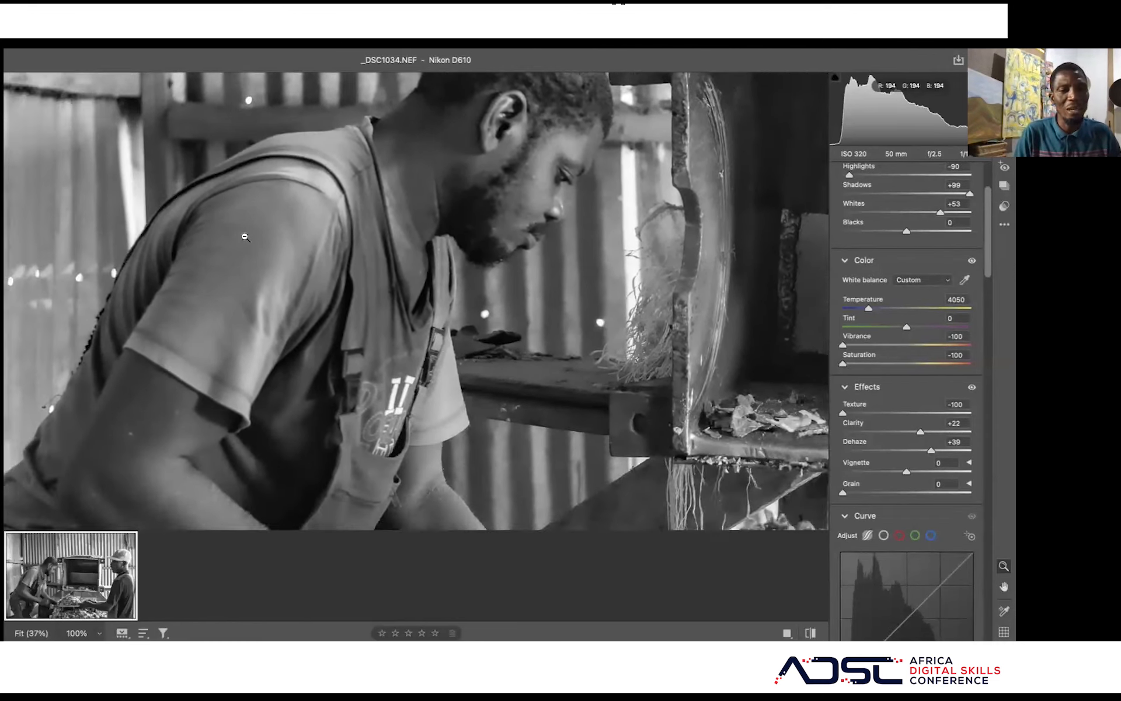
scroll(245, 237, down, 10)
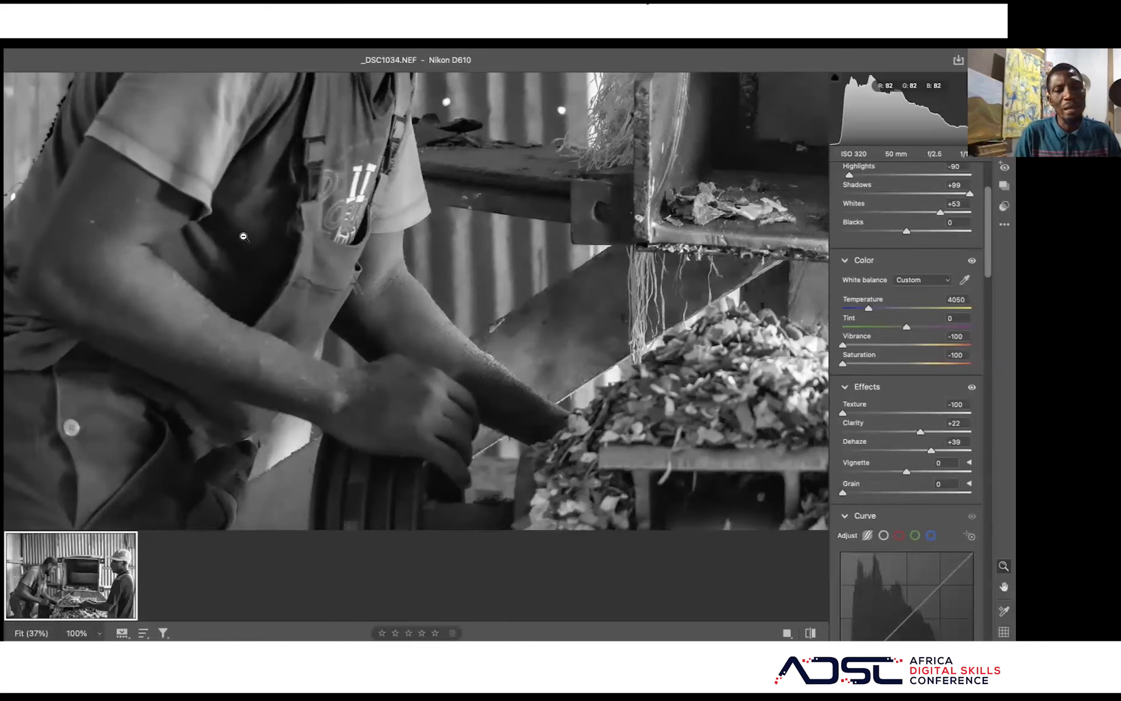
scroll(244, 237, up, 8)
scroll(244, 237, right, 5)
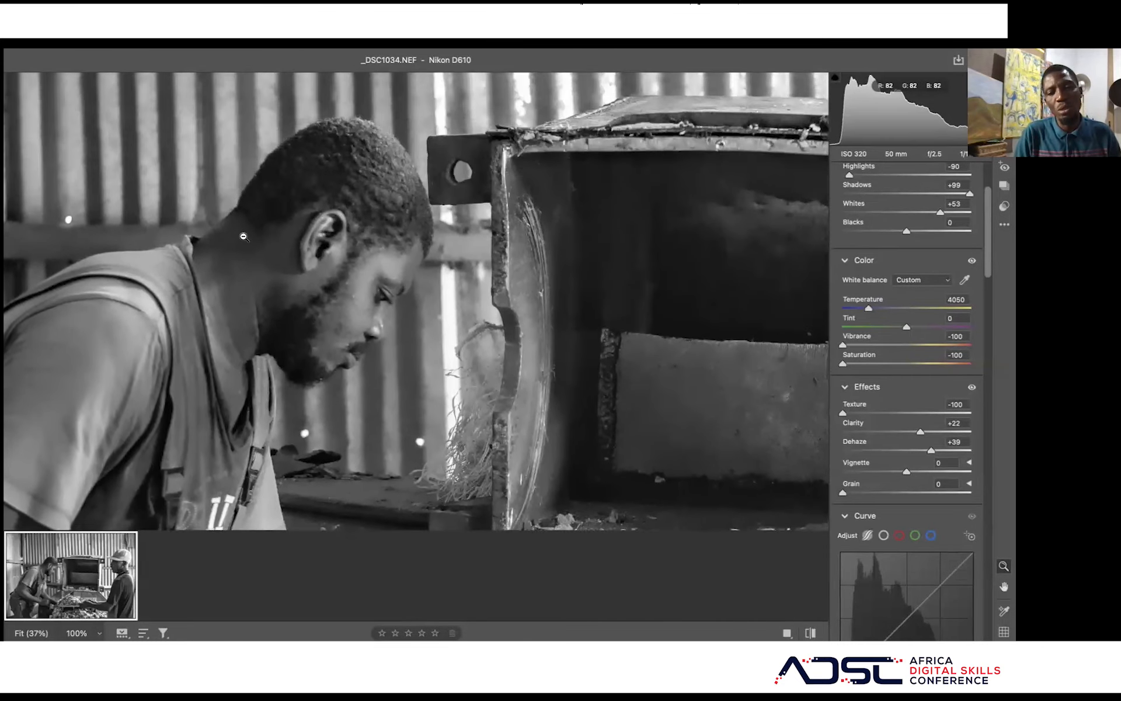
scroll(244, 236, up, 4)
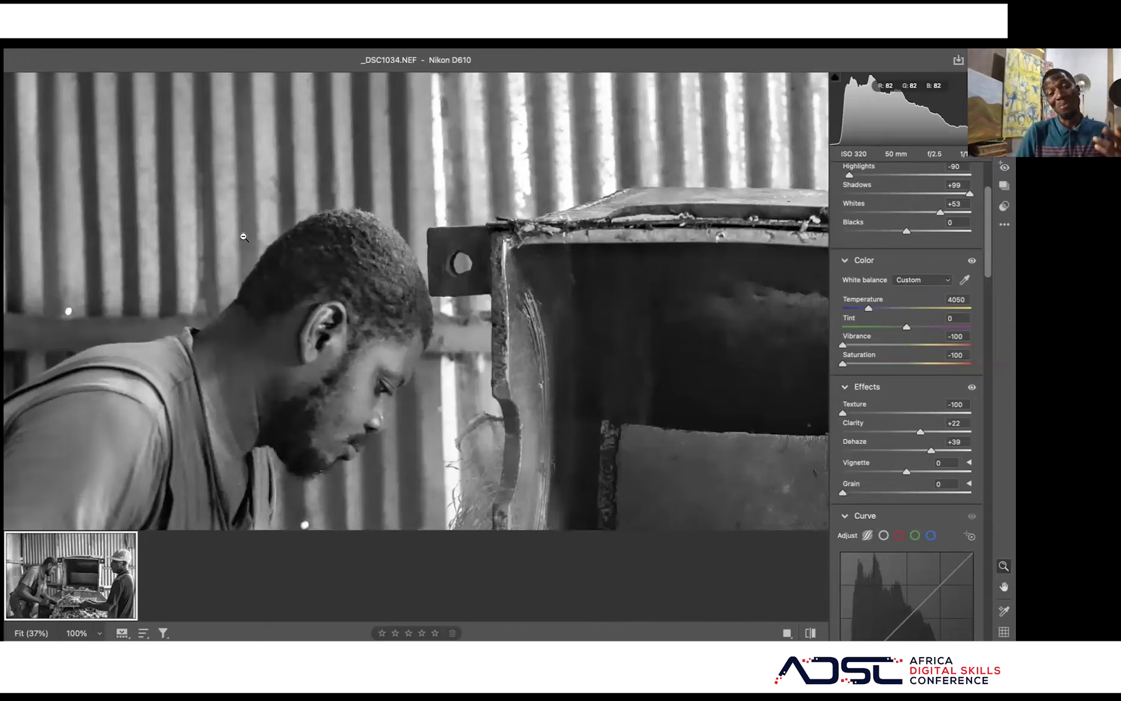
scroll(244, 237, down, 6)
scroll(244, 238, left, 1)
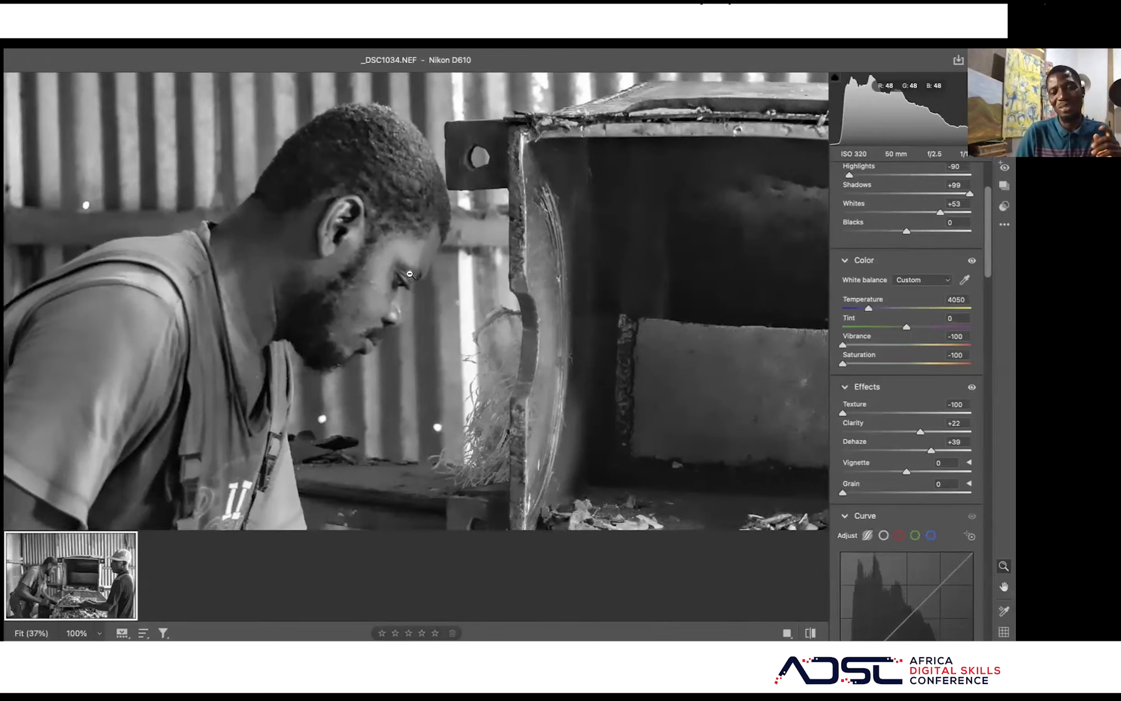
double_click(841, 412)
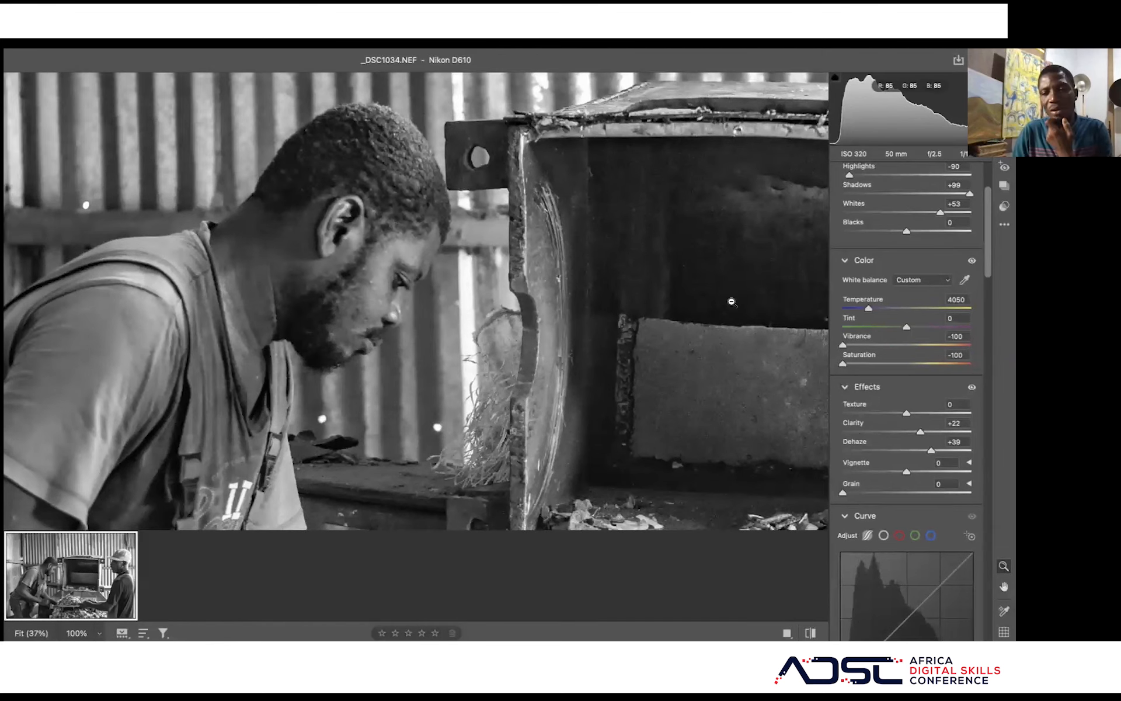
- Try Vignette at -100 and fit the whole photo in view to judge the darkened edges
click(907, 472)
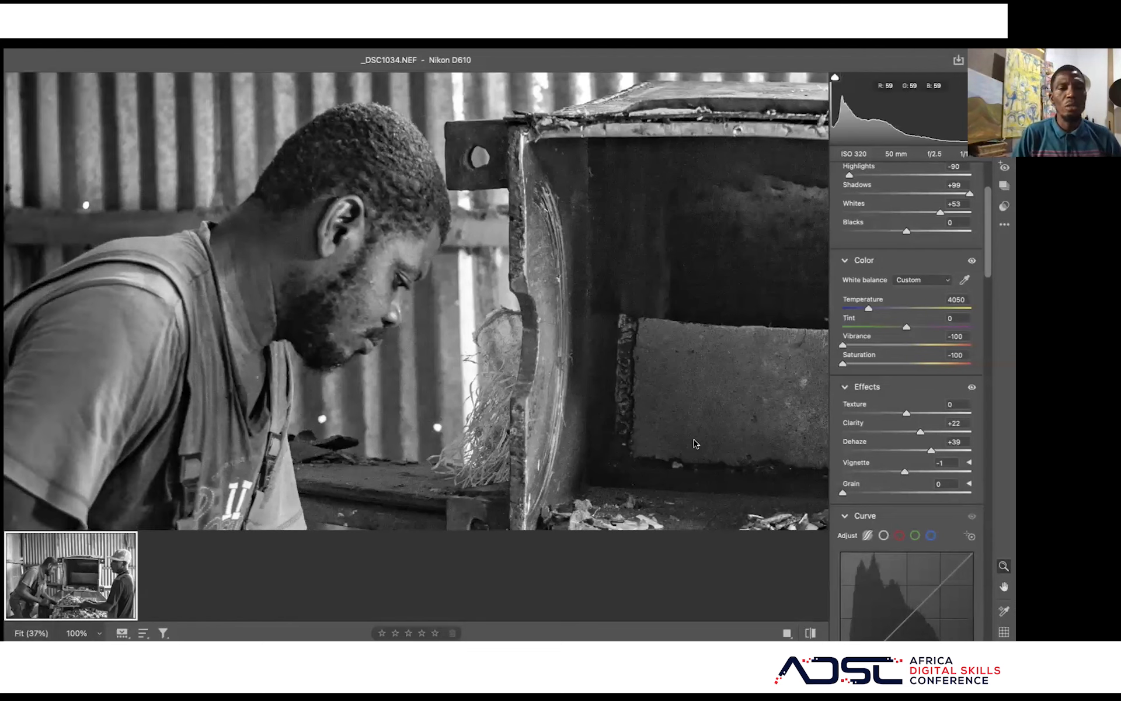
drag(695, 444, 226, 90)
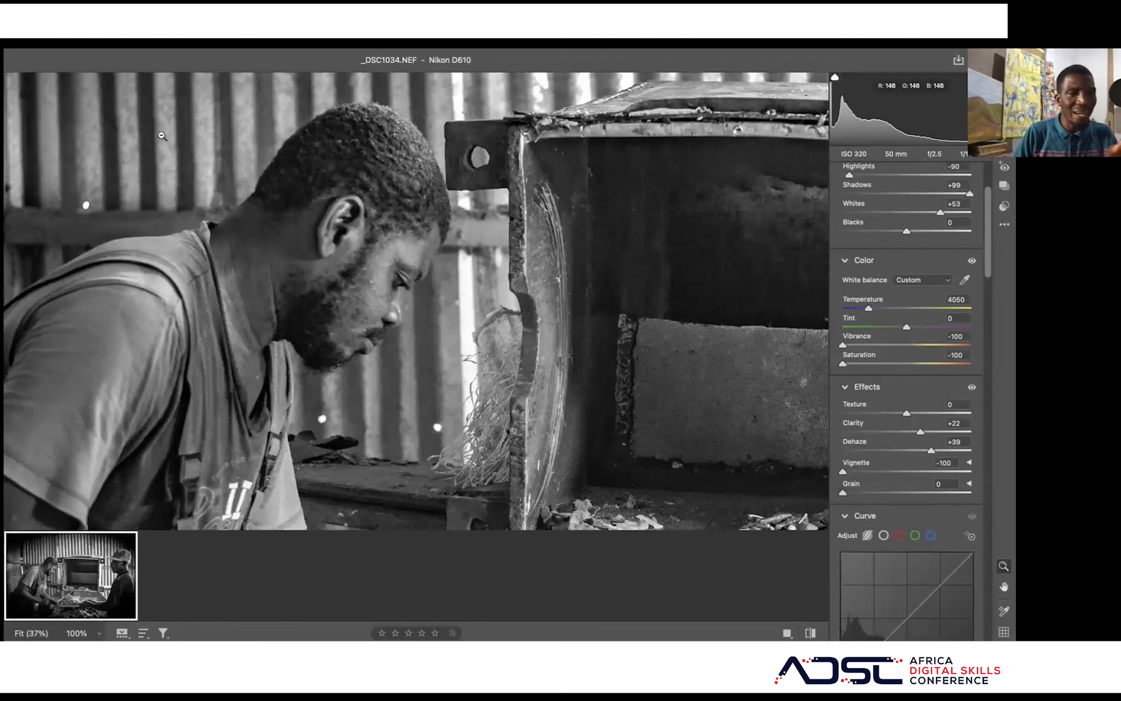
click(83, 136)
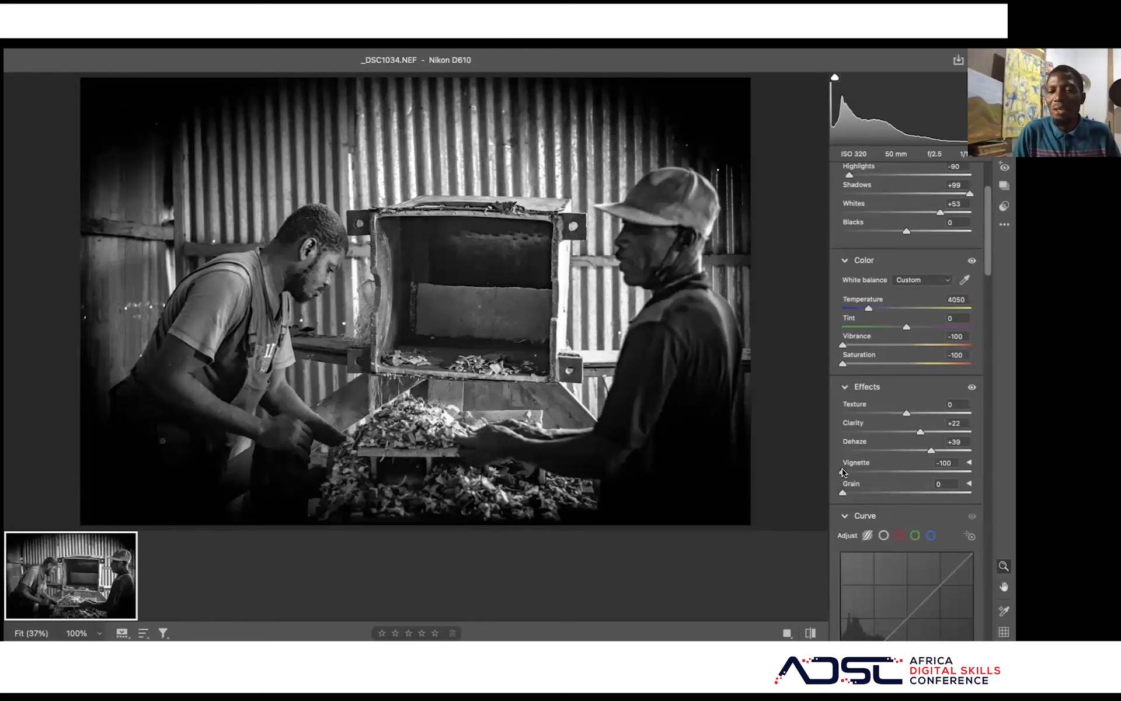
- Raise Vignette to +95 and expand its detailed options
drag(915, 473, 969, 468)
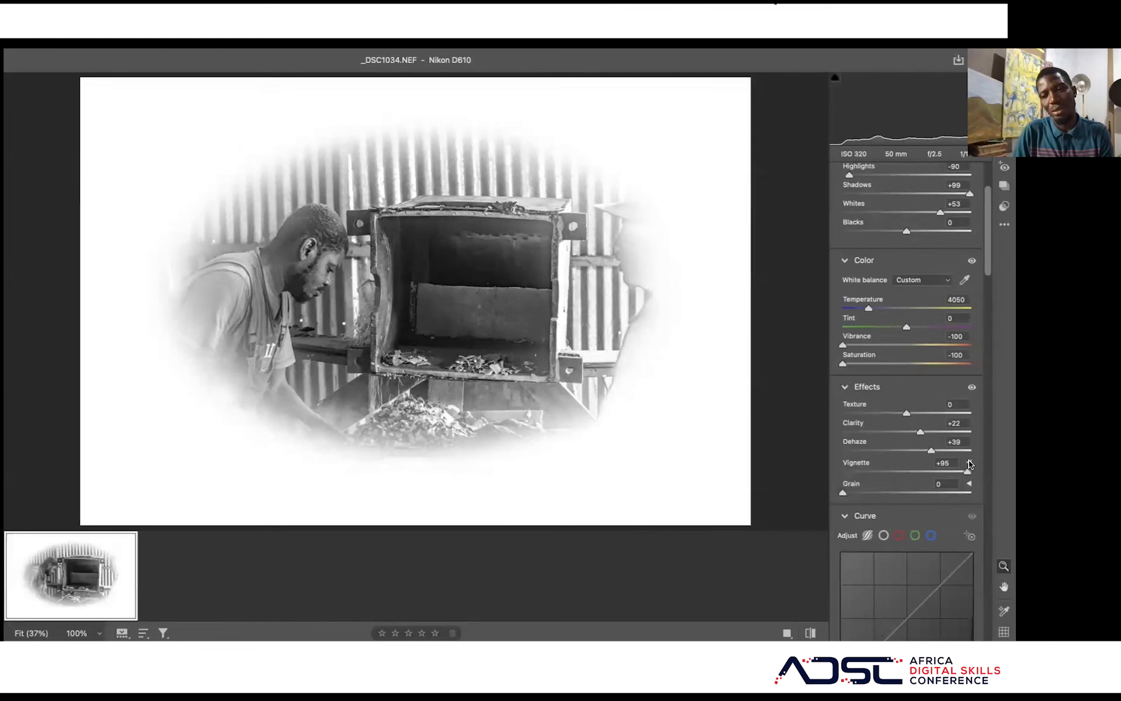
click(969, 462)
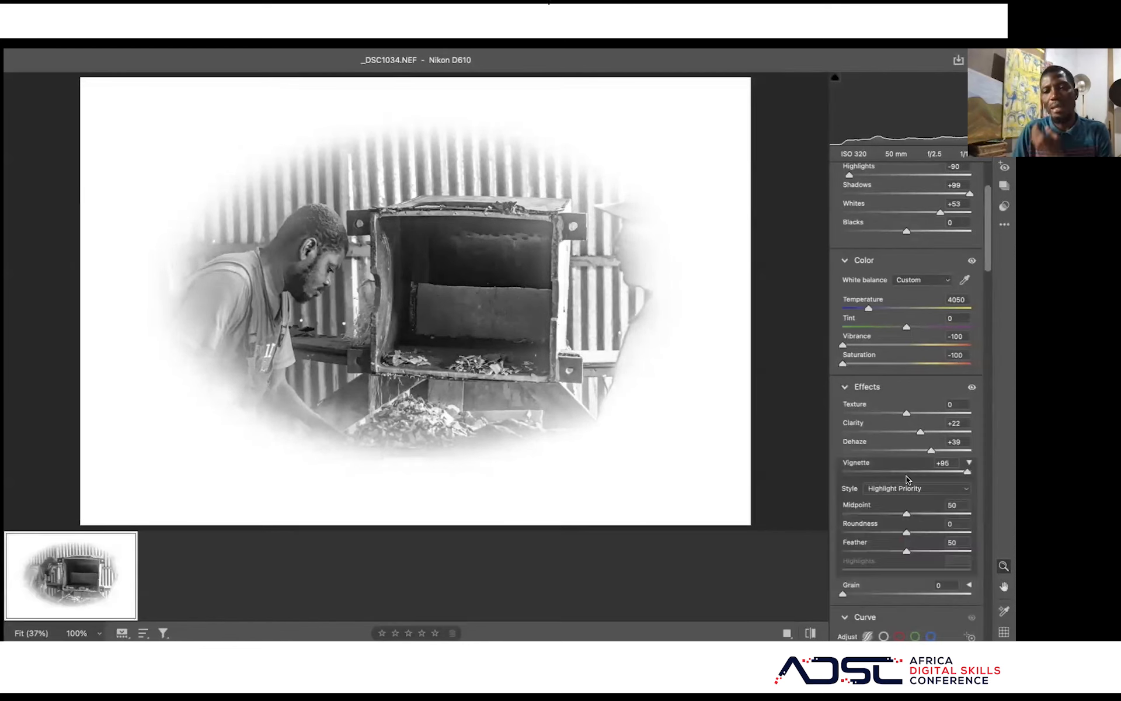
- Try the vignette with Midpoint at 100 and Roundness at +100
scroll(907, 479, down, 5)
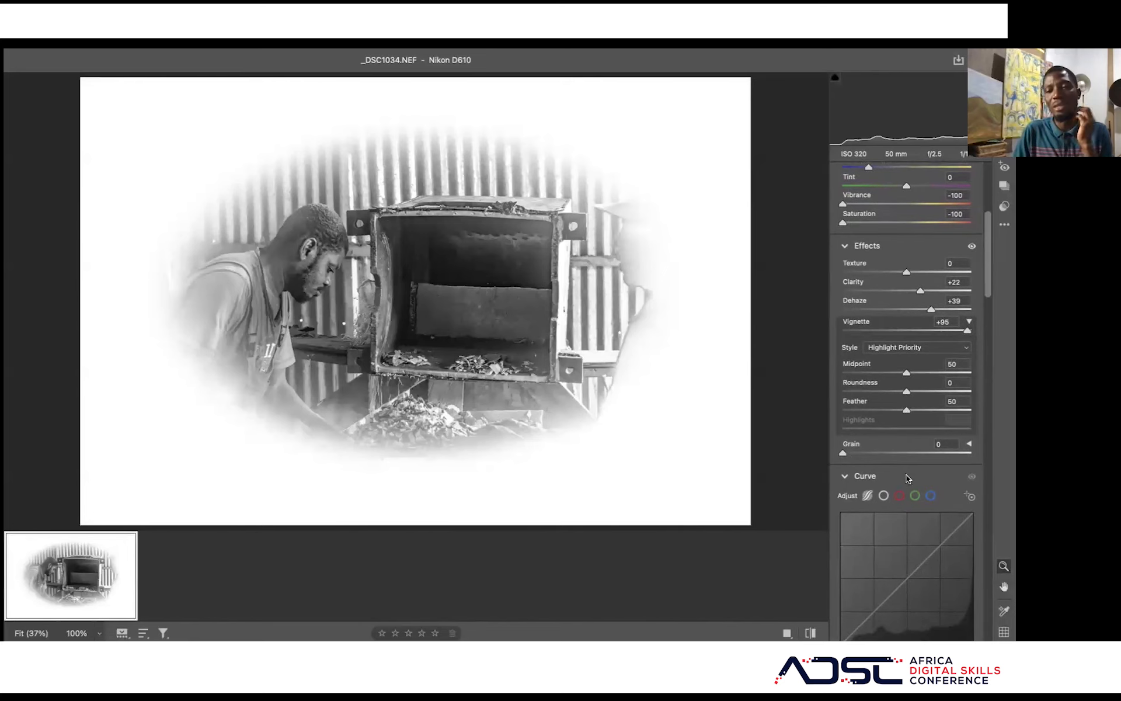
scroll(911, 381, up, 1)
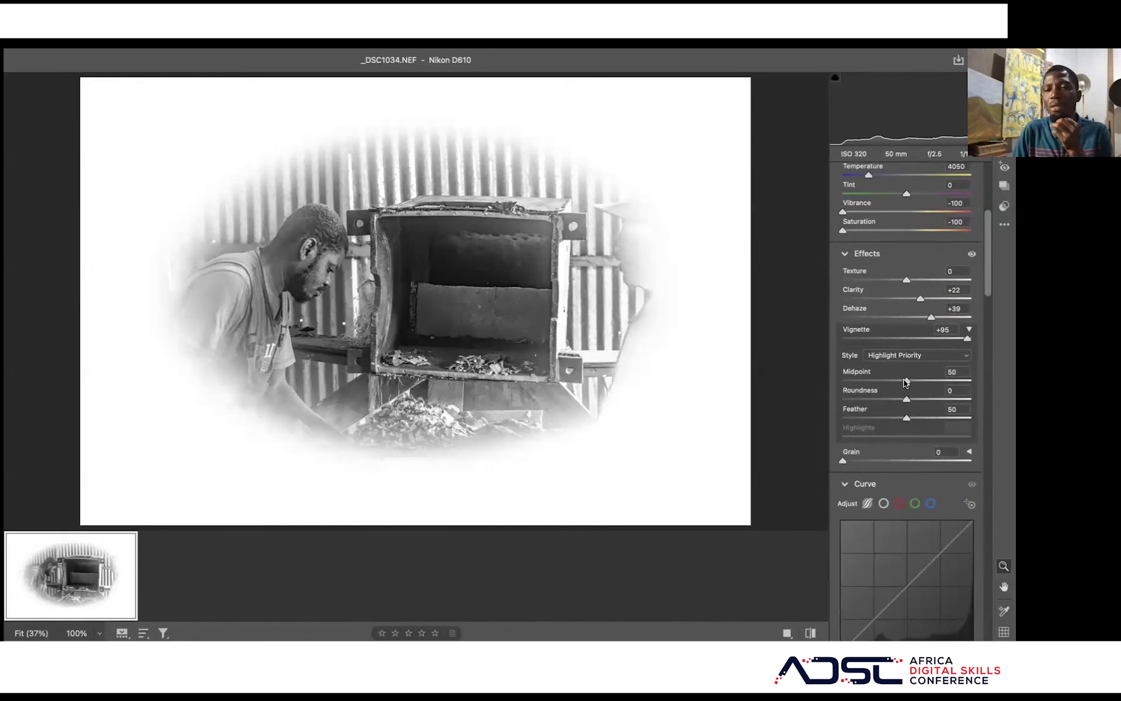
scroll(908, 382, up, 1)
drag(881, 384, 971, 384)
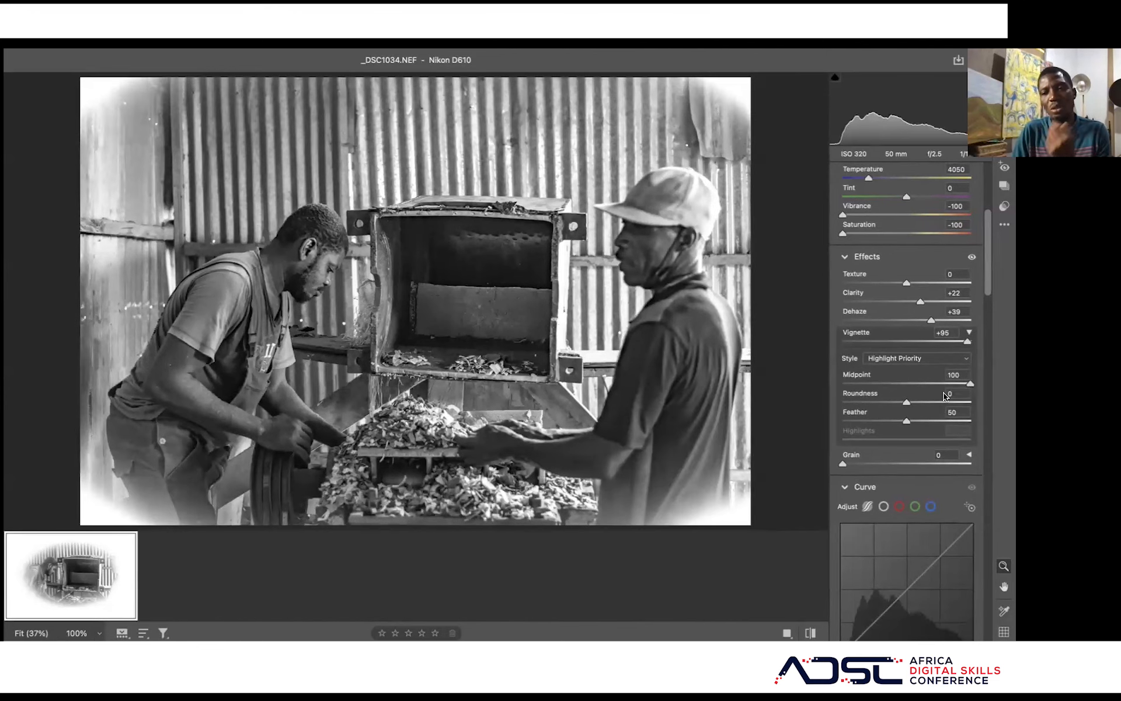
scroll(912, 413, up, 1)
mouse_move(908, 408)
mouse_down()
mouse_move(854, 411)
mouse_move(914, 409)
mouse_up()
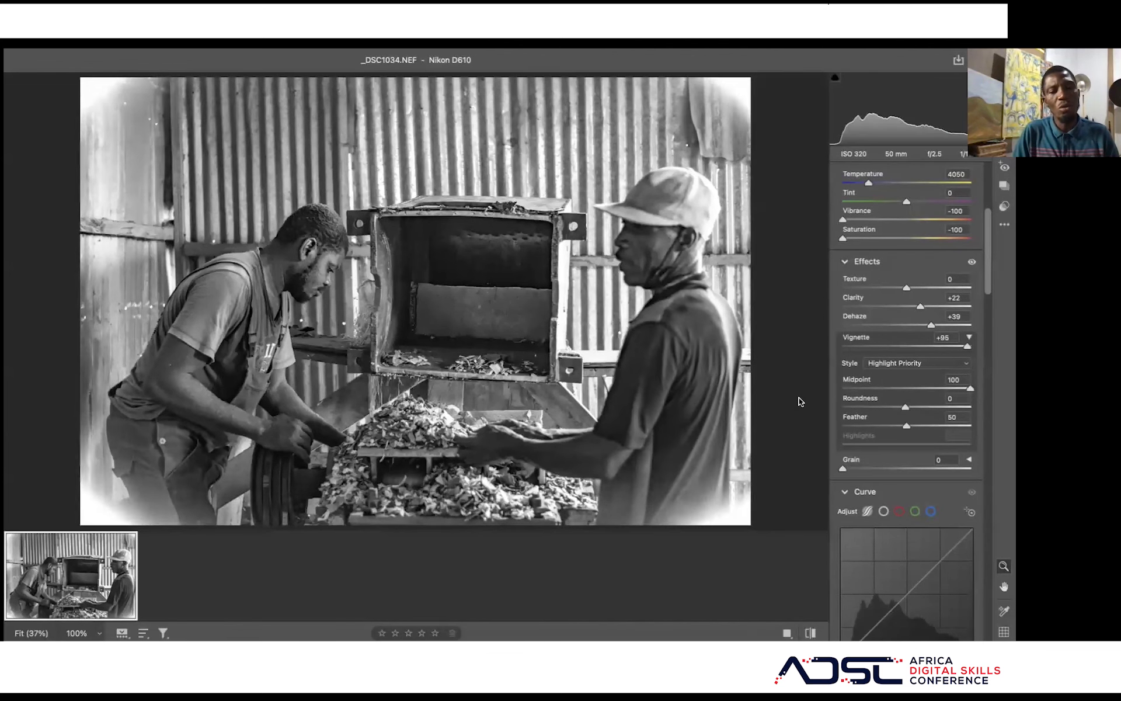
drag(801, 402, 985, 402)
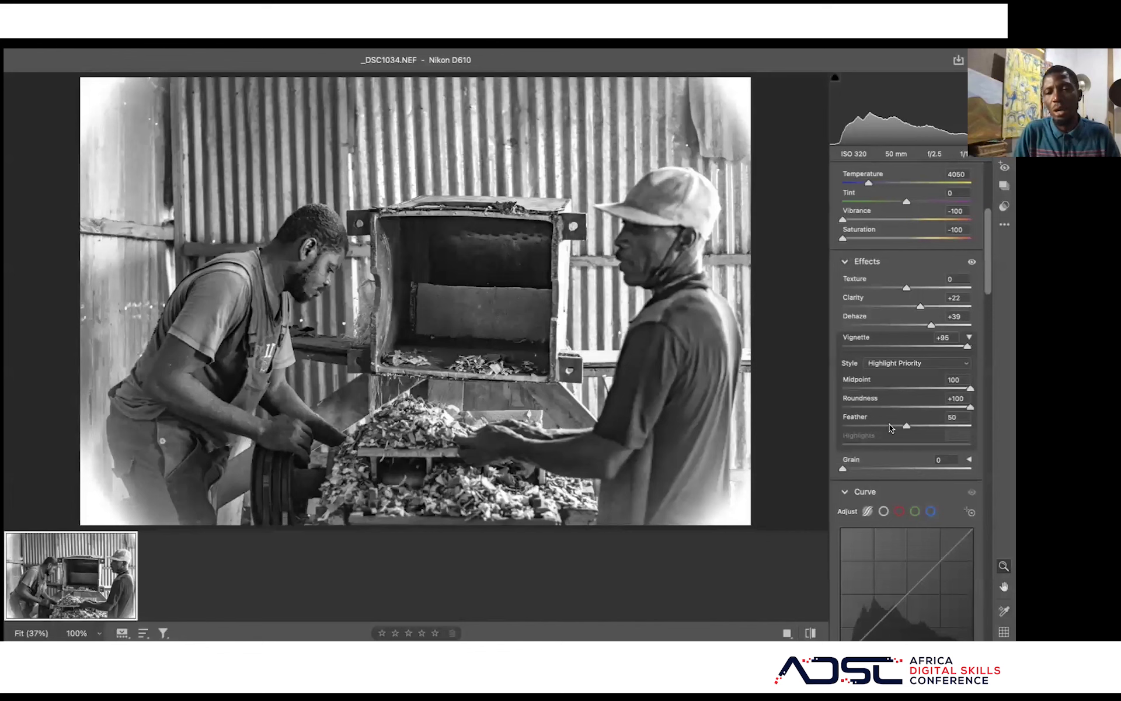
- Try the vignette Feather at about 90 and at 0, and reset it to 50
drag(908, 430, 957, 429)
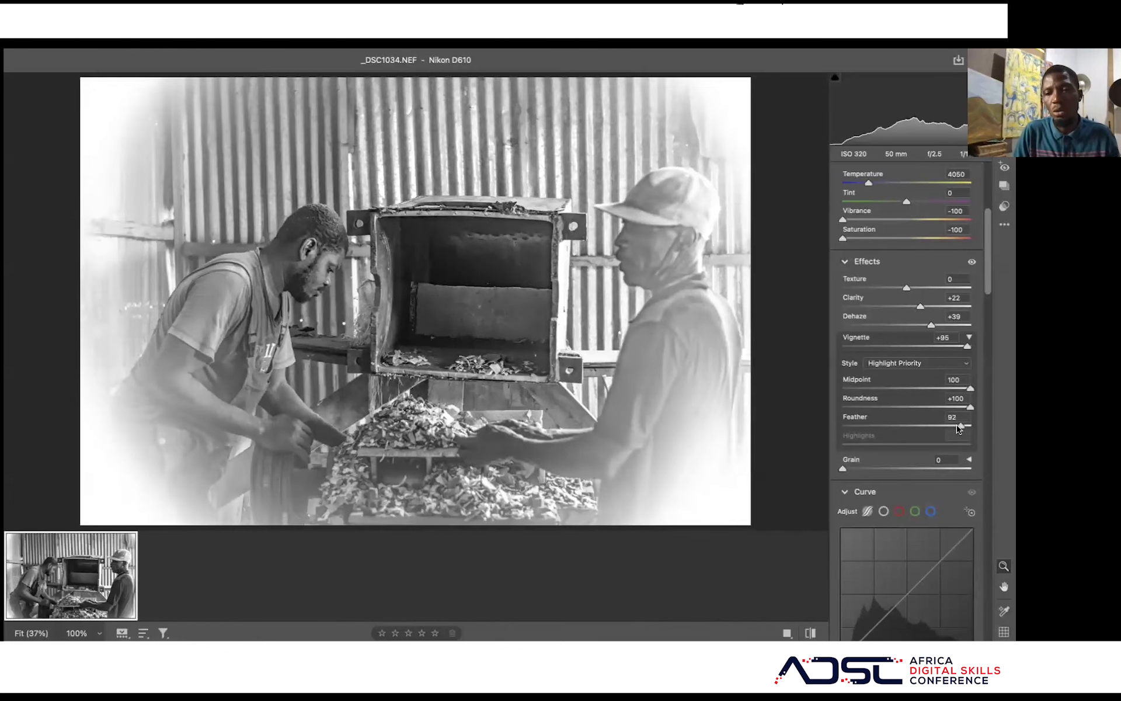
scroll(891, 384, up, 1)
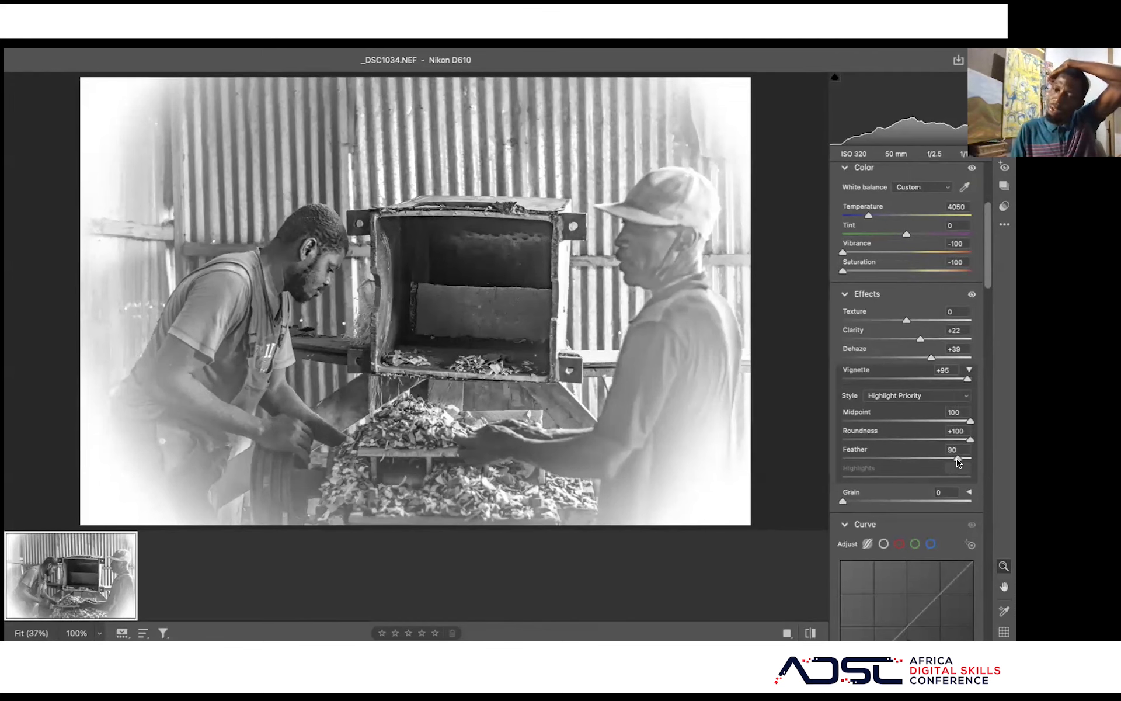
drag(959, 461, 953, 462)
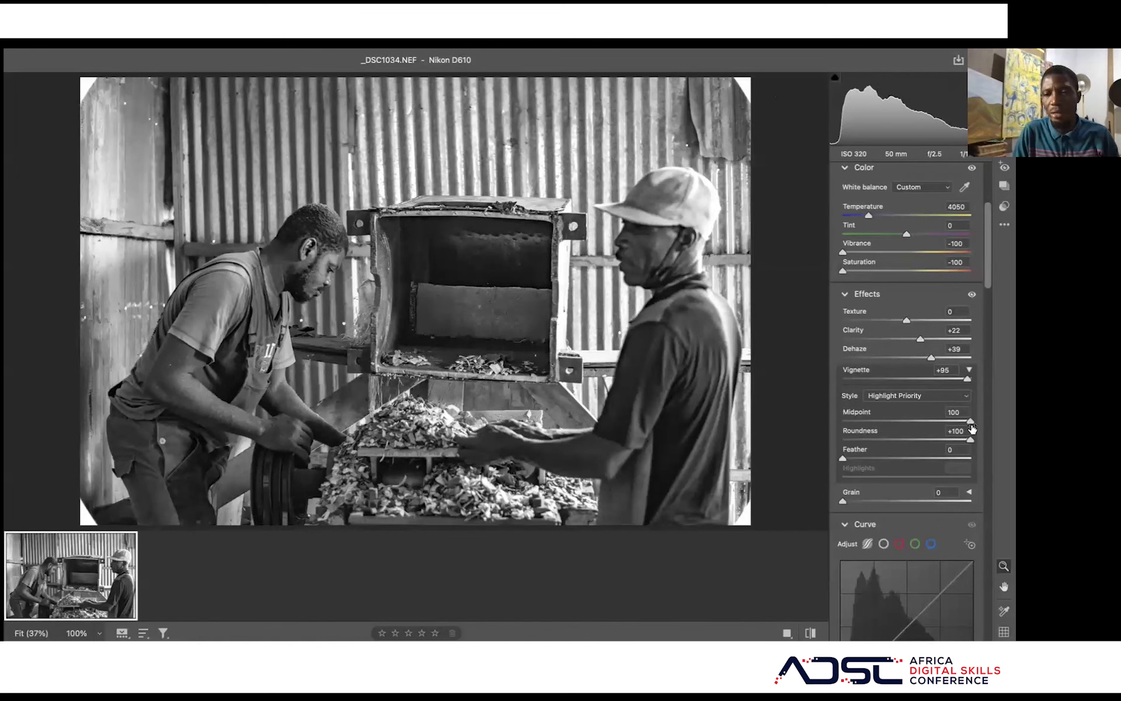
double_click(842, 458)
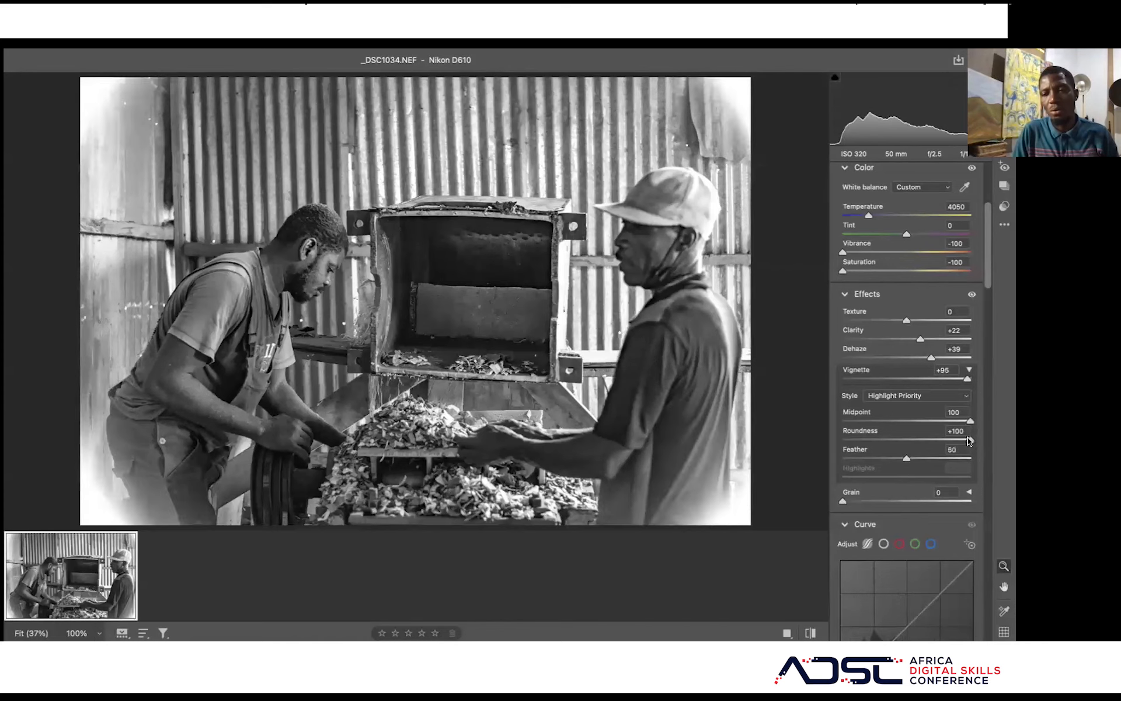
- Reset the vignette's Roundness to 0 and Midpoint to 50, and return Vignette to 0 after trying -100
double_click(970, 440)
double_click(970, 420)
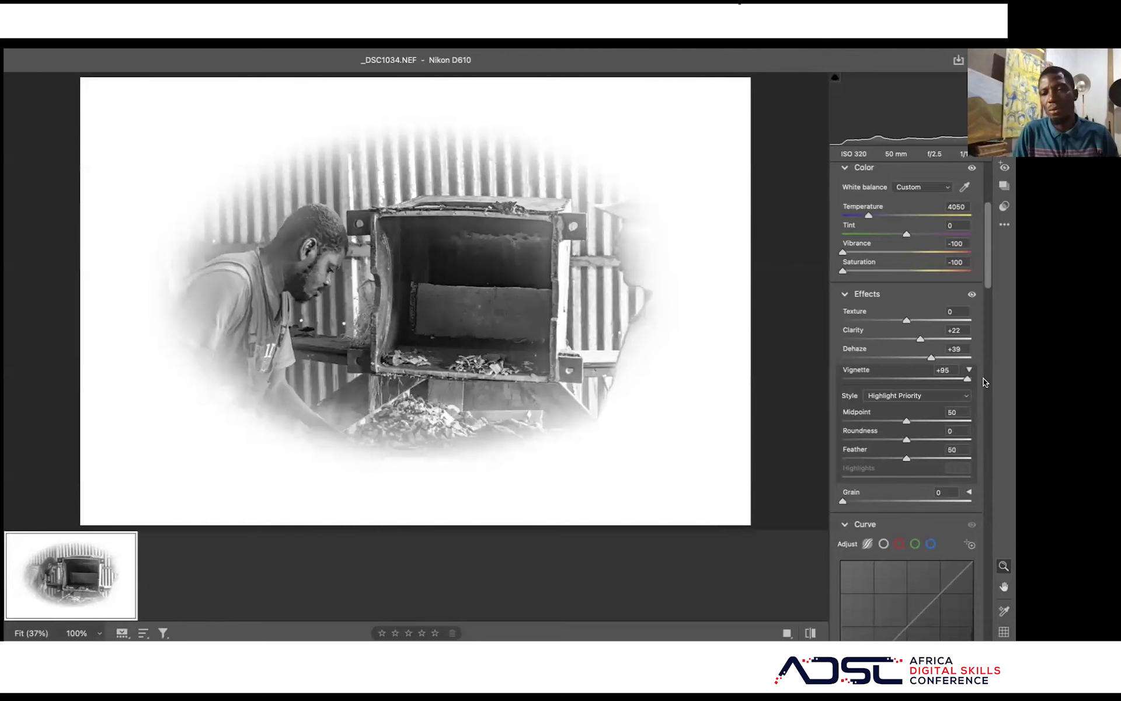
drag(967, 379, 649, 351)
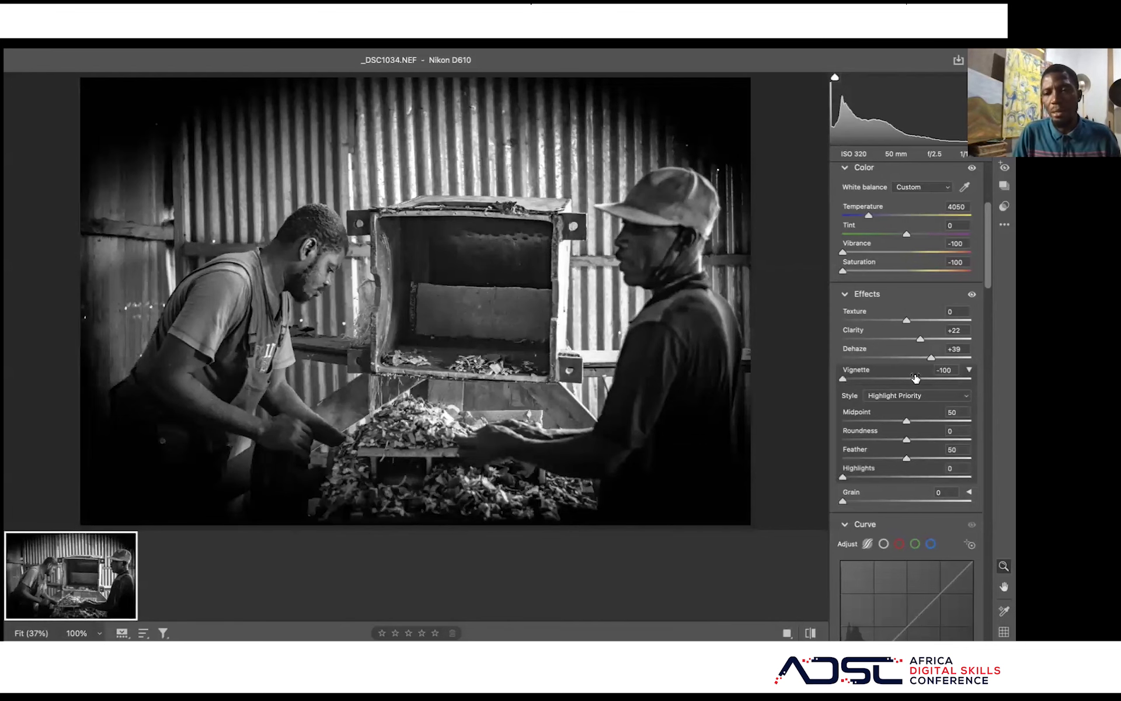
double_click(841, 379)
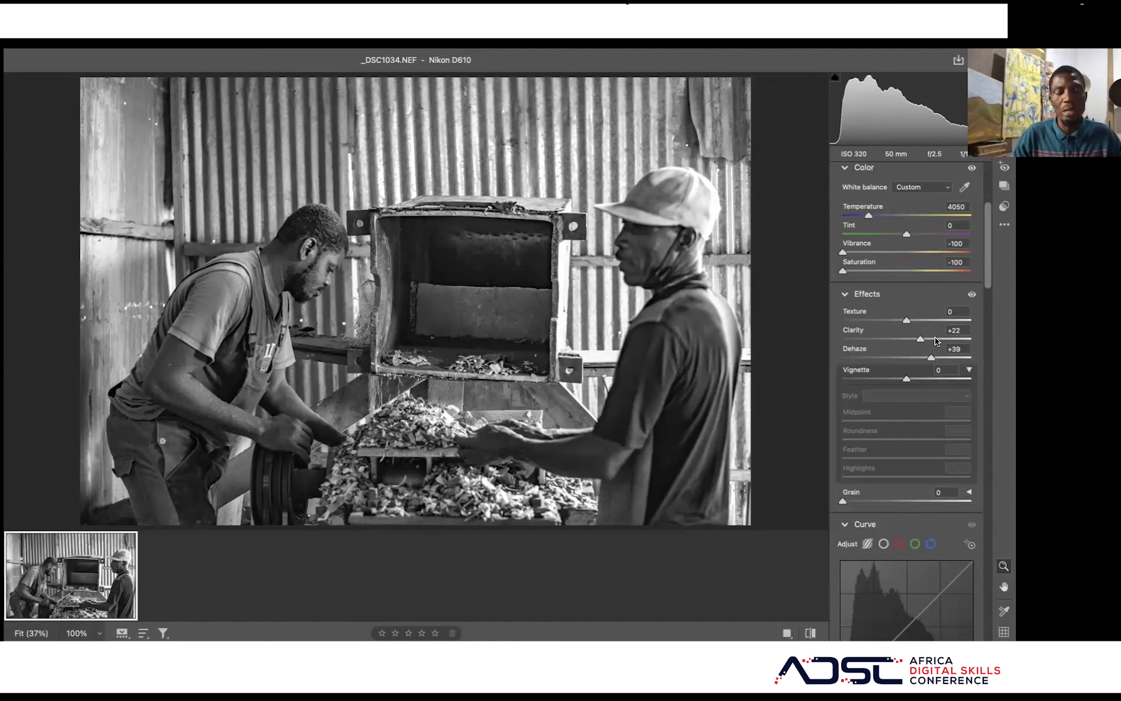
- Lower the Darks on the parametric tone curve, trying -51 and settling on -8
scroll(937, 366, down, 5)
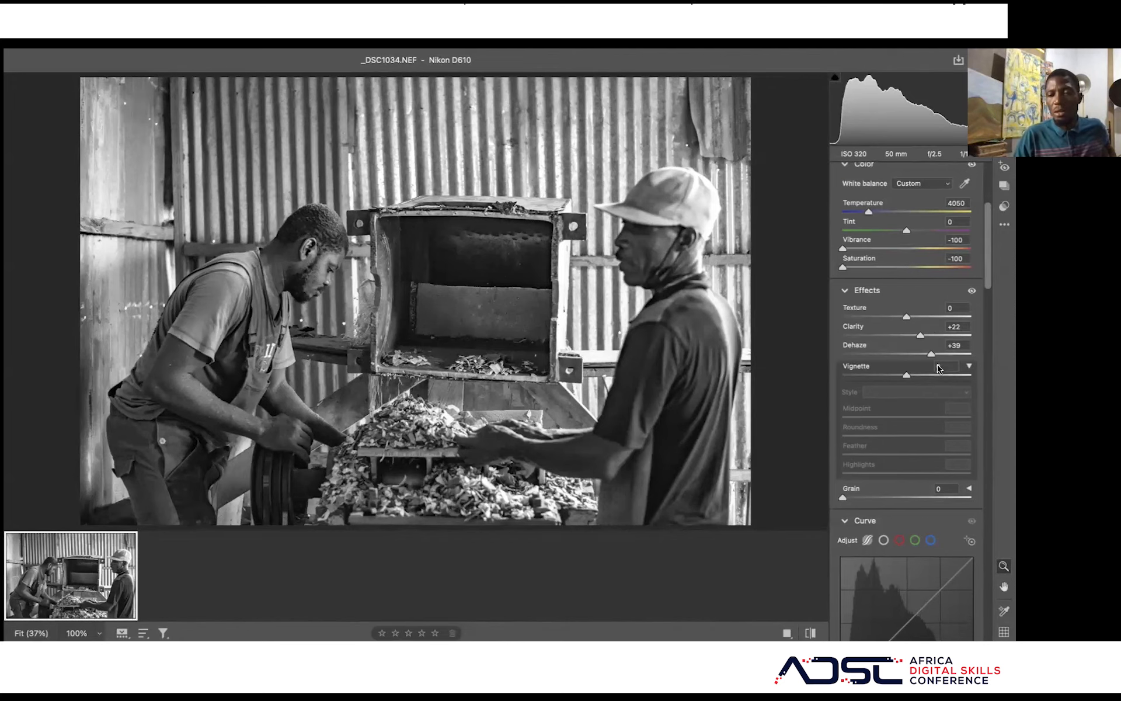
scroll(937, 365, down, 3)
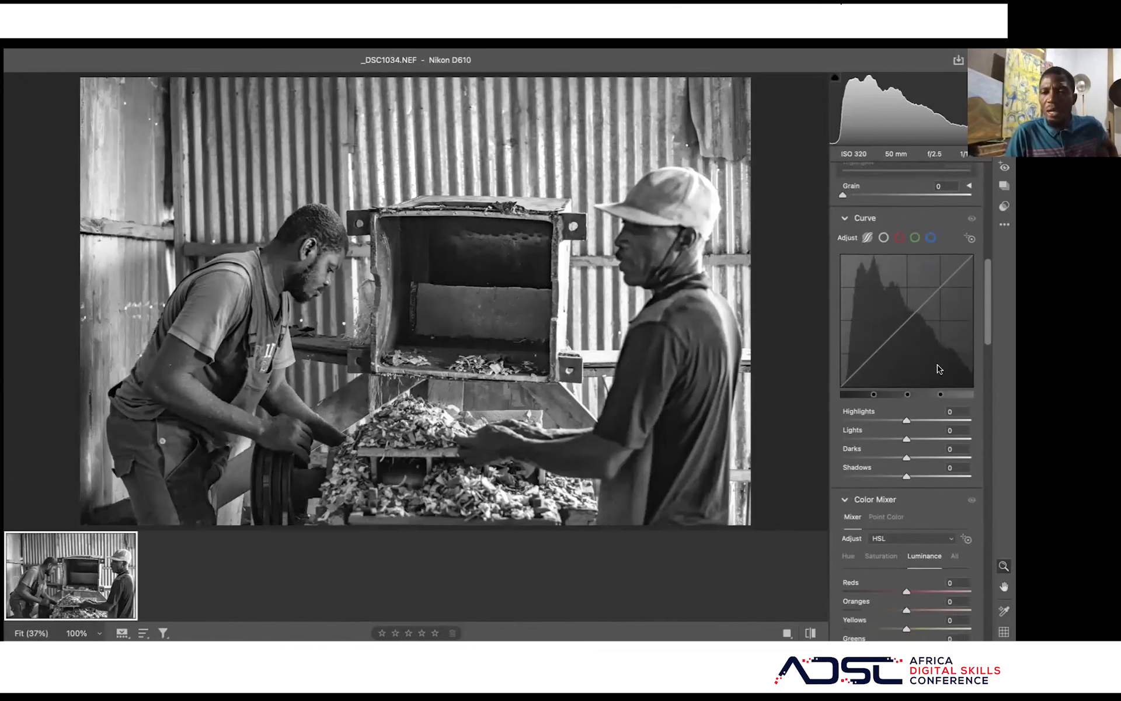
scroll(937, 366, up, 3)
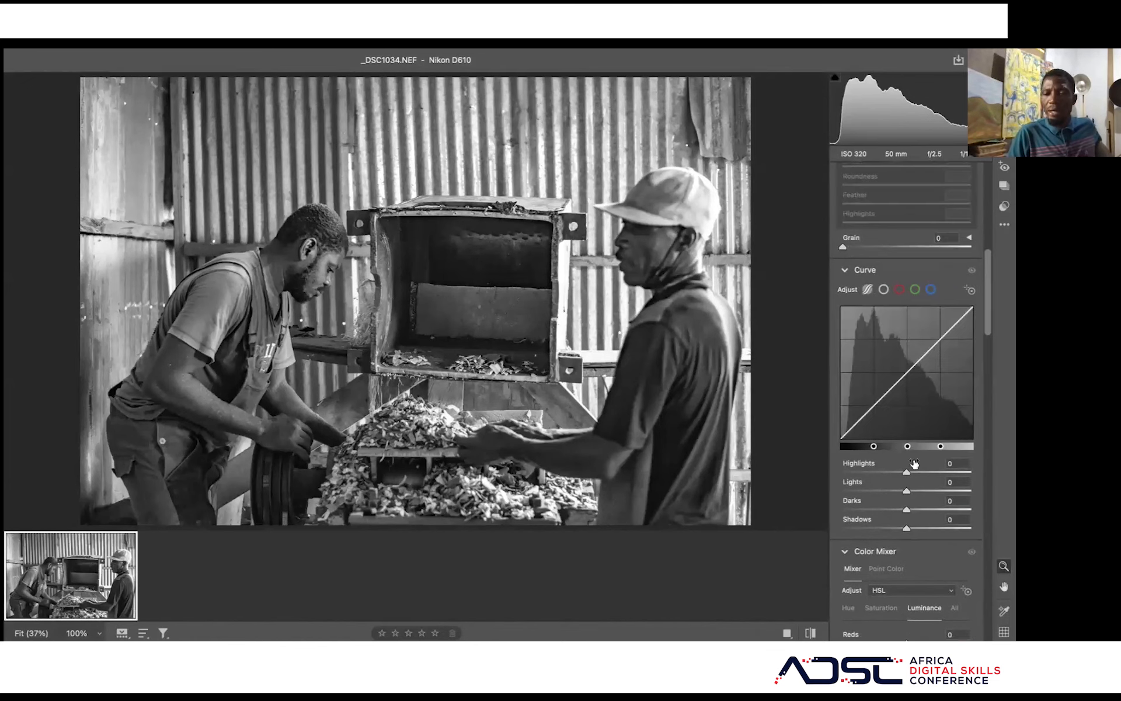
scroll(913, 443, up, 2)
scroll(913, 435, up, 1)
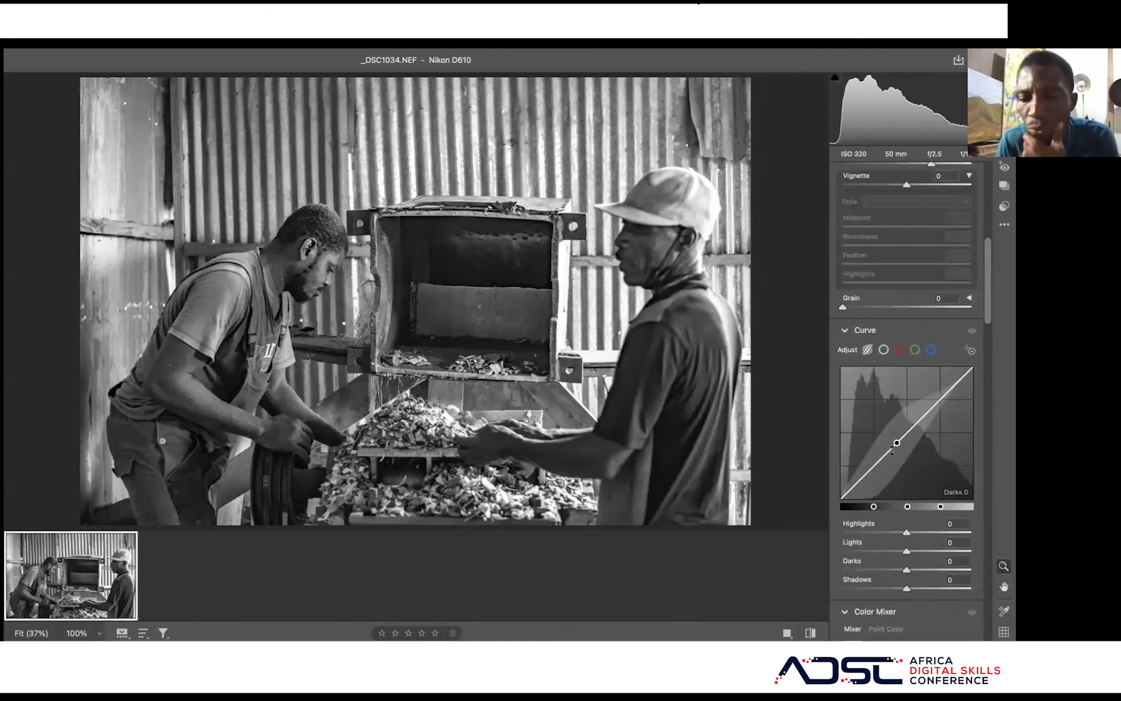
drag(891, 450, 876, 479)
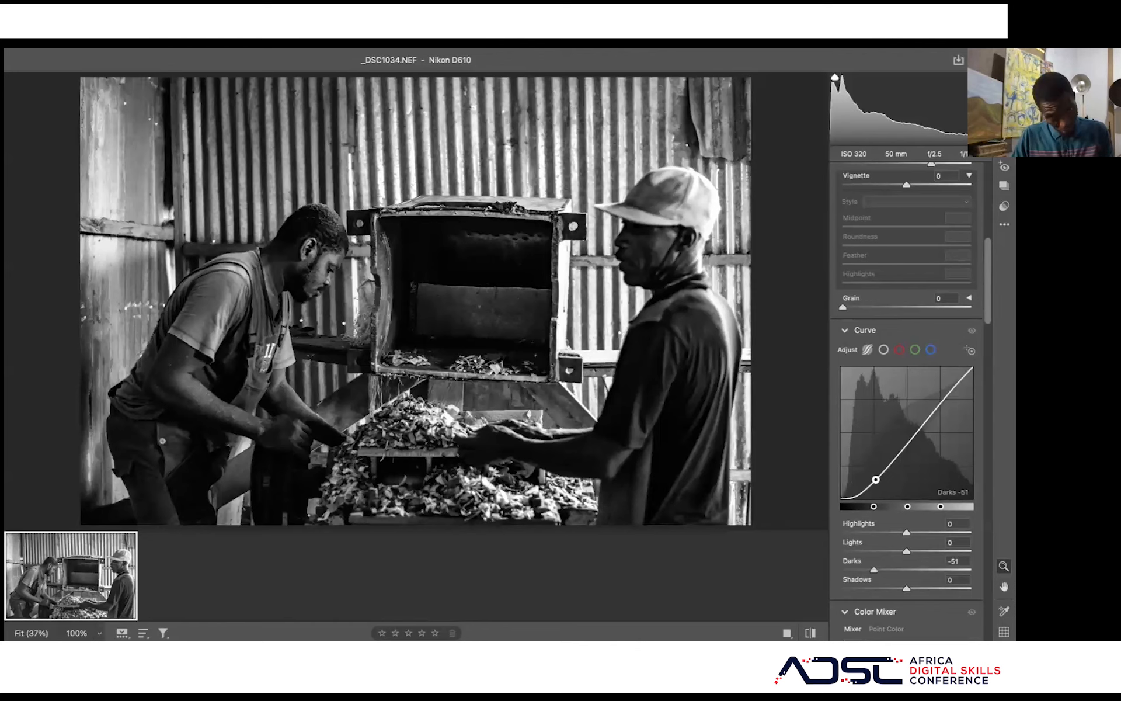
drag(876, 480, 876, 466)
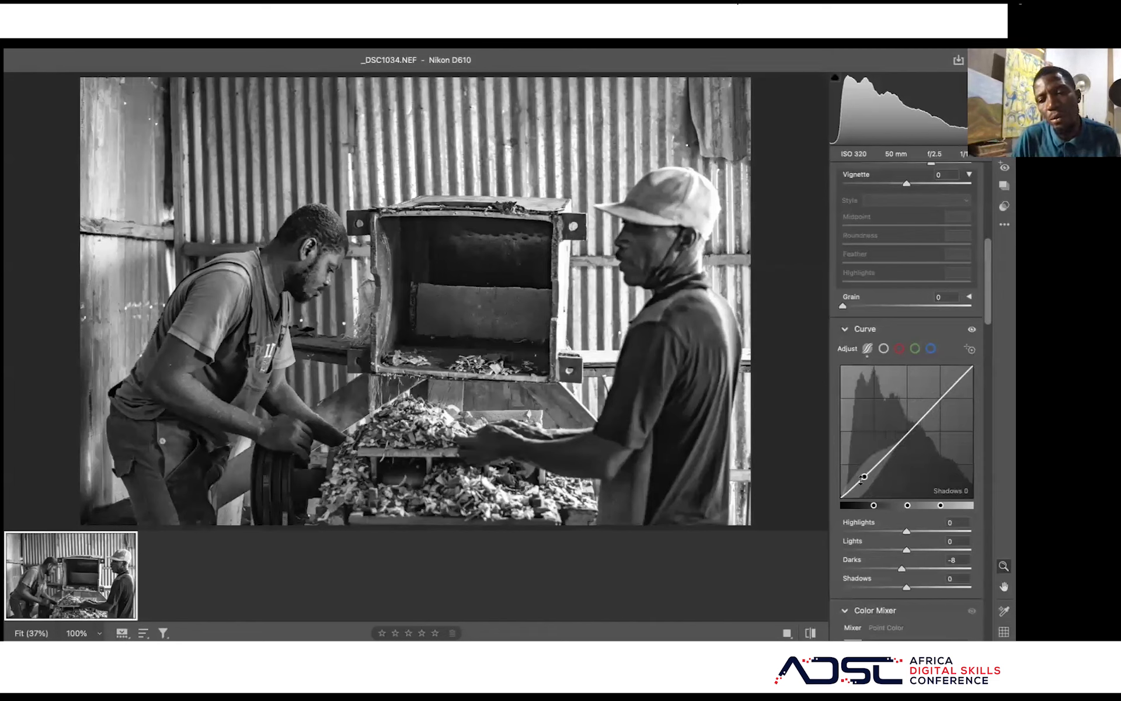
- Pull the tone curve's Highlights down to -71 and raise its Lights to +33
mouse_move(875, 506)
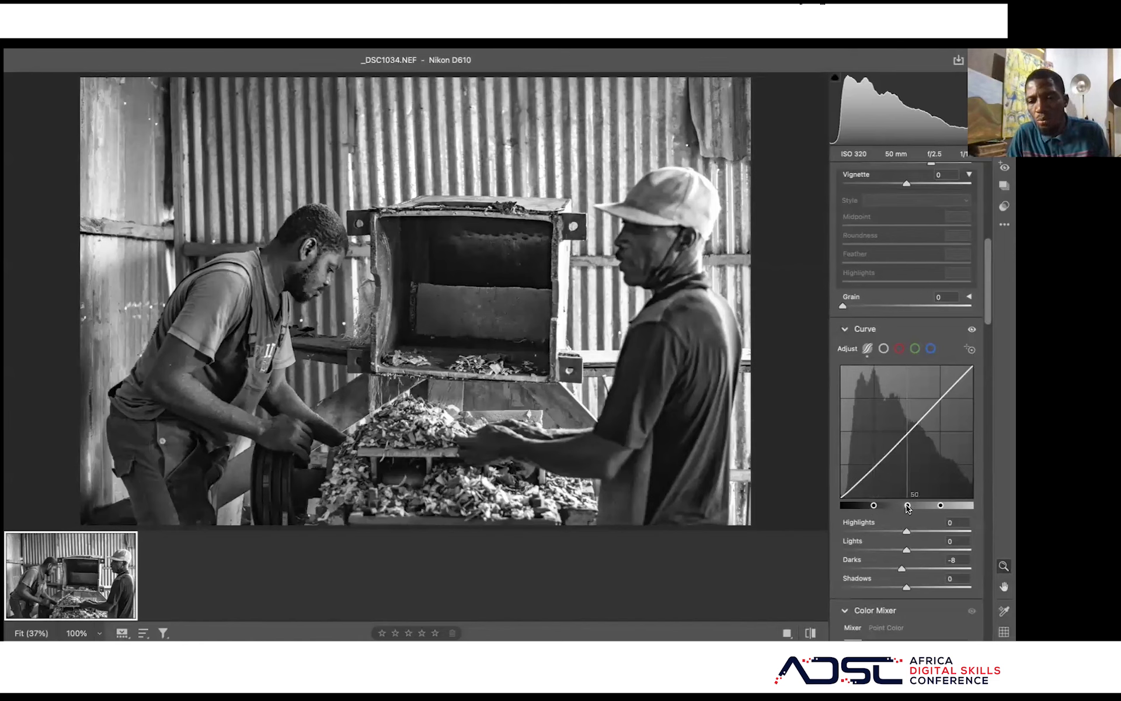
mouse_move(941, 505)
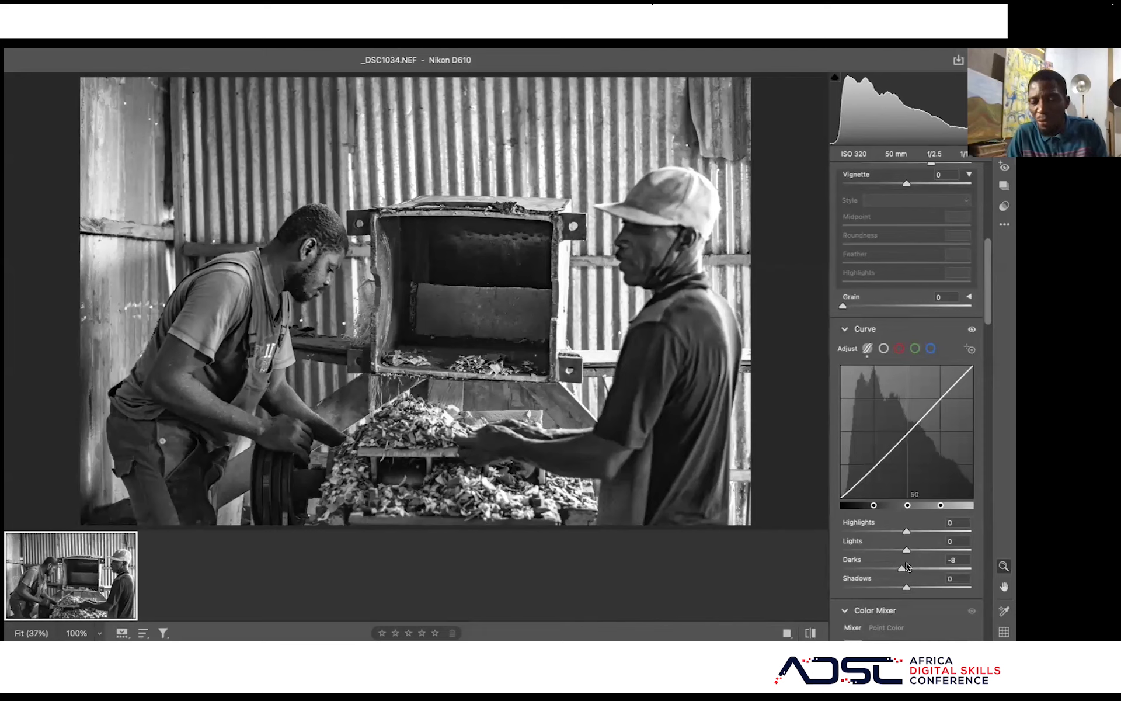
scroll(909, 562, up, 1)
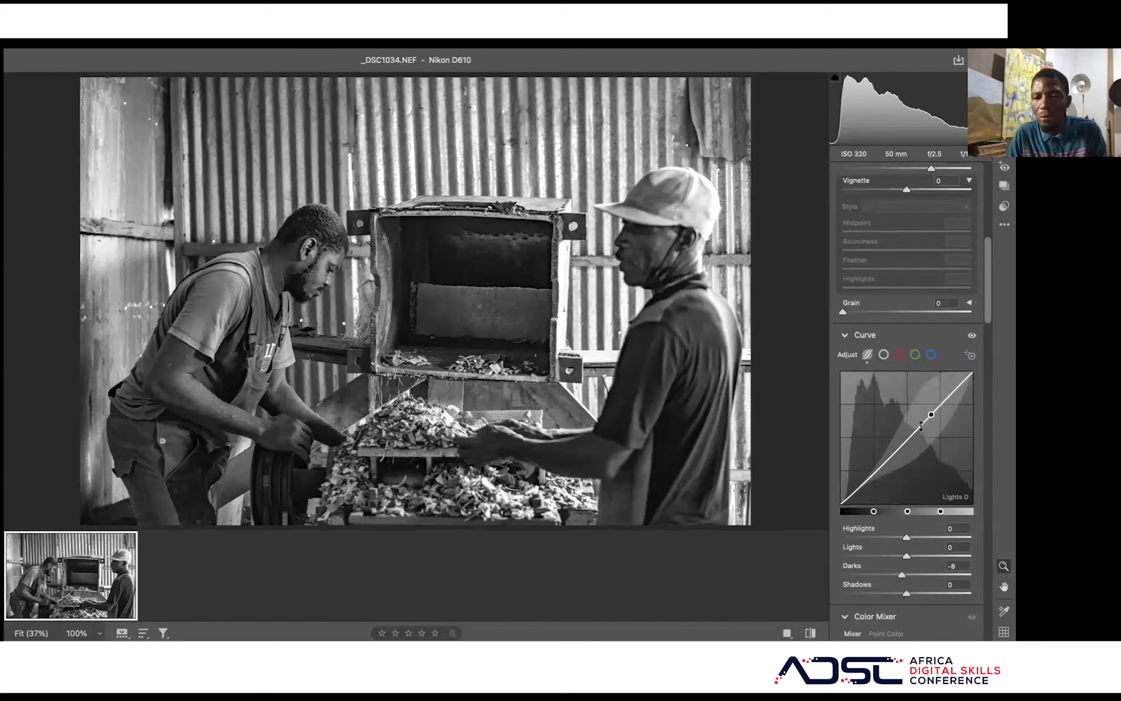
mouse_move(933, 415)
mouse_down()
mouse_move(941, 405)
mouse_move(943, 416)
mouse_up()
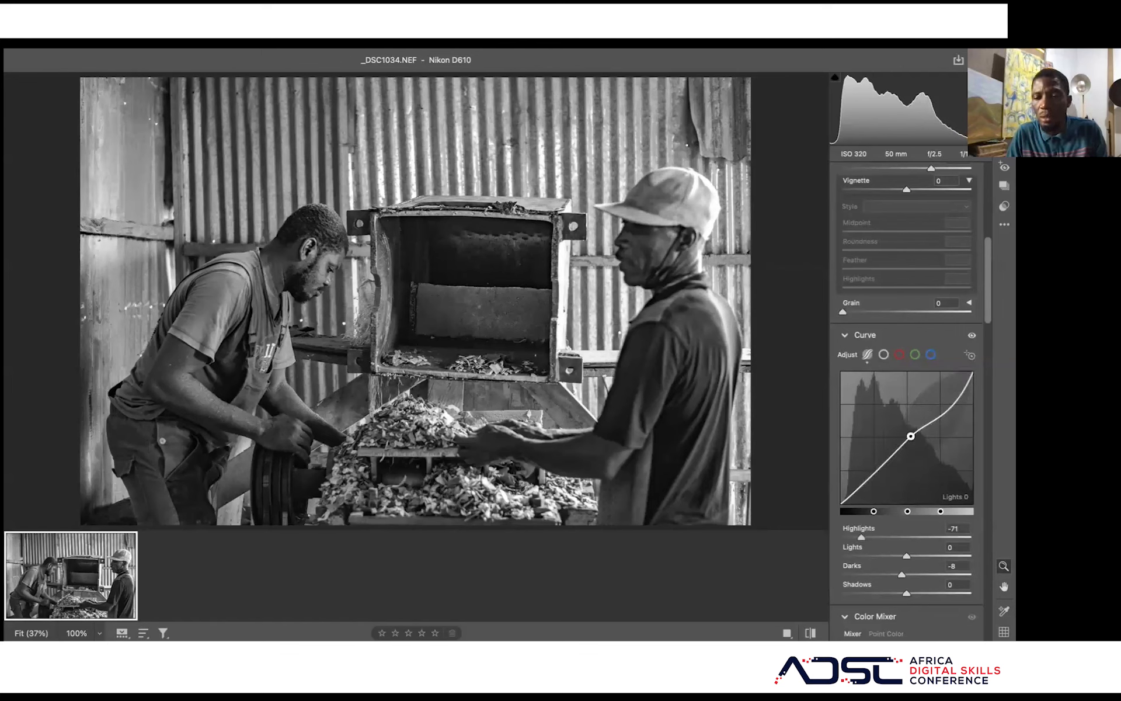
mouse_move(911, 436)
mouse_down()
mouse_move(911, 447)
mouse_move(910, 426)
mouse_up()
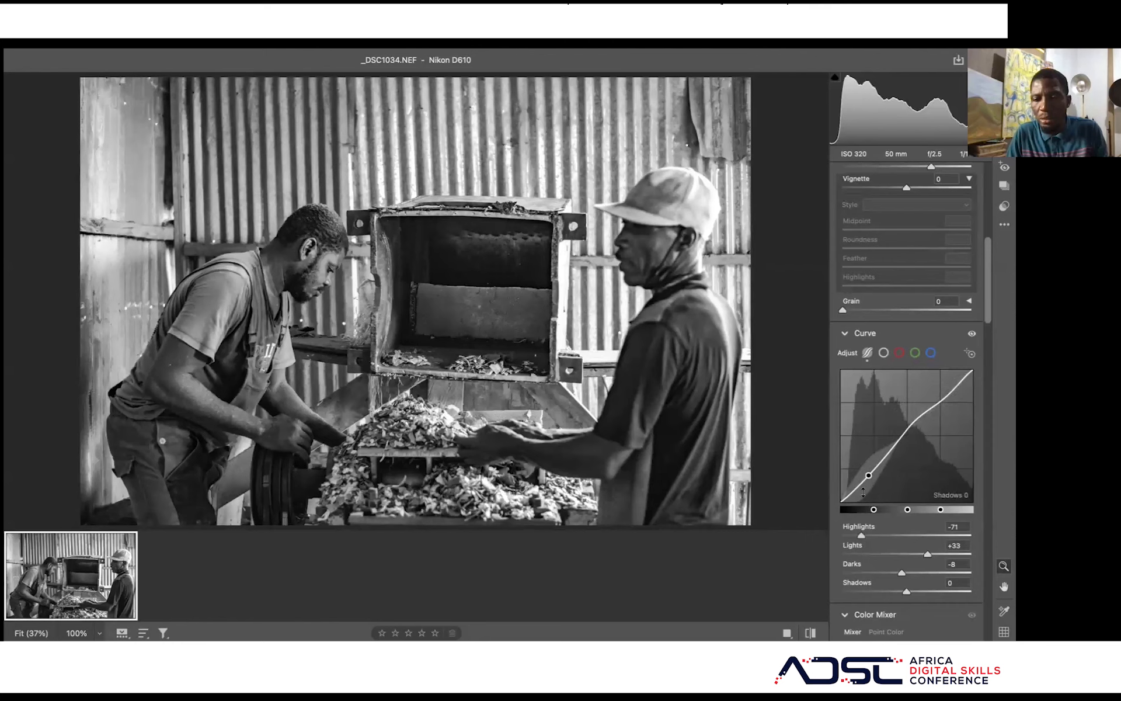
- Reshape the tone curve to Highlights -99, Lights +14 and Darks -25 after trying Darks at -71
mouse_move(878, 464)
mouse_down()
mouse_move(878, 476)
mouse_move(878, 439)
mouse_move(877, 484)
mouse_up()
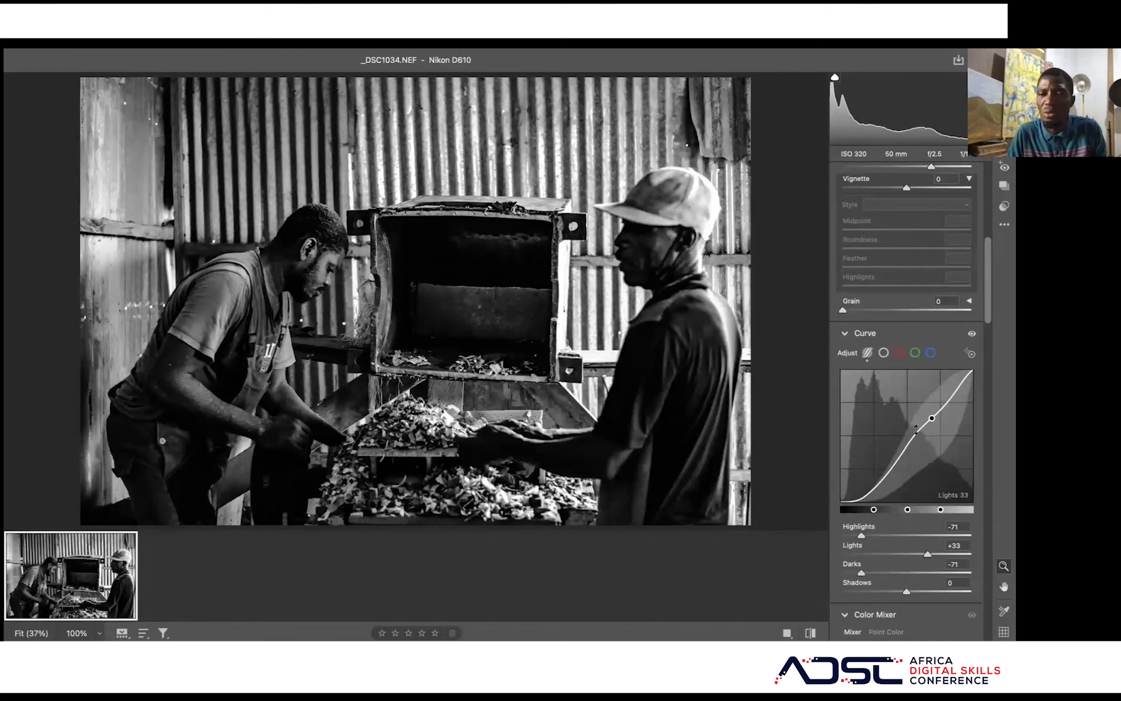
mouse_move(927, 421)
mouse_down()
mouse_move(927, 439)
mouse_move(928, 421)
mouse_up()
drag(965, 380, 966, 393)
drag(895, 463, 893, 454)
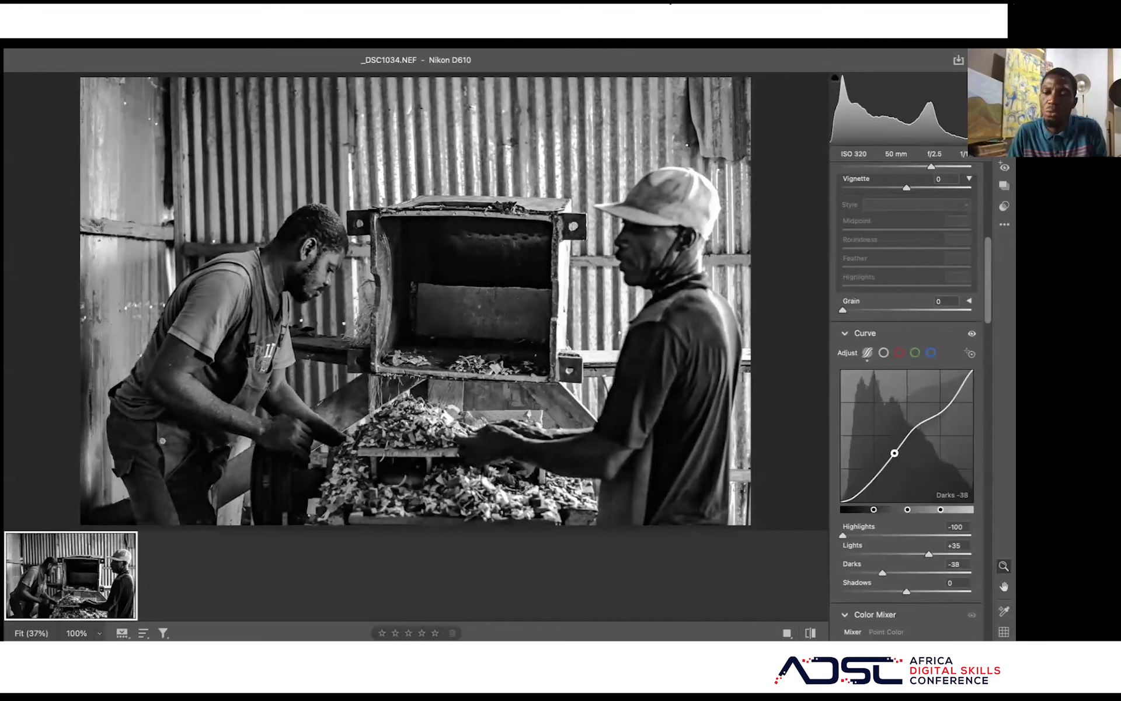
drag(872, 392, 872, 389)
drag(900, 428, 909, 477)
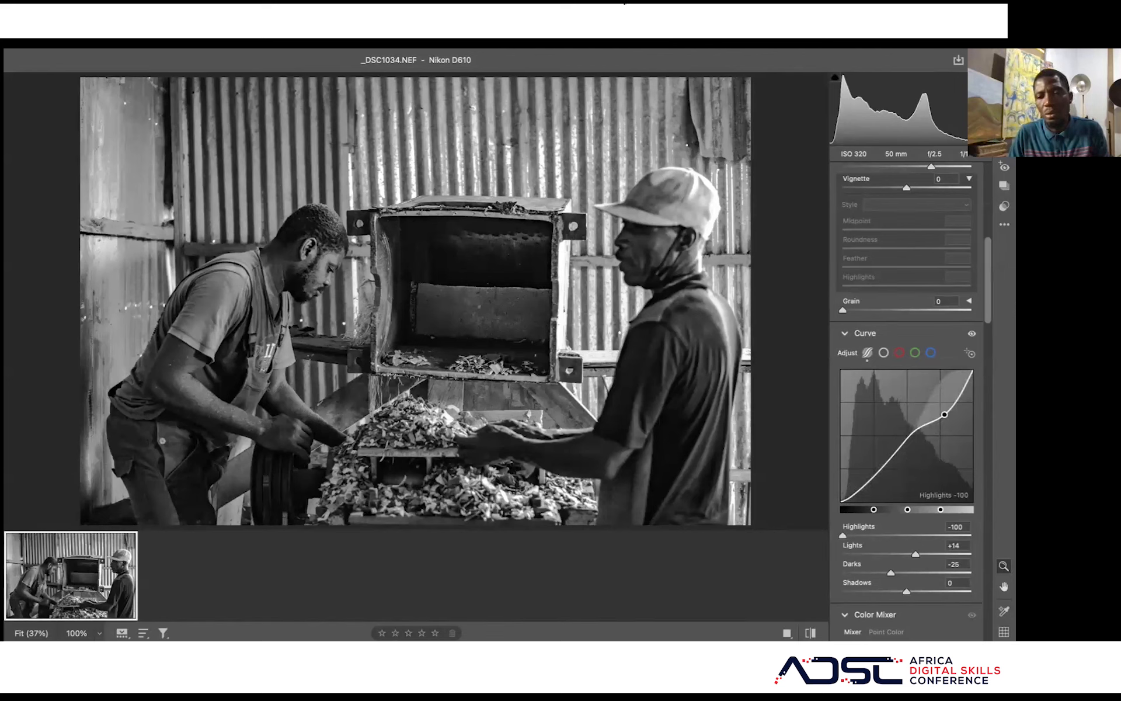
click(956, 403)
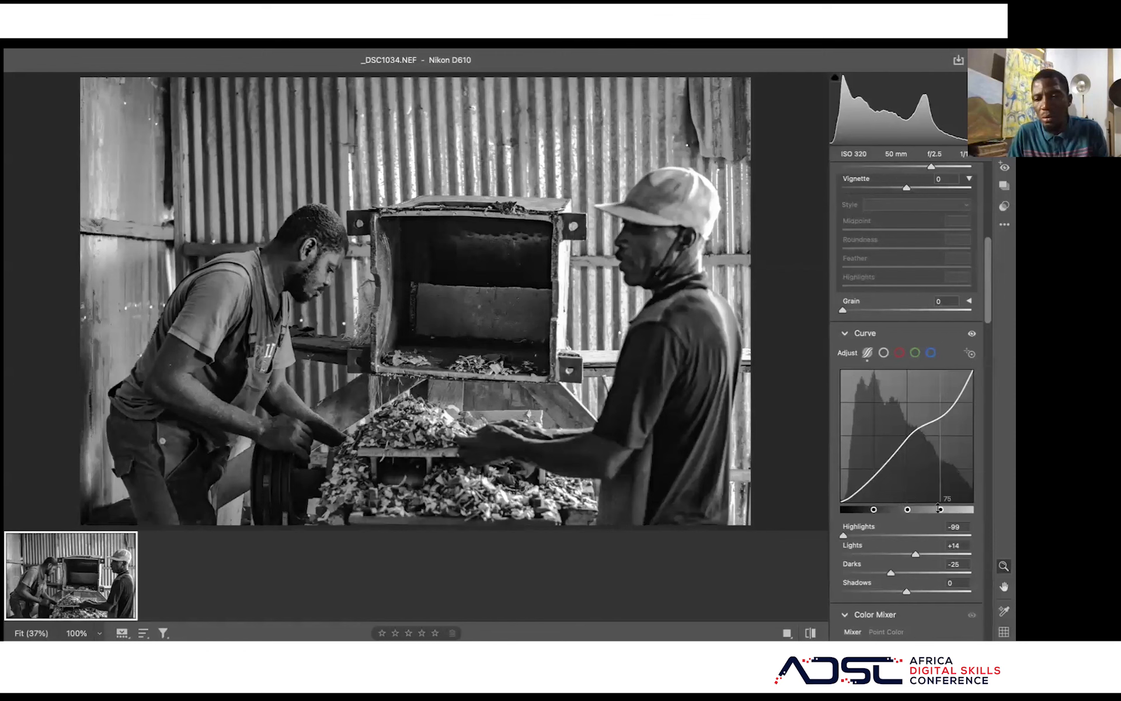
- Reset the tone curve's Highlights, Lights and Darks to 0
double_click(842, 534)
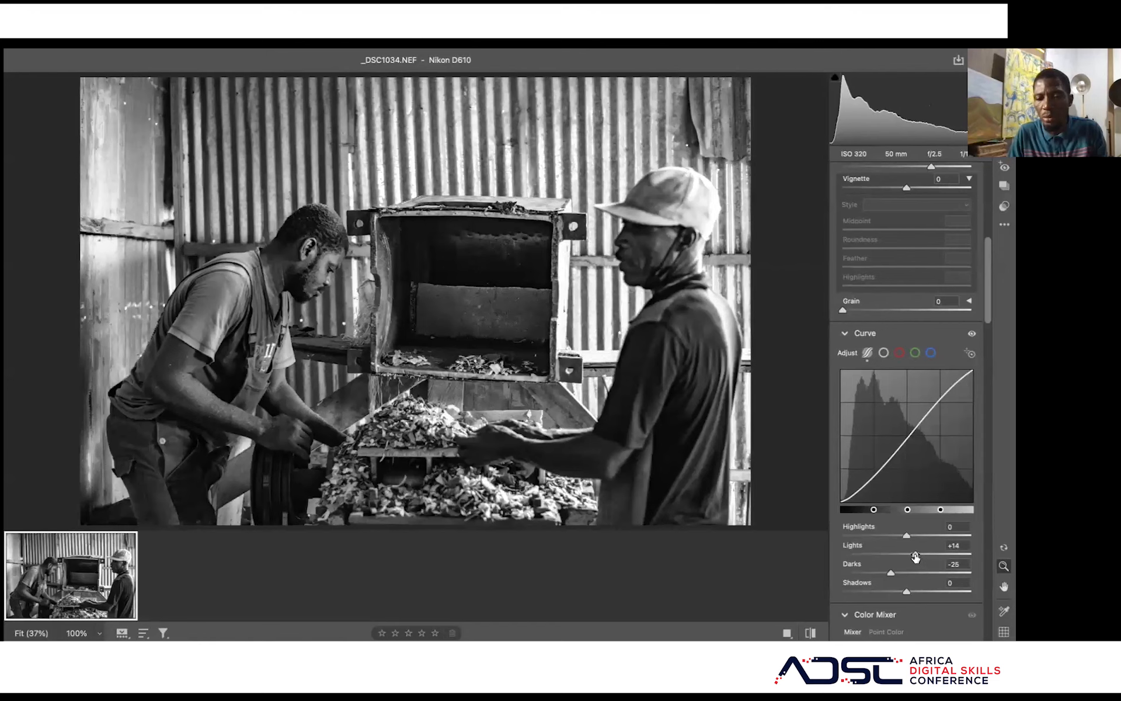
double_click(916, 556)
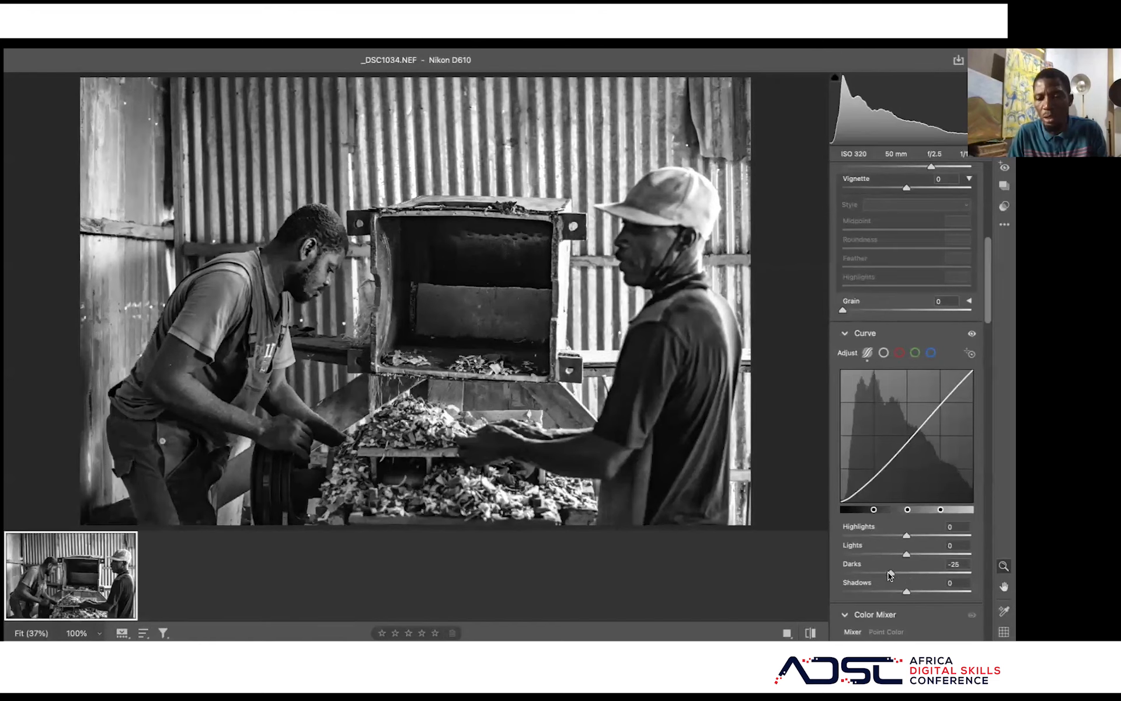
double_click(891, 572)
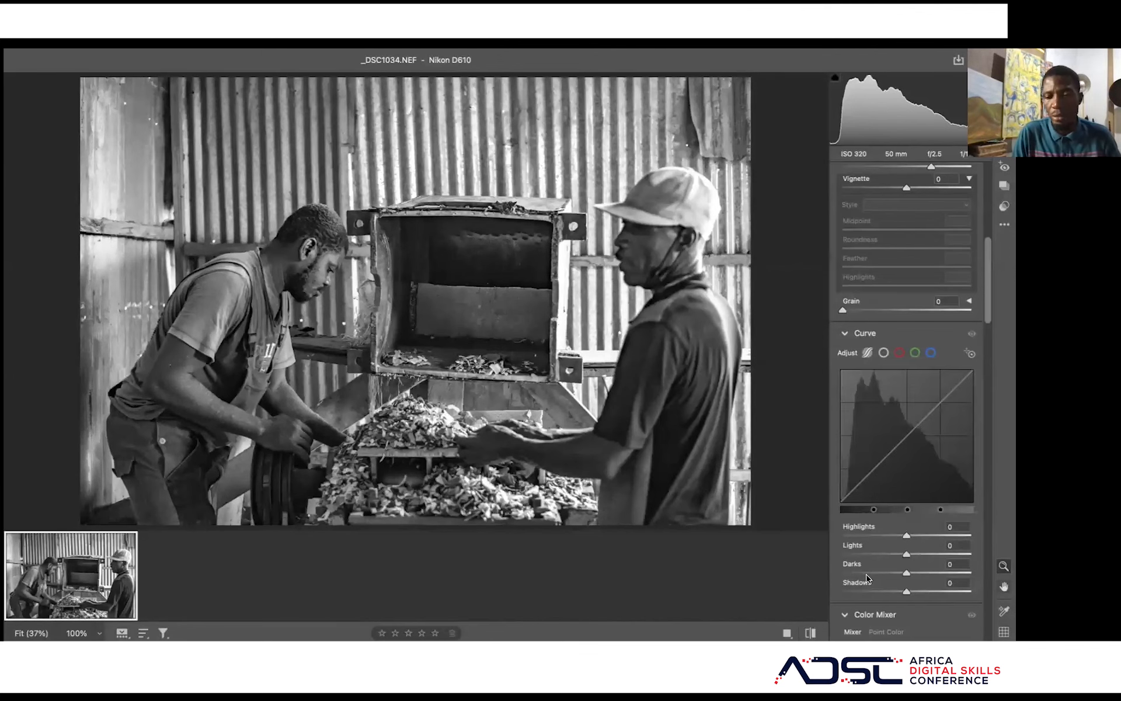
scroll(867, 577, down, 5)
scroll(868, 577, down, 5)
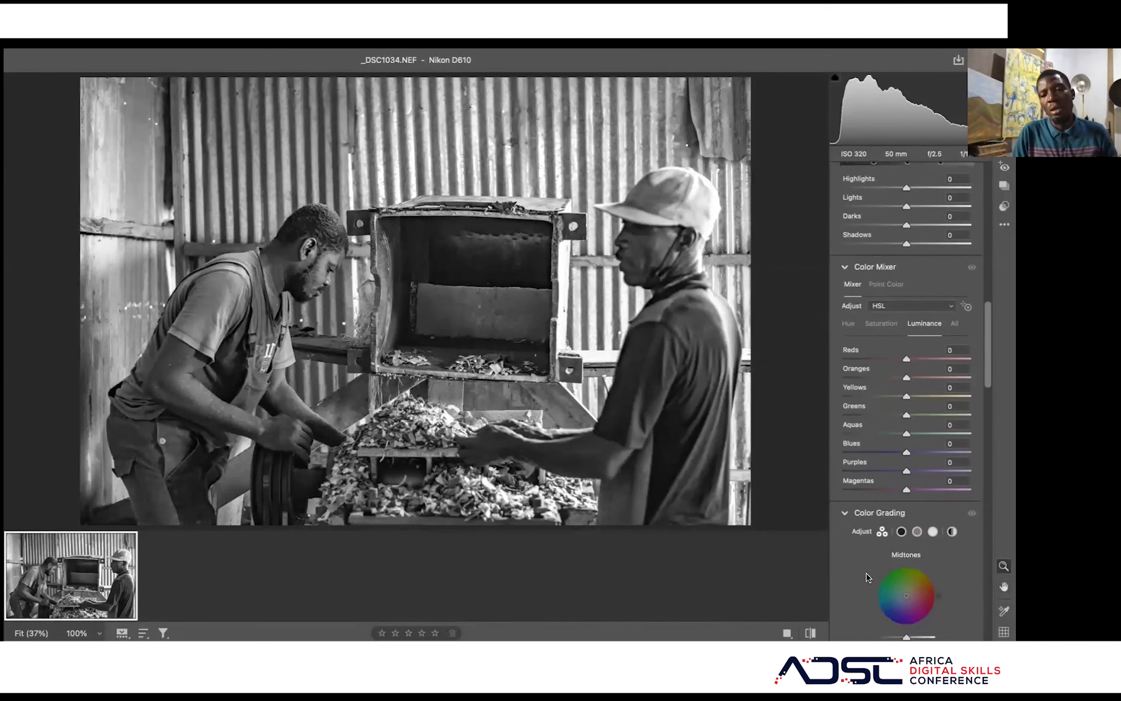
scroll(868, 577, up, 1)
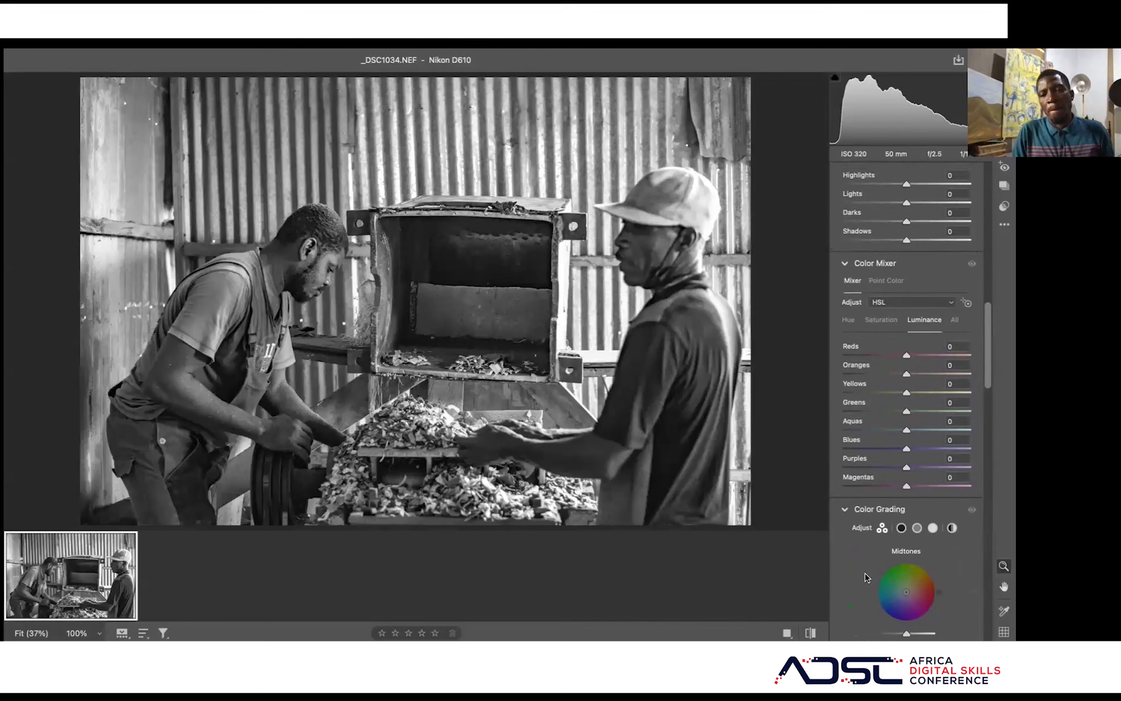
scroll(900, 373, up, 10)
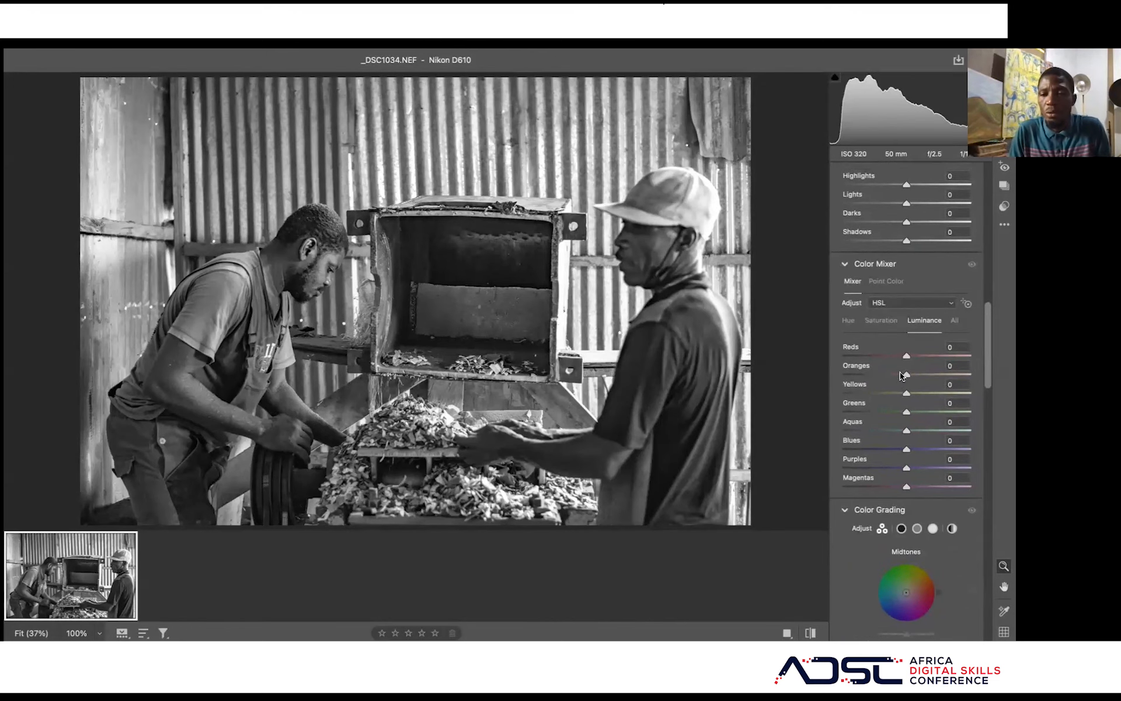
scroll(900, 372, up, 9)
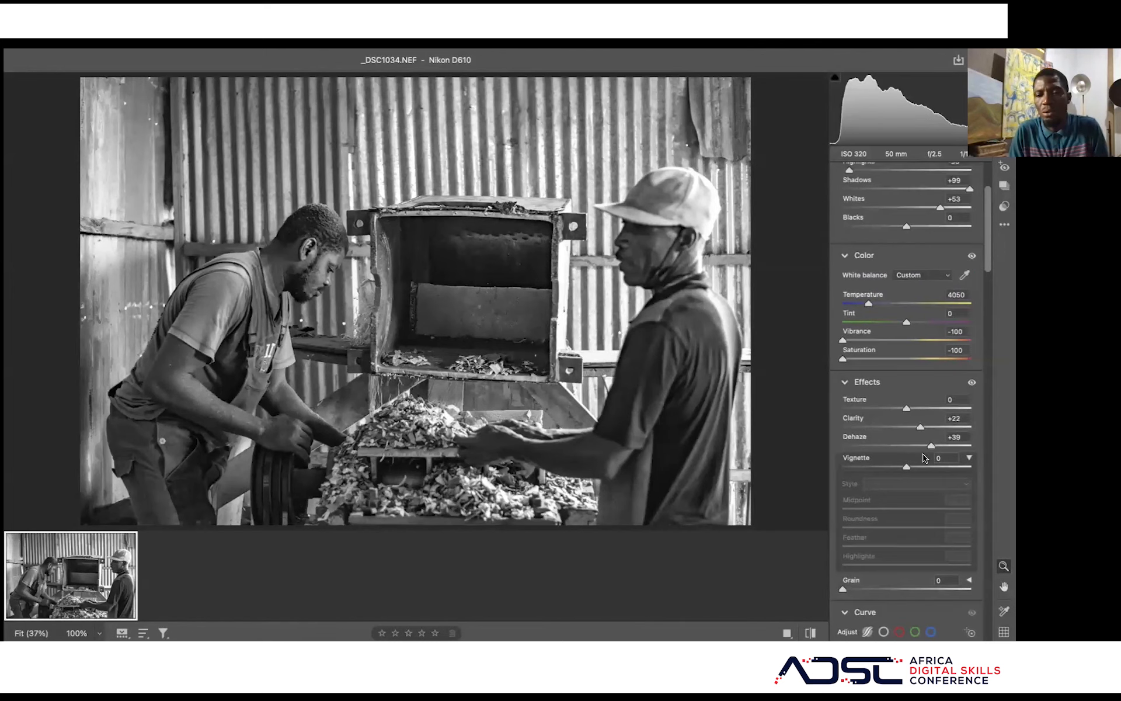
scroll(899, 386, up, 1)
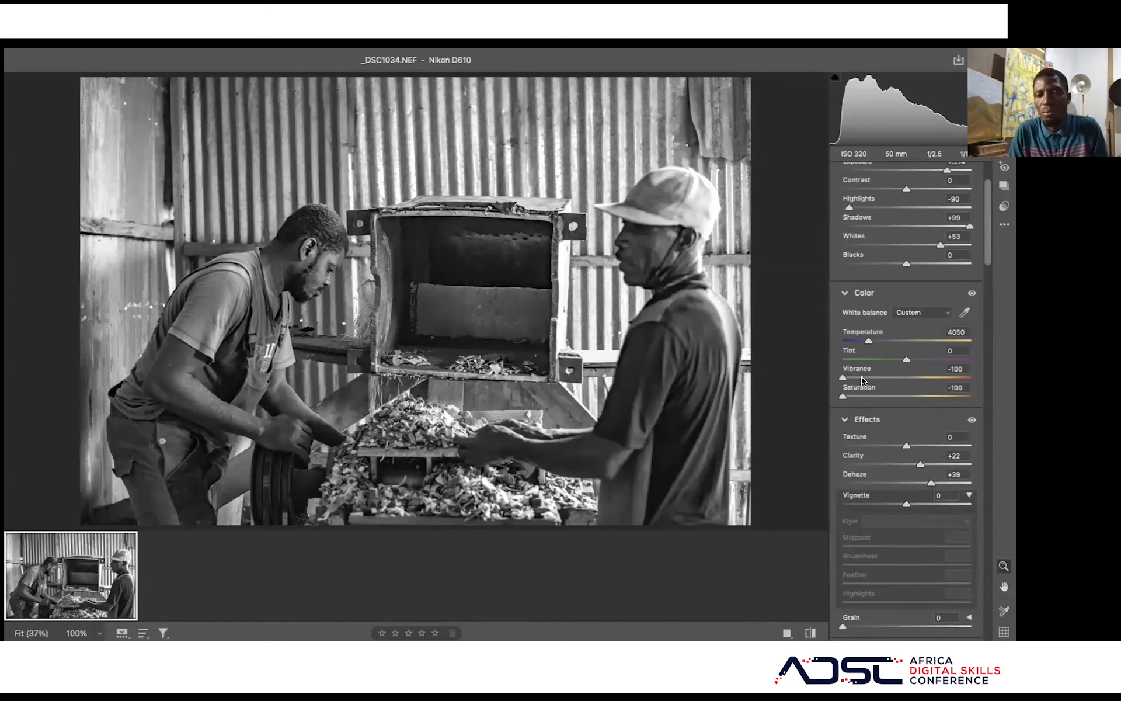
- Bring back the photo's color by resetting Vibrance and Saturation to 0
double_click(843, 379)
double_click(844, 396)
scroll(892, 429, down, 1)
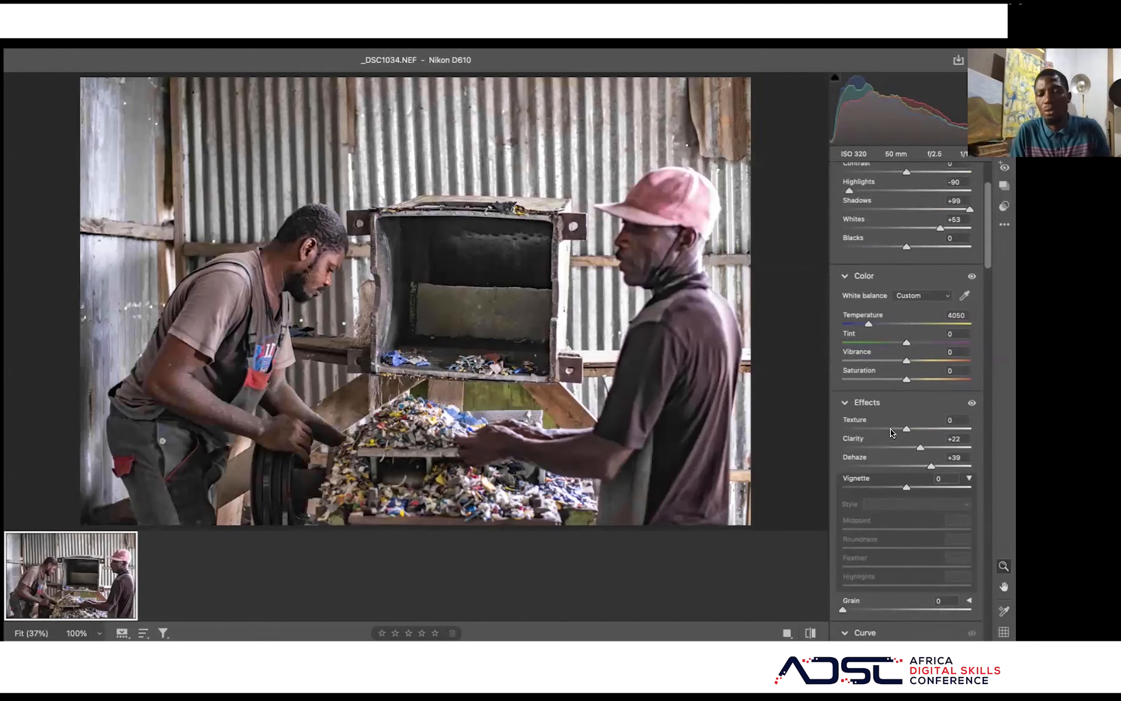
- Look through the Color Mixer's HSL adjustments for Hue, Saturation and Luminance
scroll(891, 431, down, 10)
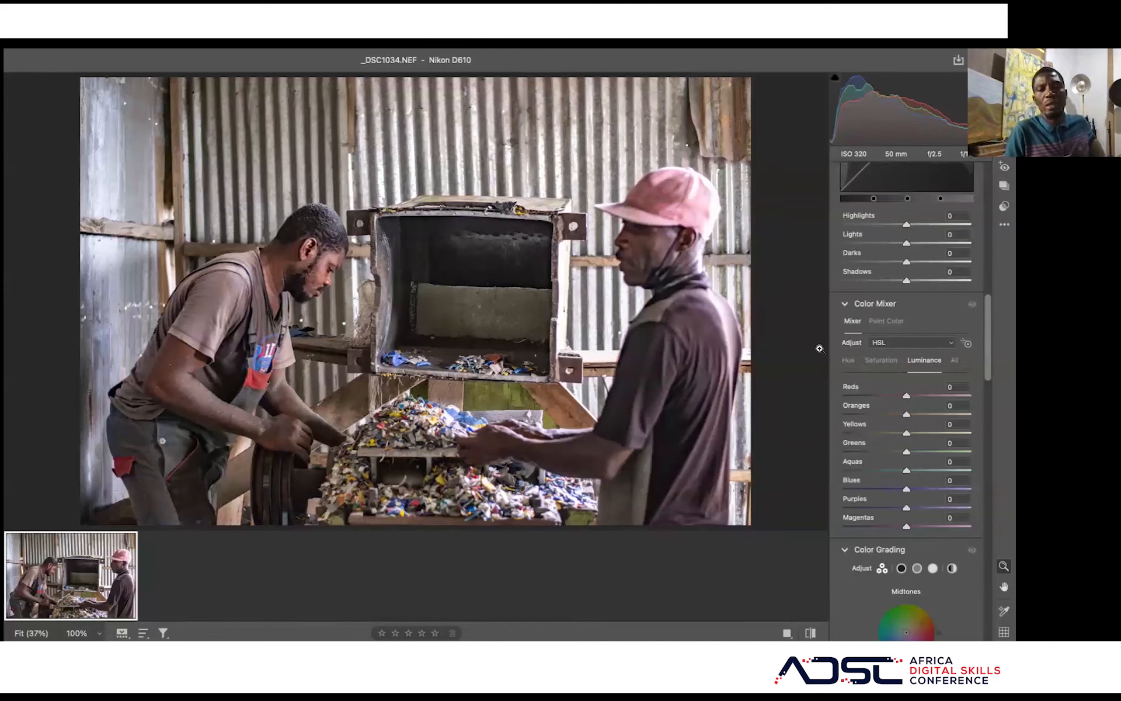
click(848, 361)
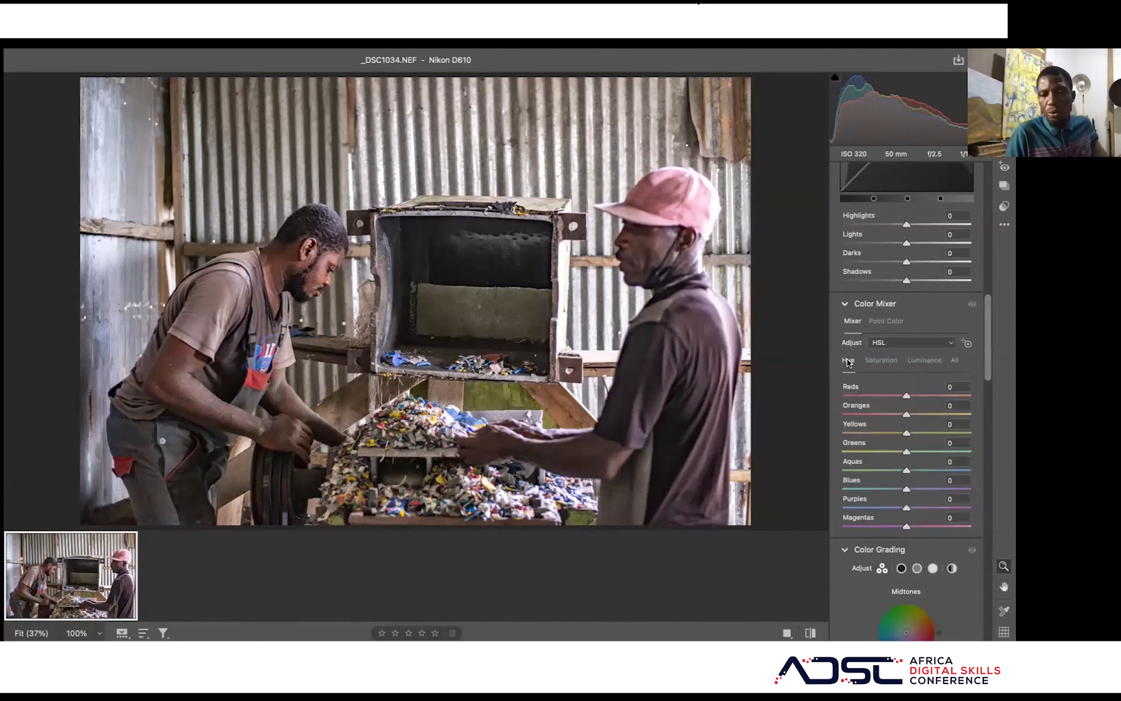
click(877, 361)
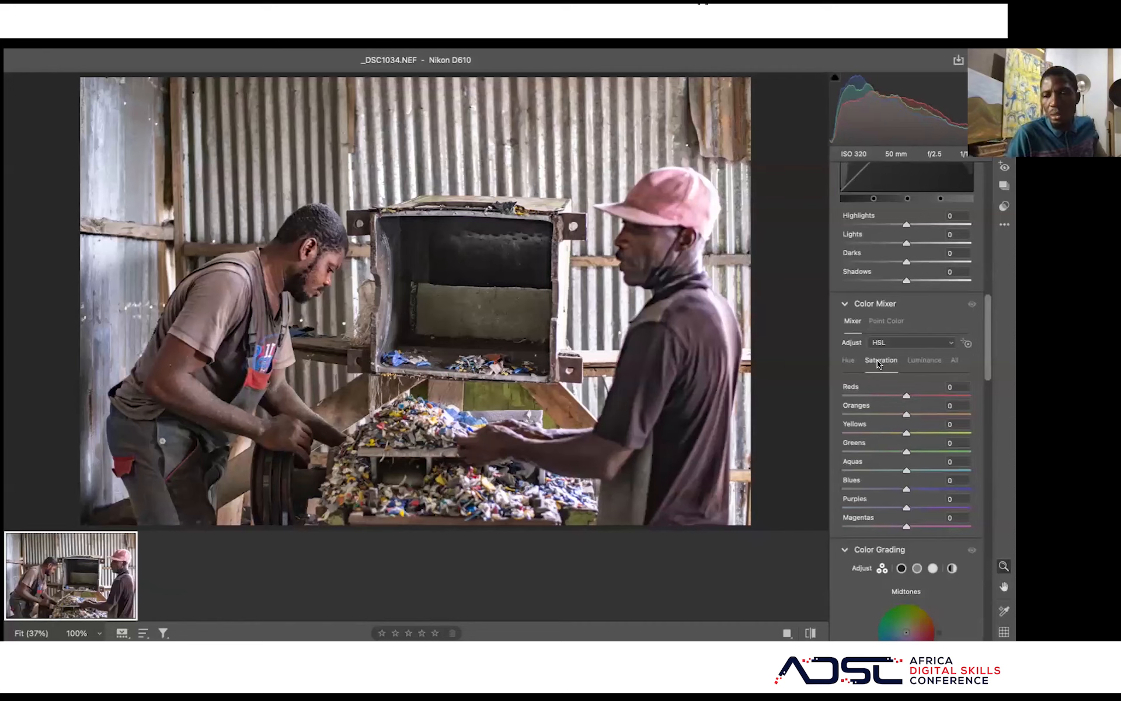
click(926, 362)
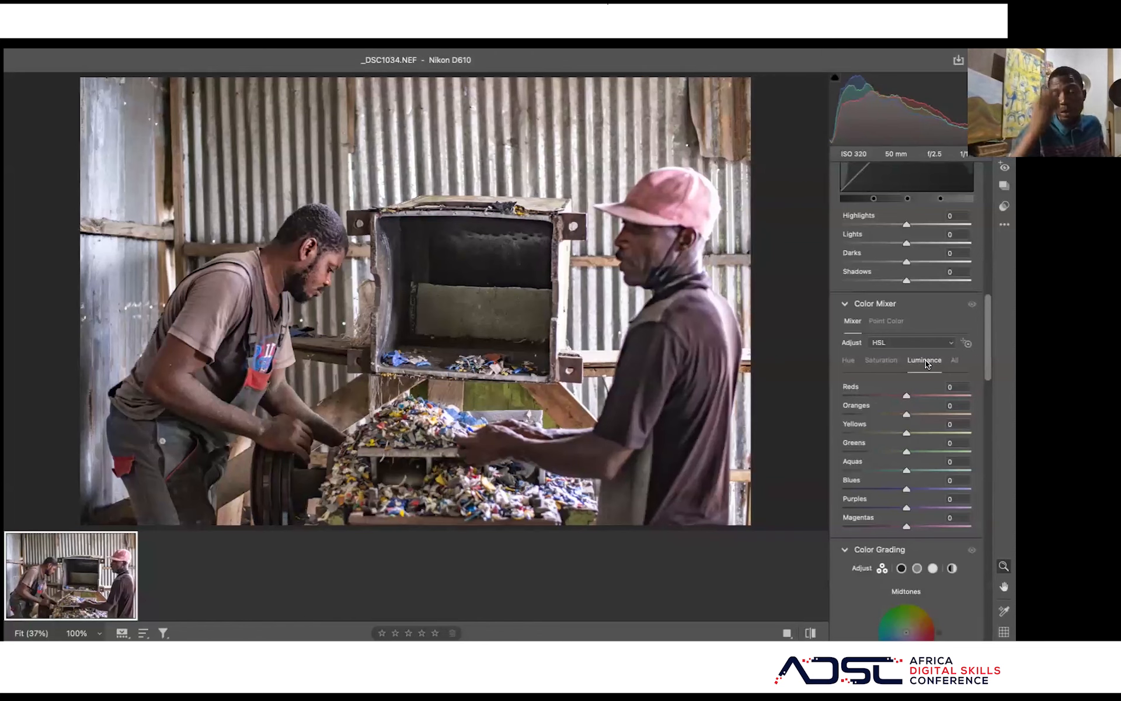
- Try the Color Mixer's Greens hue at +69 and +85 and its Reds hue at -100, resetting each to 0
click(847, 361)
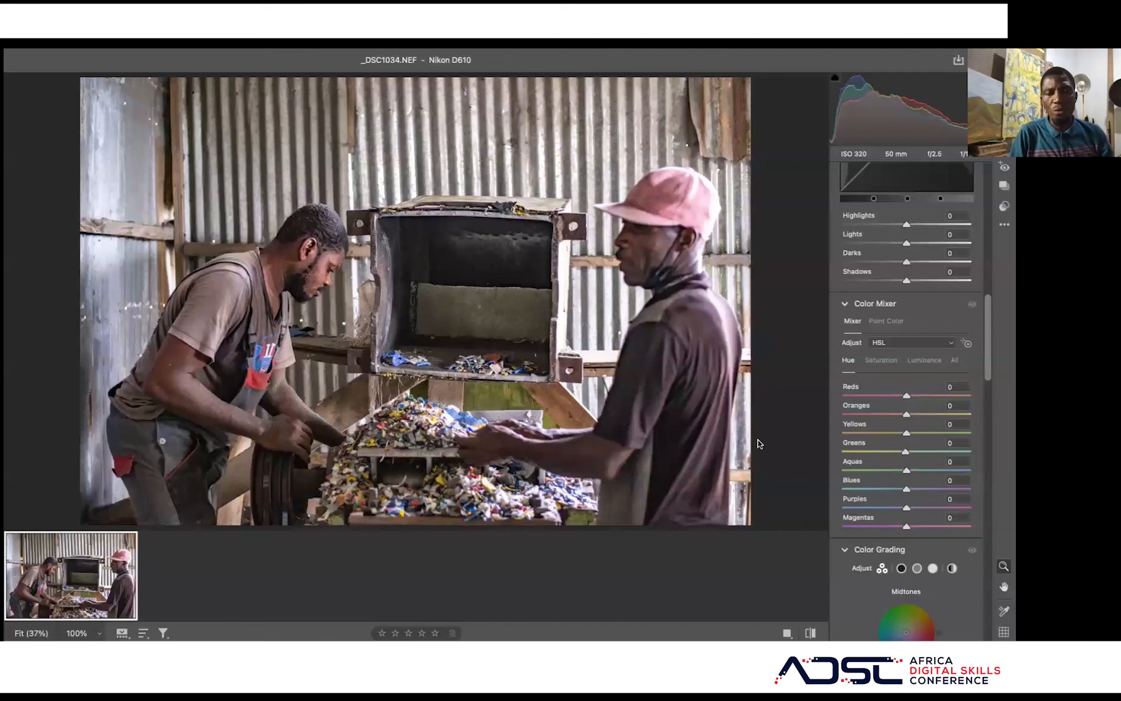
drag(906, 452, 950, 452)
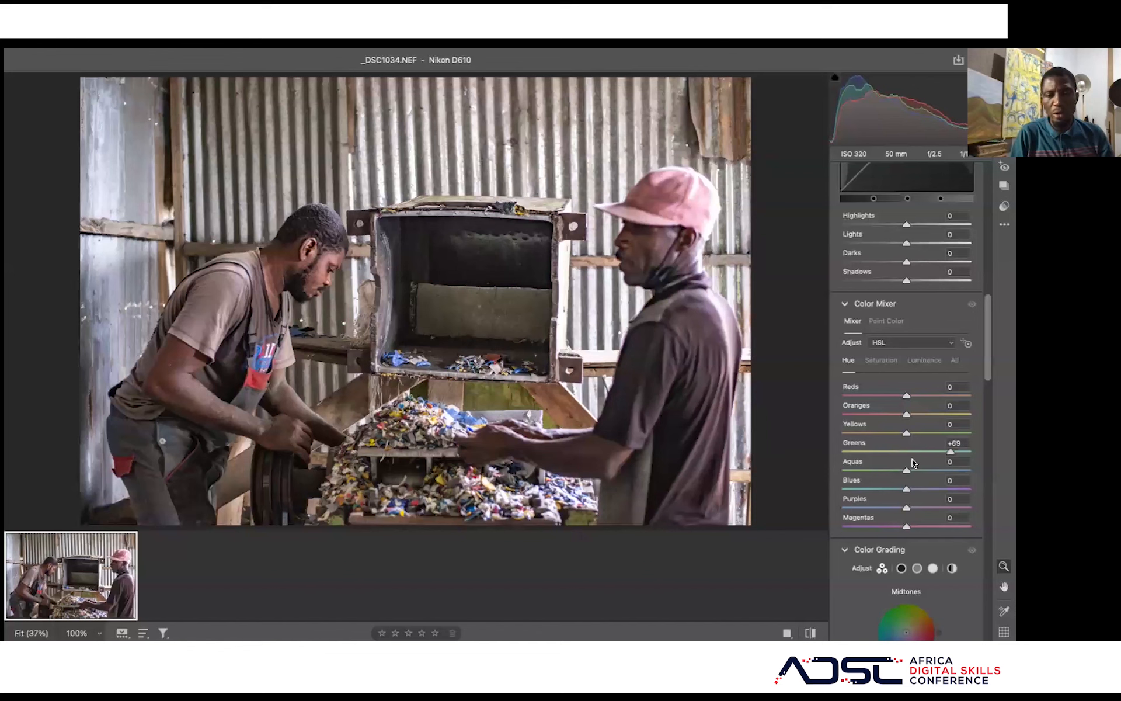
click(961, 453)
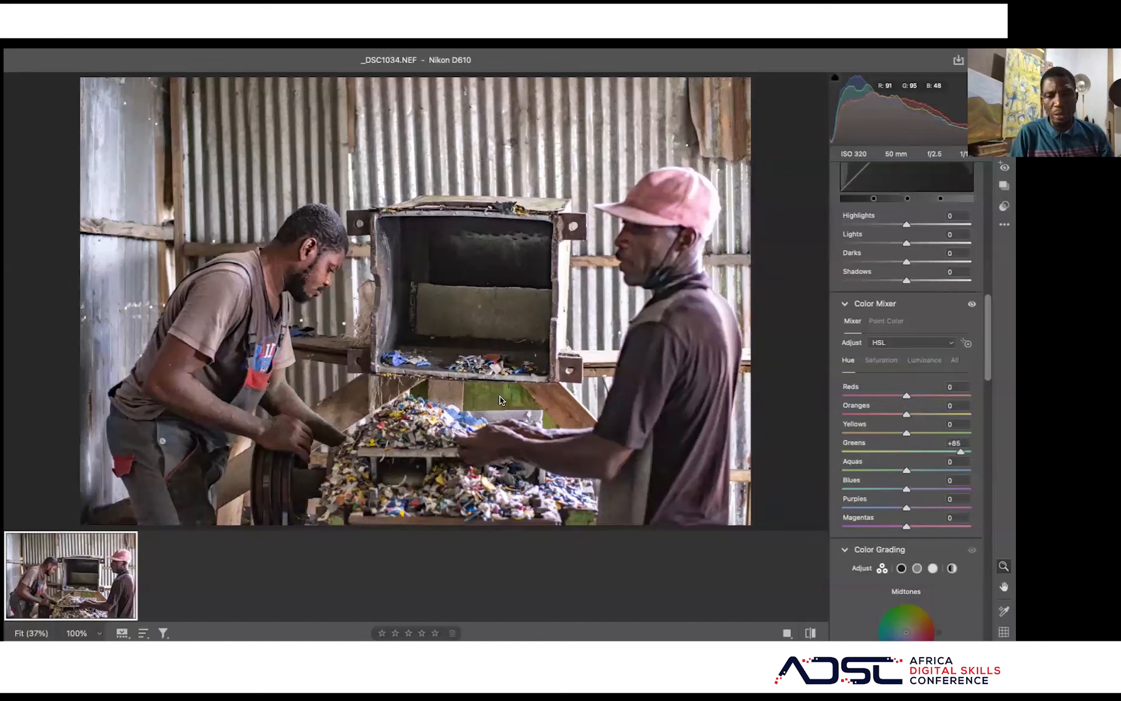
double_click(962, 452)
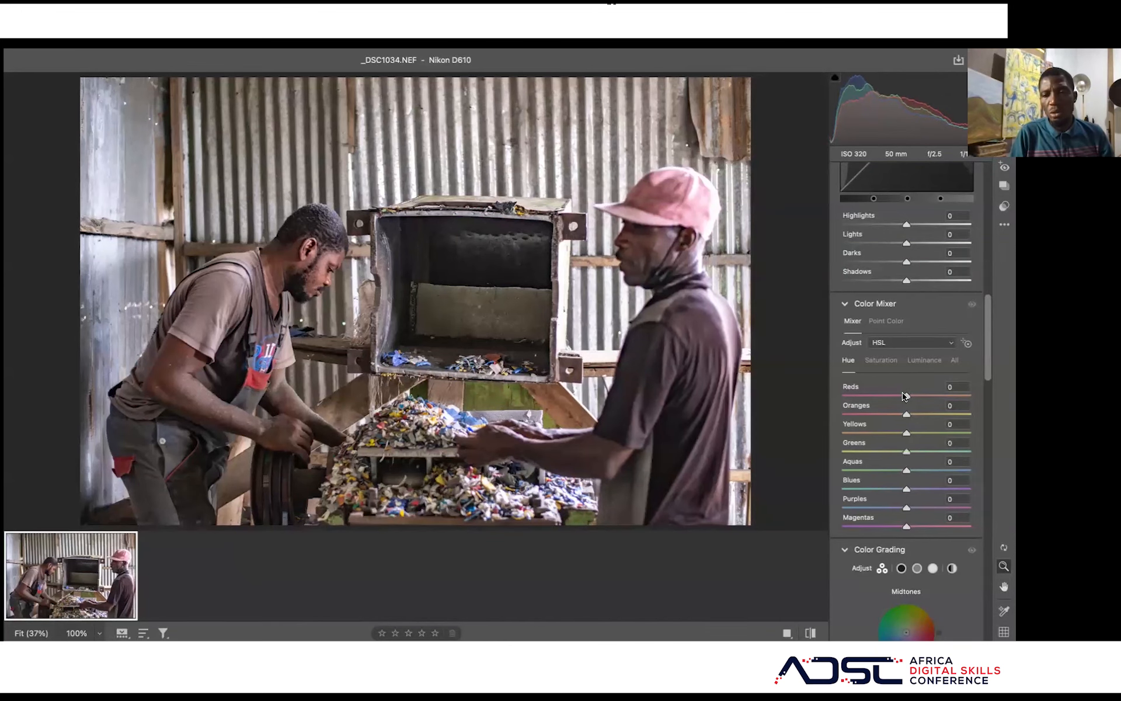
drag(907, 396, 765, 393)
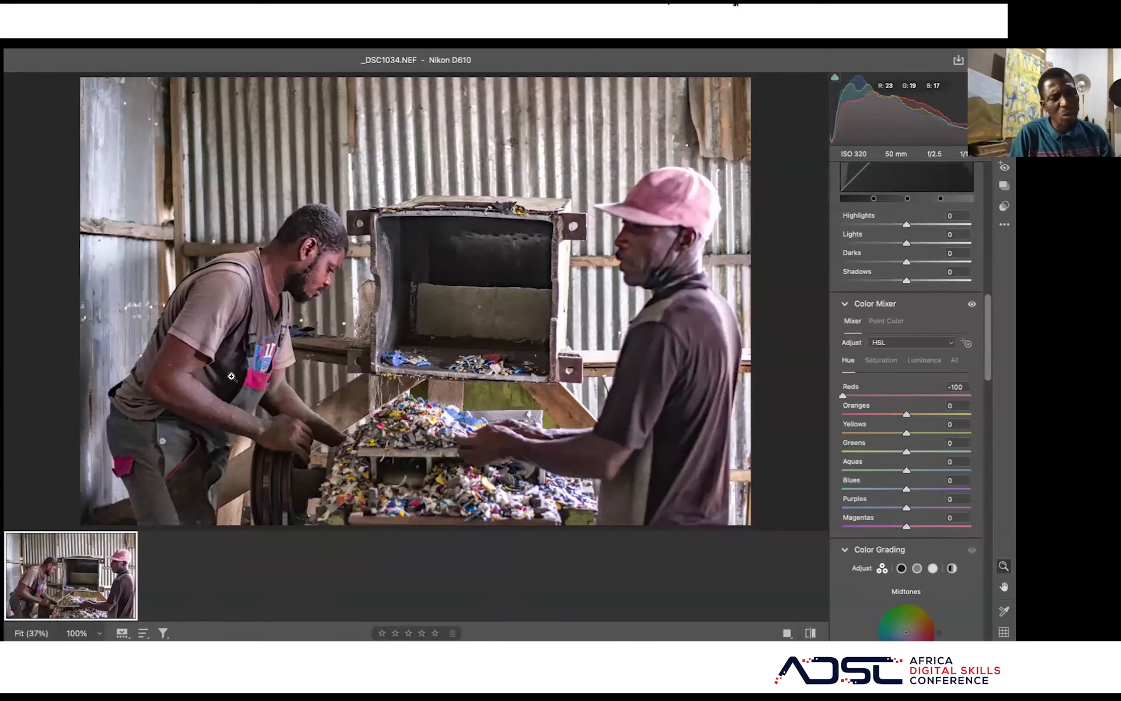
double_click(845, 394)
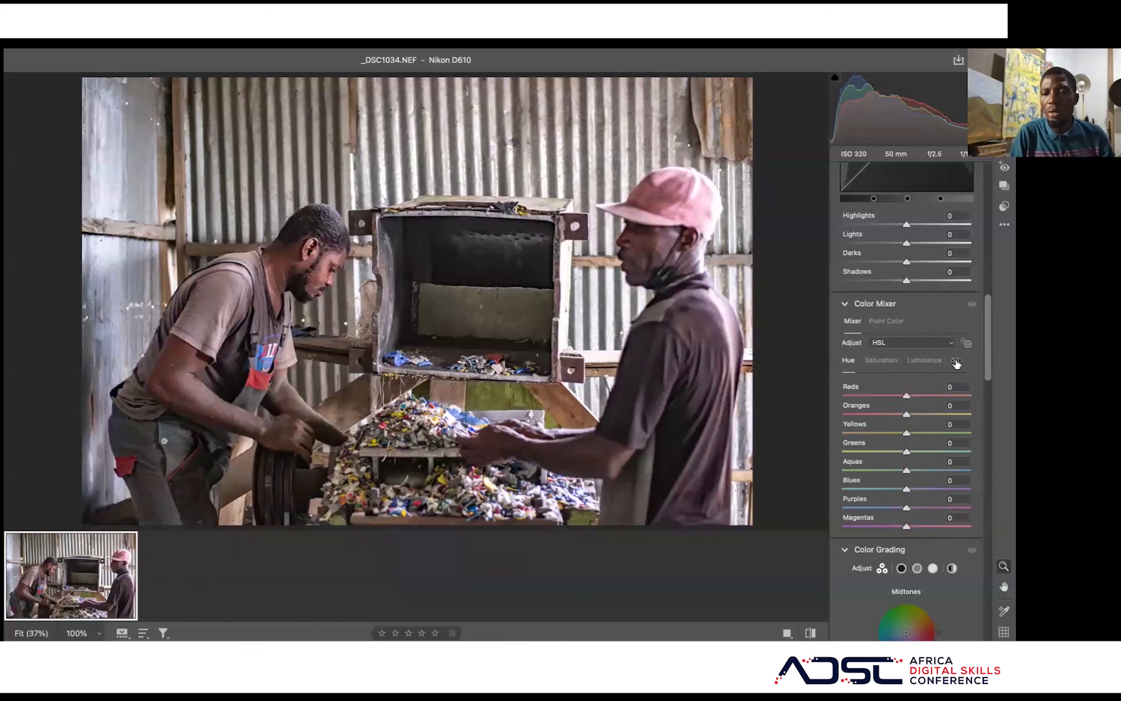
- Lower the Color Mixer luminance of Aquas, Blues, Purples and Magentas to -100
click(925, 362)
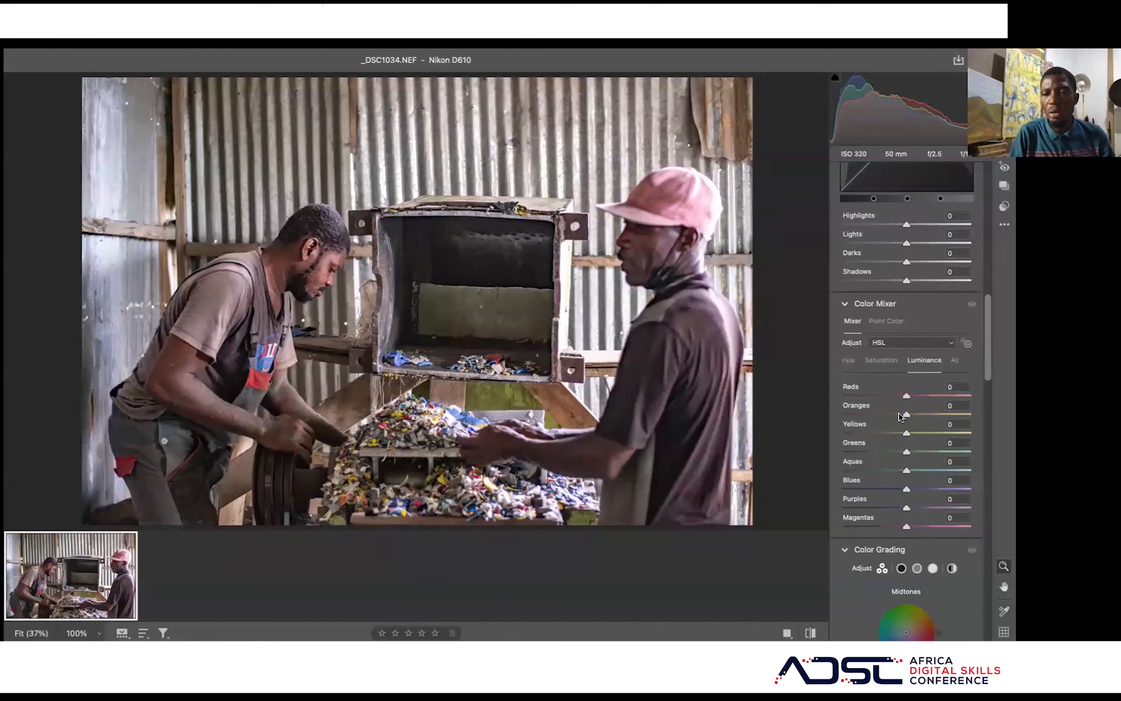
click(906, 470)
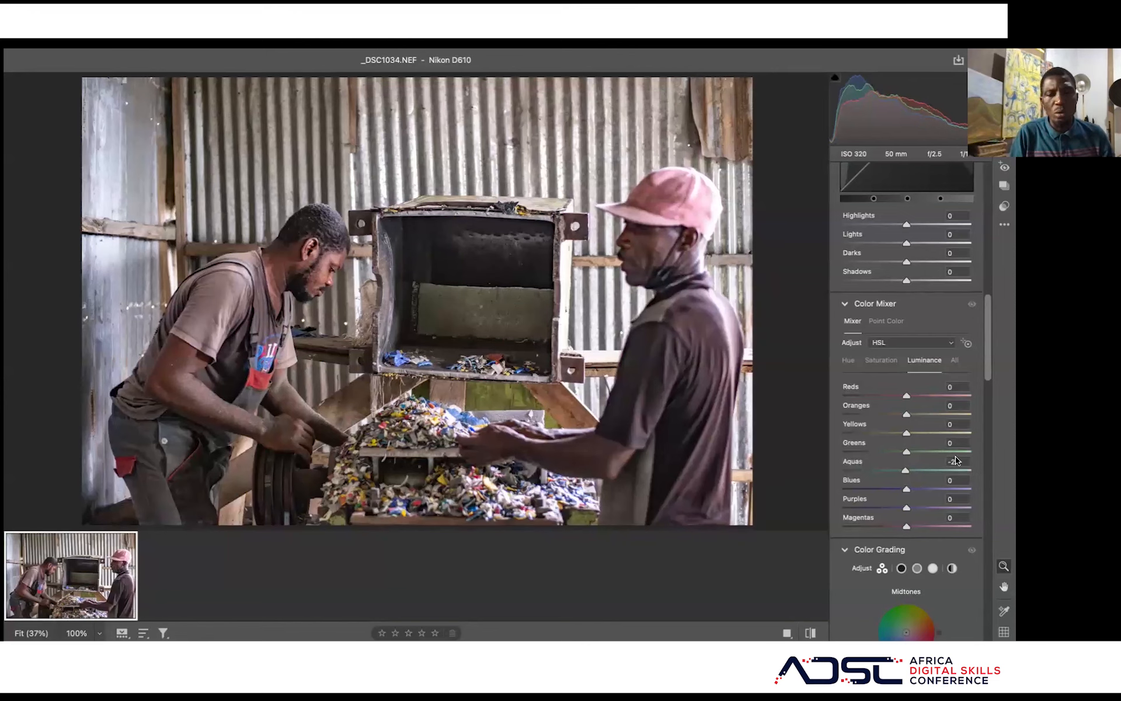
drag(905, 470, 458, 444)
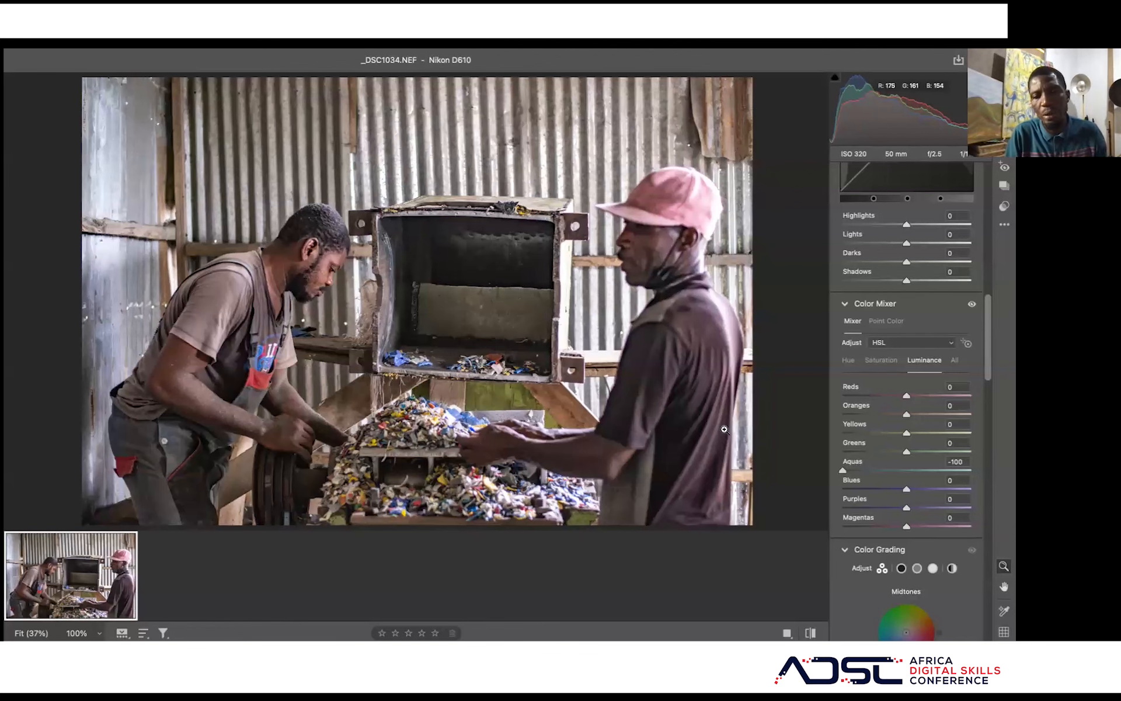
click(904, 489)
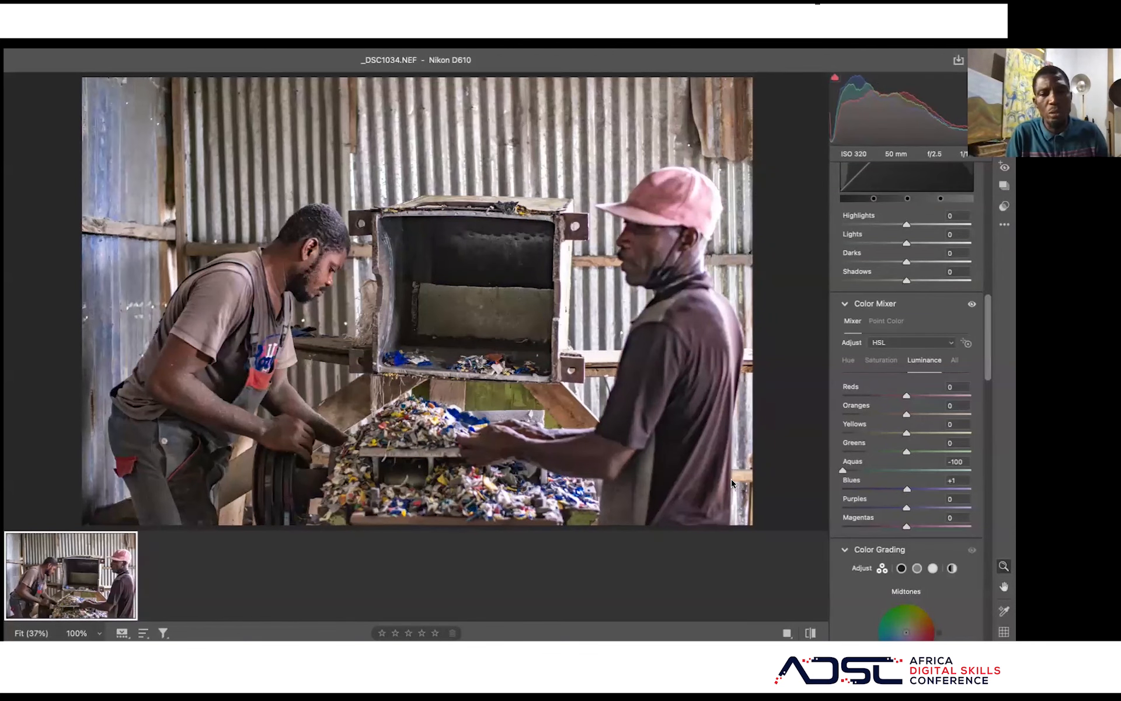
drag(908, 489, 731, 479)
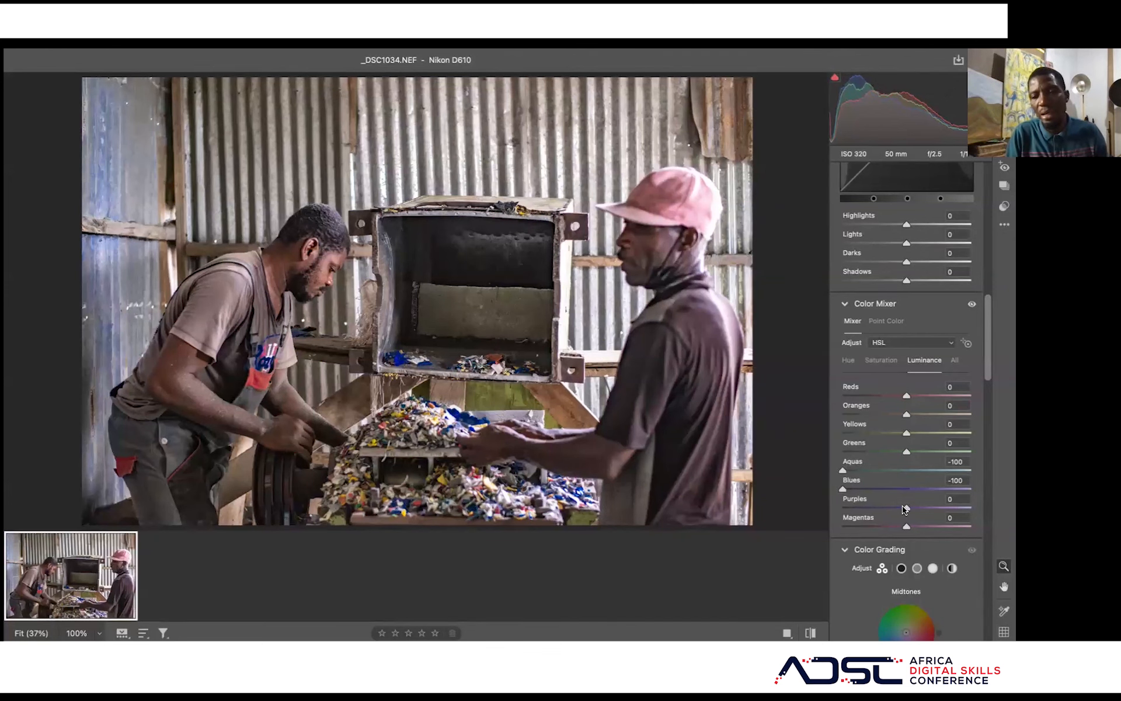
drag(905, 509, 841, 507)
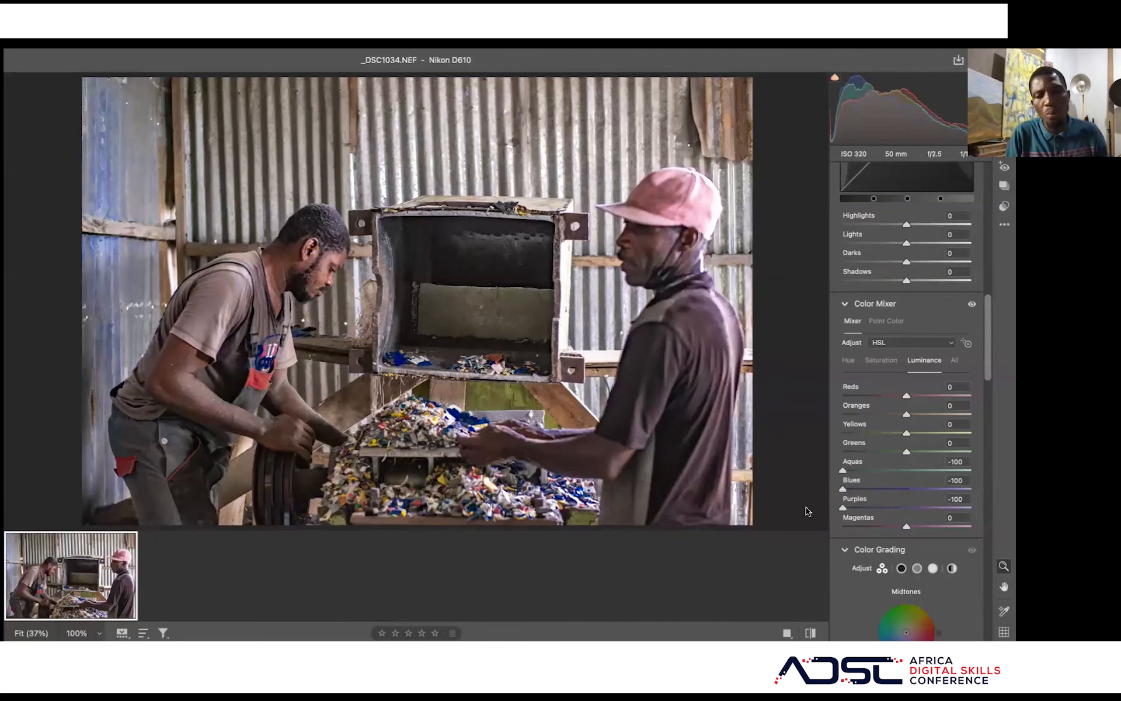
drag(906, 530, 753, 543)
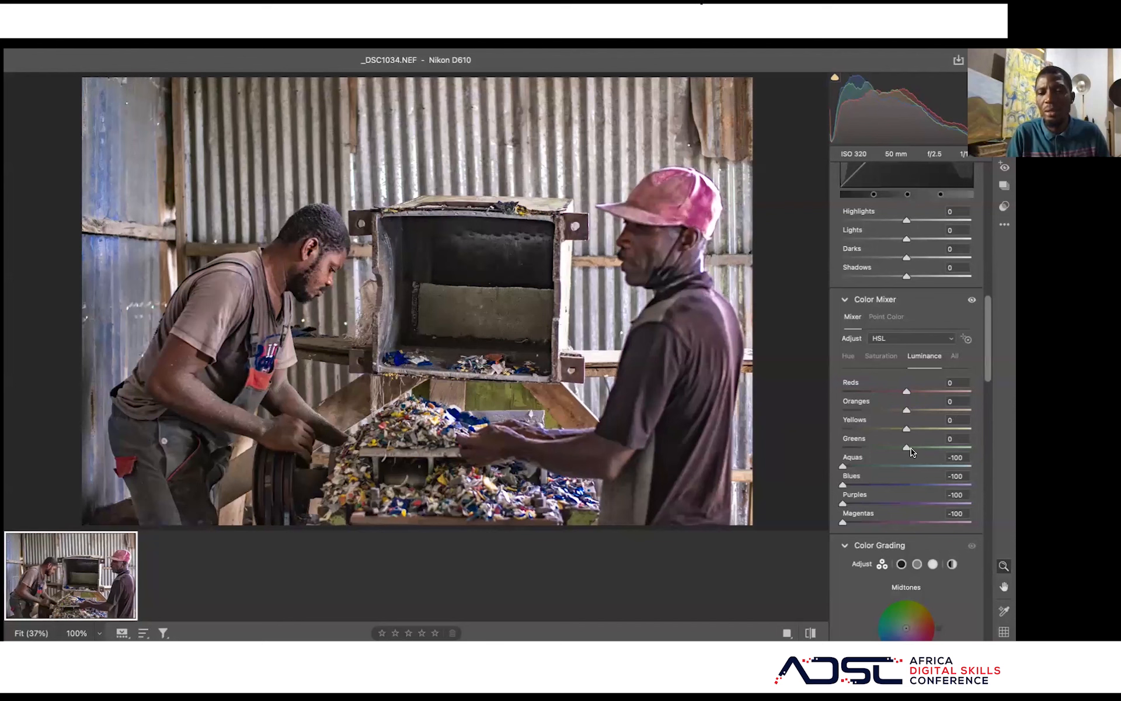
- Lower the Color Mixer luminance of Greens, Yellows, Oranges and Reds to -100
drag(909, 447, 786, 432)
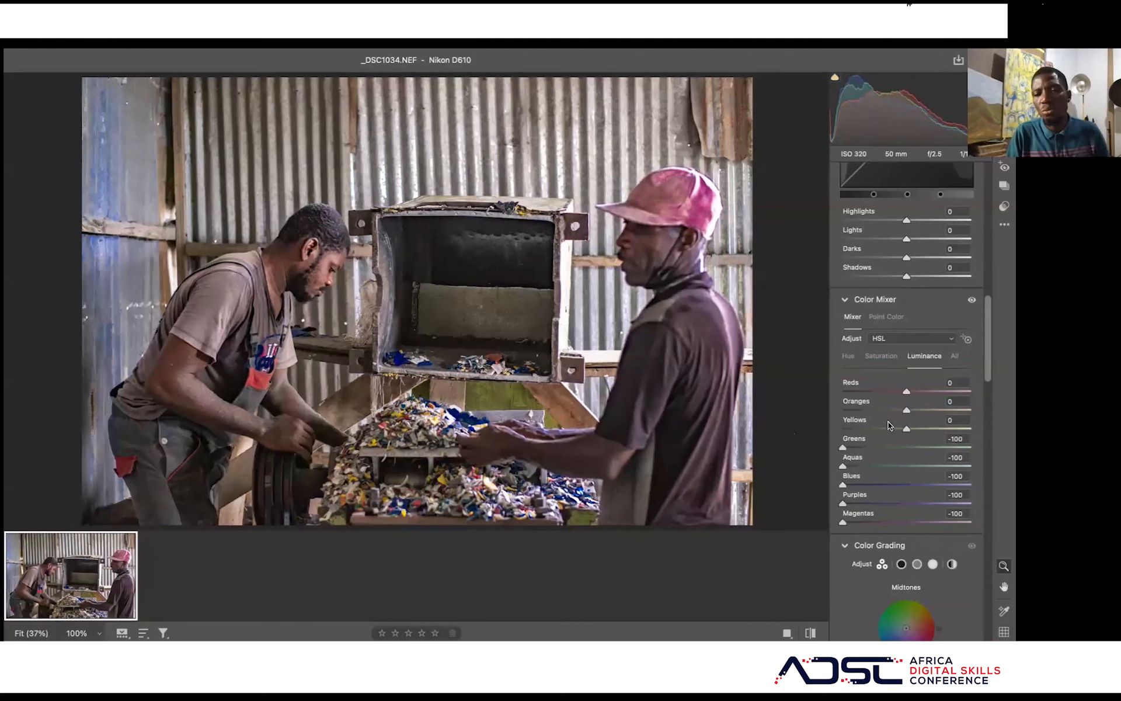
drag(907, 429, 727, 422)
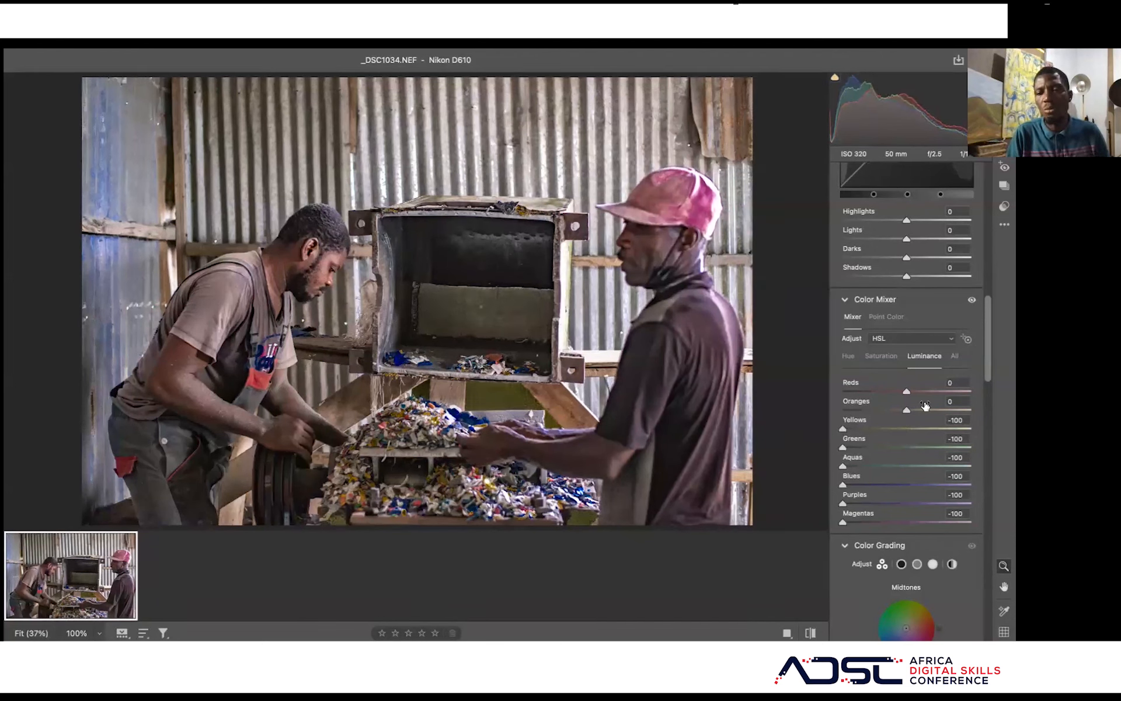
drag(848, 411, 832, 409)
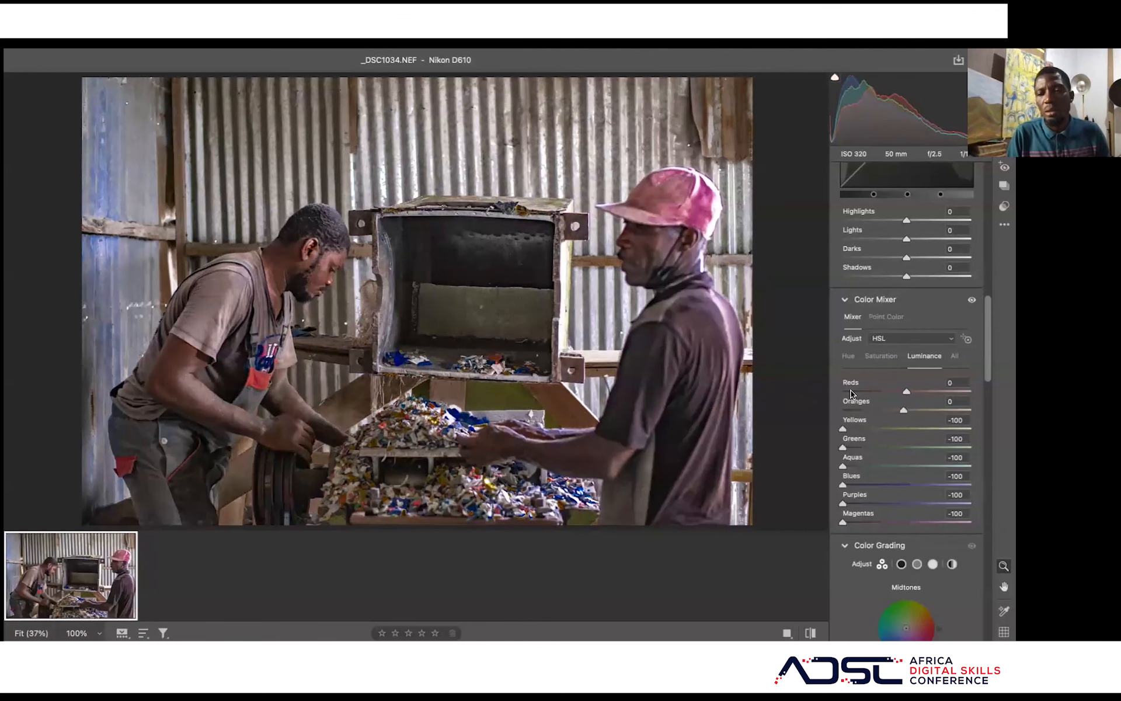
drag(907, 394, 781, 401)
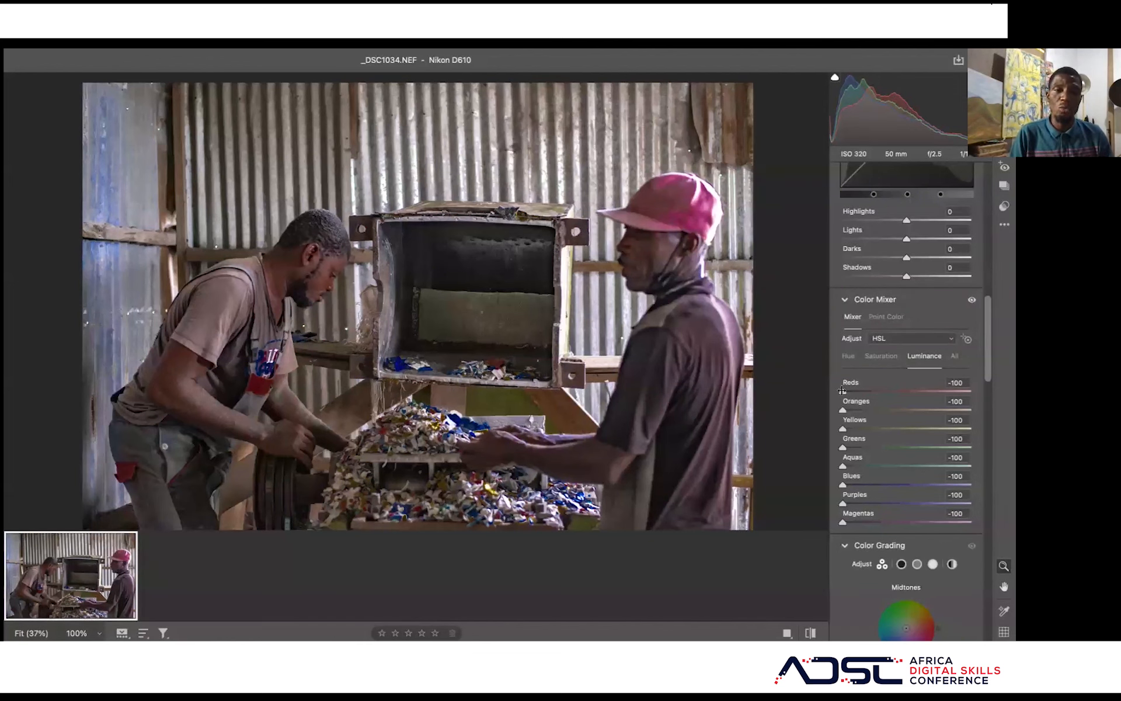
scroll(841, 390, down, 1)
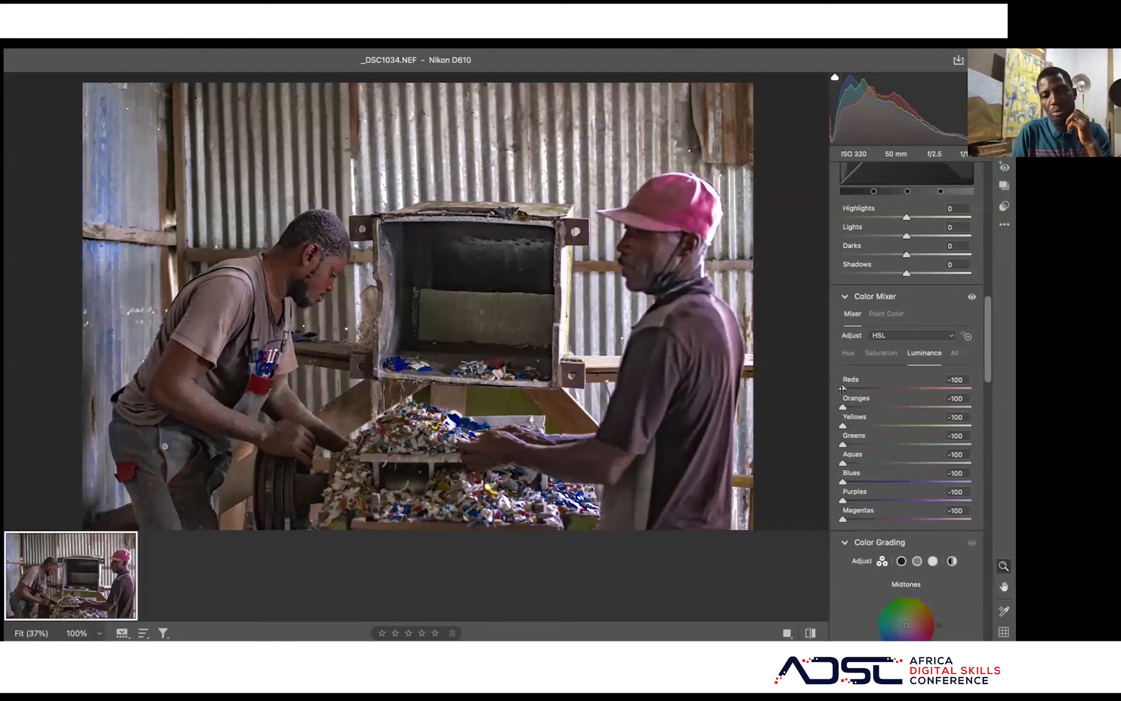
- Reset the Color Mixer luminance of all eight colors, from Reds to Magentas, to 0
double_click(842, 389)
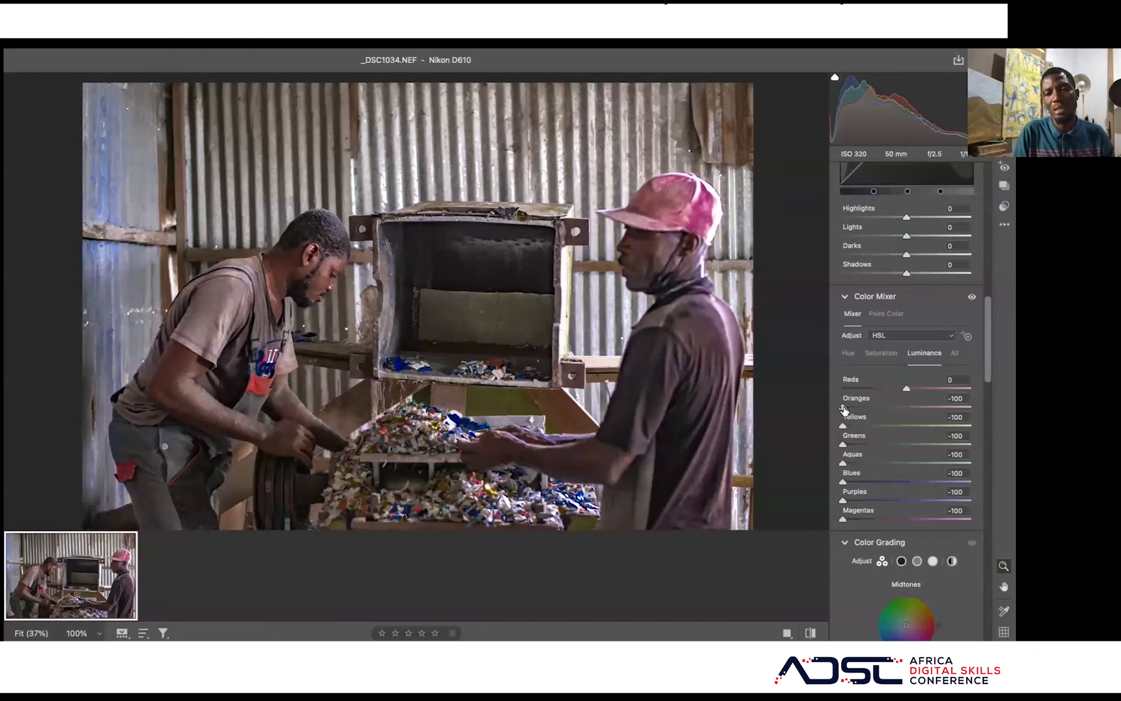
double_click(844, 408)
double_click(840, 426)
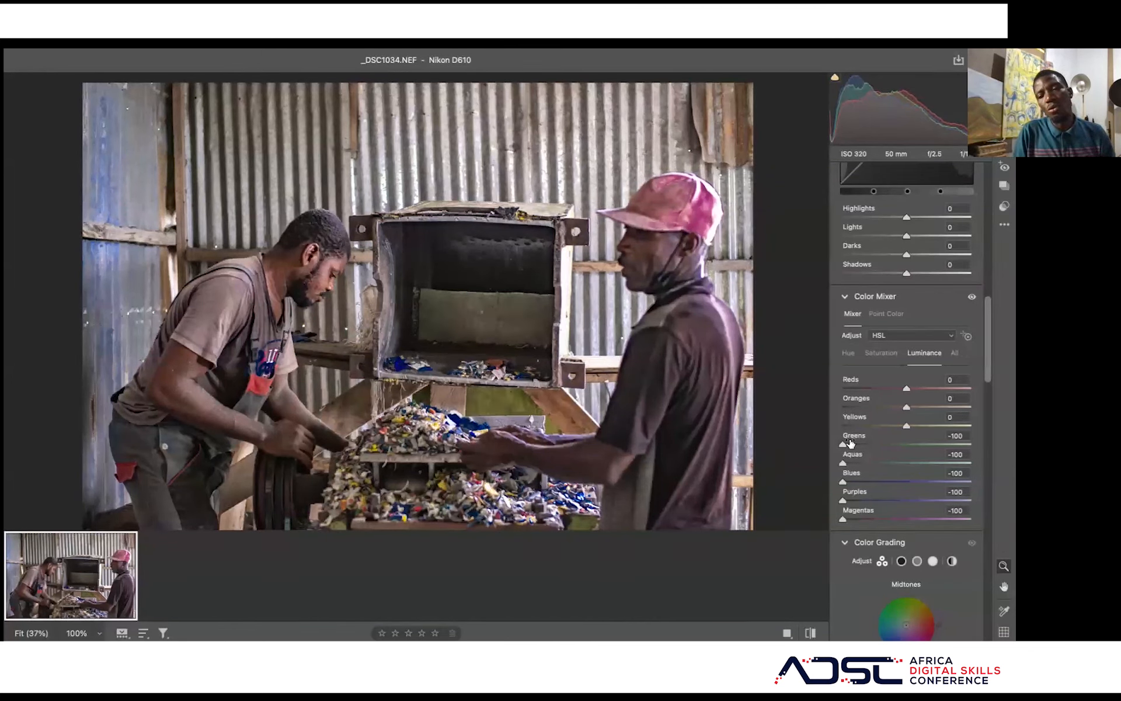
double_click(844, 445)
drag(843, 465, 908, 464)
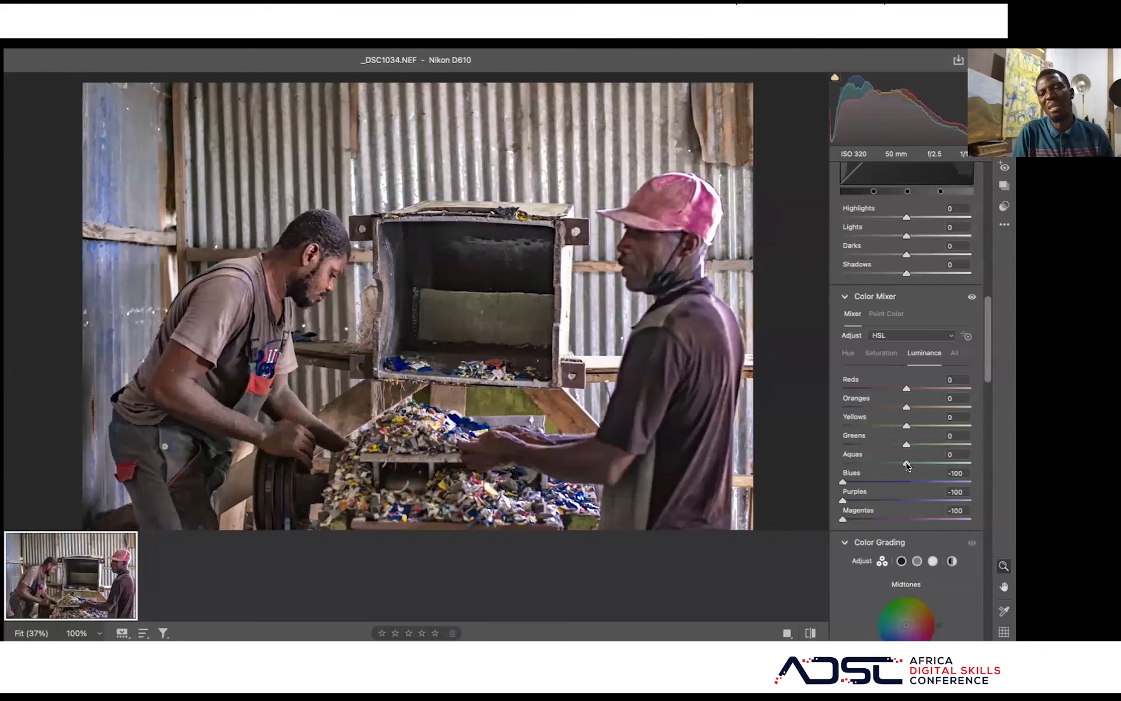
double_click(842, 483)
double_click(842, 500)
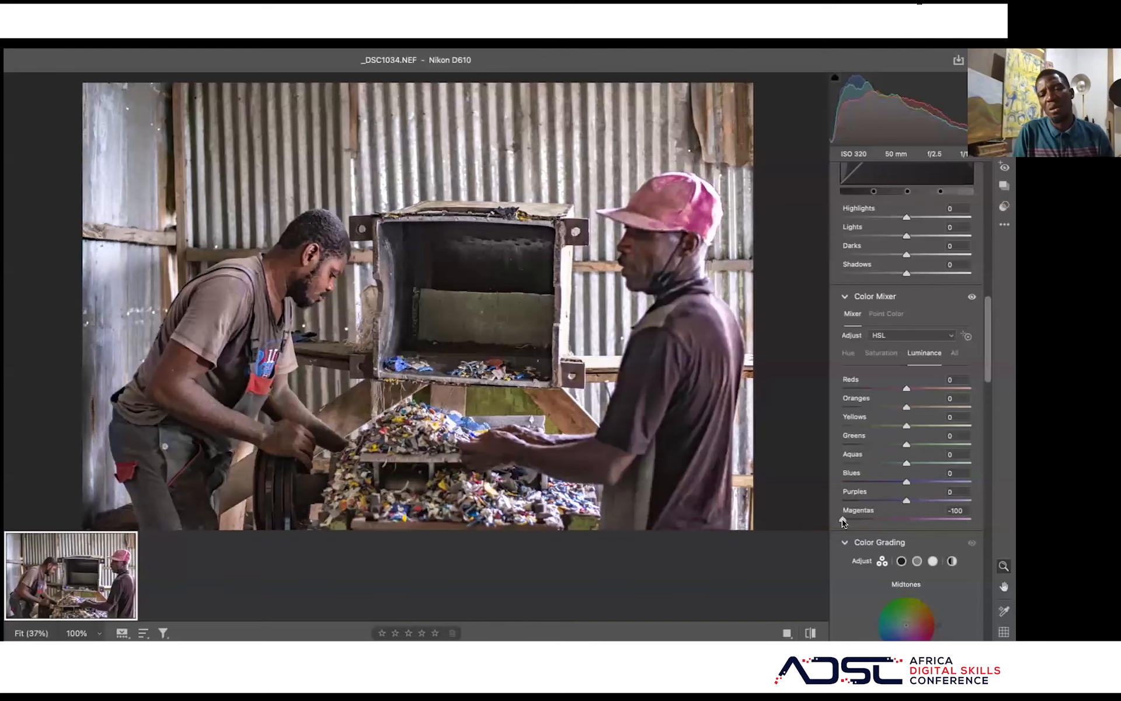
double_click(843, 519)
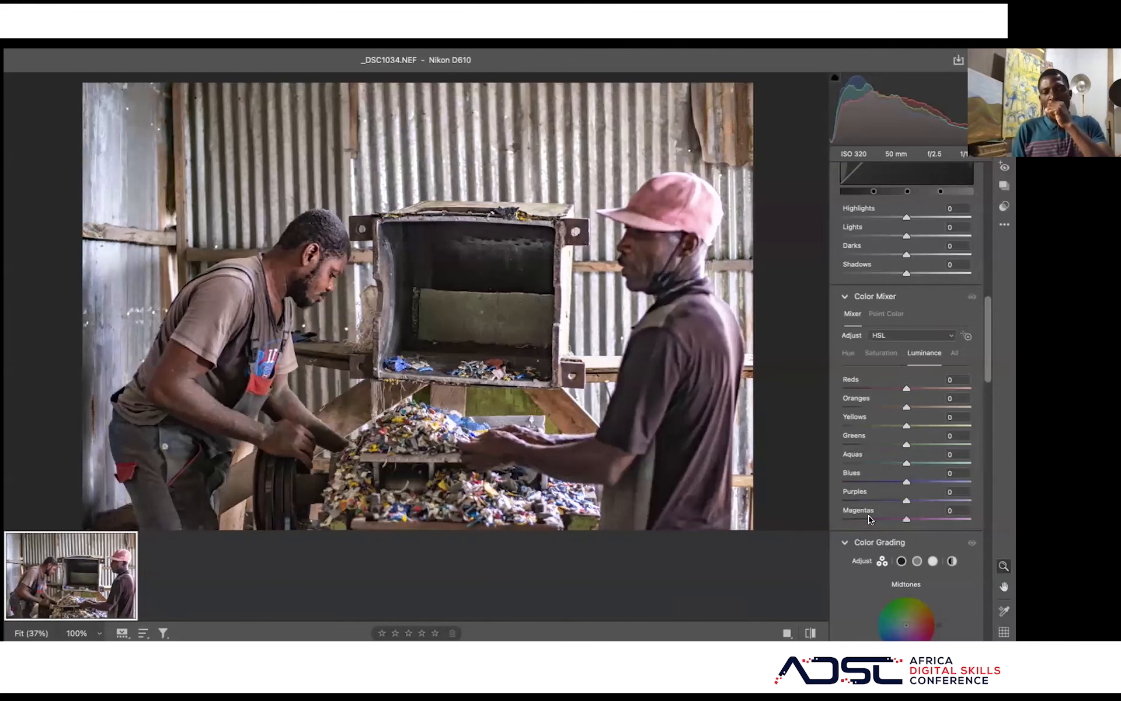
- Try a warm yellow midtone tint in Color Grading, cut its saturation to 0, and rotate the midtone hue around the wheel to 49
scroll(869, 518, down, 8)
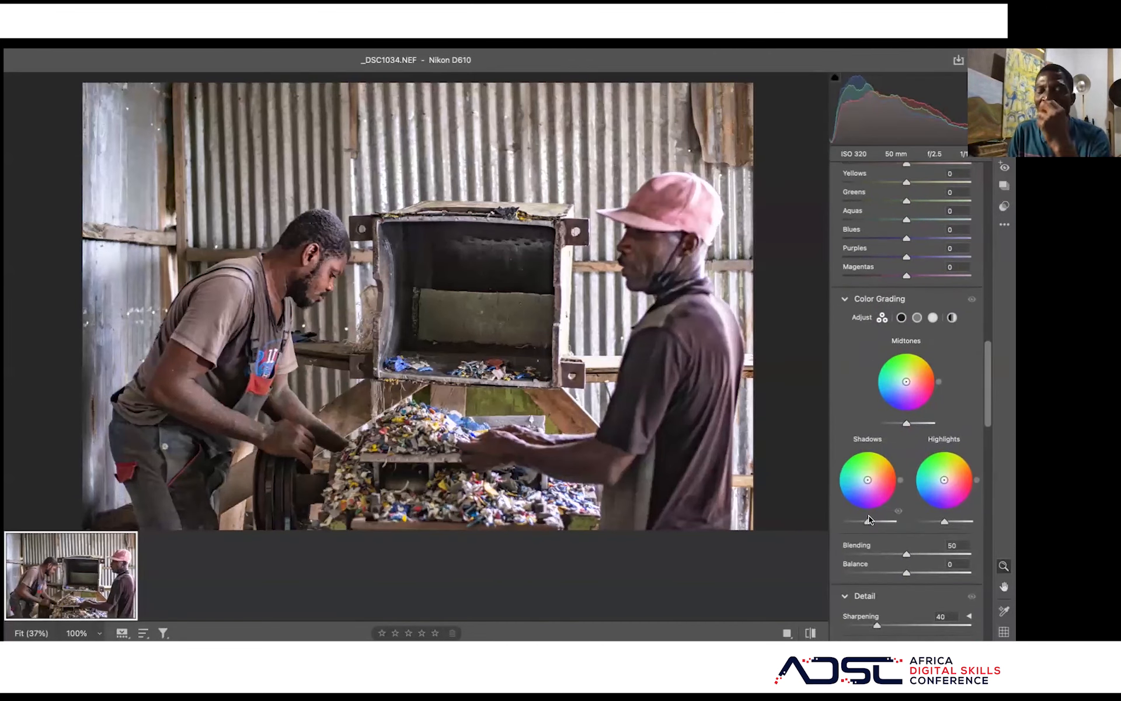
scroll(869, 518, down, 1)
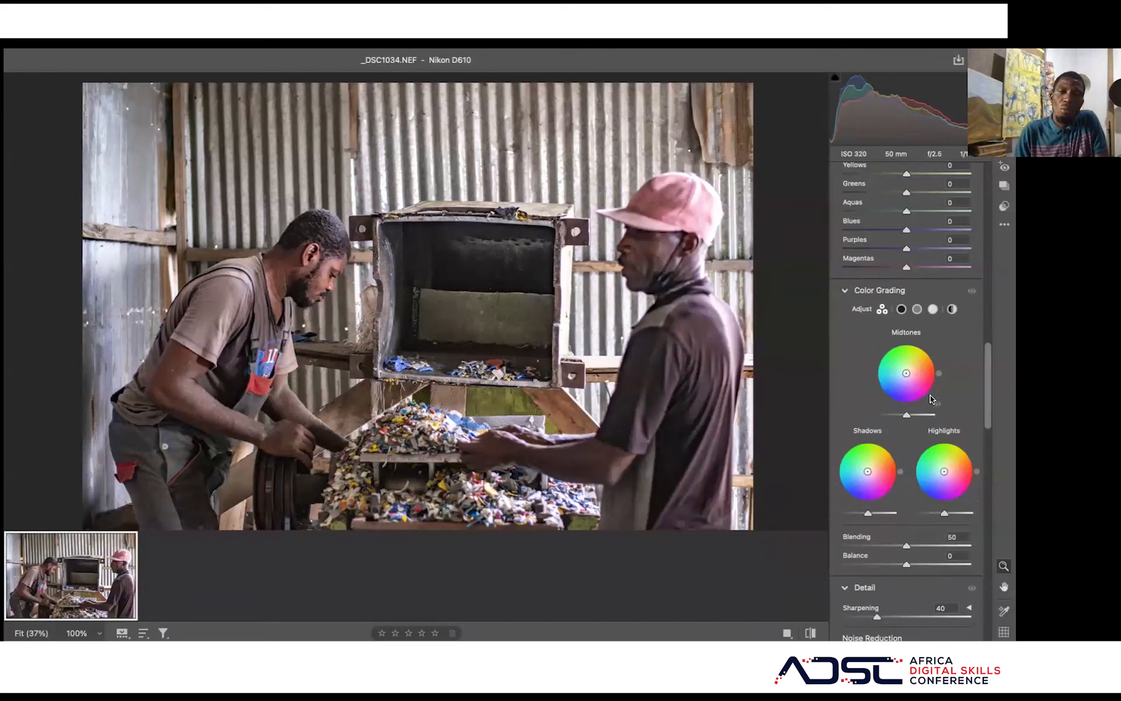
drag(906, 376, 912, 368)
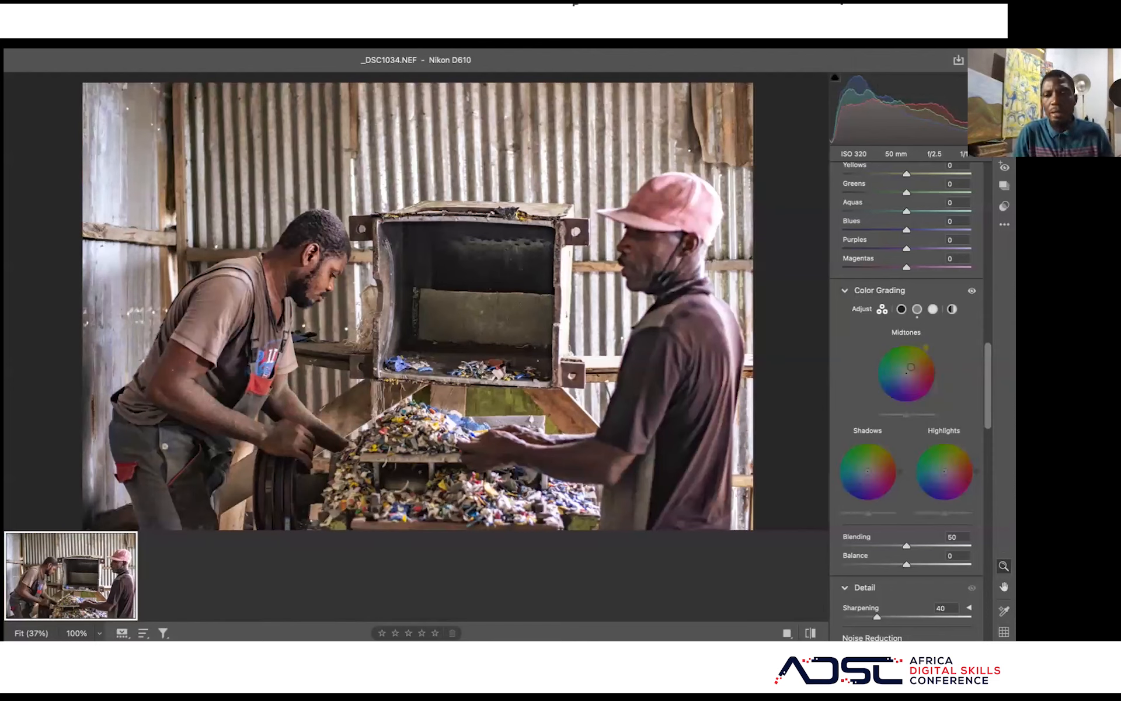
drag(910, 372, 909, 373)
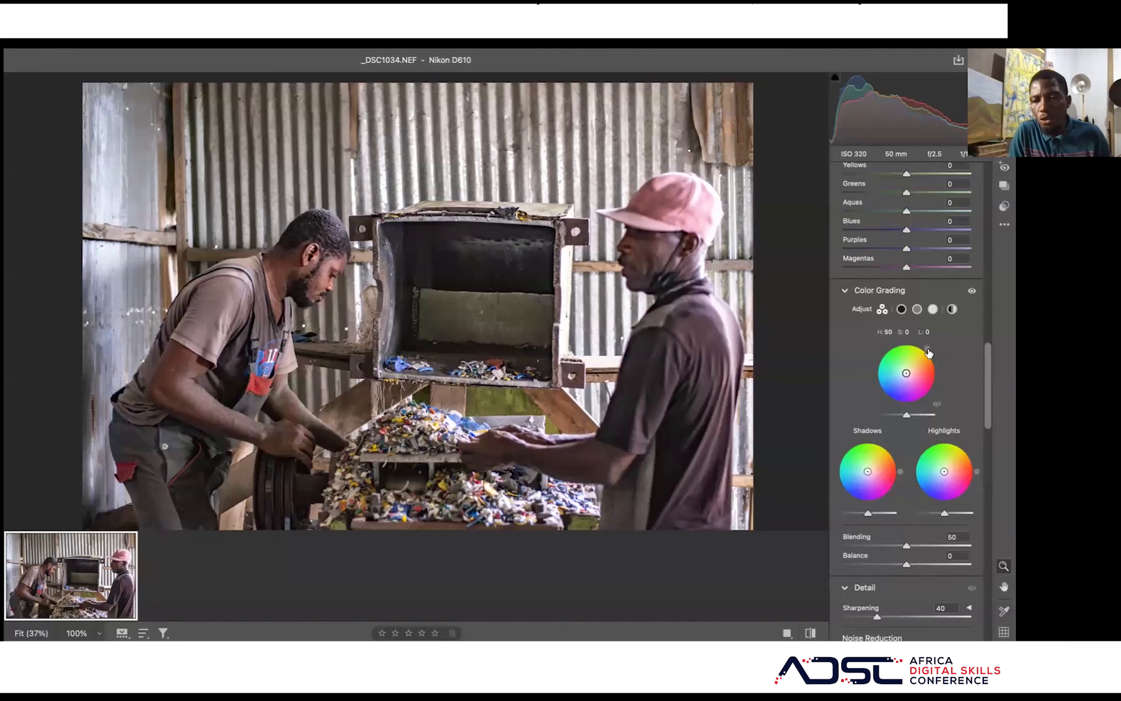
drag(927, 348, 906, 346)
drag(874, 387, 927, 351)
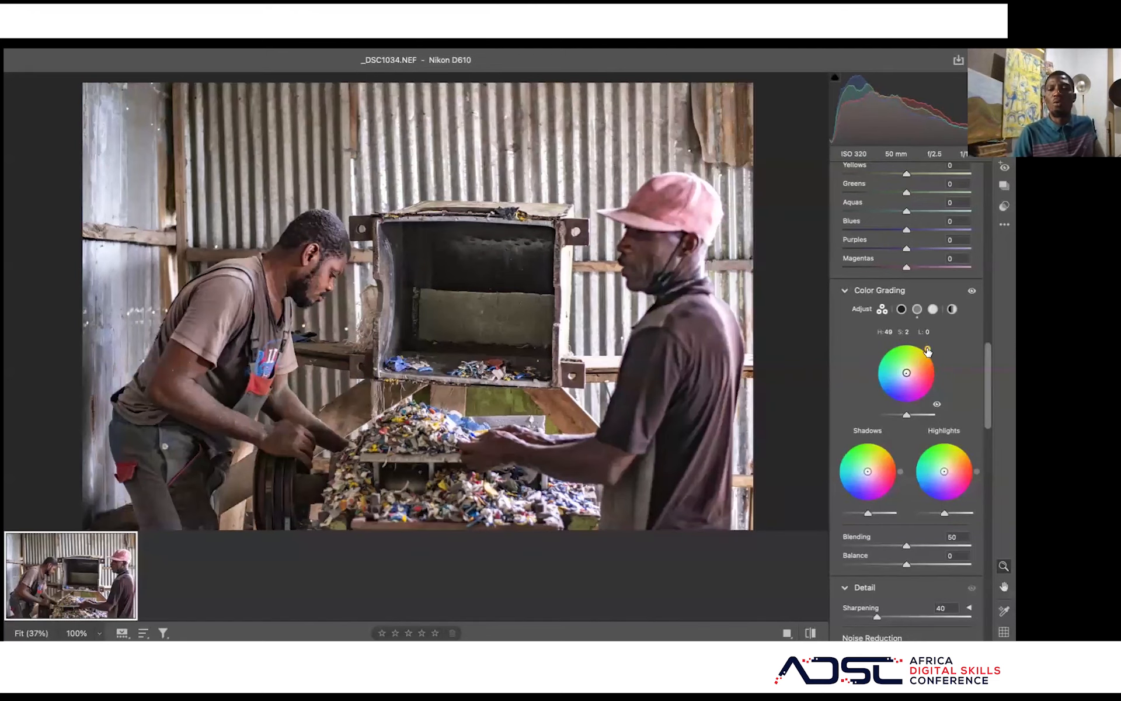
- Grade the midtones toward a warm yellow-orange and tint the shadows with hue 59 and saturation 7
drag(907, 375, 914, 364)
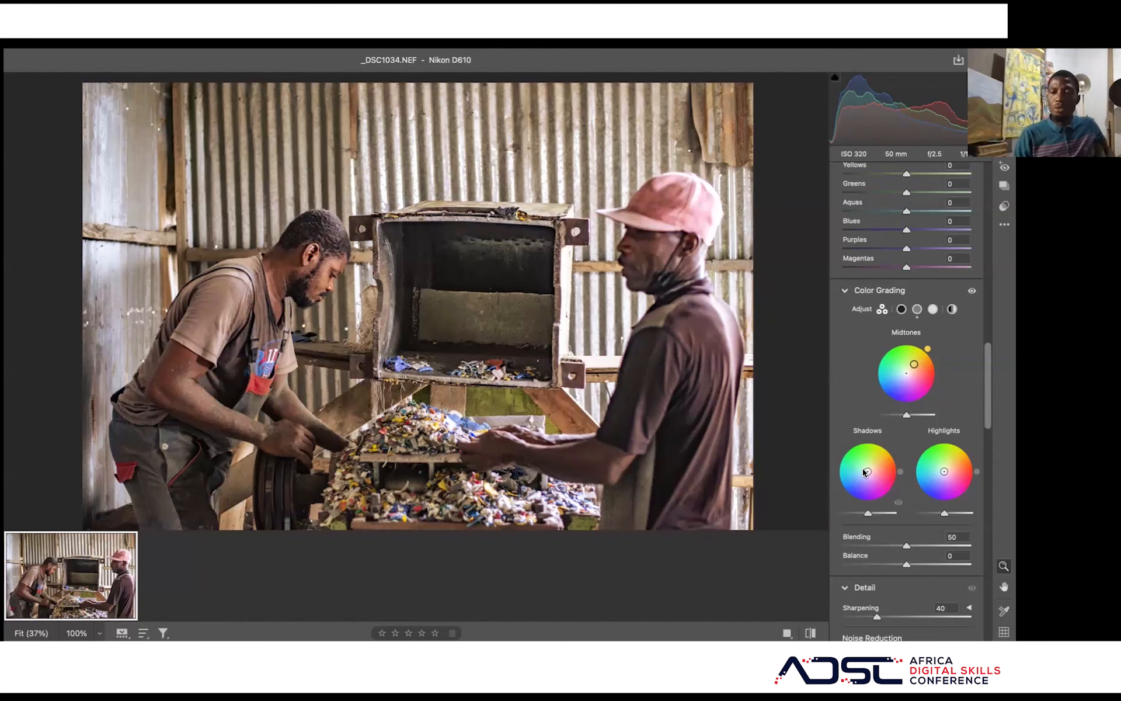
drag(868, 472, 869, 468)
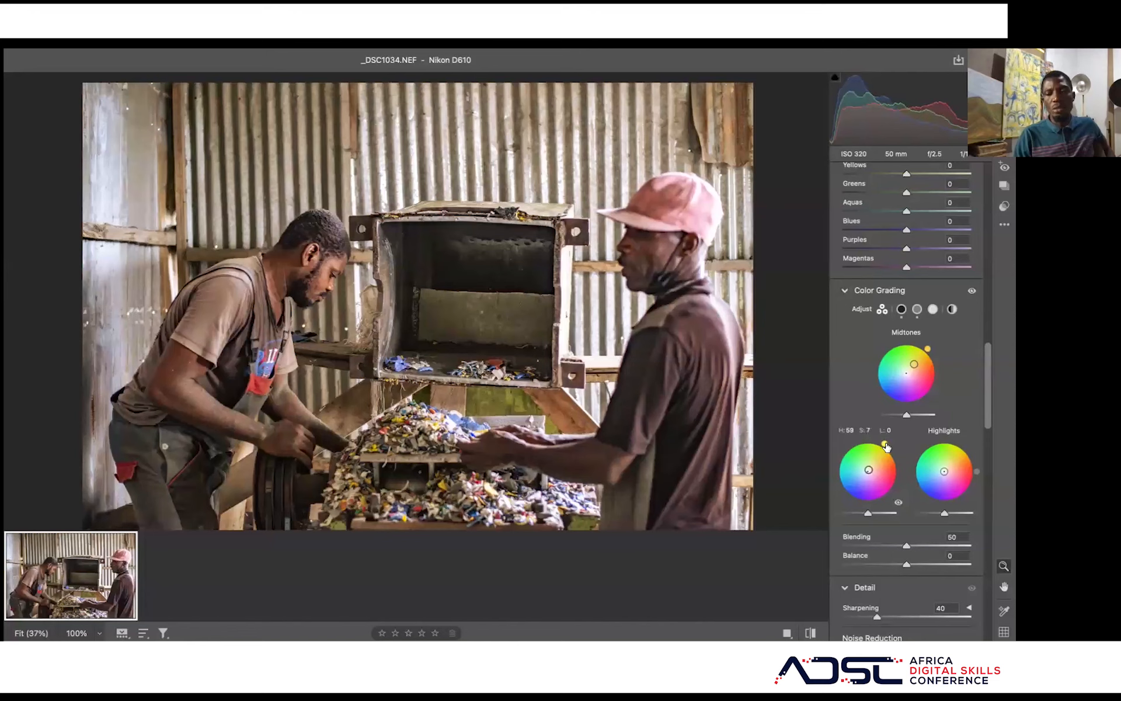
- Tint the shadows blue with hue 205 and saturation 51, and shift the highlights toward a soft green
drag(886, 446, 845, 482)
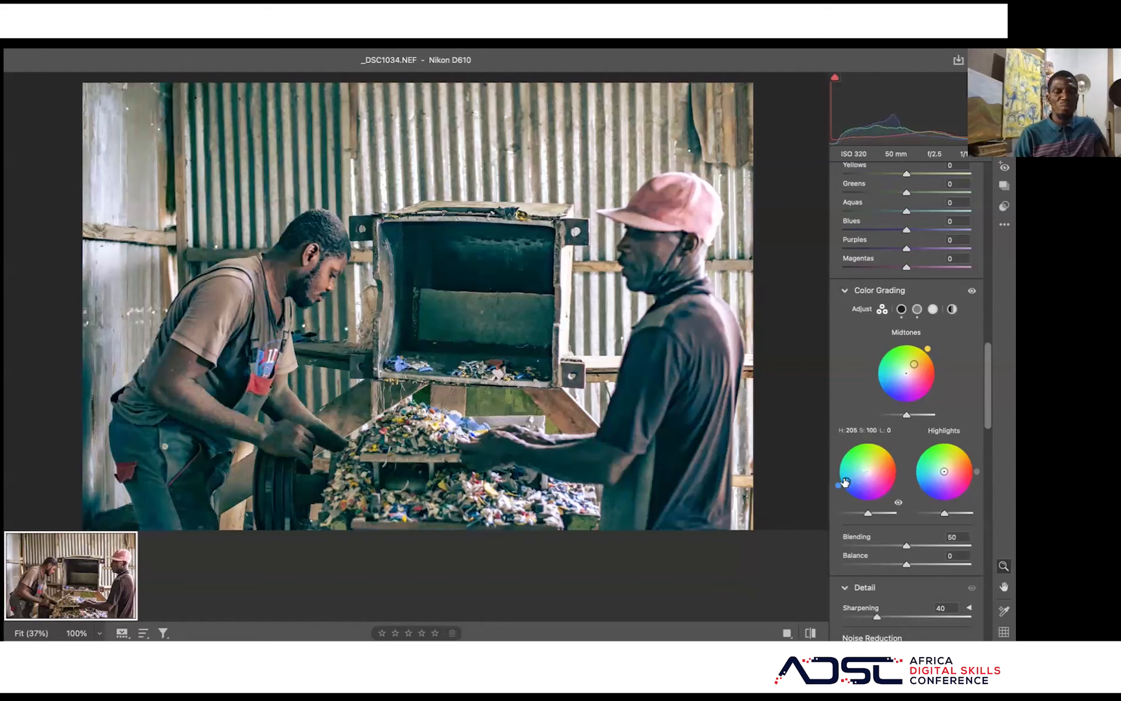
drag(845, 482, 855, 479)
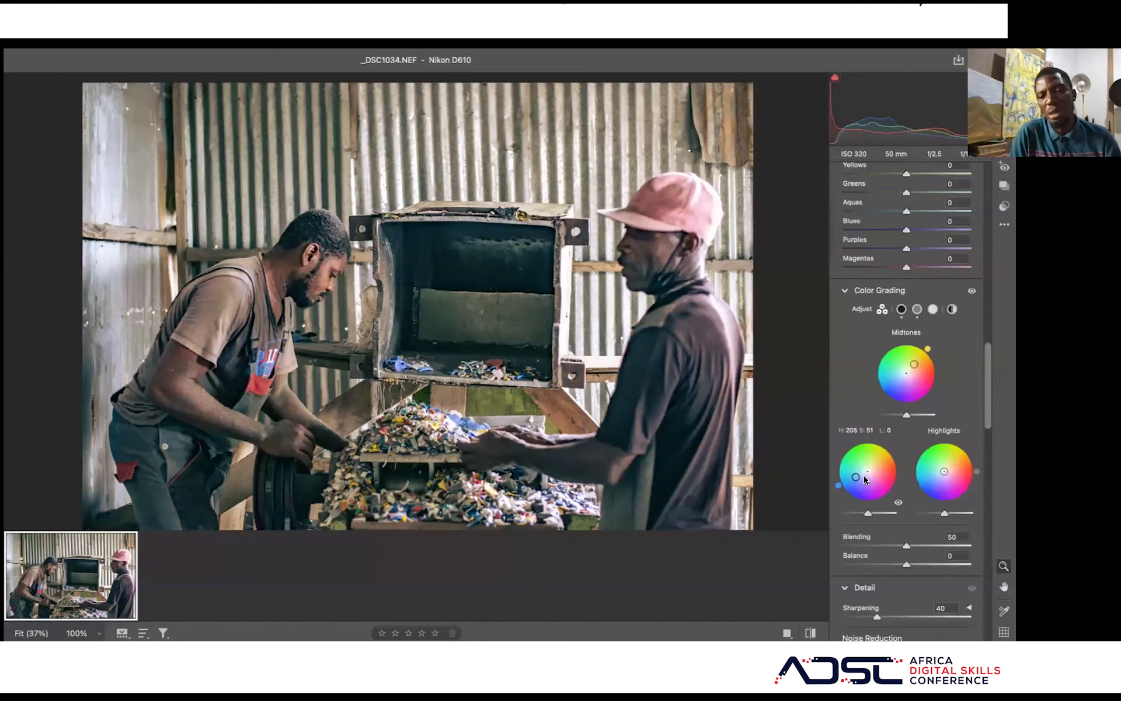
drag(944, 472, 938, 466)
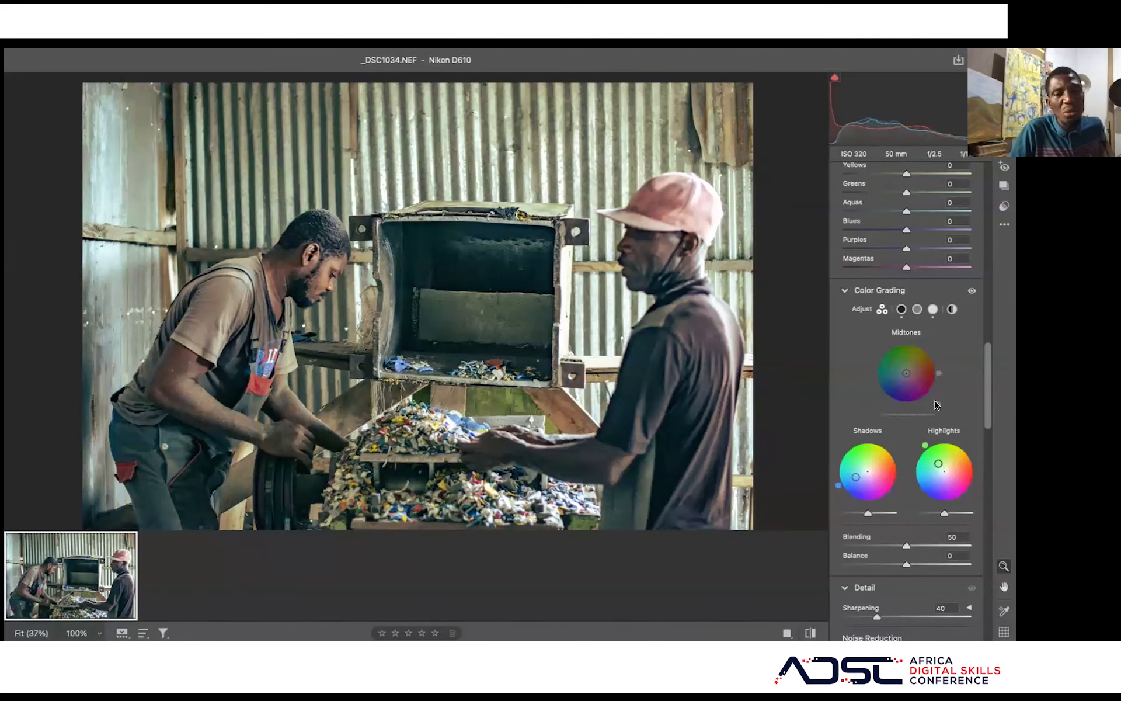
- Compare the image with and without the midtone, shadow and highlight color grading in turn
click(935, 403)
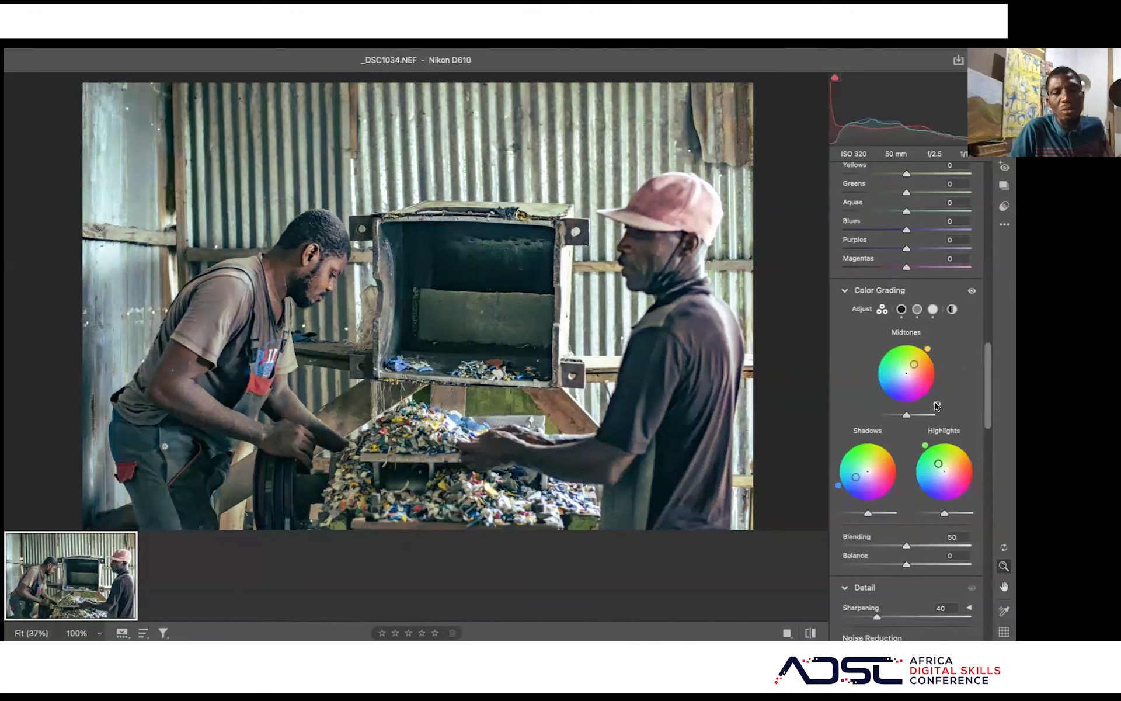
click(892, 499)
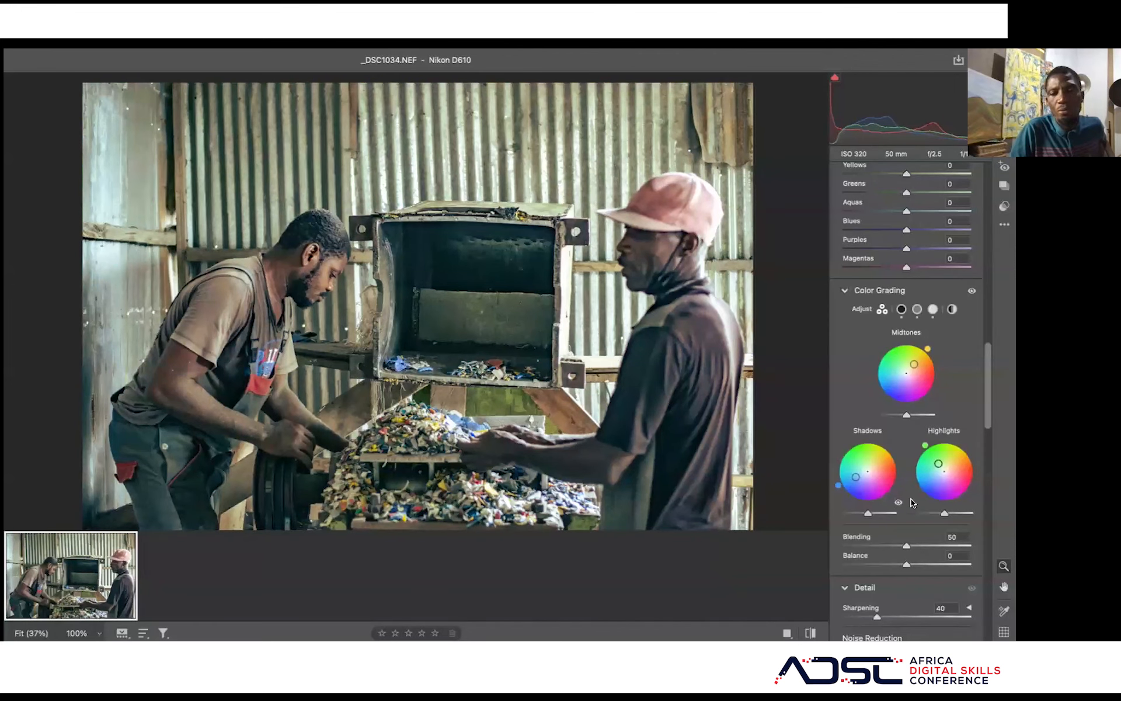
click(974, 503)
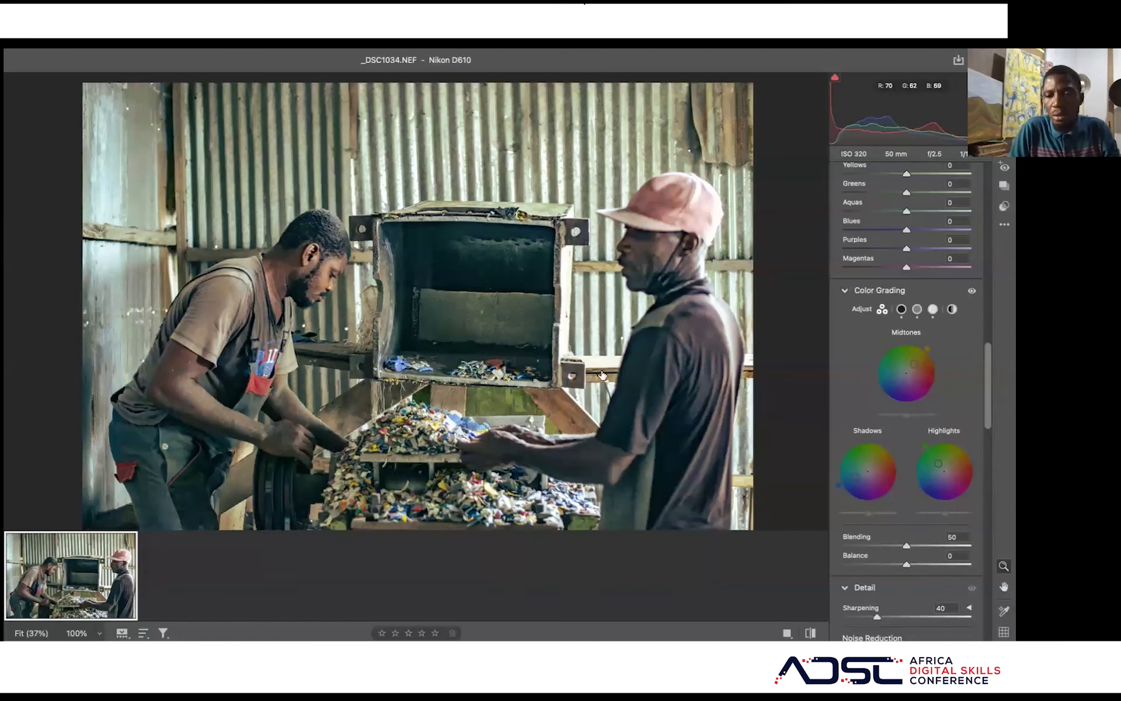
click(938, 405)
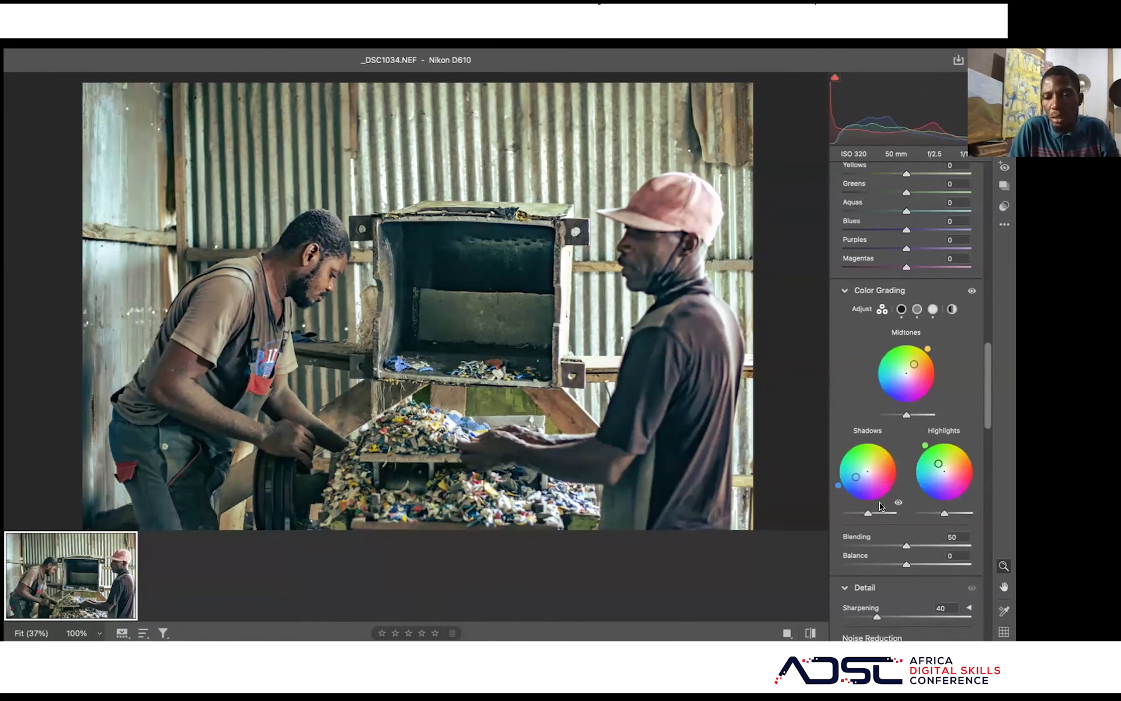
- Set the Color Grading luminance to -53 for midtones and 6 for shadows, and raise the highlight luminance to its maximum
mouse_move(905, 413)
mouse_down()
mouse_move(873, 412)
mouse_move(927, 411)
mouse_move(840, 409)
mouse_move(954, 409)
mouse_move(892, 412)
mouse_up()
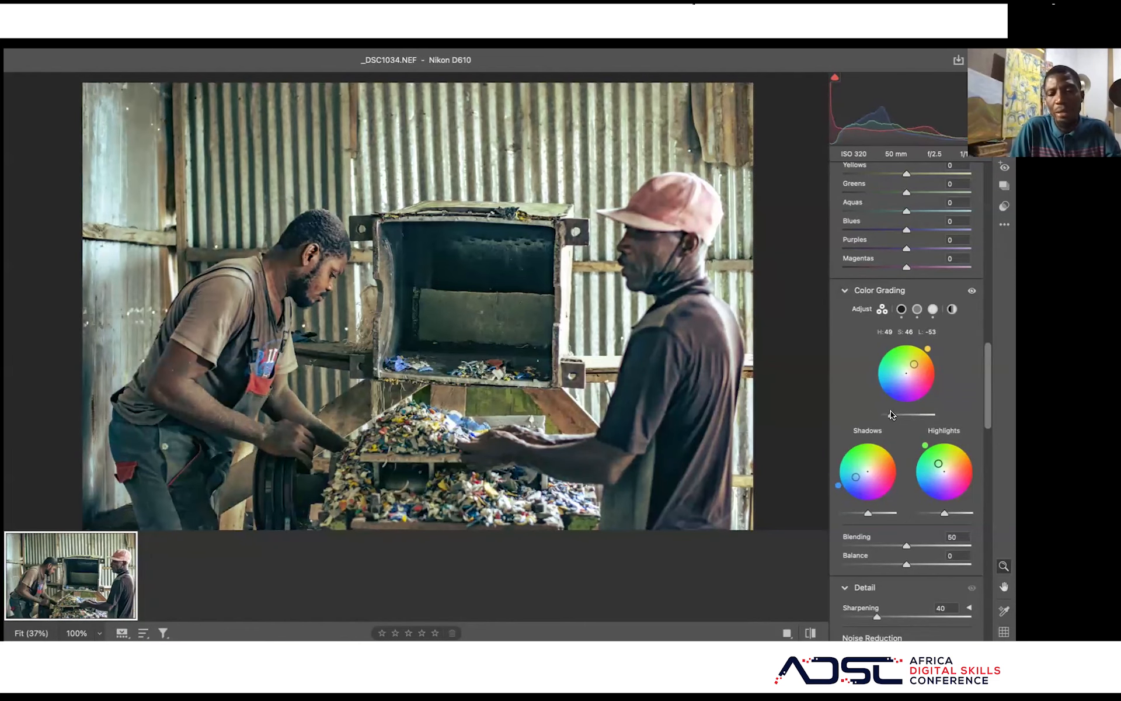
mouse_move(869, 514)
mouse_down()
mouse_move(843, 511)
mouse_move(882, 511)
mouse_move(869, 514)
mouse_up()
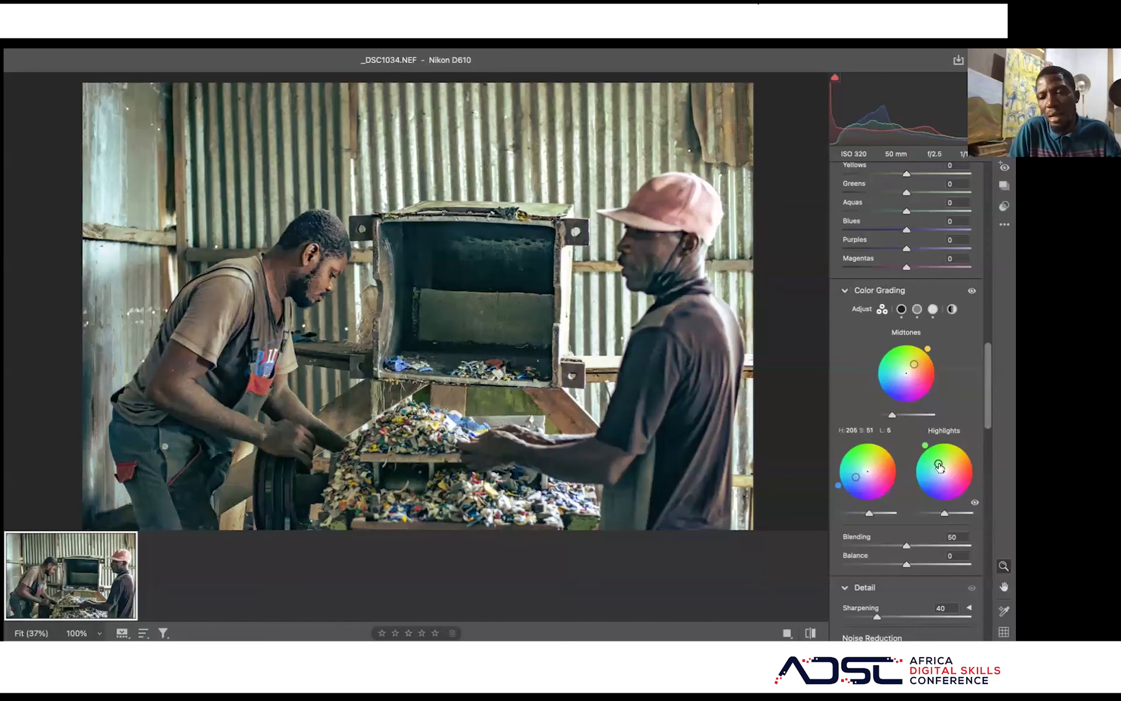
drag(944, 513, 974, 513)
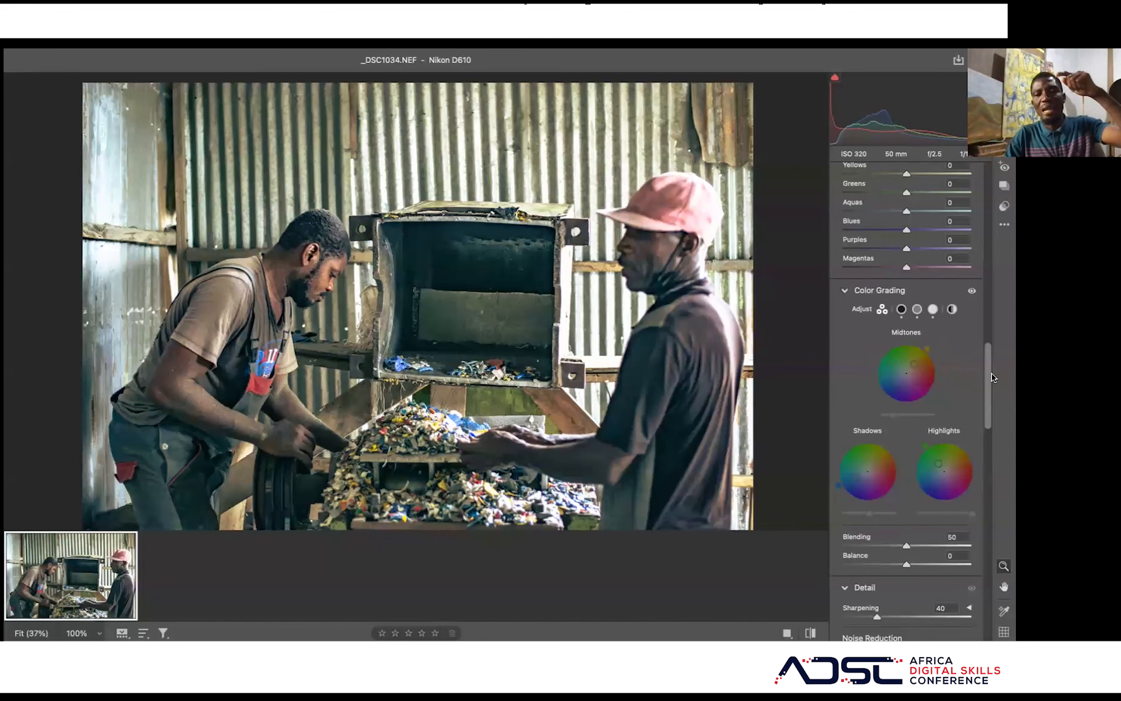
- Brighten the Color Grading midtones to a luminance of -6
scroll(907, 209, up, 10)
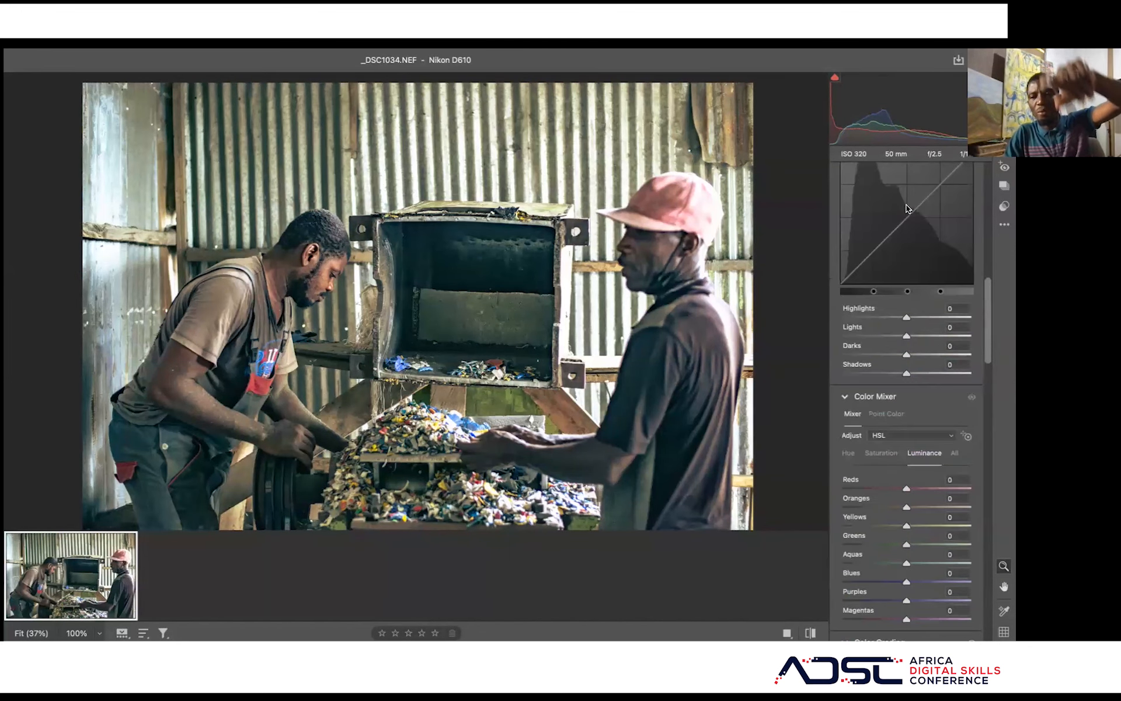
scroll(907, 209, down, 10)
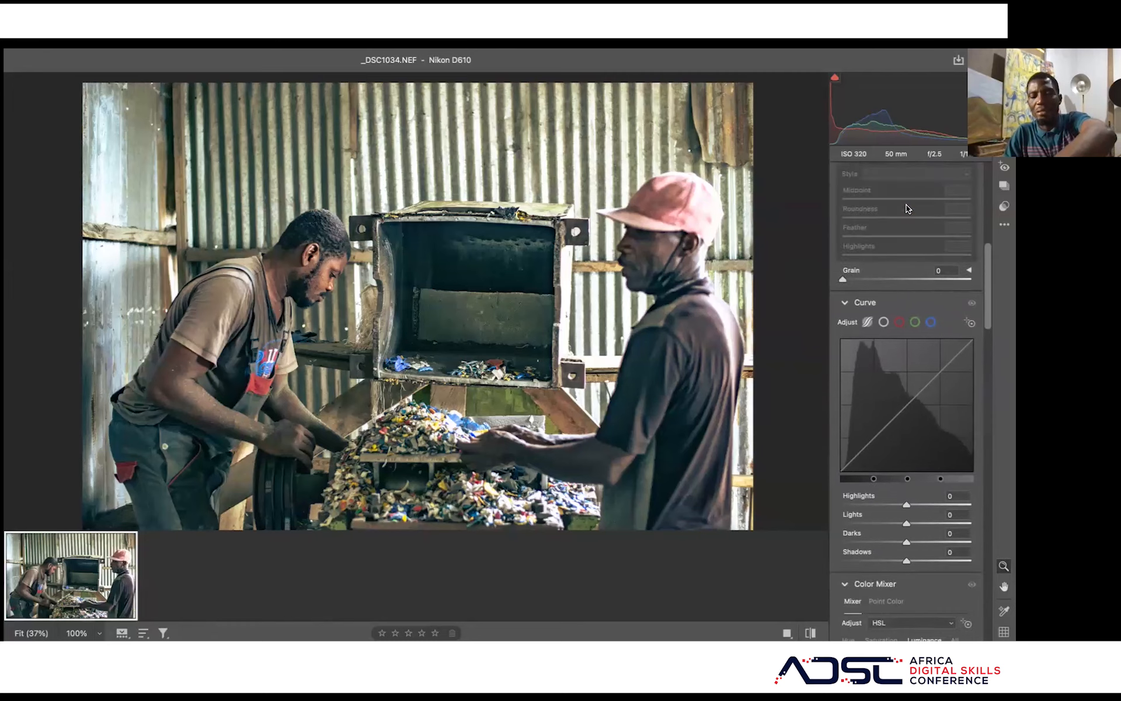
scroll(907, 209, down, 5)
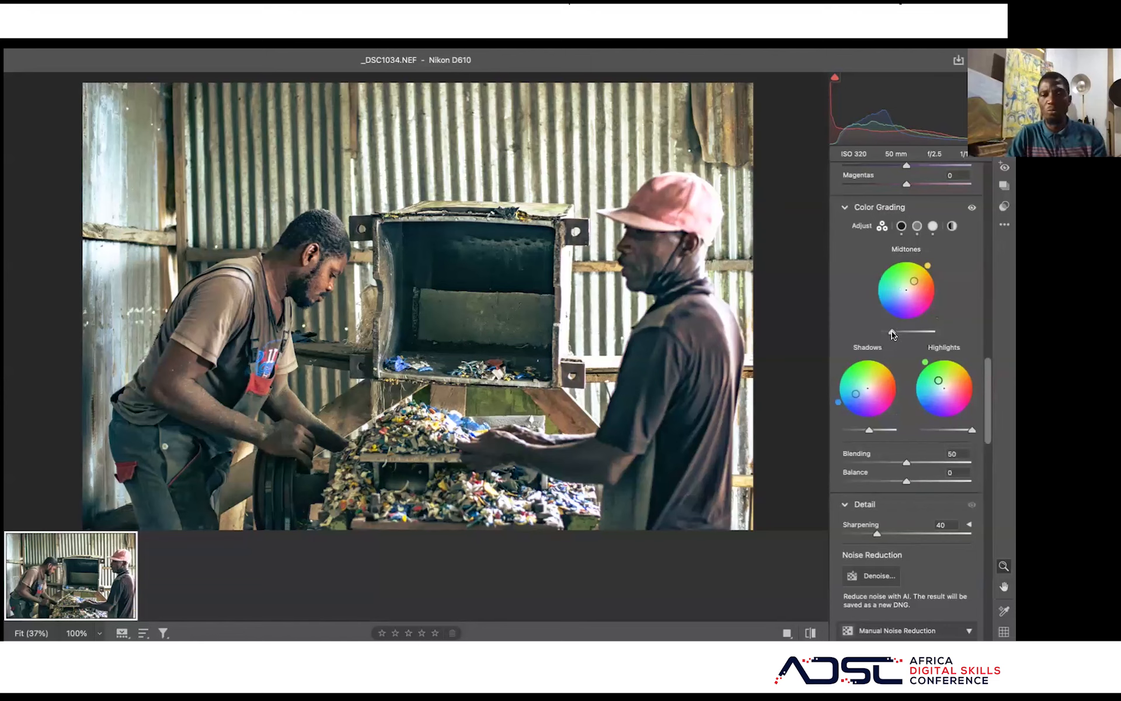
drag(892, 331, 906, 337)
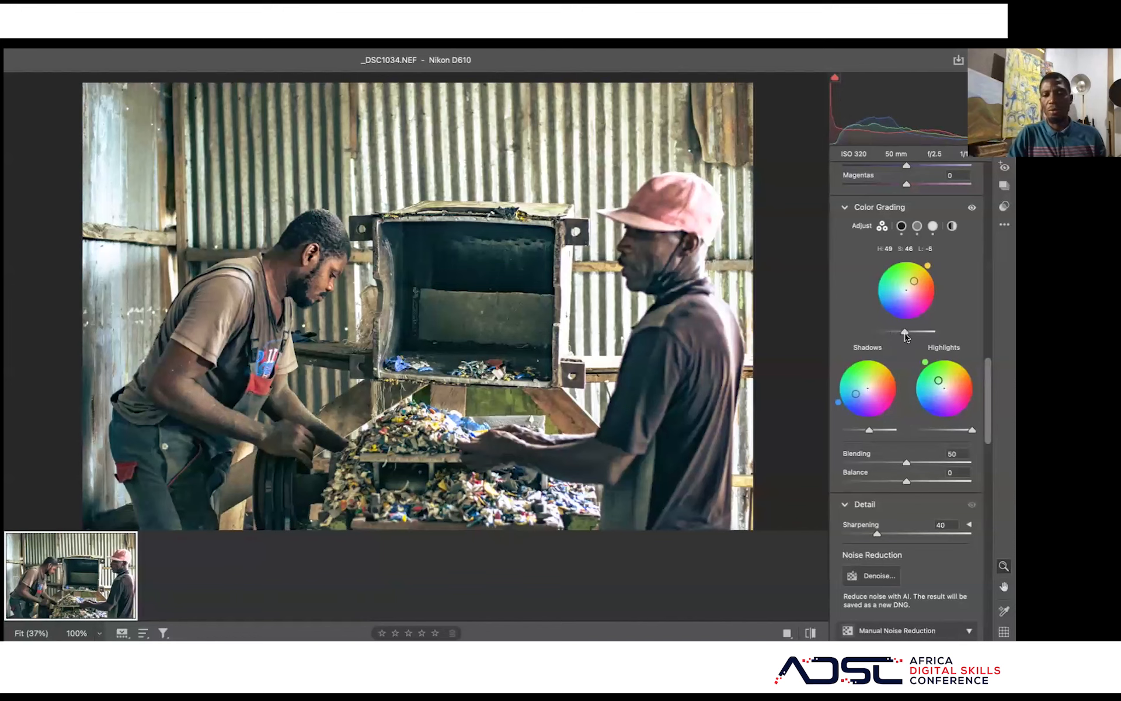
- Try a Color Grading blending of 100, and settle on a blending of 57
scroll(904, 402, down, 4)
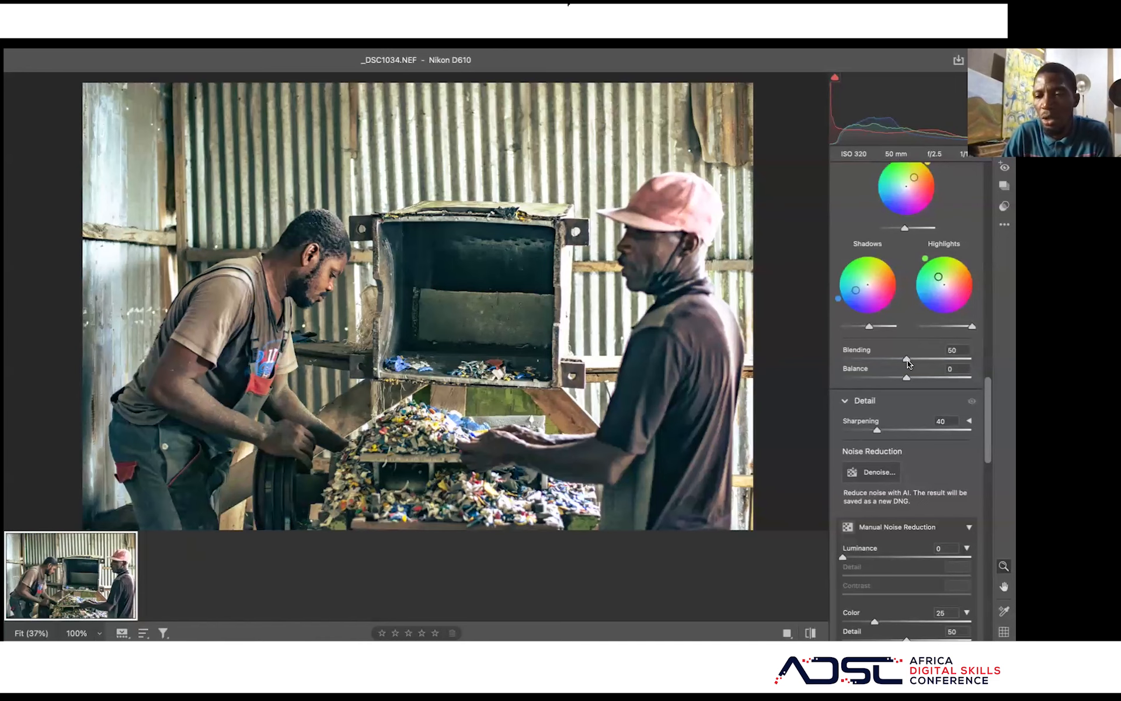
drag(908, 361, 999, 370)
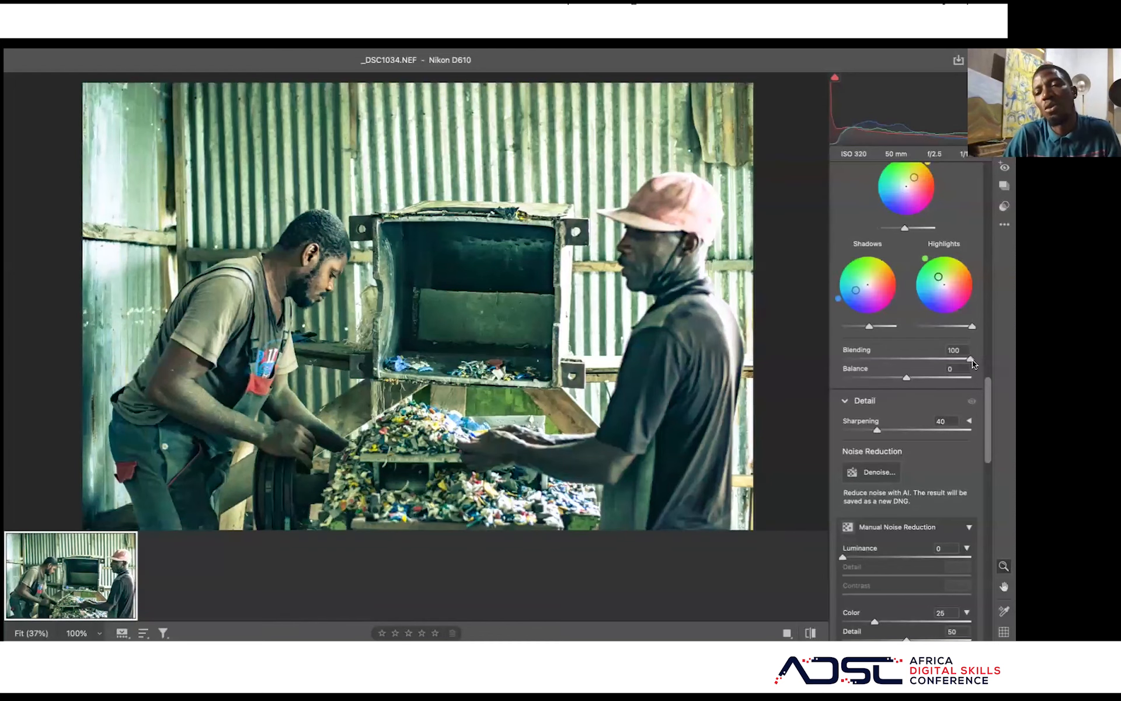
drag(938, 354, 921, 358)
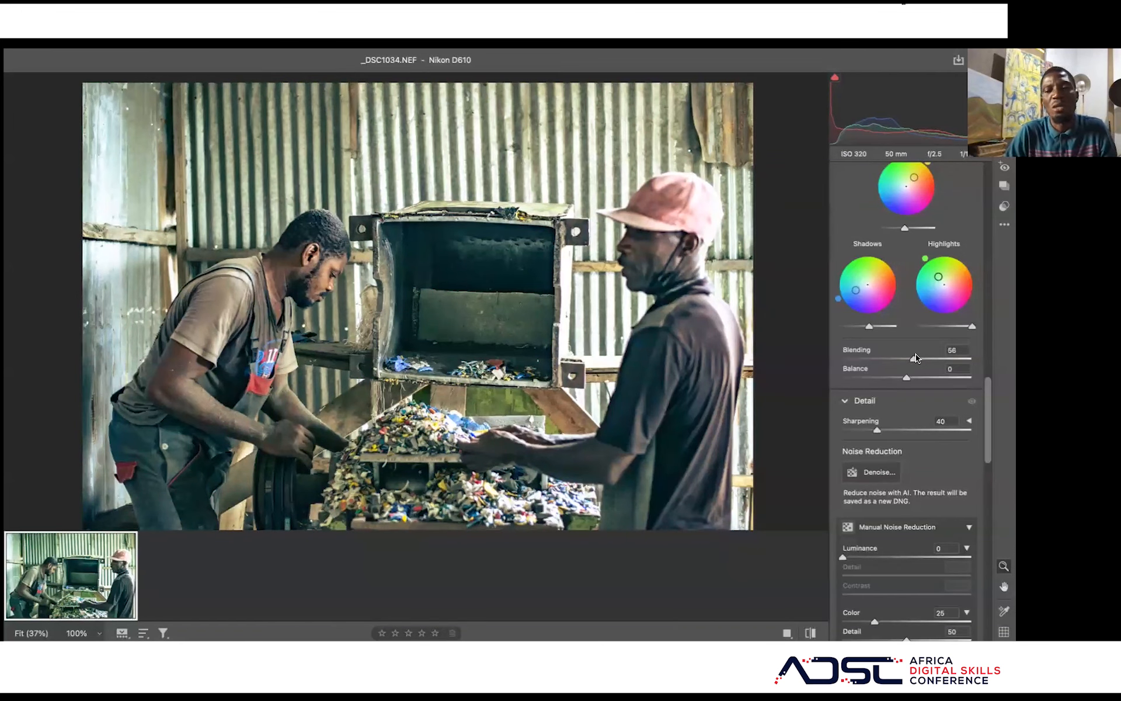
drag(916, 357, 918, 357)
- Try Color Grading balance values of +35 and -47, and settle on a balance of +11
scroll(916, 354, down, 1)
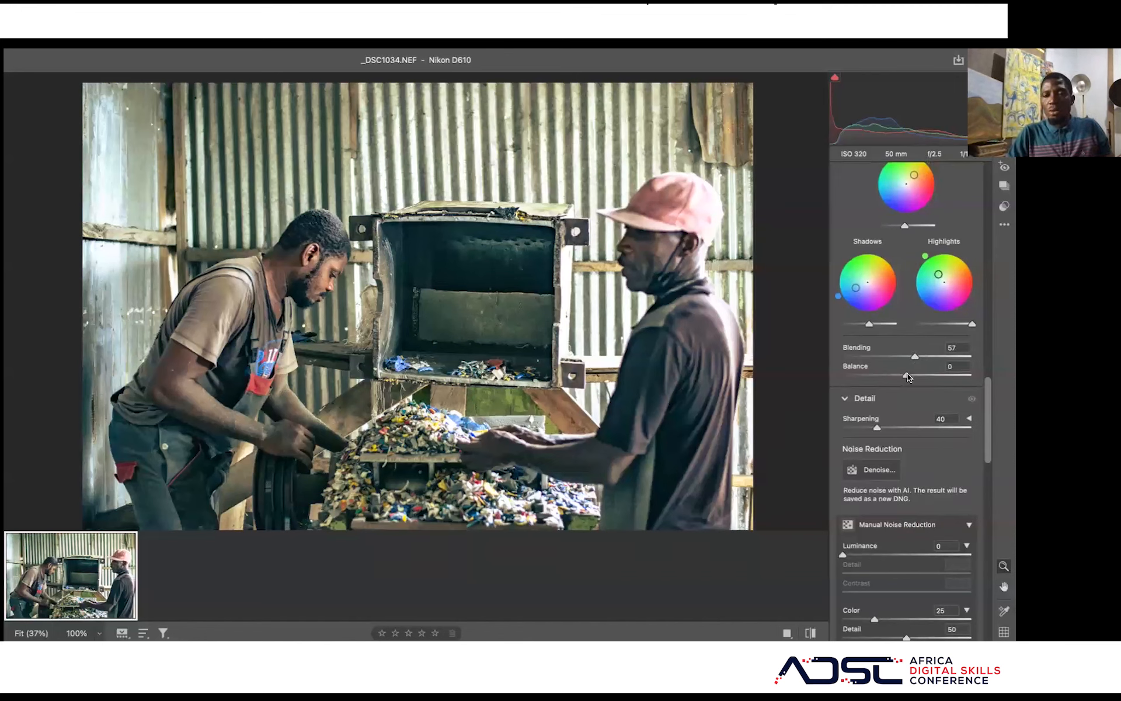
drag(928, 374, 932, 374)
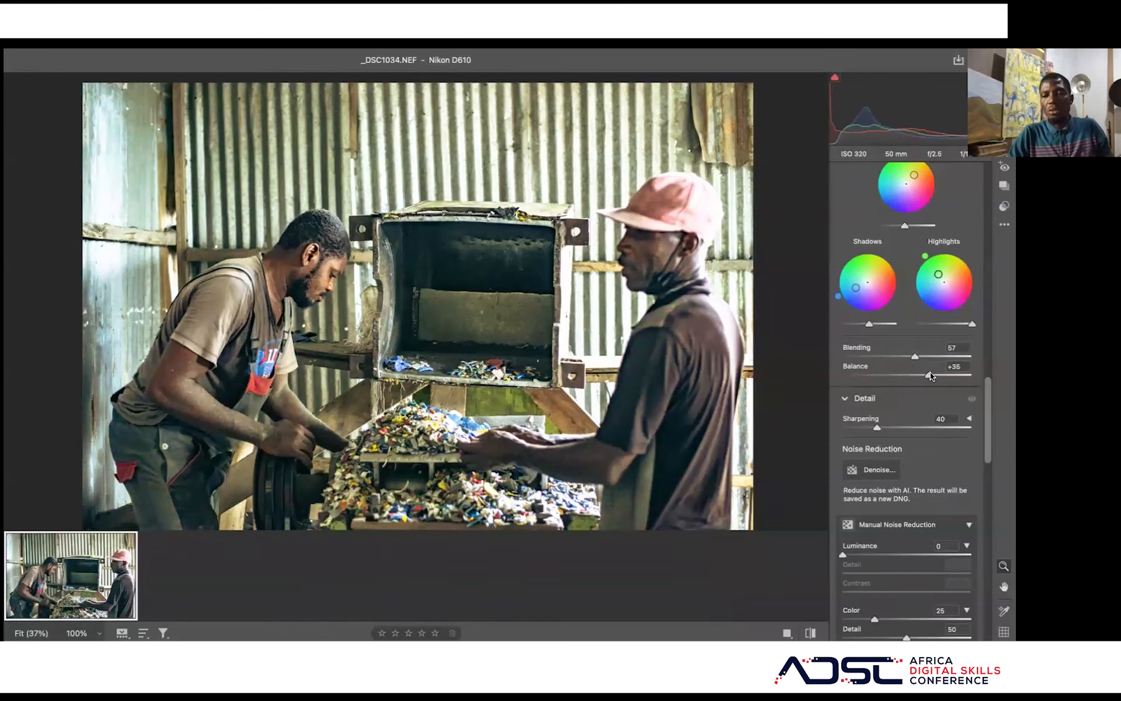
drag(931, 373, 878, 370)
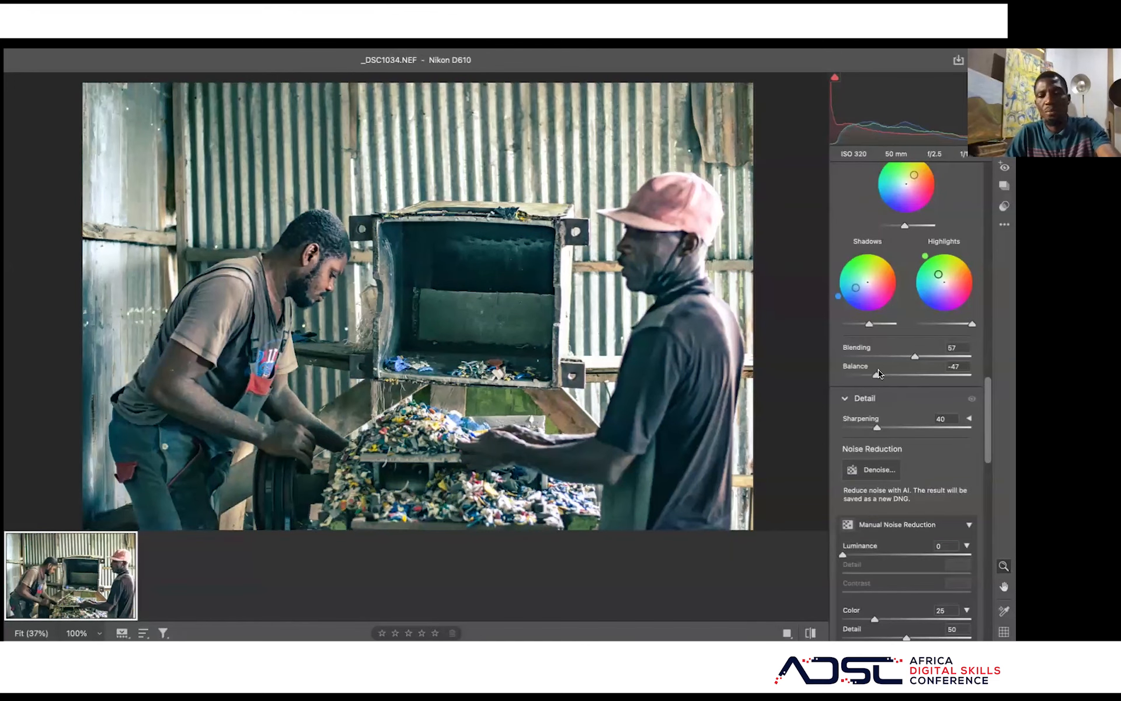
drag(878, 370, 893, 370)
drag(892, 370, 911, 374)
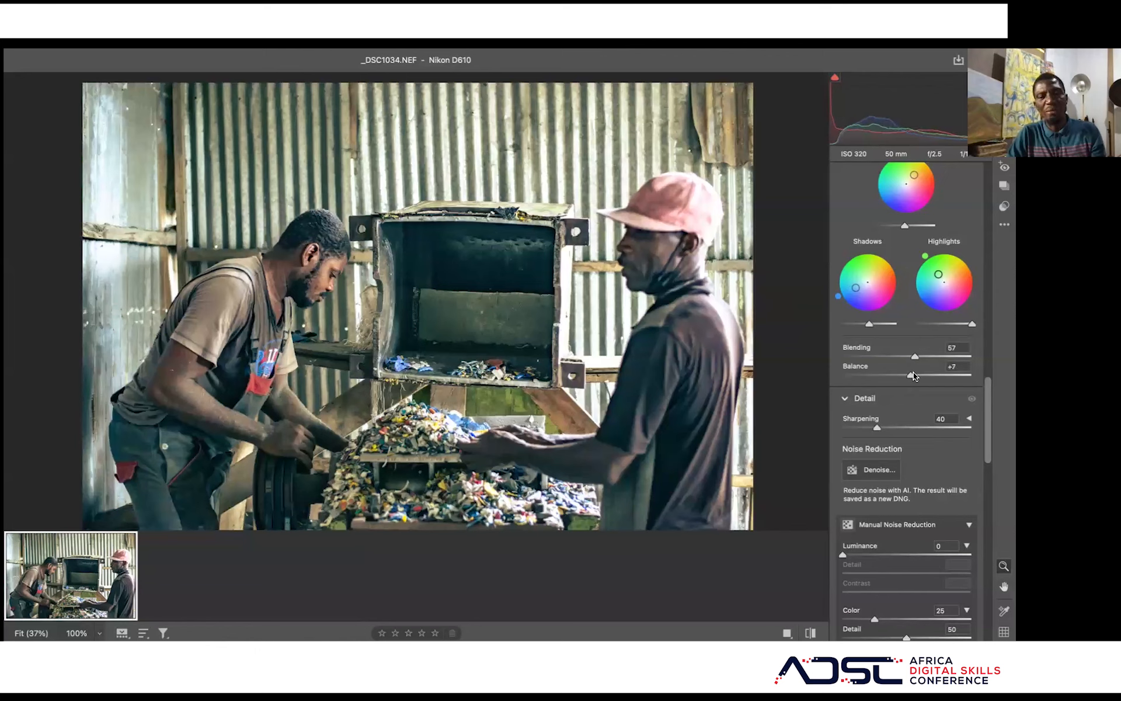
drag(914, 374, 916, 374)
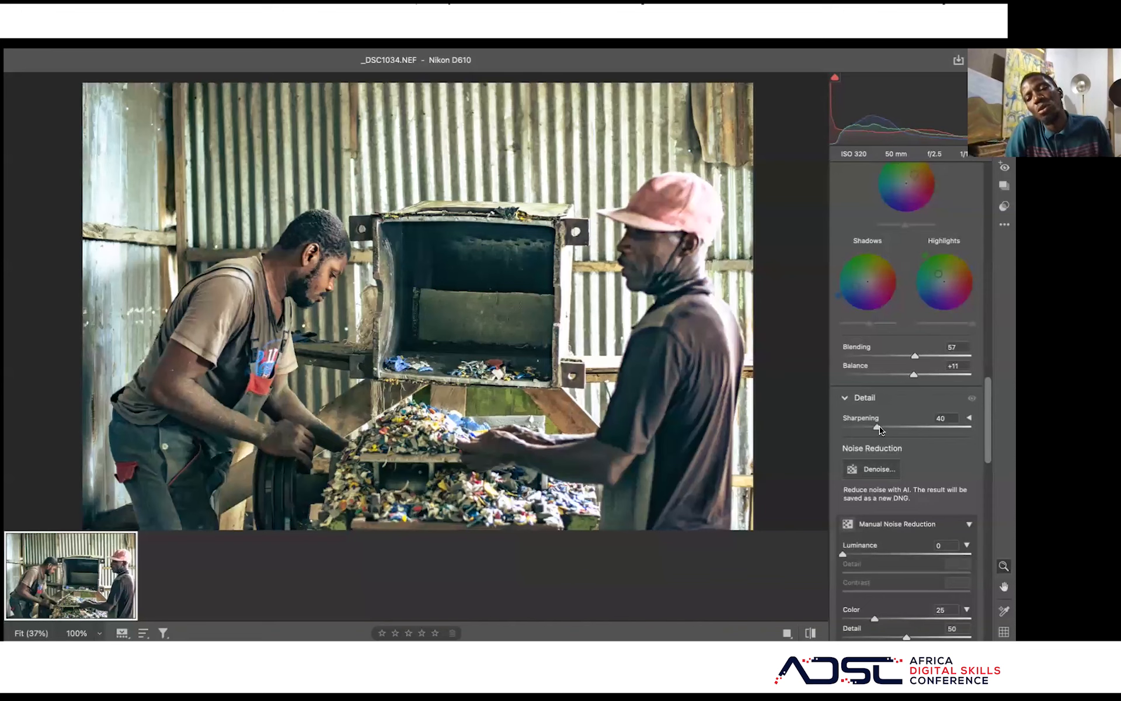
- Set the image's sharpening to 59
drag(909, 428, 902, 429)
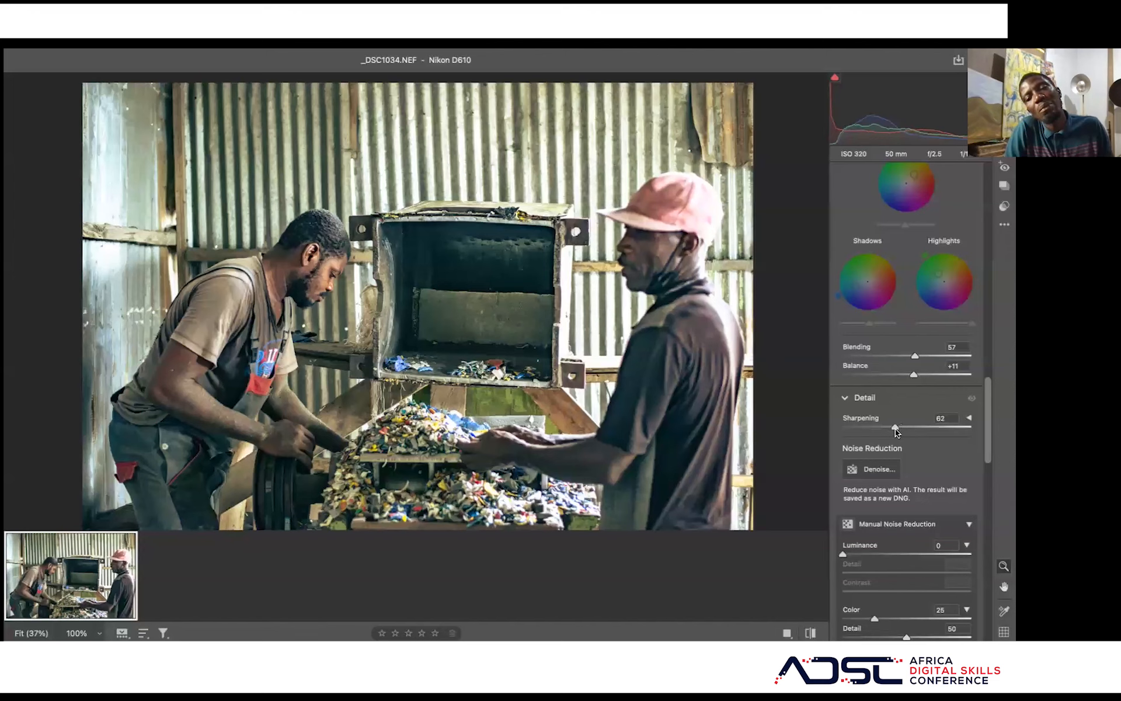
drag(895, 429, 894, 428)
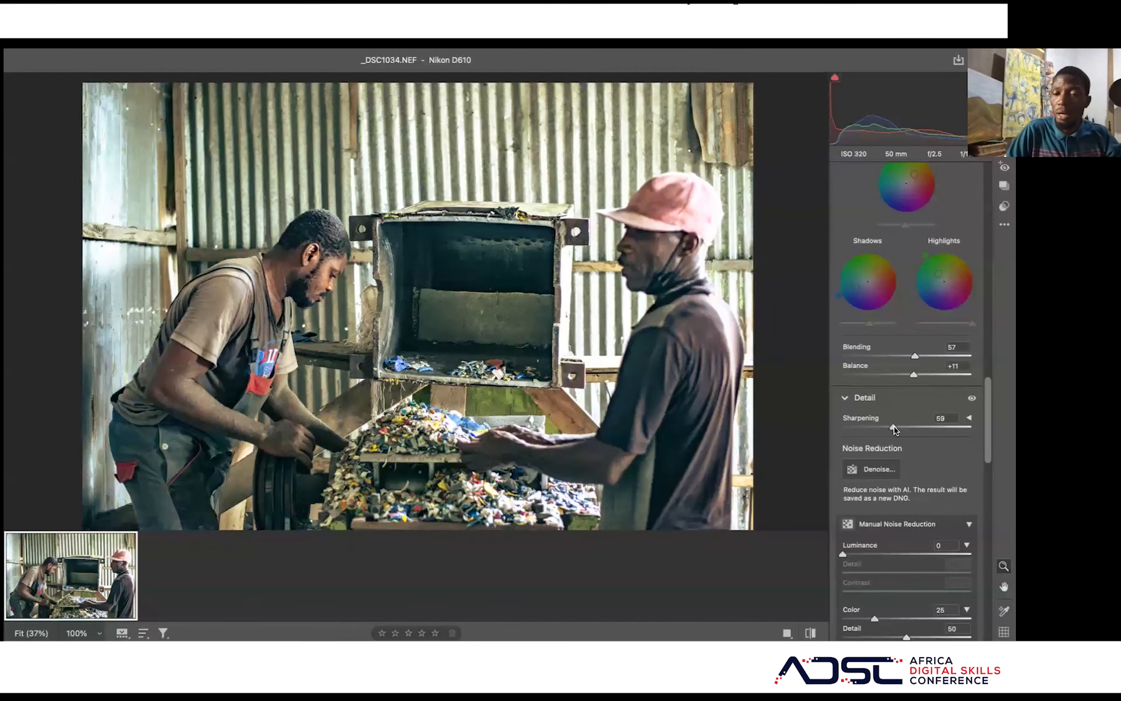
- Check the noise in the machine's dark interior and apply AI Denoise to the photo with an amount of 84
scroll(881, 449, down, 5)
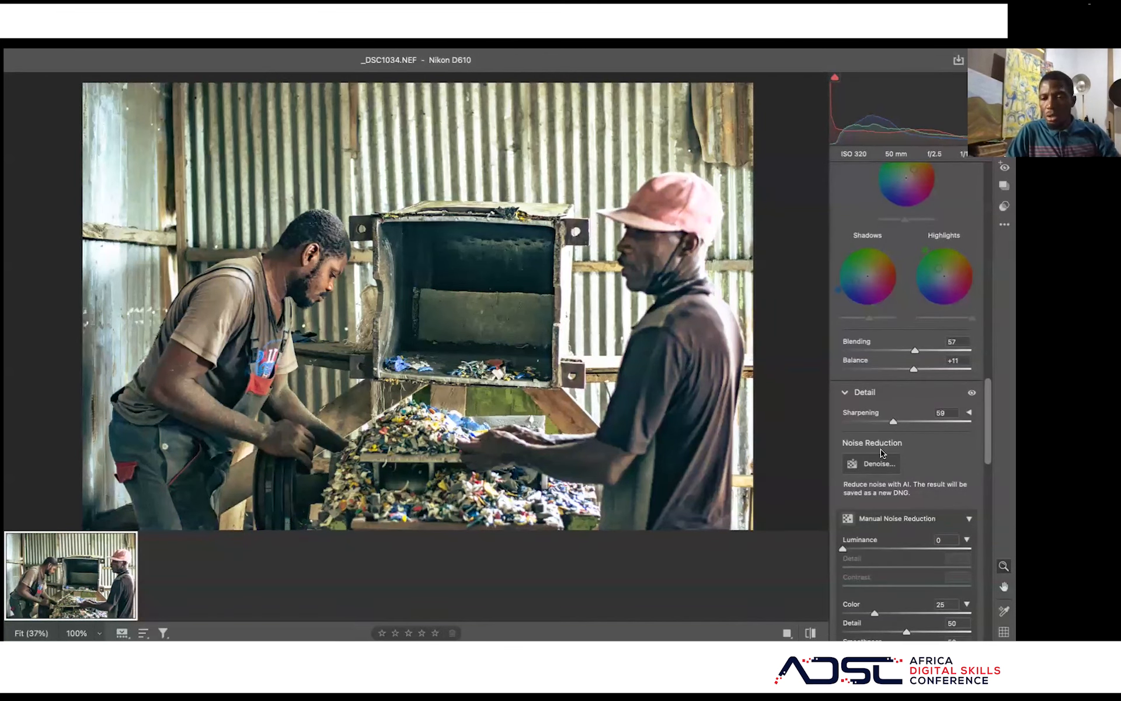
scroll(869, 344, down, 1)
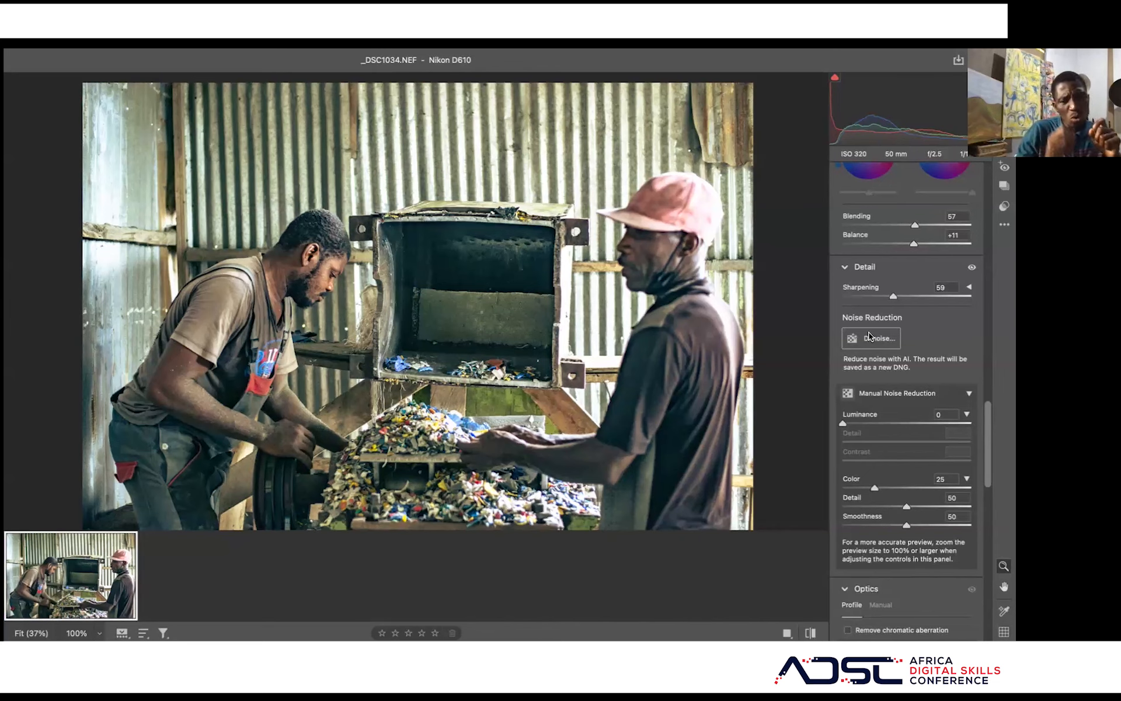
click(348, 257)
scroll(704, 353, right, 2)
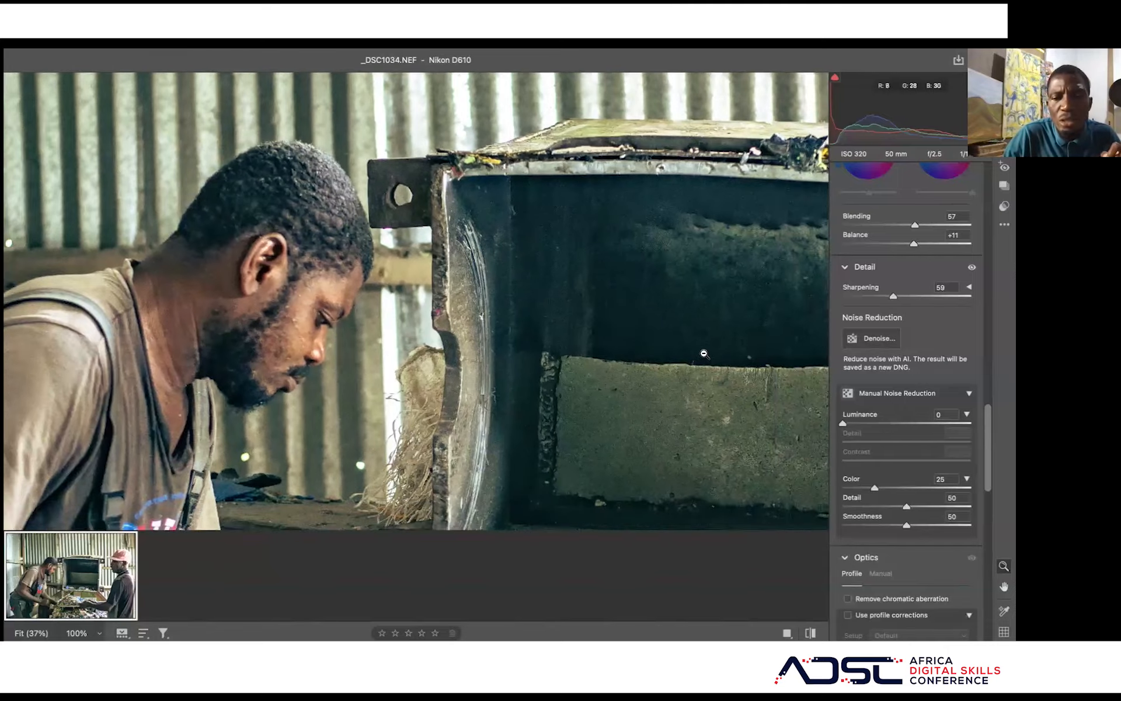
scroll(704, 353, right, 3)
scroll(704, 354, down, 2)
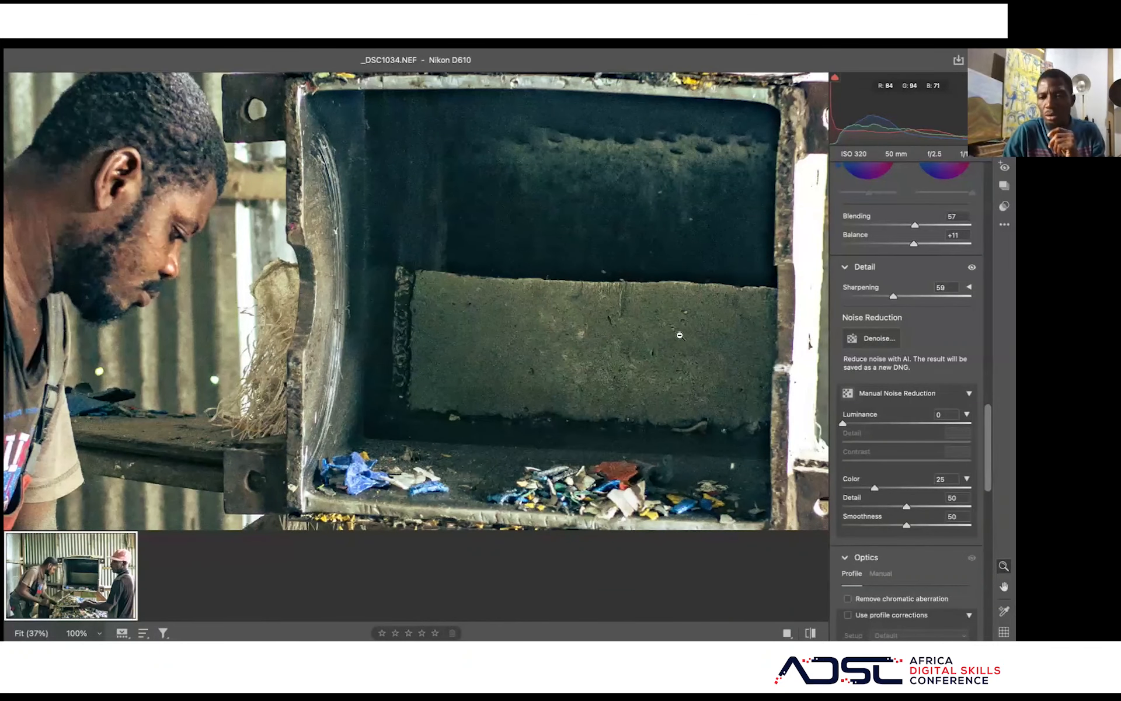
click(879, 337)
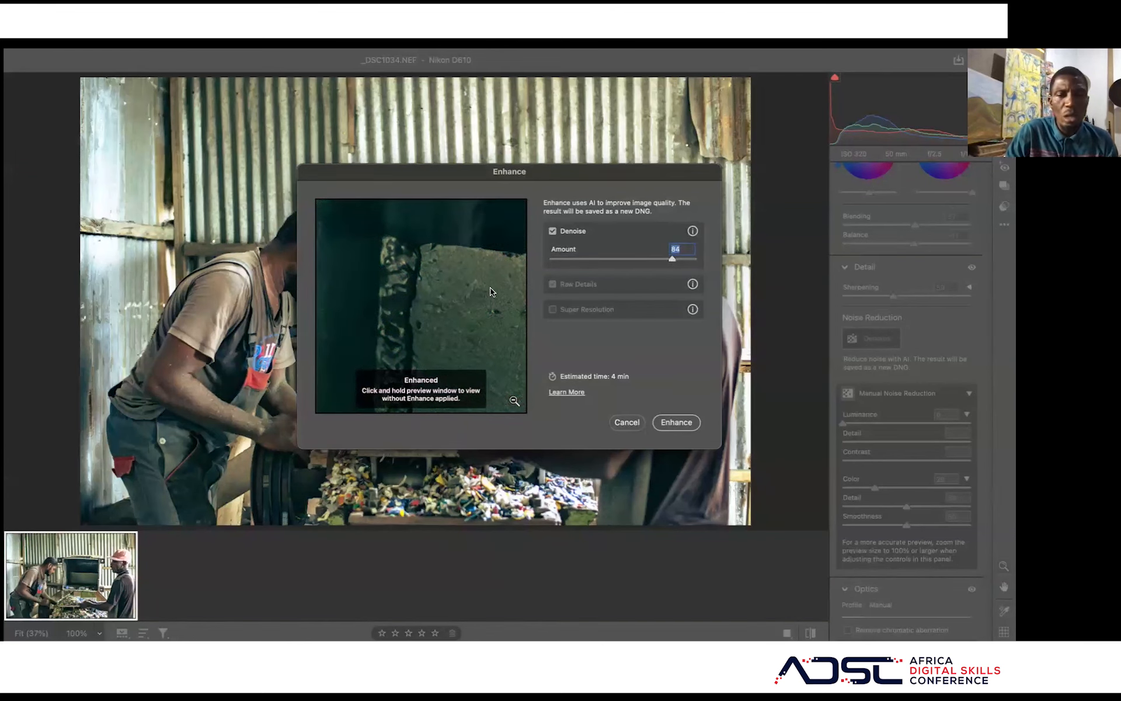
click(376, 273)
drag(471, 315, 380, 276)
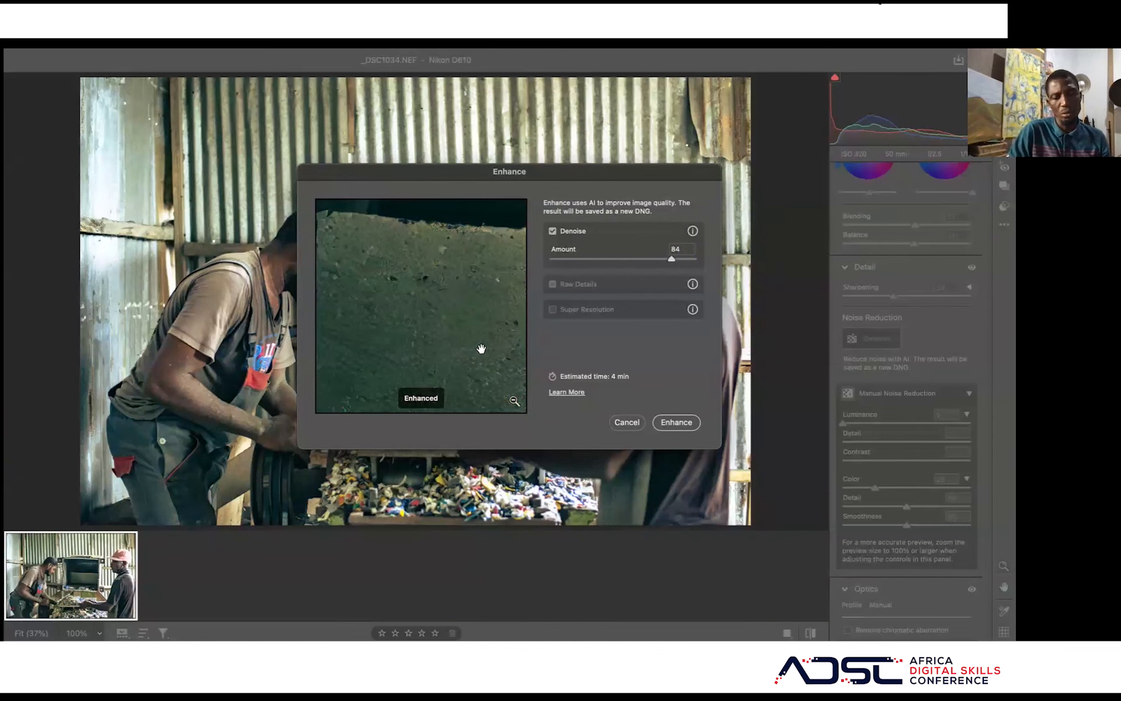
click(676, 422)
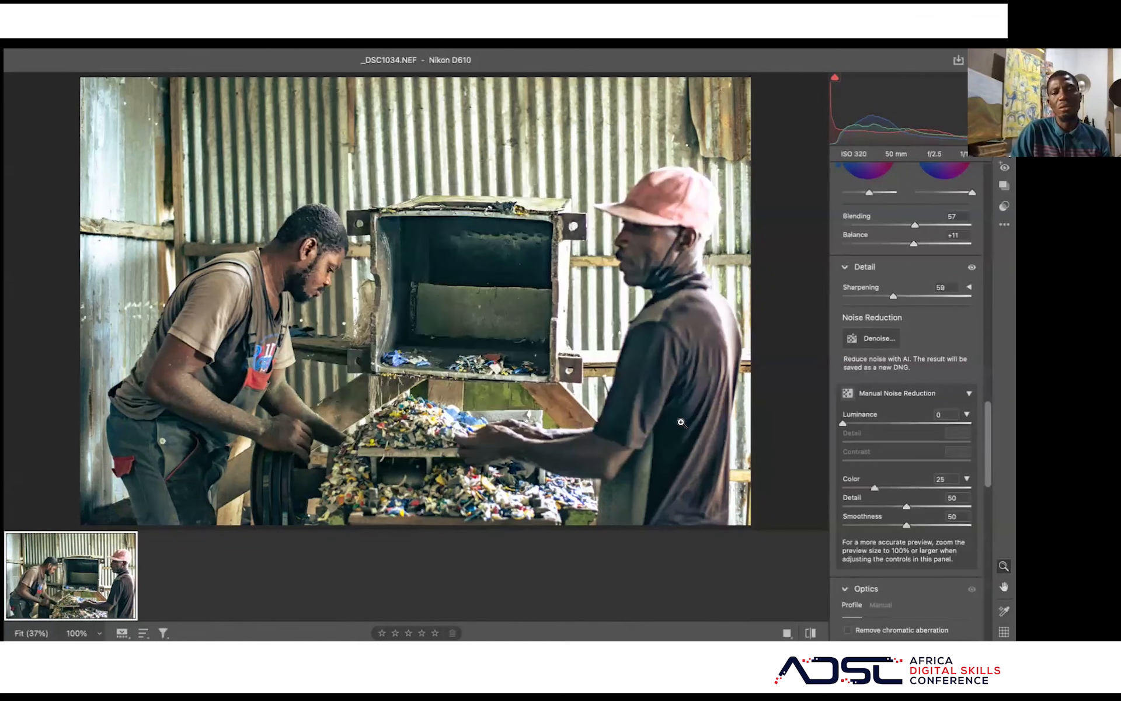
- Inspect the bending man's face and the machine's dark interior at close range for noise
click(306, 303)
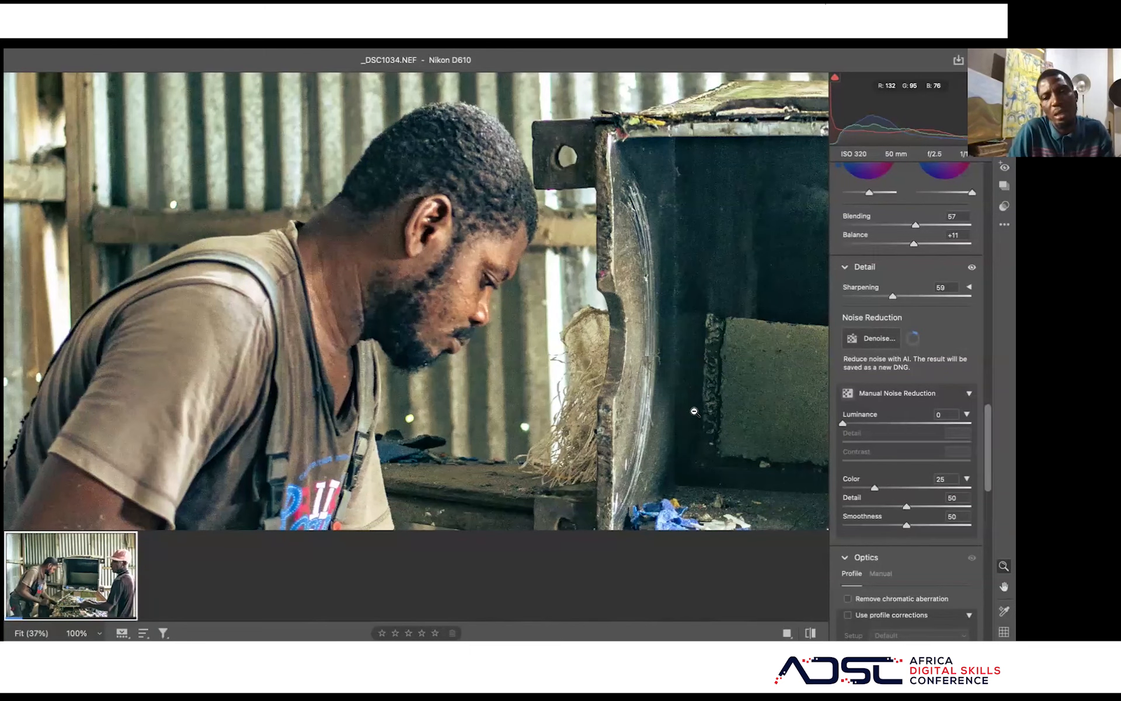
scroll(694, 412, right, 2)
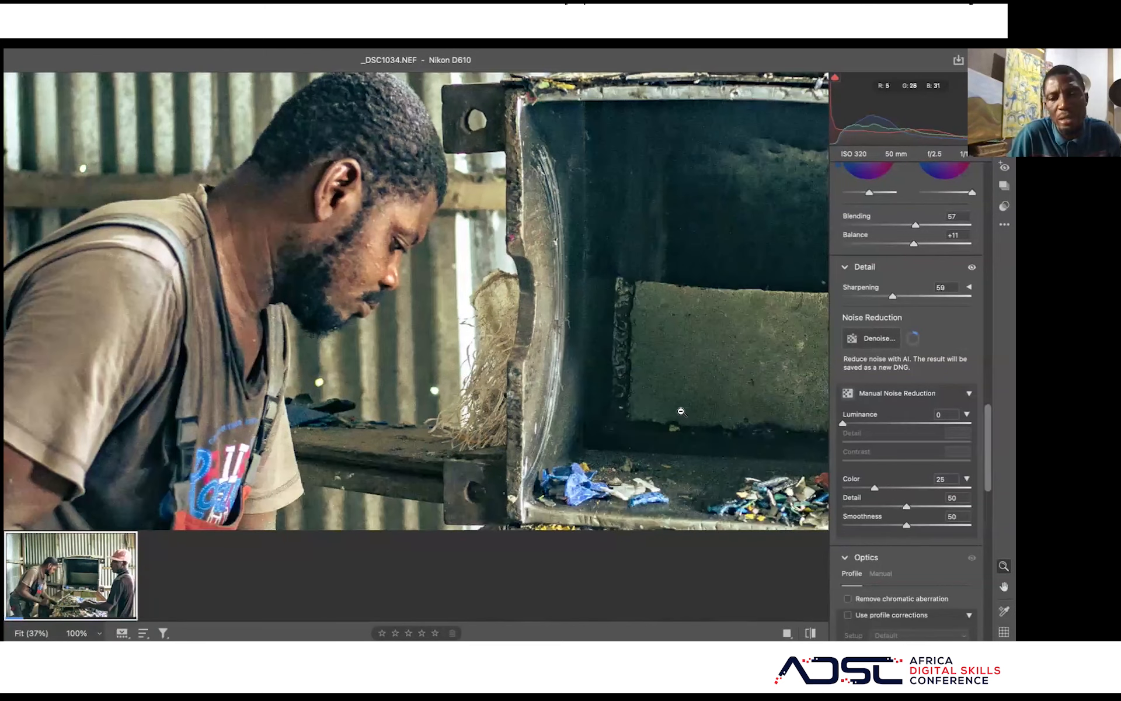
scroll(681, 411, right, 1)
scroll(643, 391, right, 3)
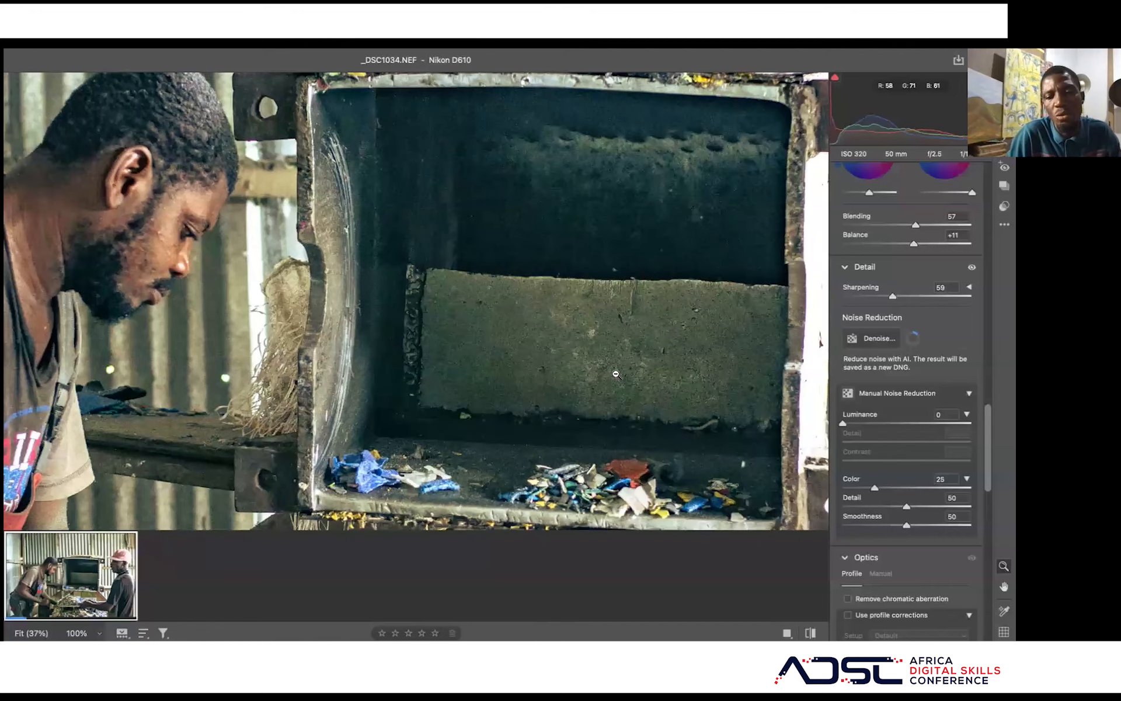
scroll(616, 374, right, 2)
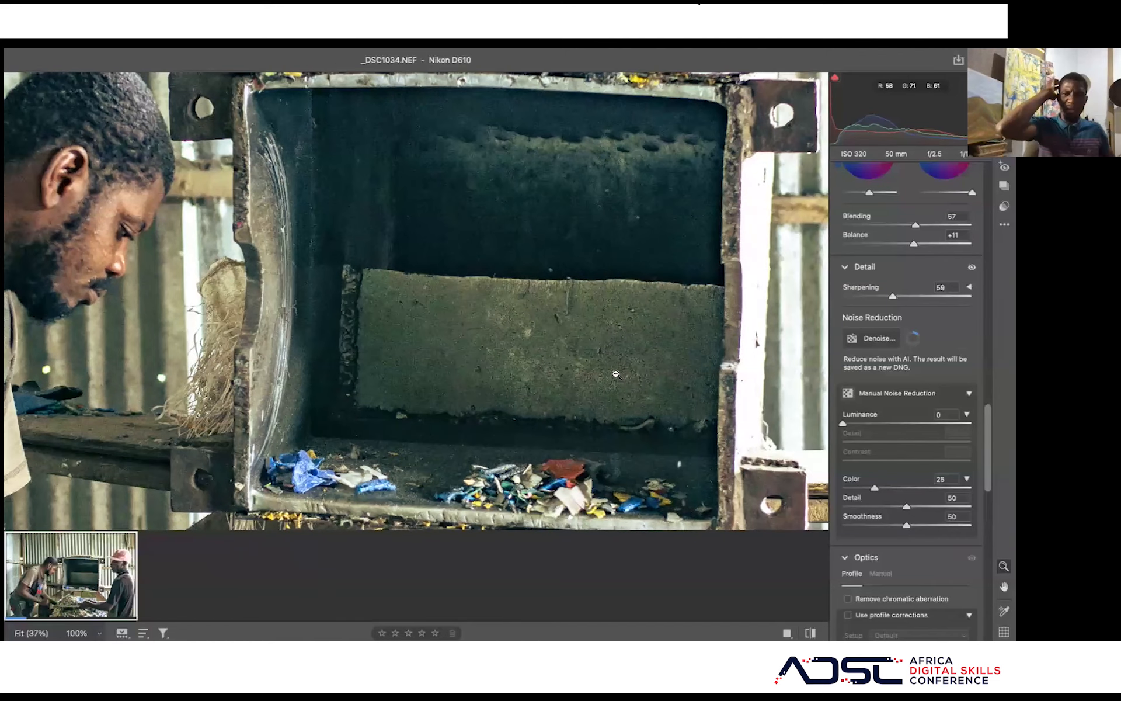
- Inspect the denoised copy at close range around the capped man's face, arm and the plastic pile
scroll(587, 344, right, 1)
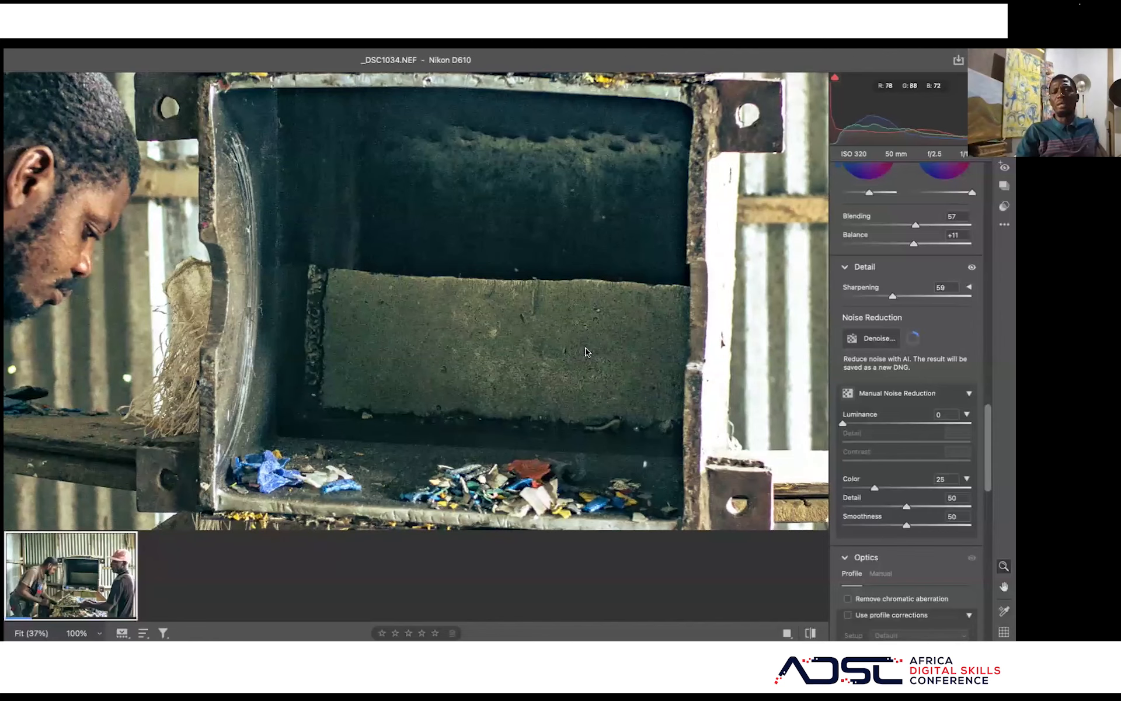
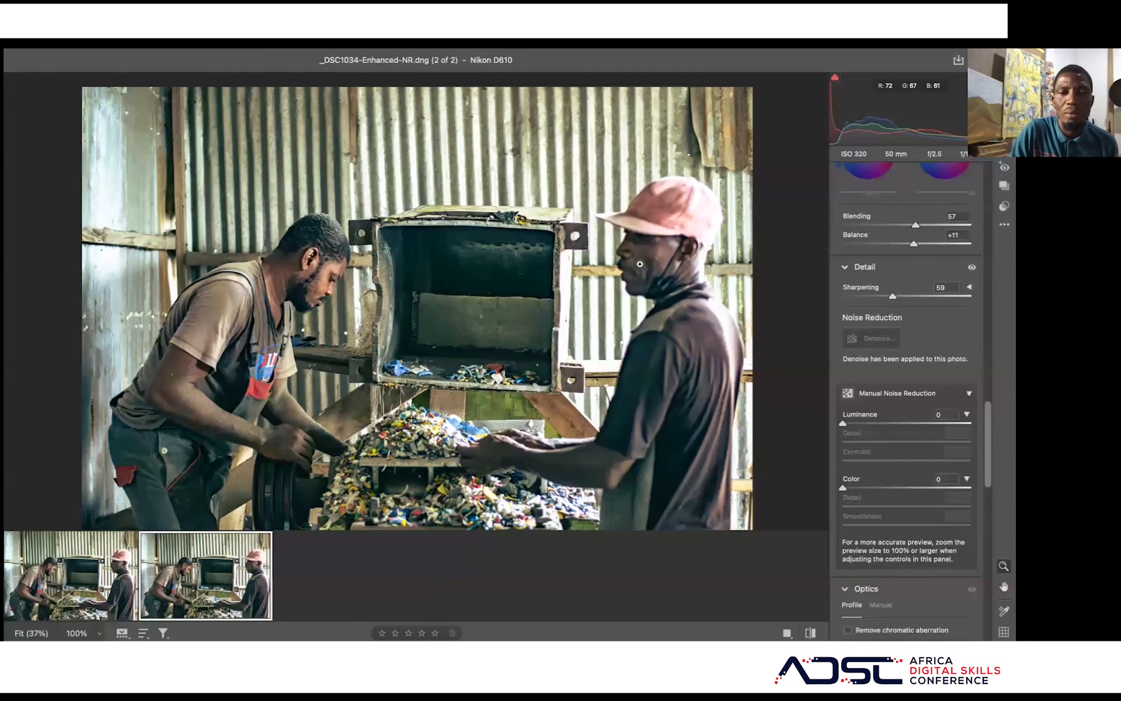
click(641, 265)
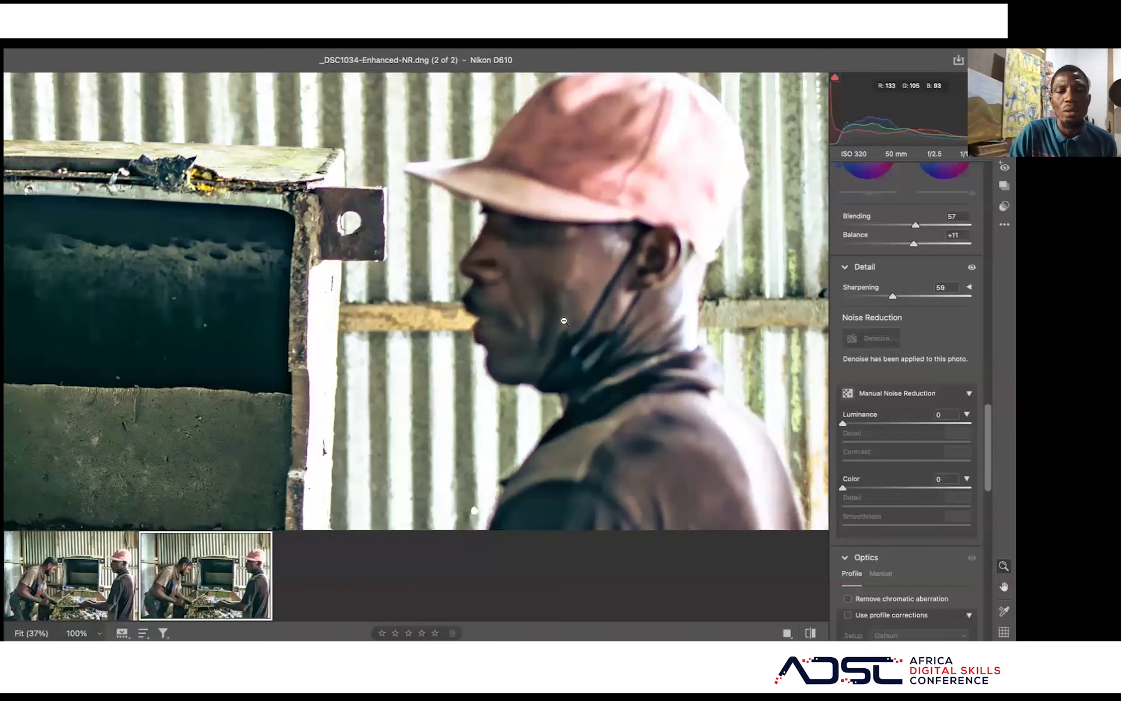
scroll(564, 321, down, 5)
scroll(565, 322, down, 3)
scroll(564, 321, left, 2)
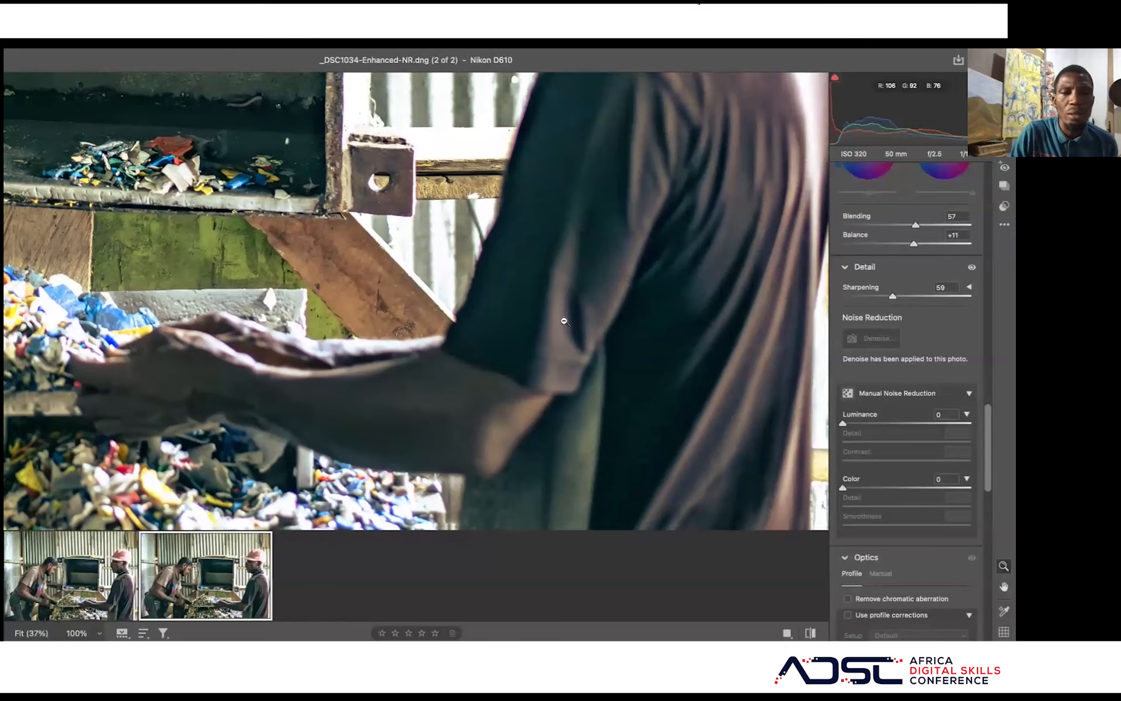
scroll(565, 322, up, 2)
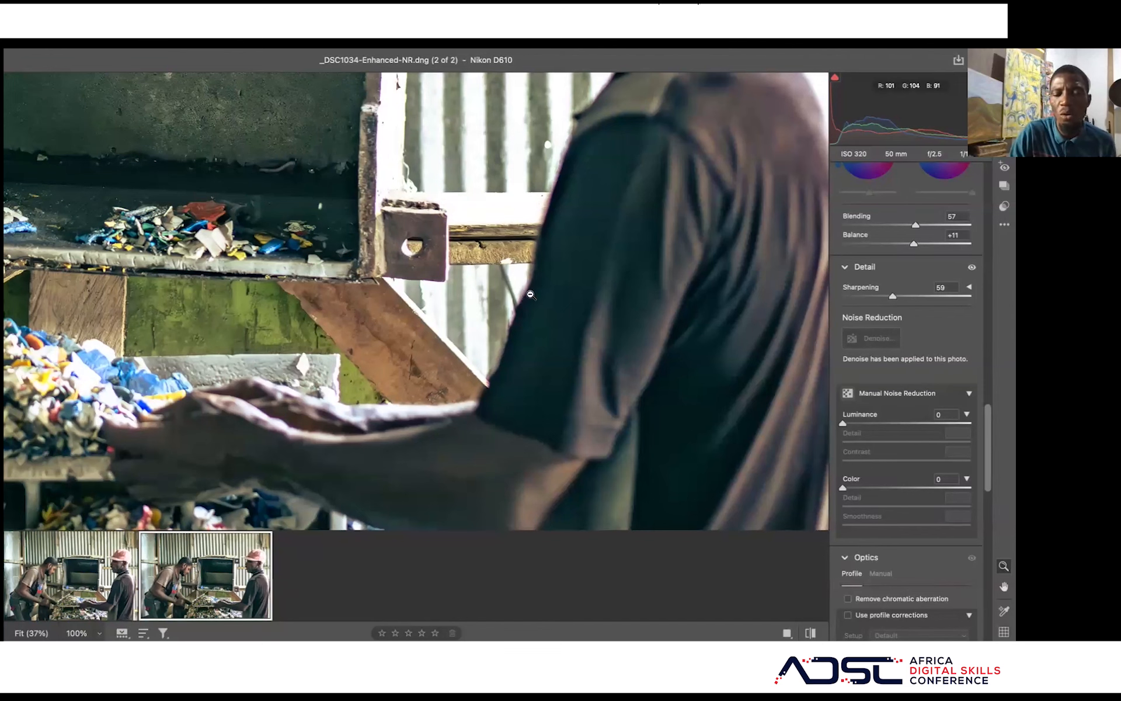
- Turn on chromatic aberration removal and set the Defringe purple amount to 7
scroll(913, 524, down, 3)
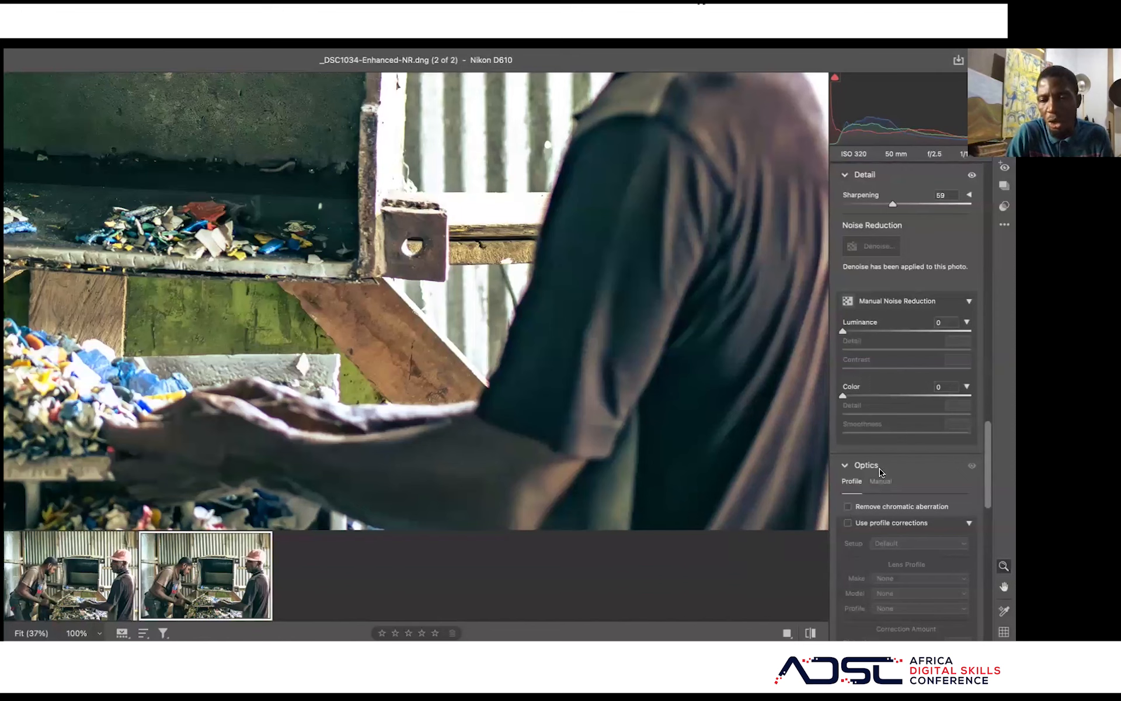
click(848, 507)
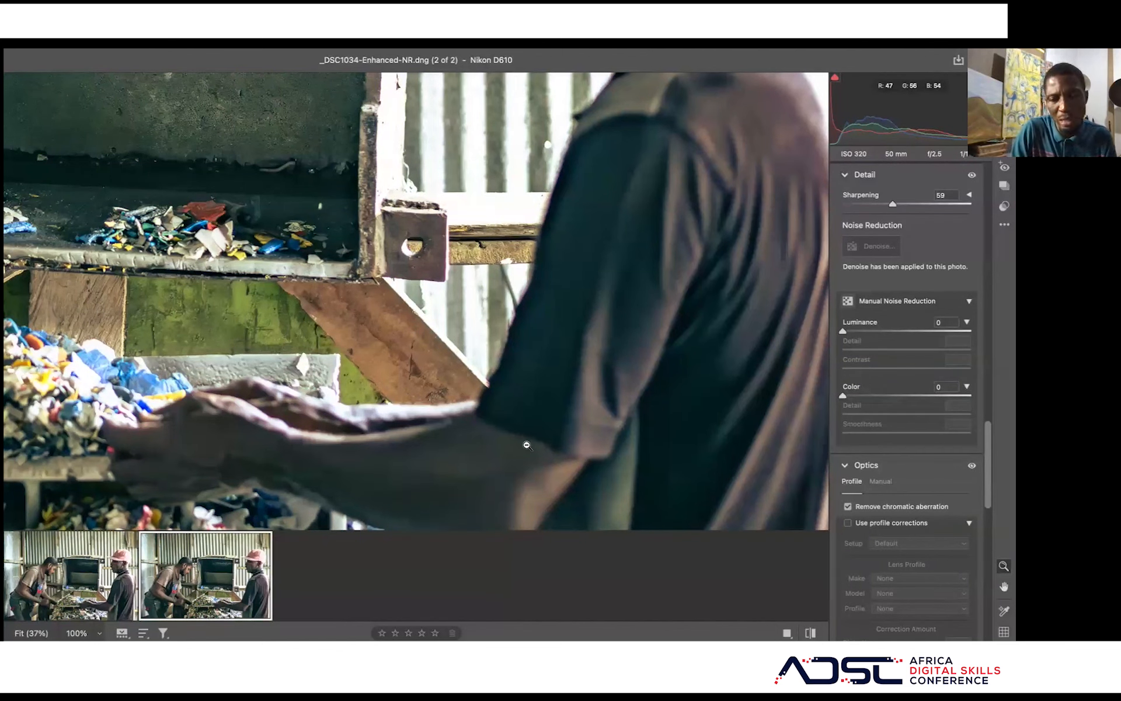
click(876, 481)
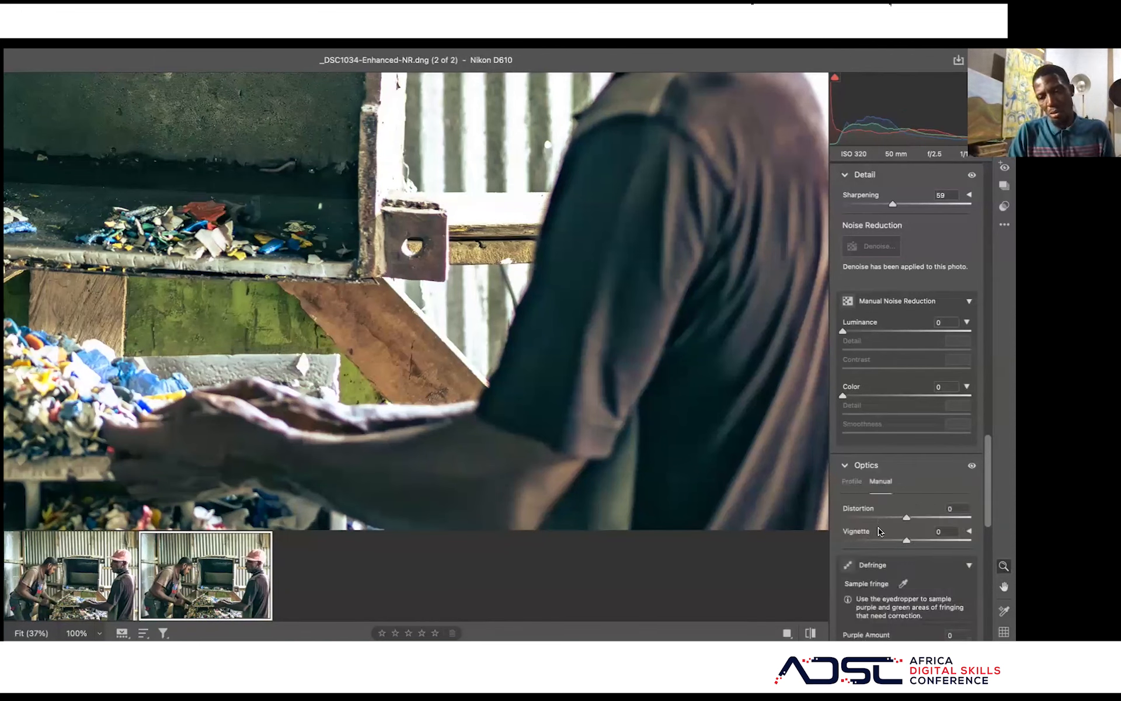
scroll(884, 541, down, 5)
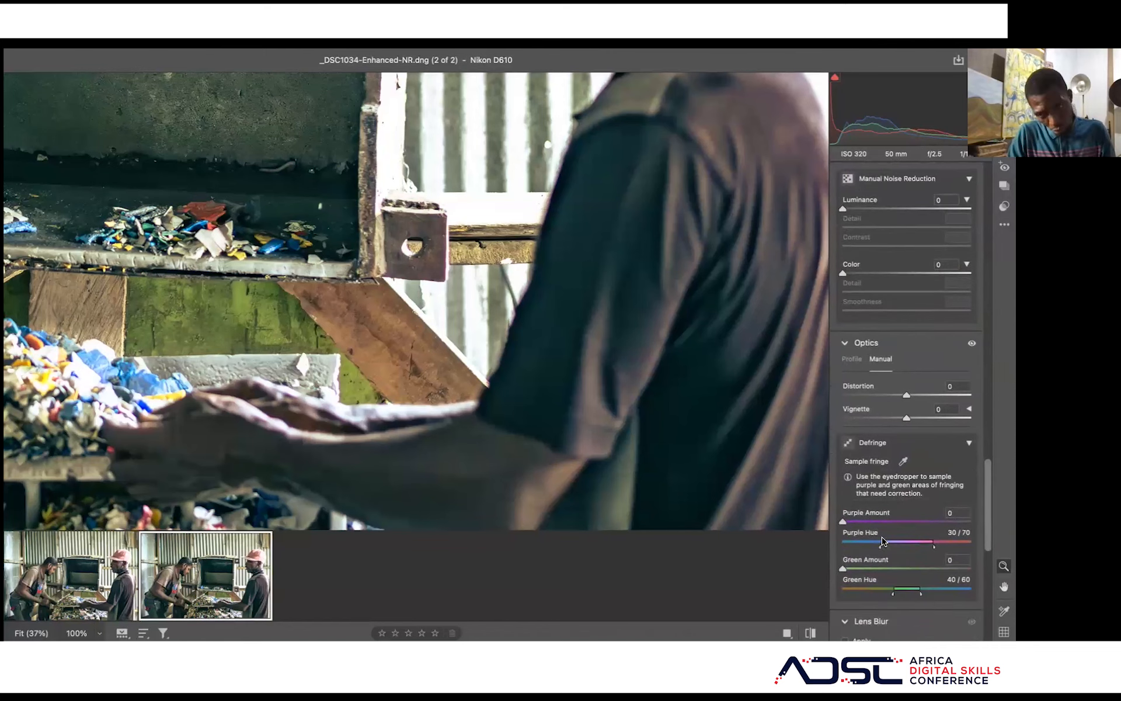
scroll(884, 540, down, 1)
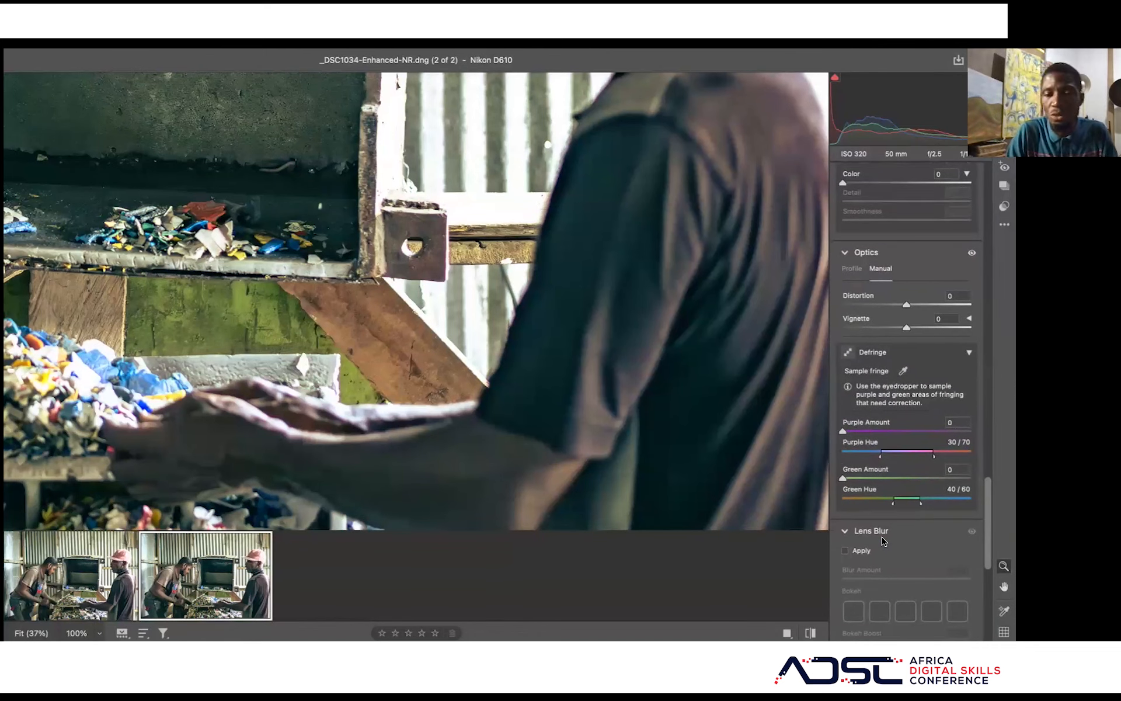
scroll(884, 541, down, 1)
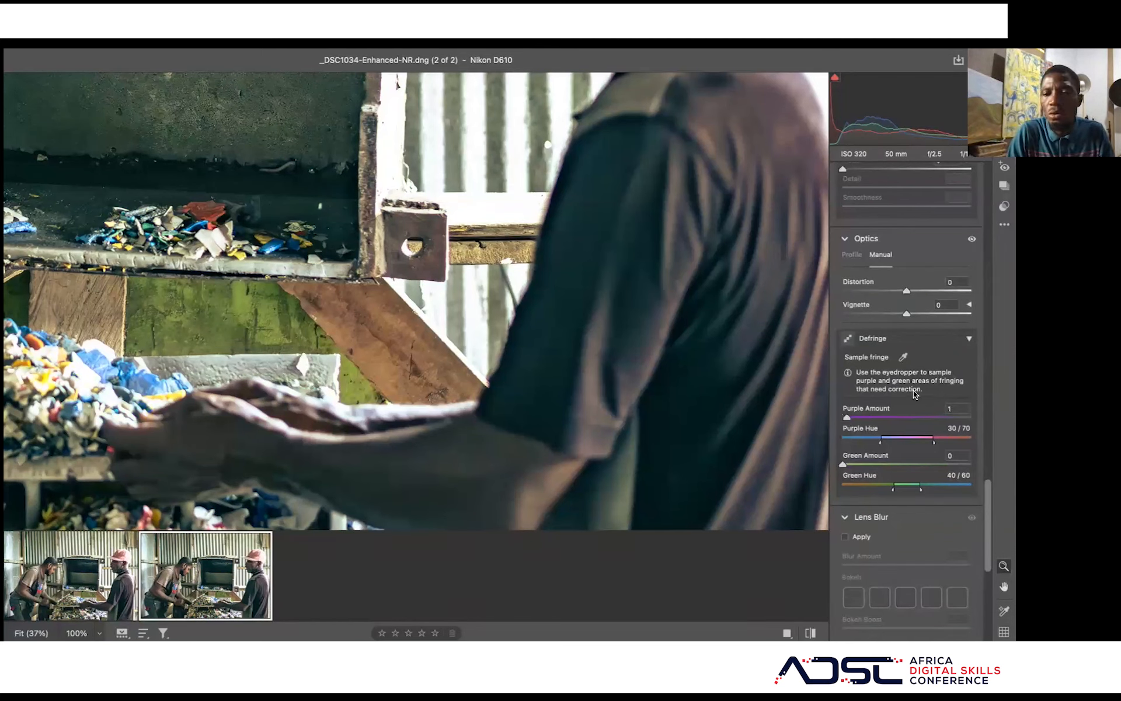
key(shift+Up)
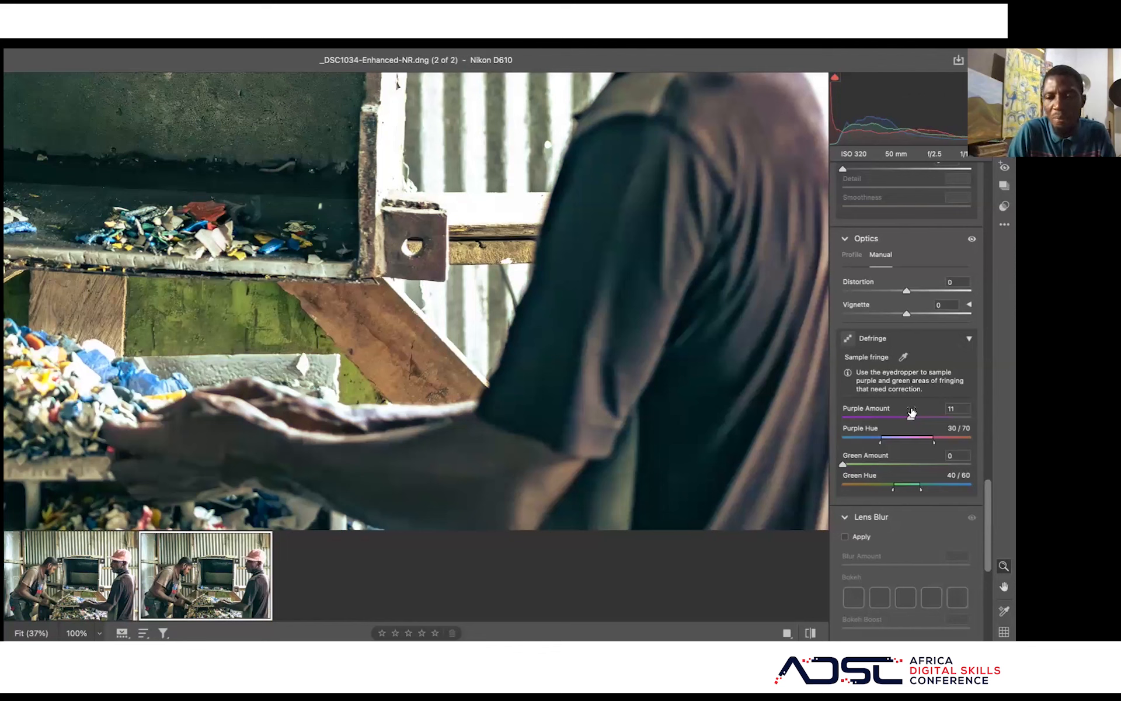
drag(913, 420, 903, 425)
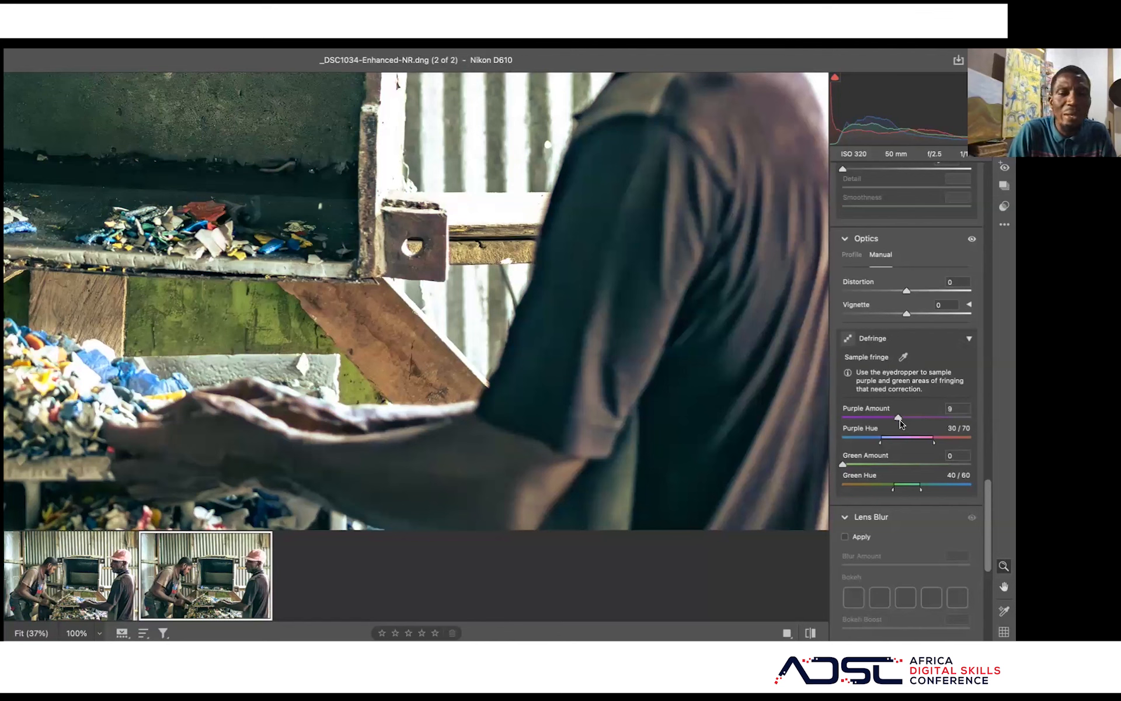
drag(898, 419, 891, 424)
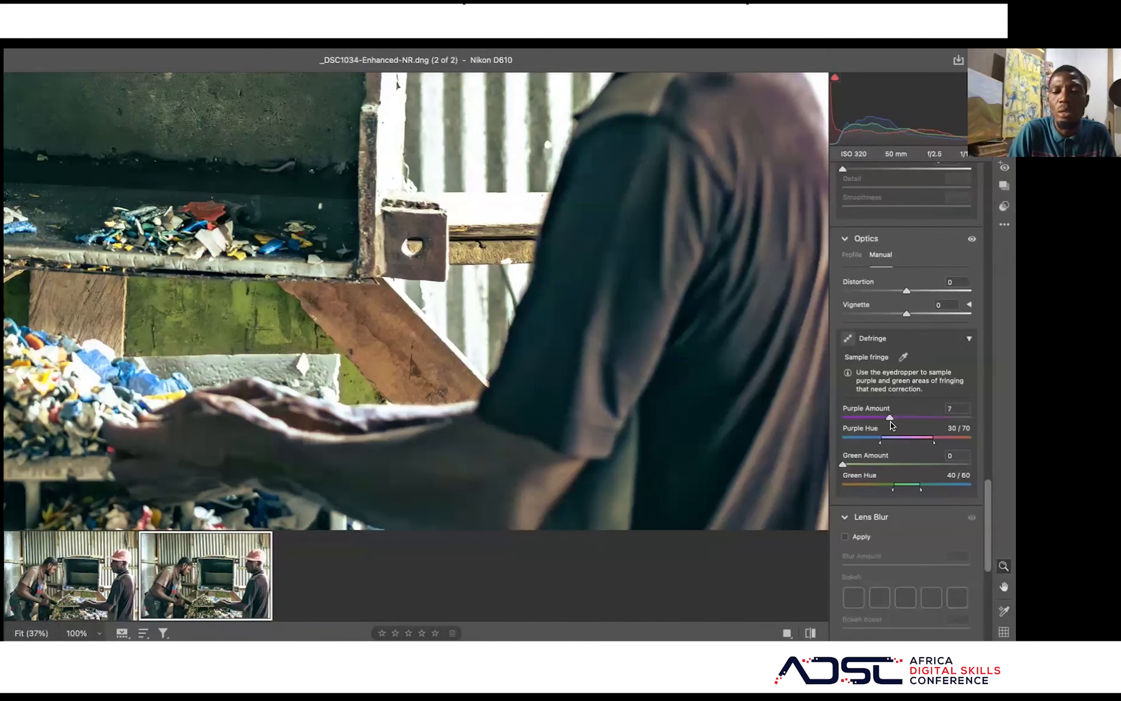
click(367, 315)
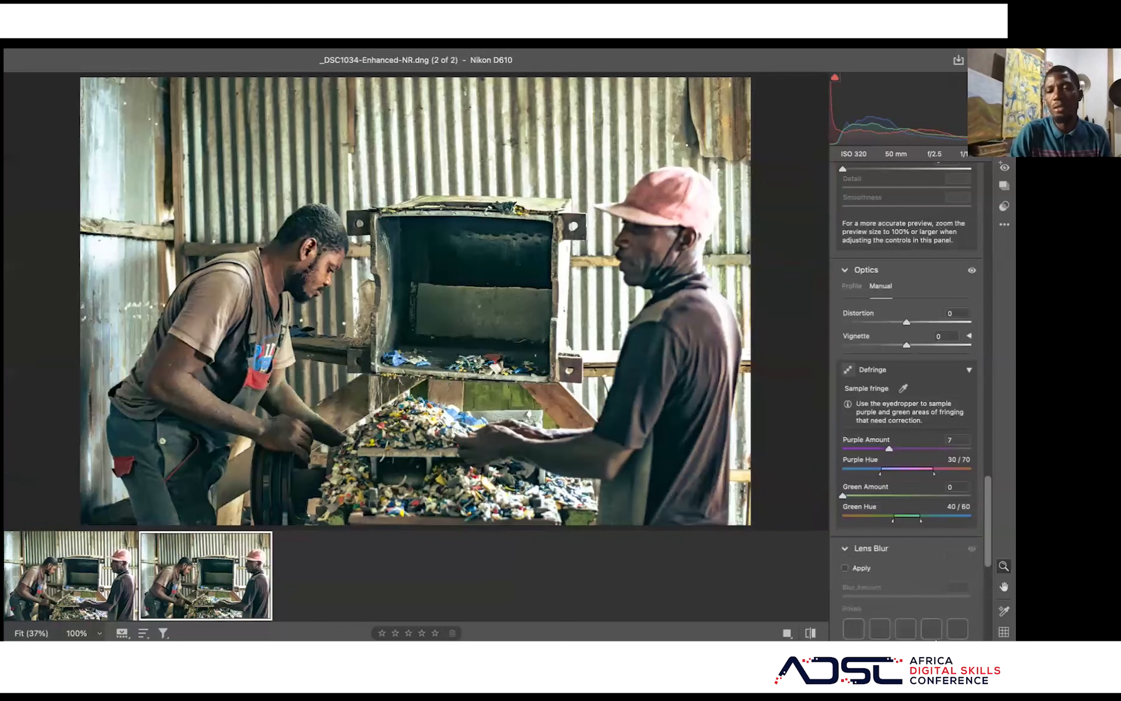
click(965, 371)
scroll(944, 543, down, 8)
scroll(944, 544, up, 15)
scroll(944, 543, up, 15)
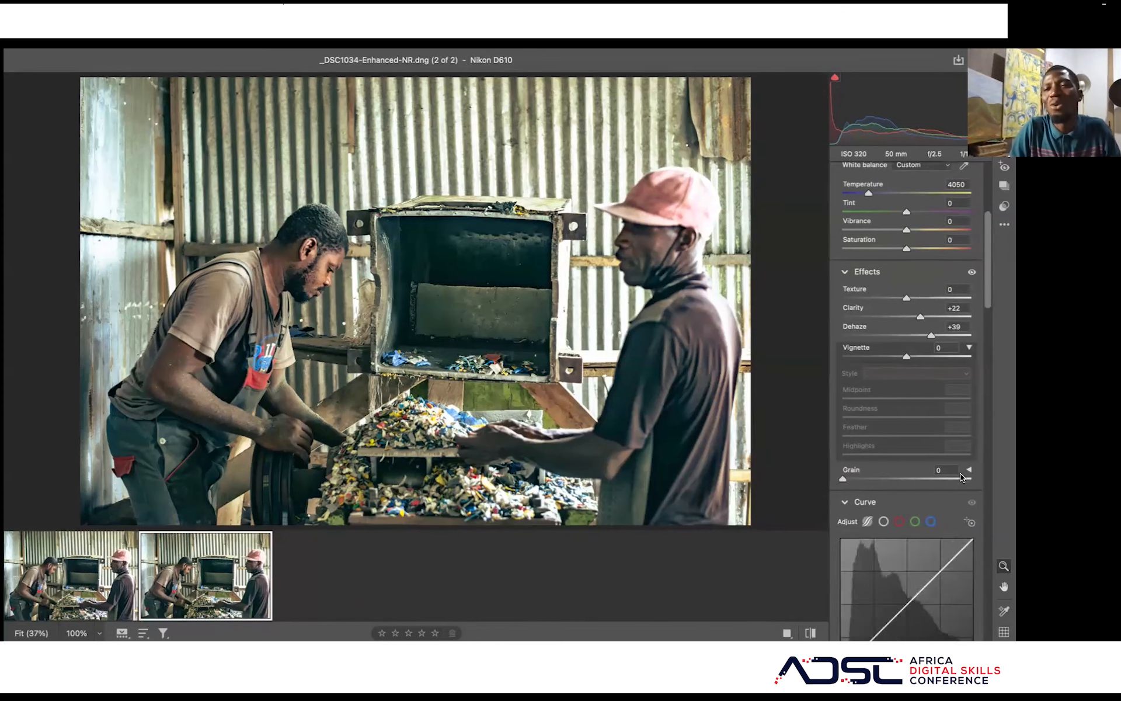
scroll(962, 477, down, 2)
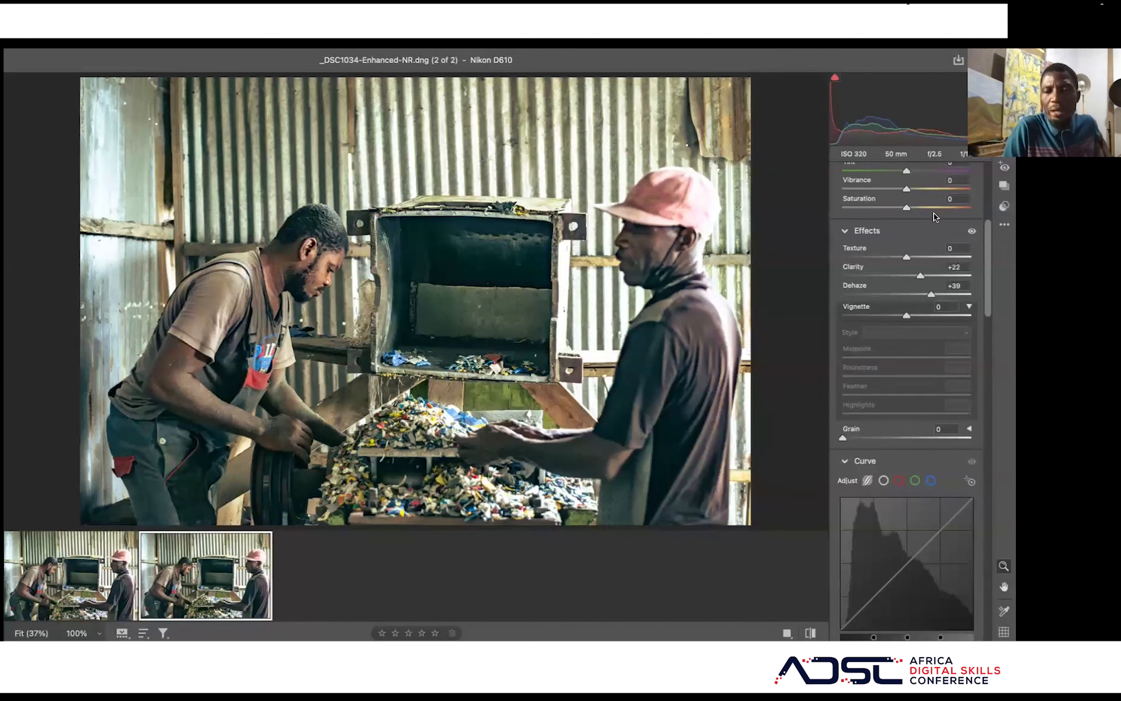
scroll(934, 212, up, 2)
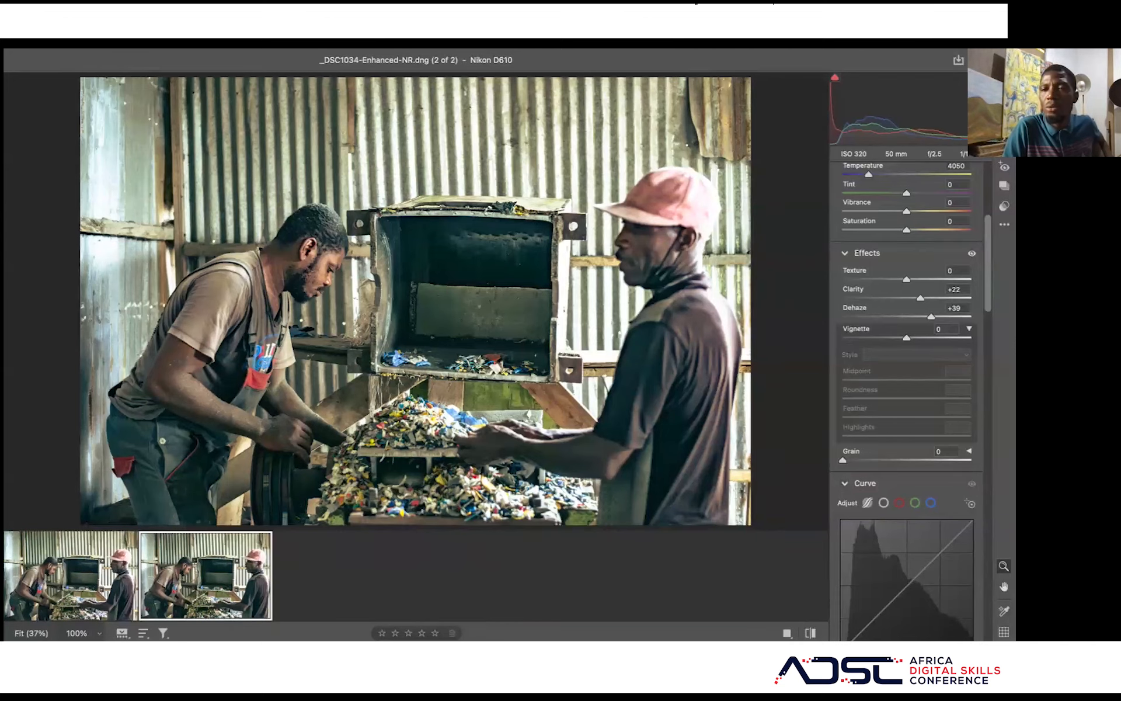
- Rotate the photo's crop to an angle of -5.42 and apply it
key(c)
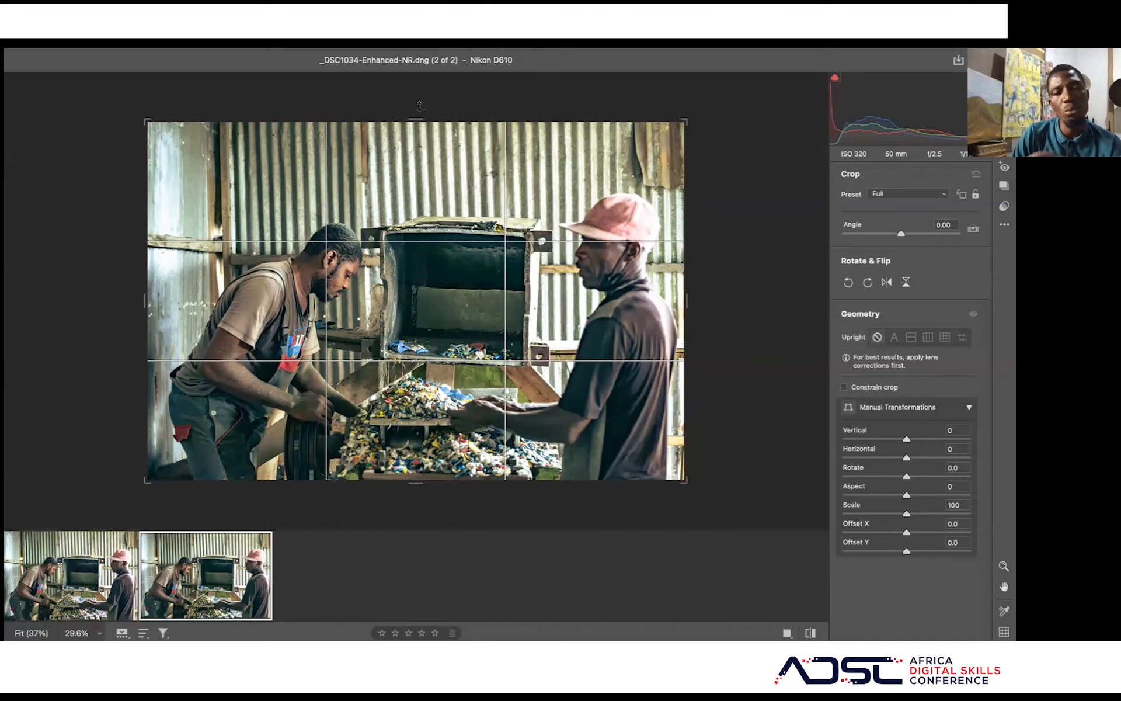
drag(420, 105, 419, 105)
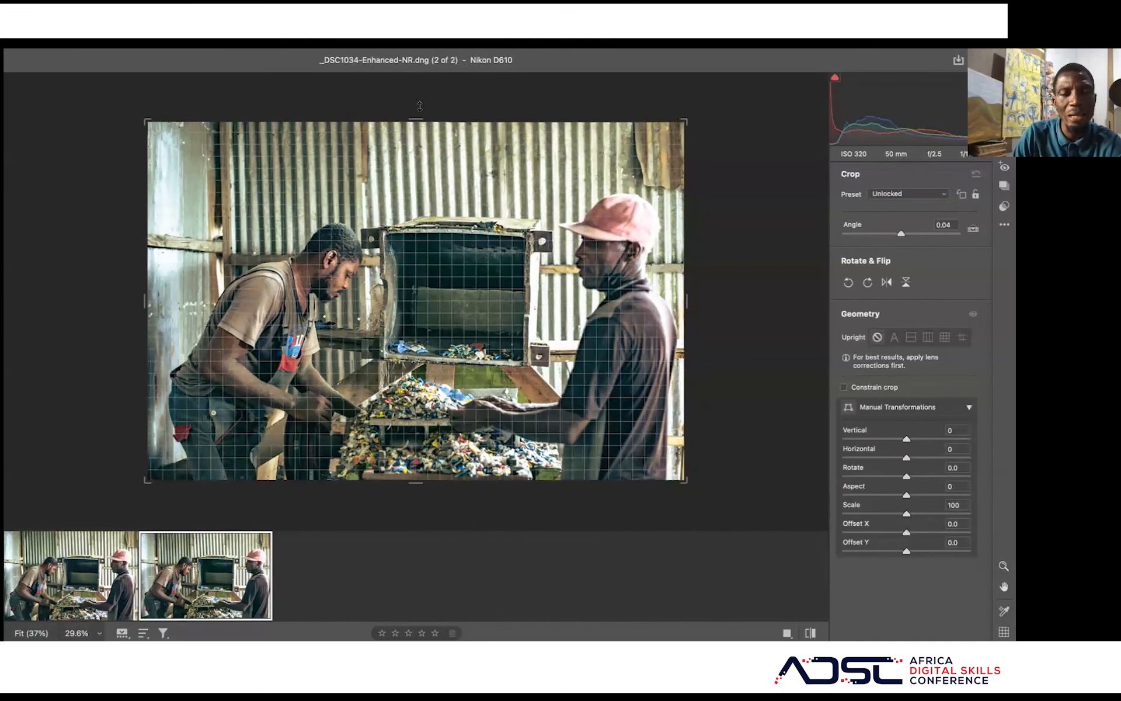
drag(419, 105, 414, 106)
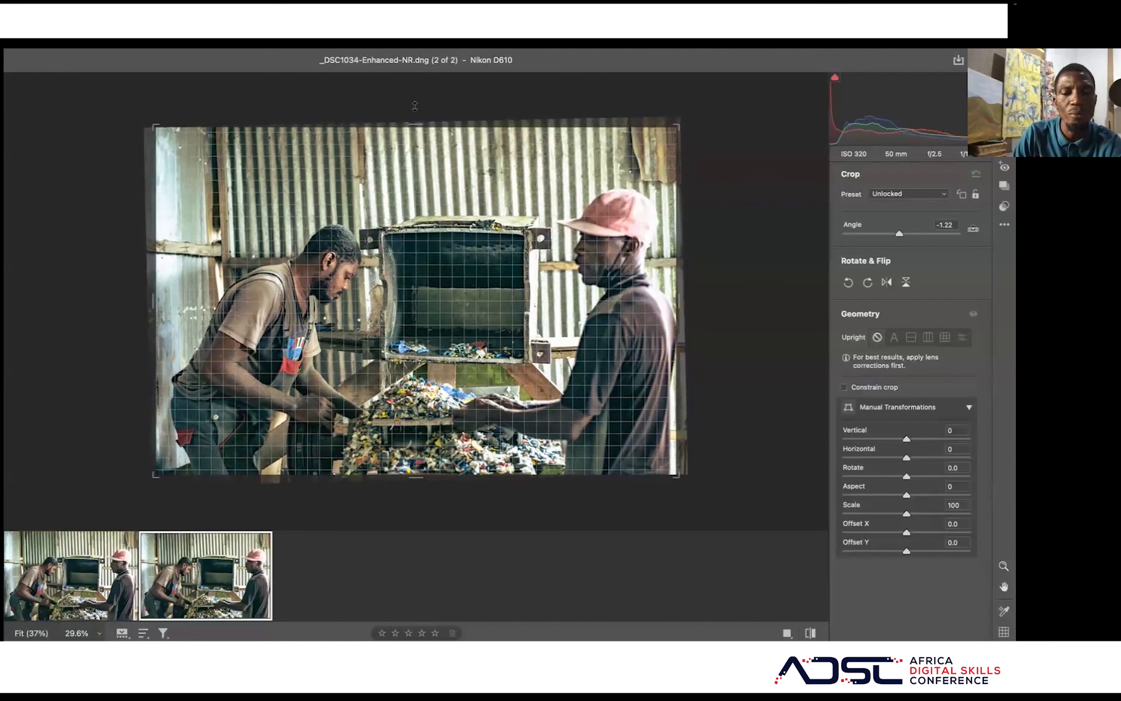
drag(415, 106, 415, 107)
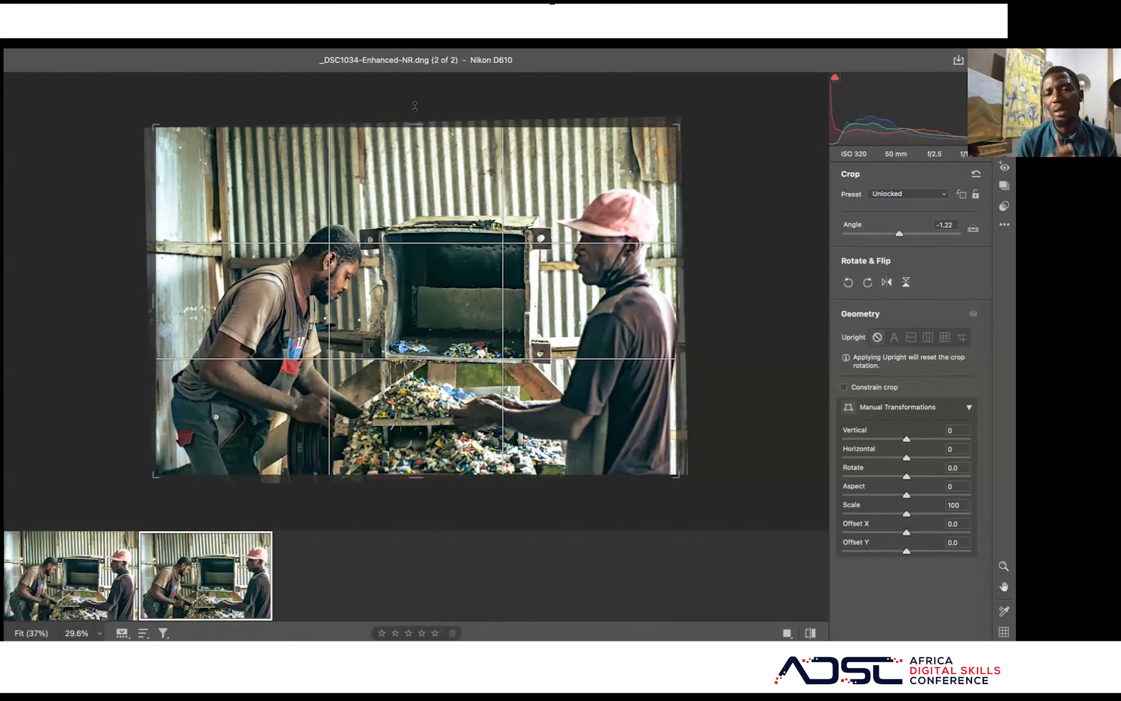
mouse_move(414, 106)
mouse_down()
mouse_move(401, 90)
mouse_move(410, 117)
mouse_move(395, 116)
mouse_up()
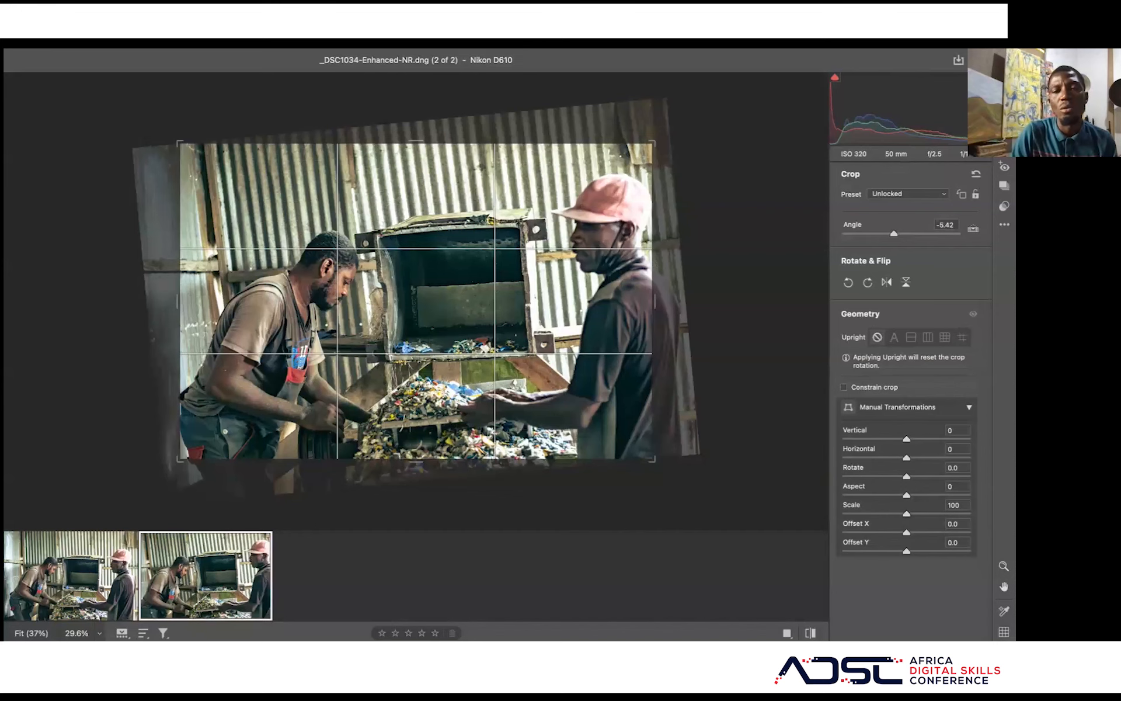
key(Return)
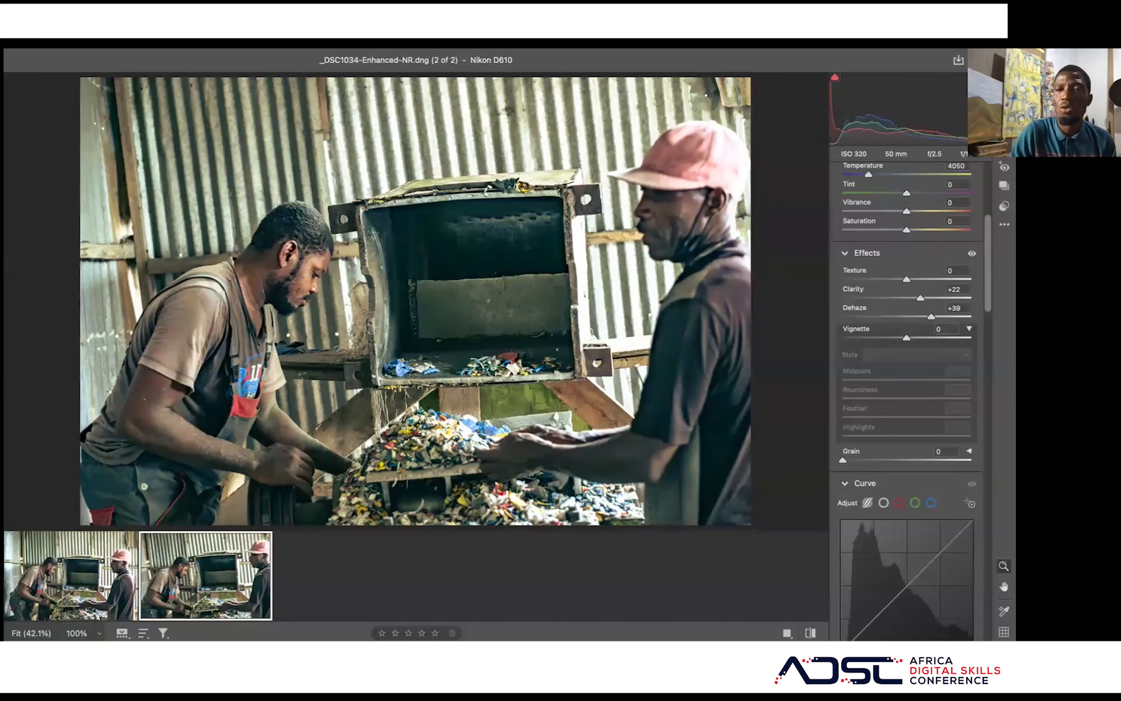
- Straighten the crop to an angle of -0.99, widen it on both sides towards the photo's edges and apply it
key(c)
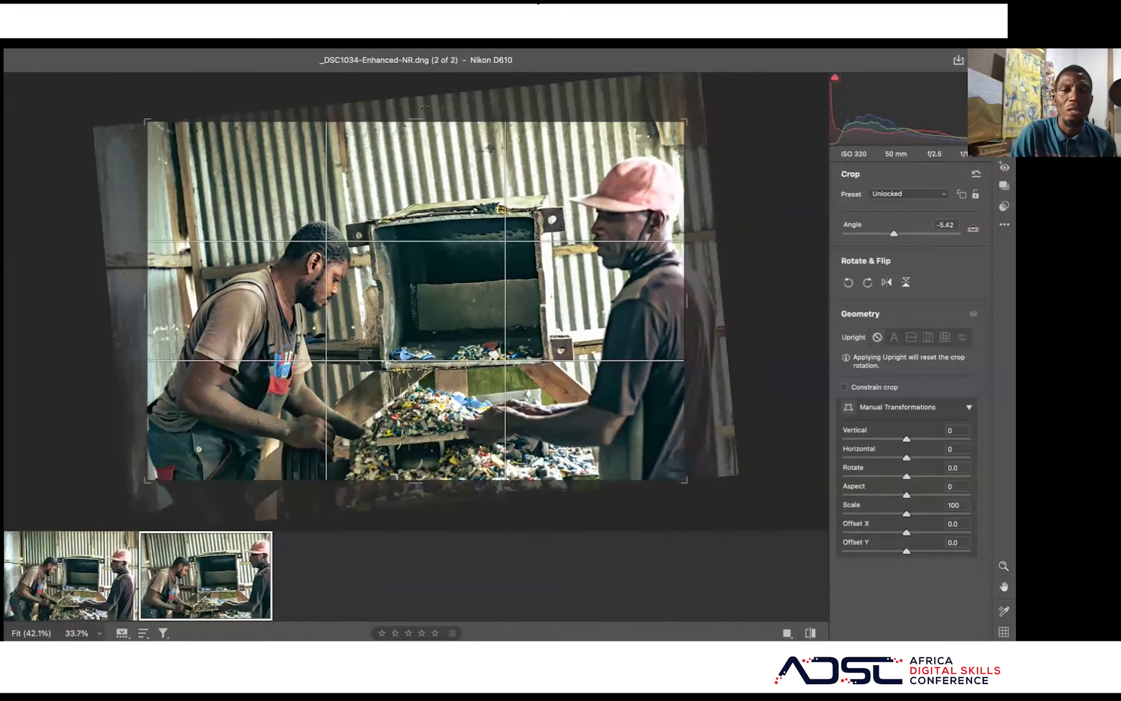
drag(422, 105, 442, 111)
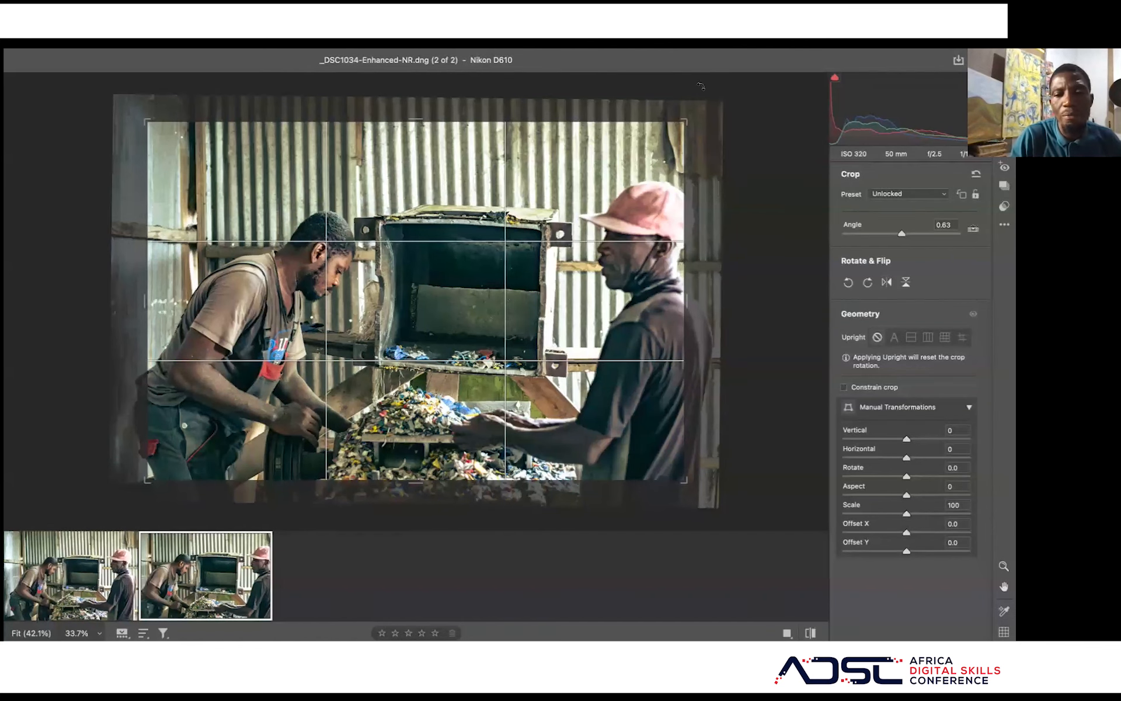
drag(691, 299, 704, 301)
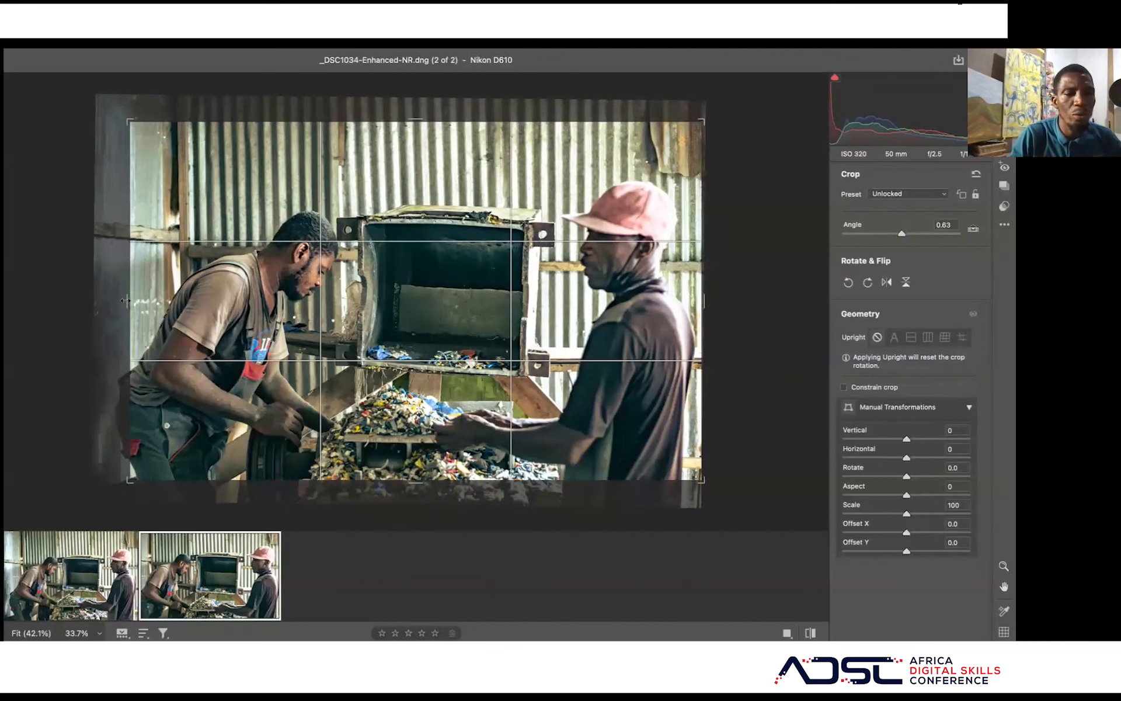
drag(125, 300, 102, 301)
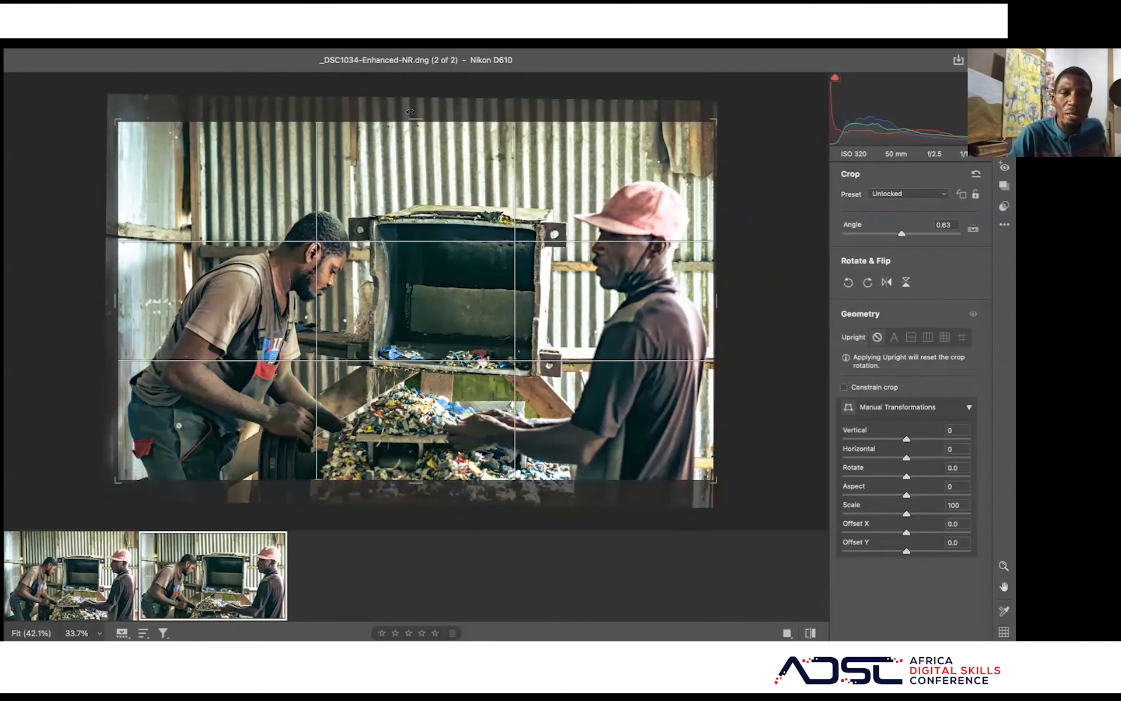
drag(410, 111, 406, 113)
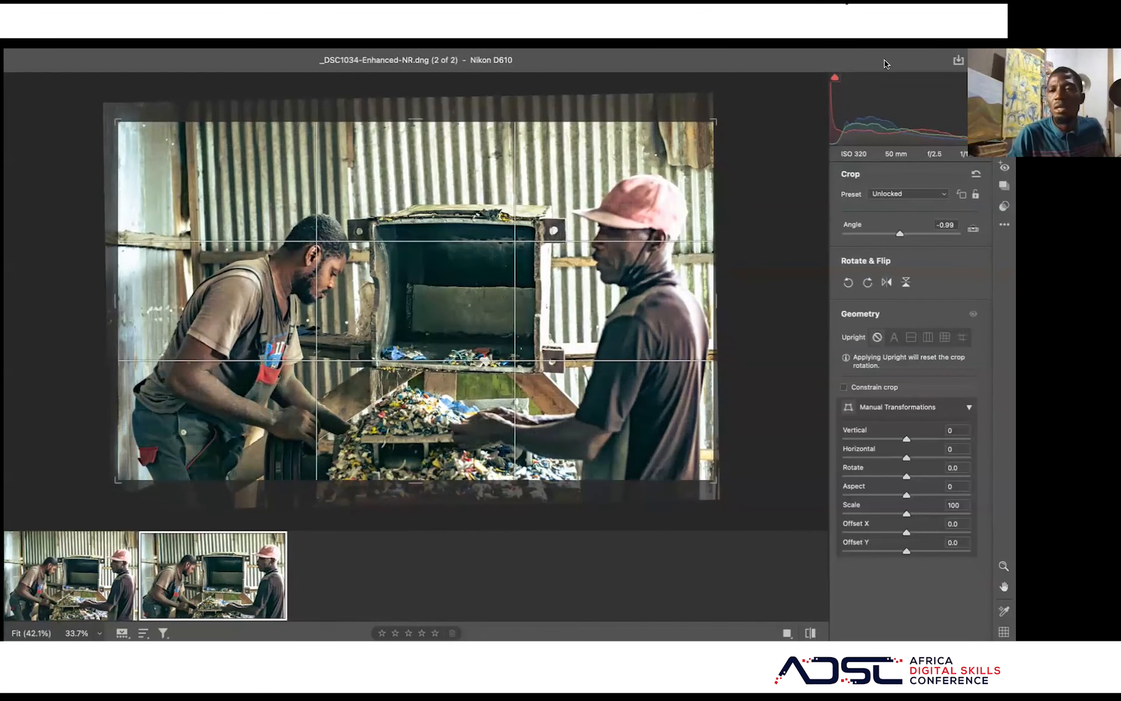
key(Return)
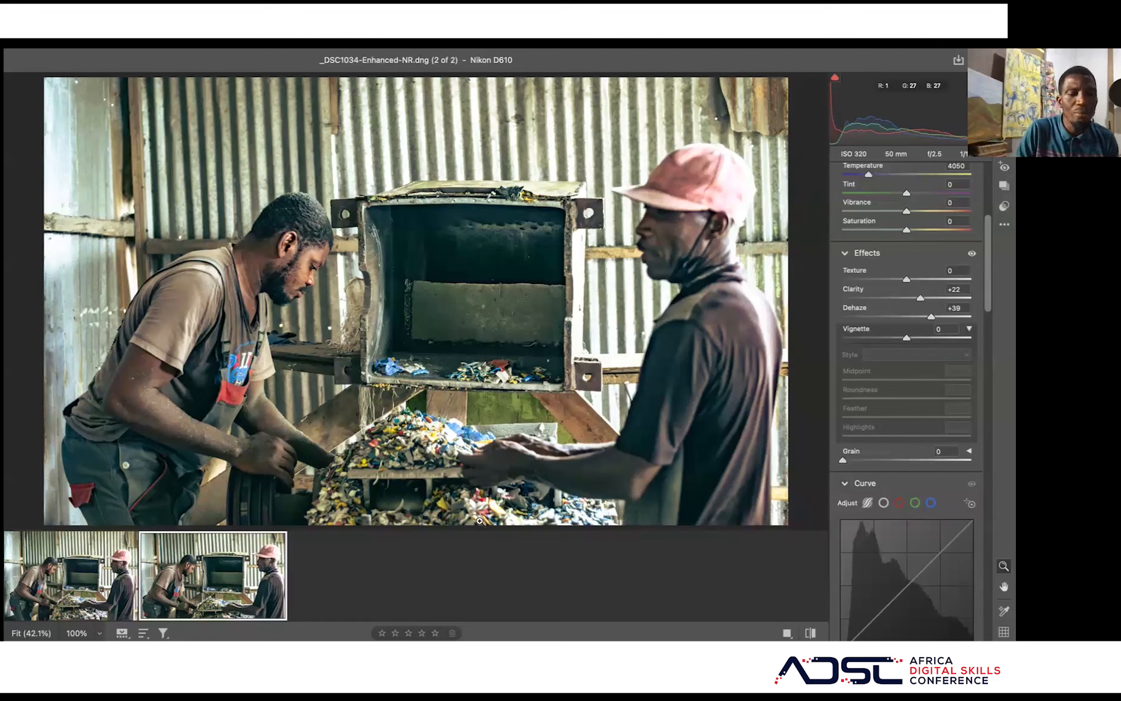
mouse_move(238, 575)
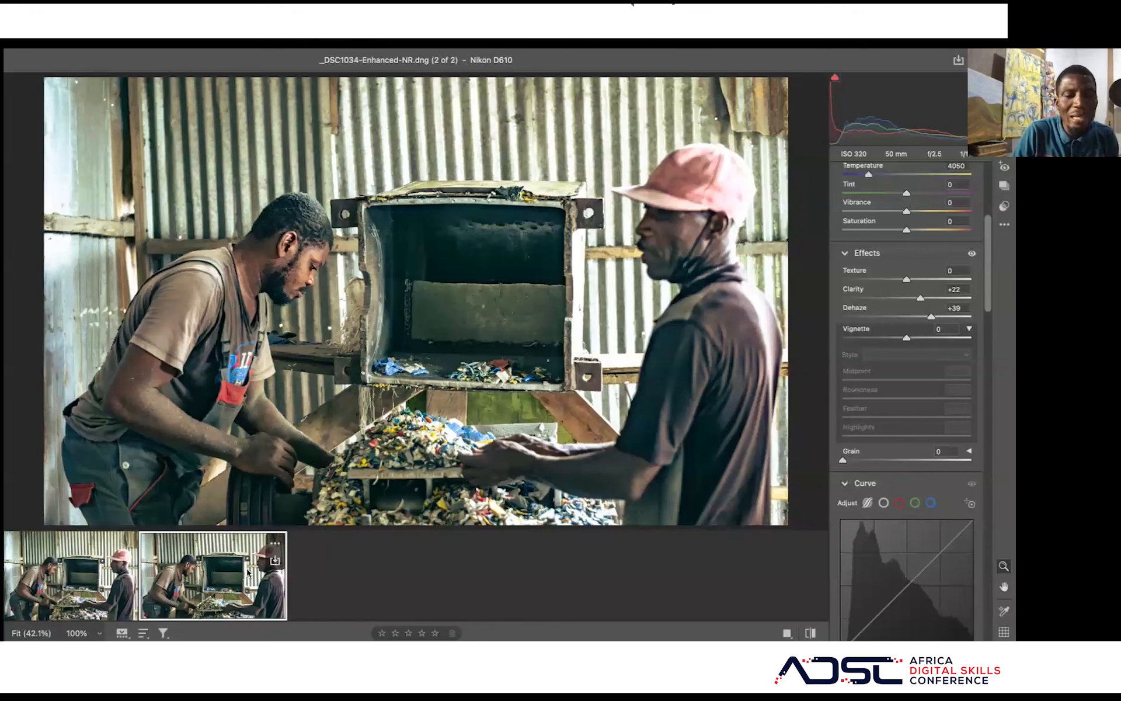
right_click(314, 303)
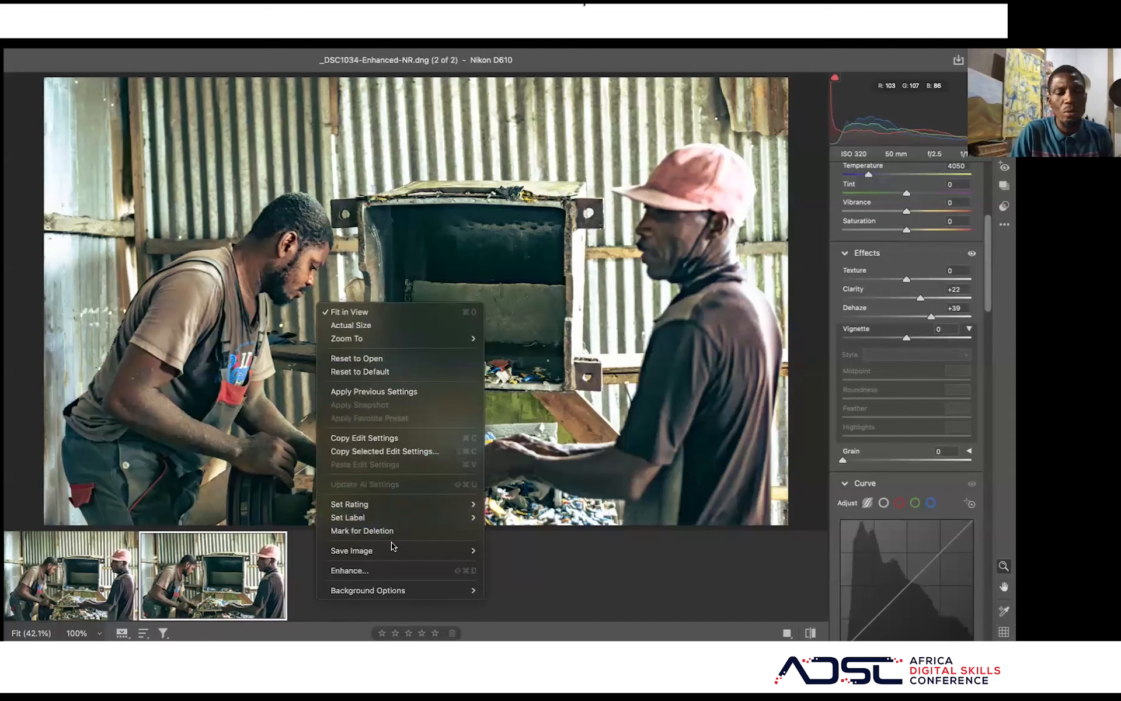
mouse_move(390, 552)
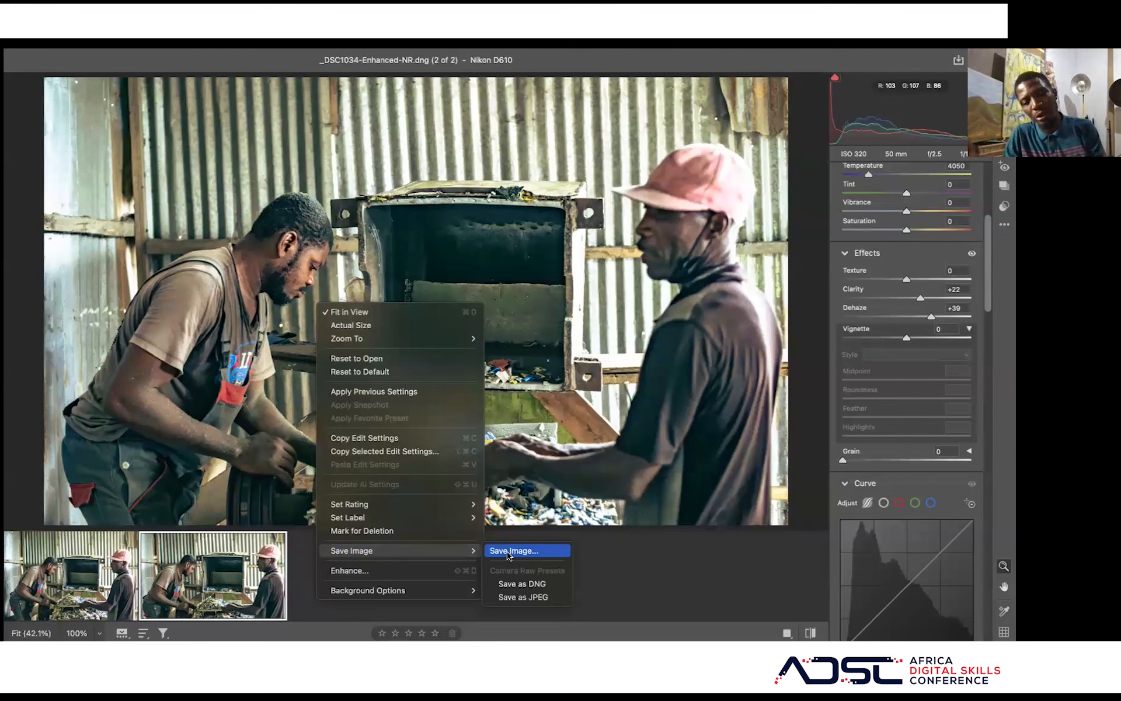
click(554, 568)
- Open the save options for the denoised copy, check the JPEG quality setting without a size limit, and restore the 3000 K file size limit
mouse_move(276, 561)
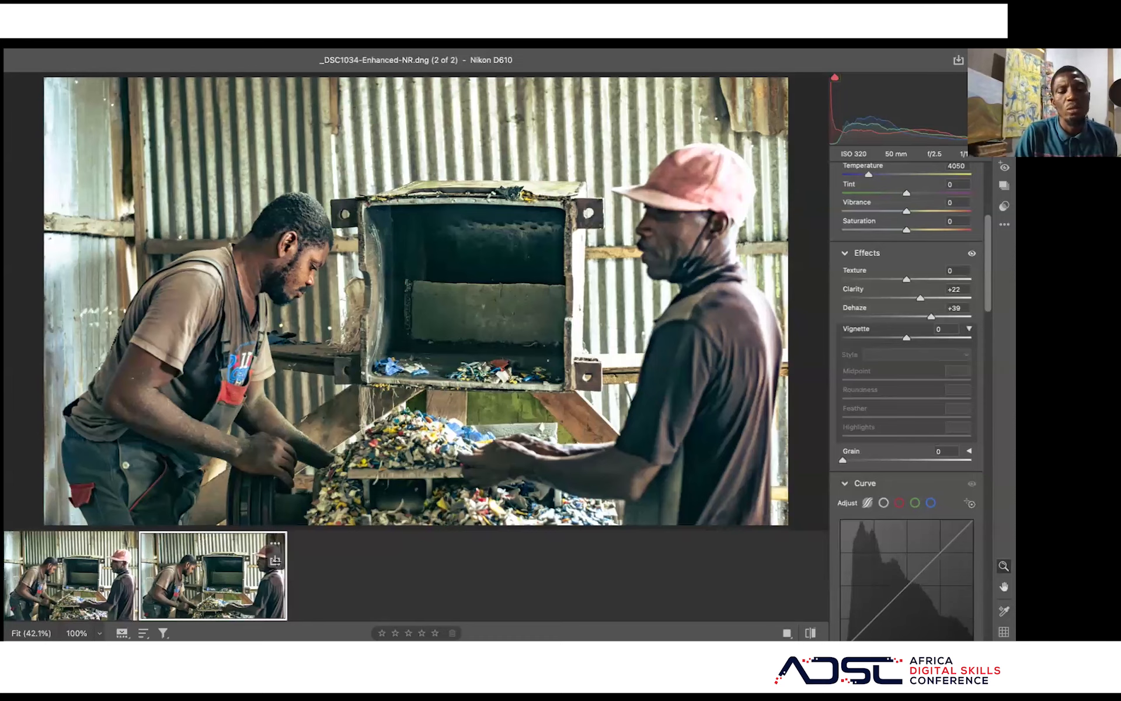
click(275, 560)
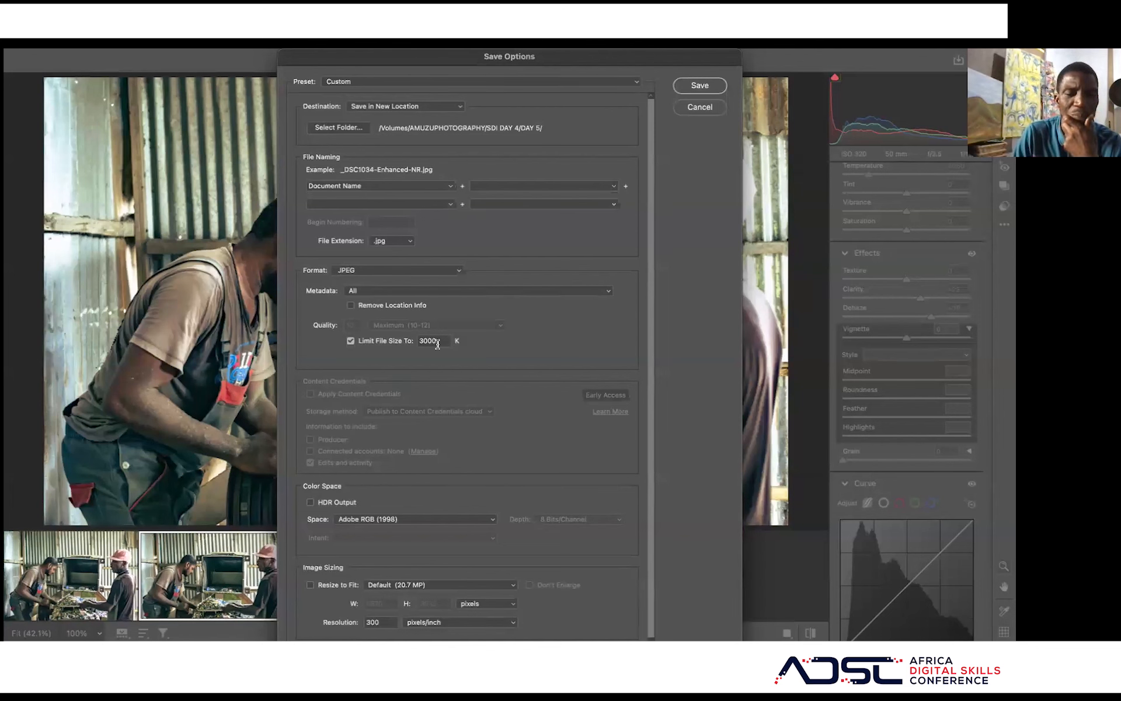
click(351, 340)
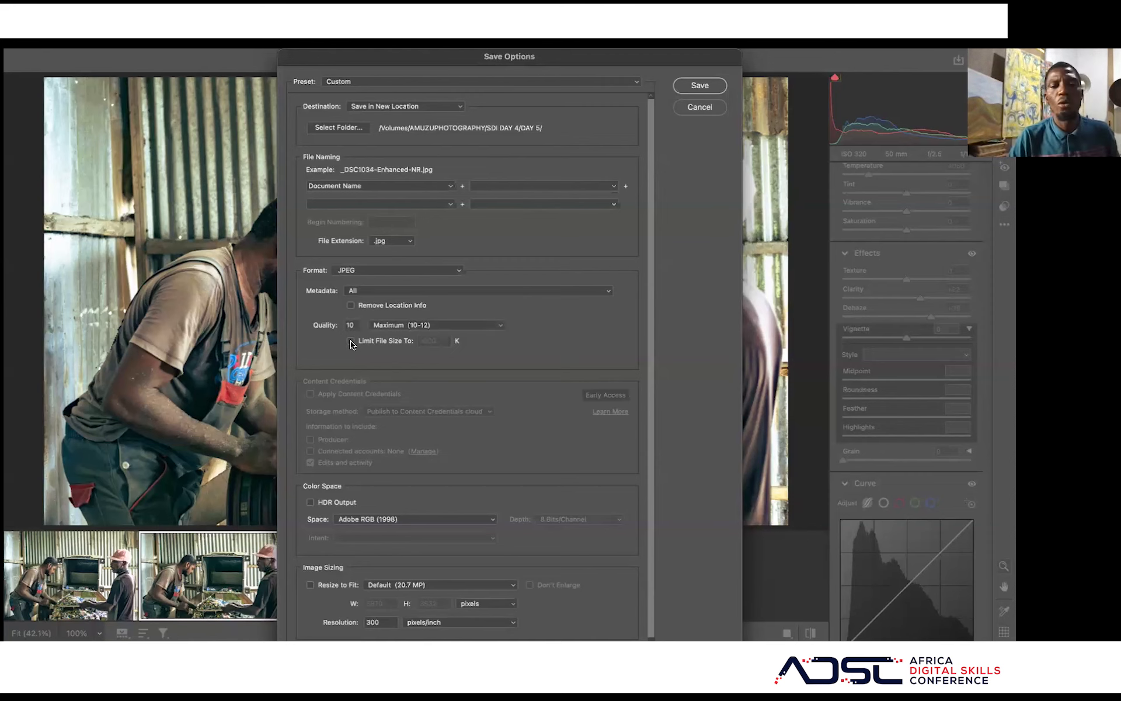
click(502, 326)
click(425, 325)
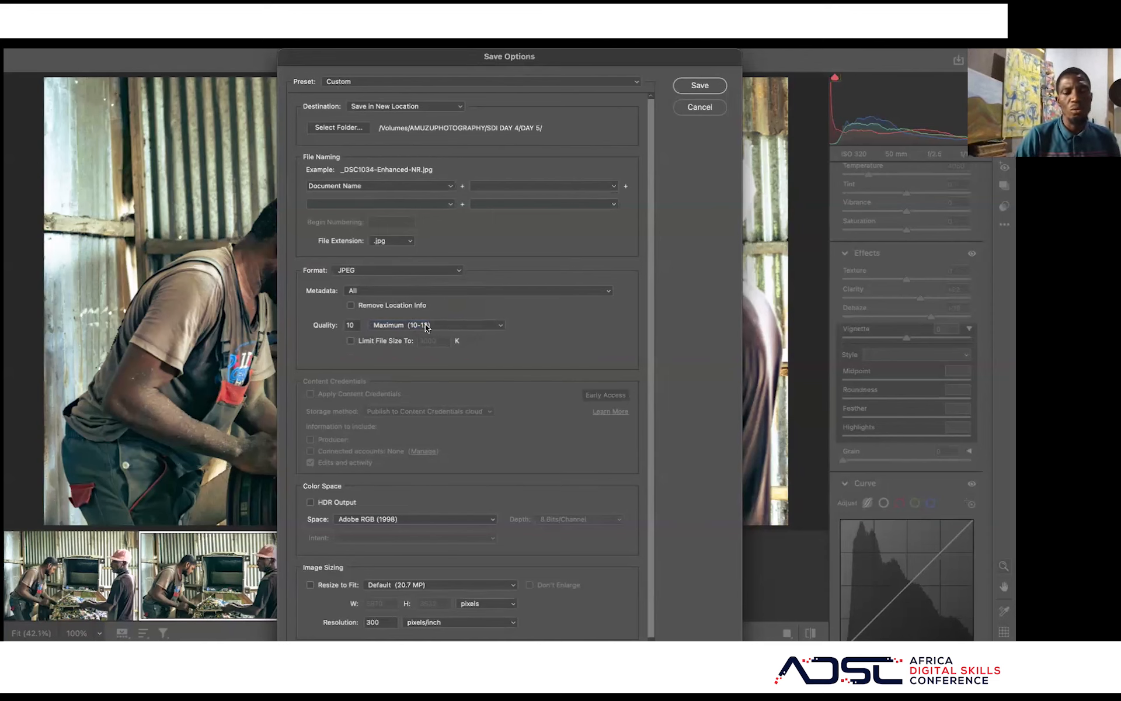
click(351, 342)
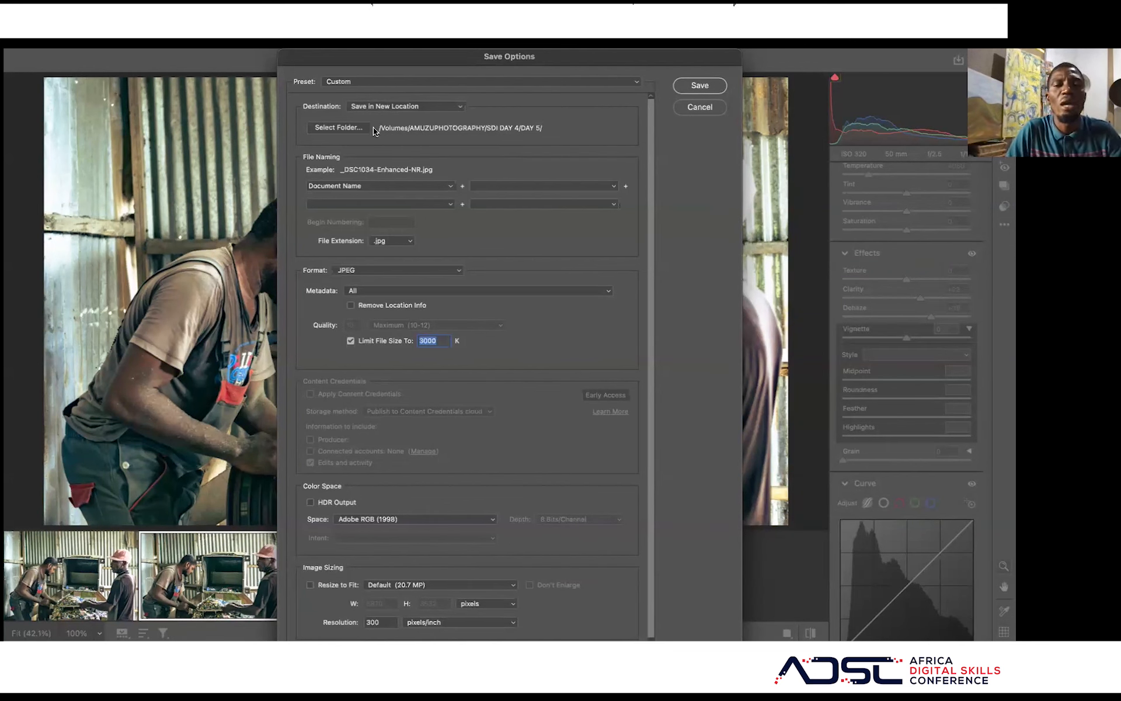
- Set the save destination to the Desktop folder and save the denoised copy as a JPEG
click(352, 128)
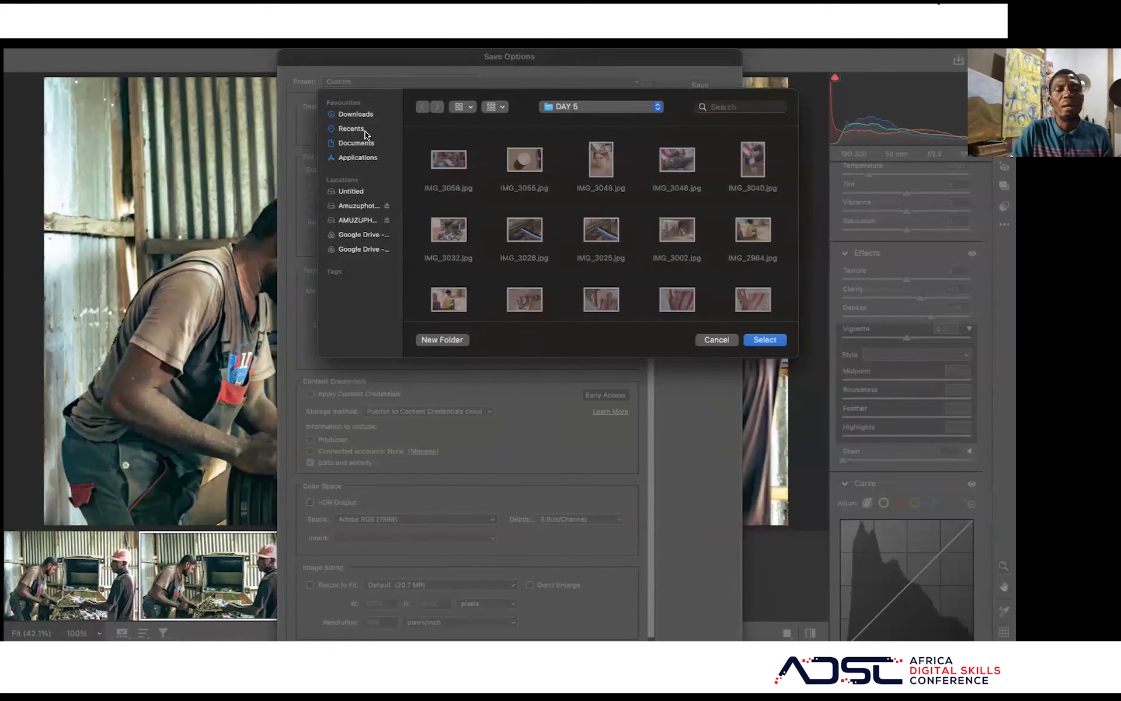
click(658, 108)
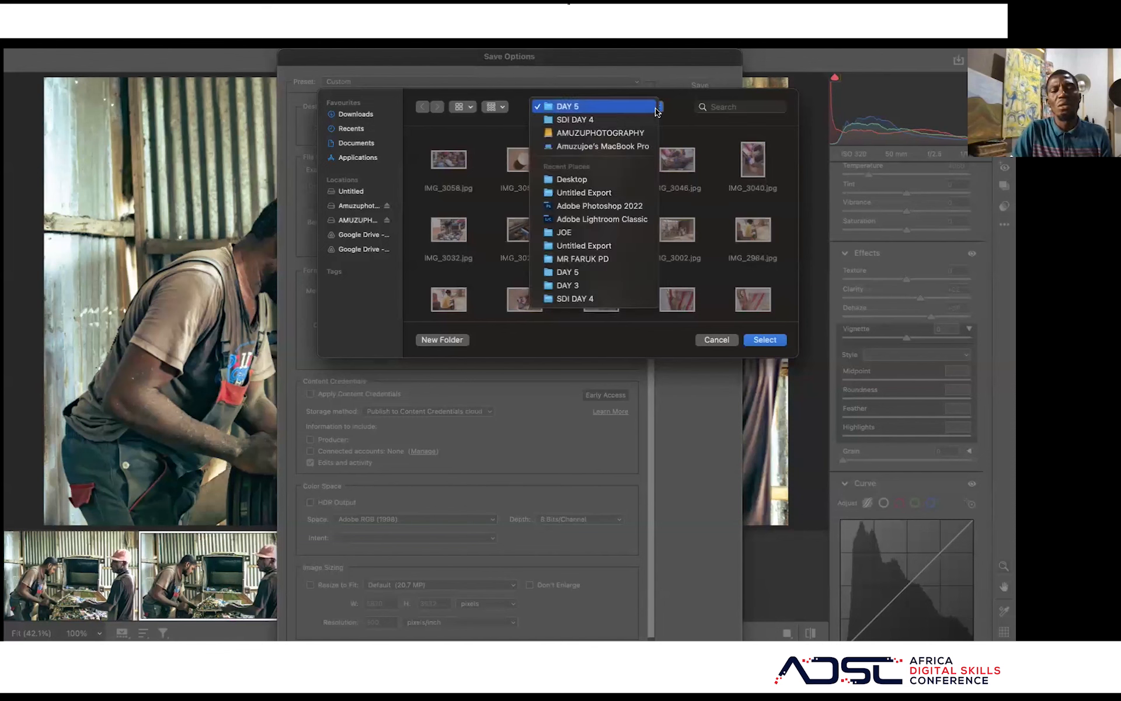
click(570, 179)
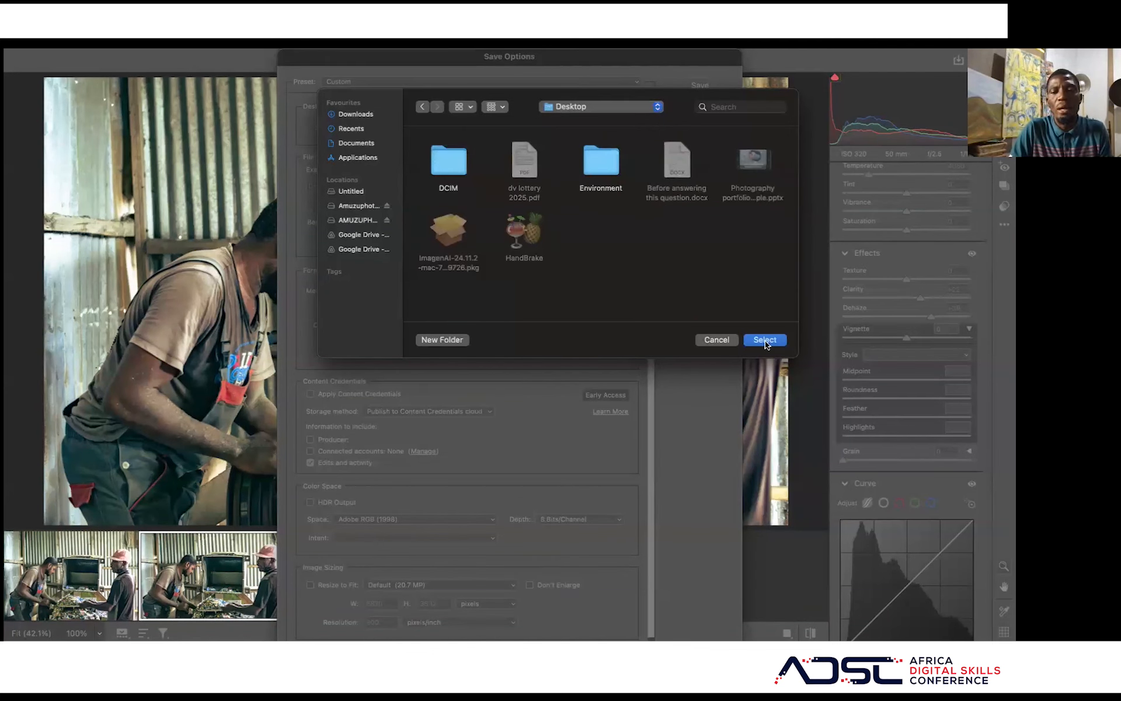
click(766, 340)
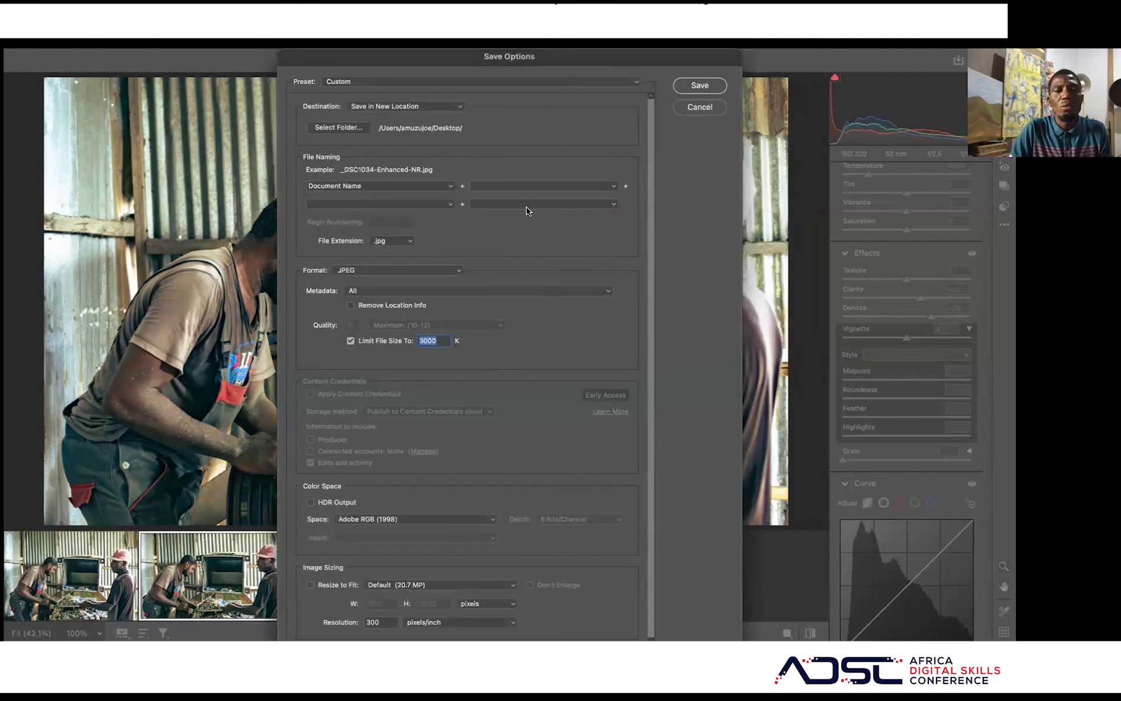
click(705, 87)
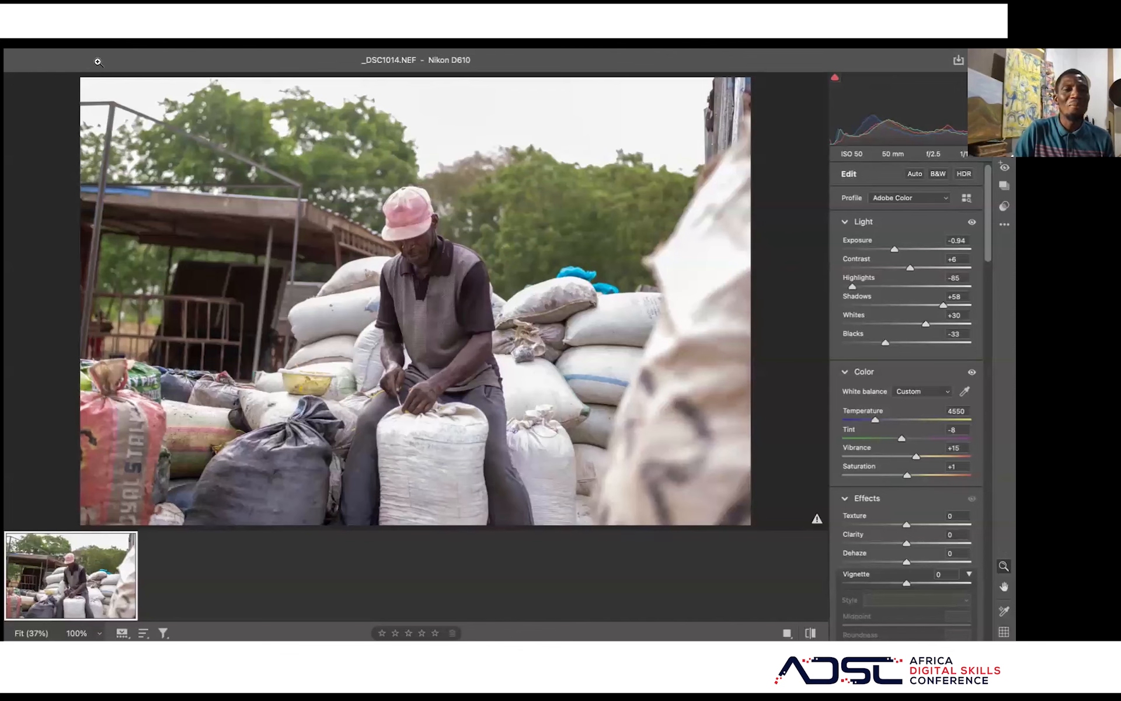
click(65, 102)
click(63, 103)
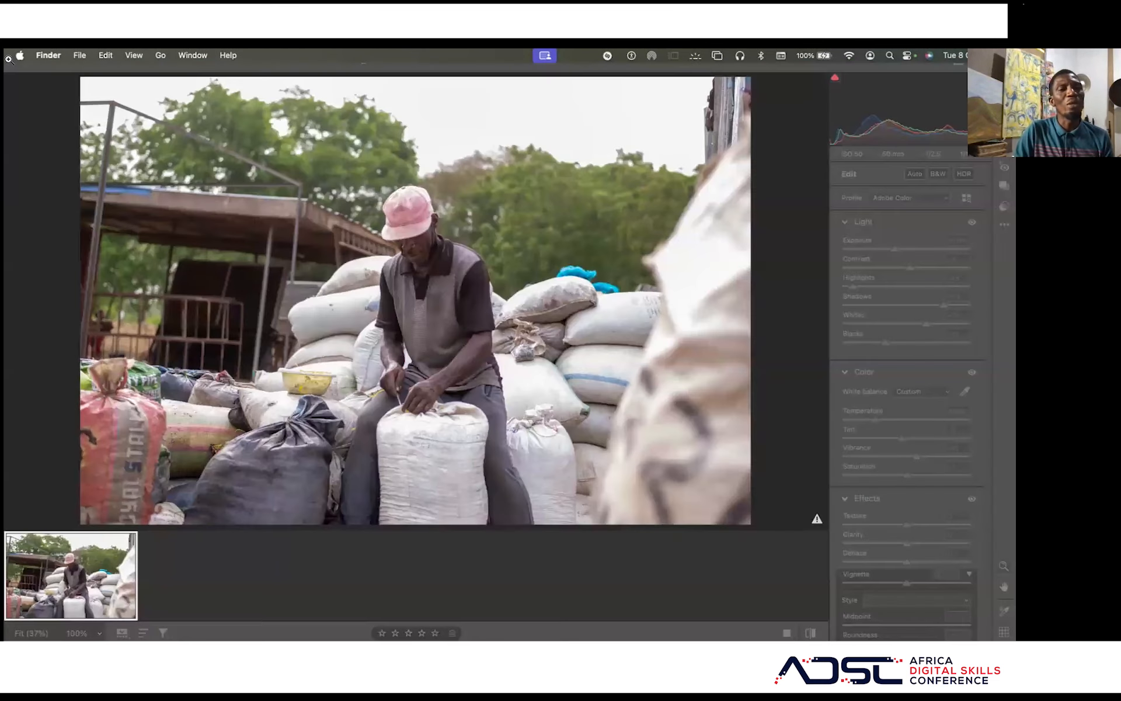
click(20, 55)
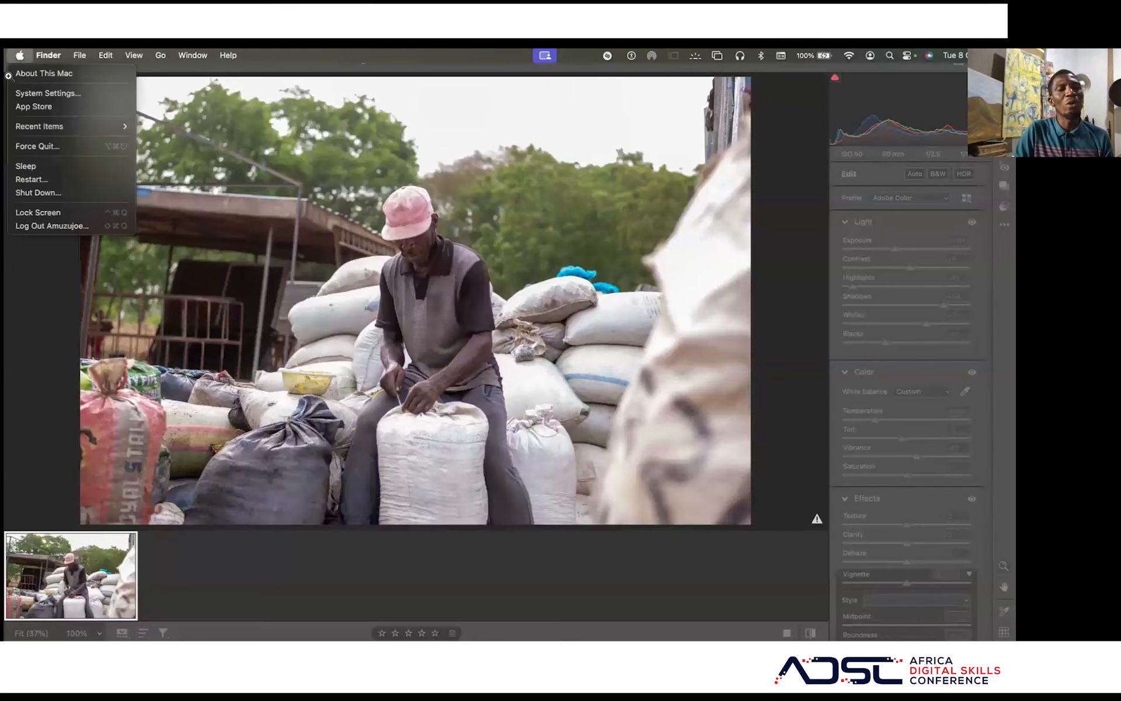
click(520, 97)
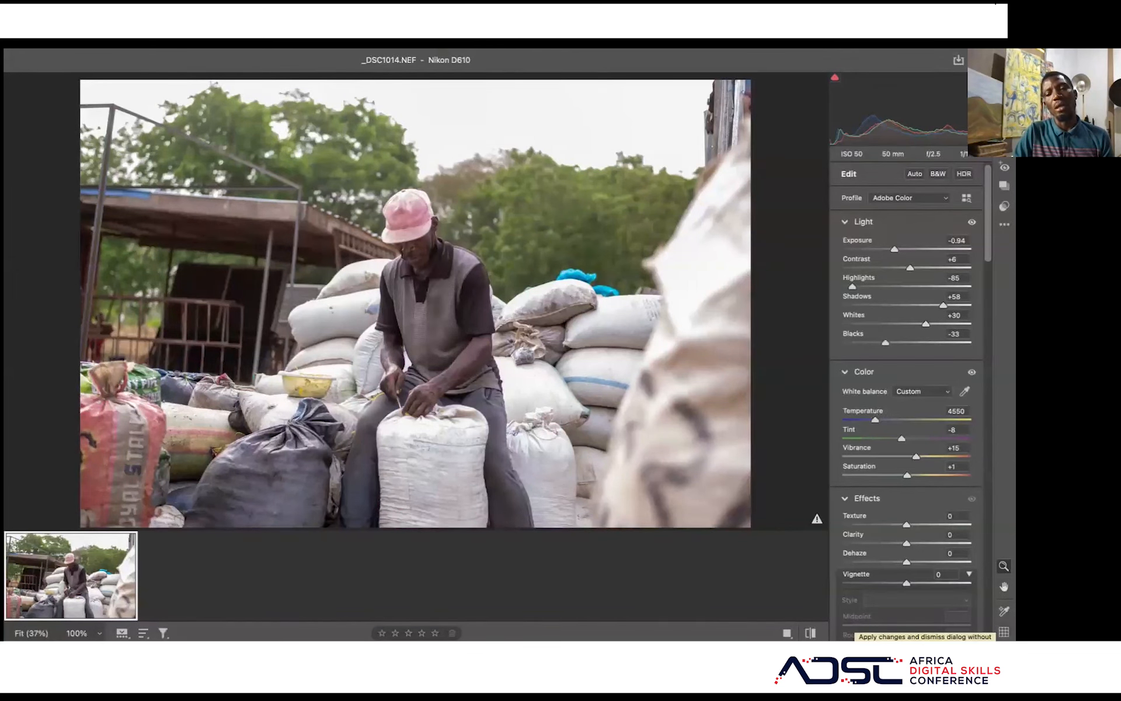
- Dismiss the raw editor for _DSC1014.NEF without opening the photo, and minimize the Photoshop window to show the desktop
click(906, 659)
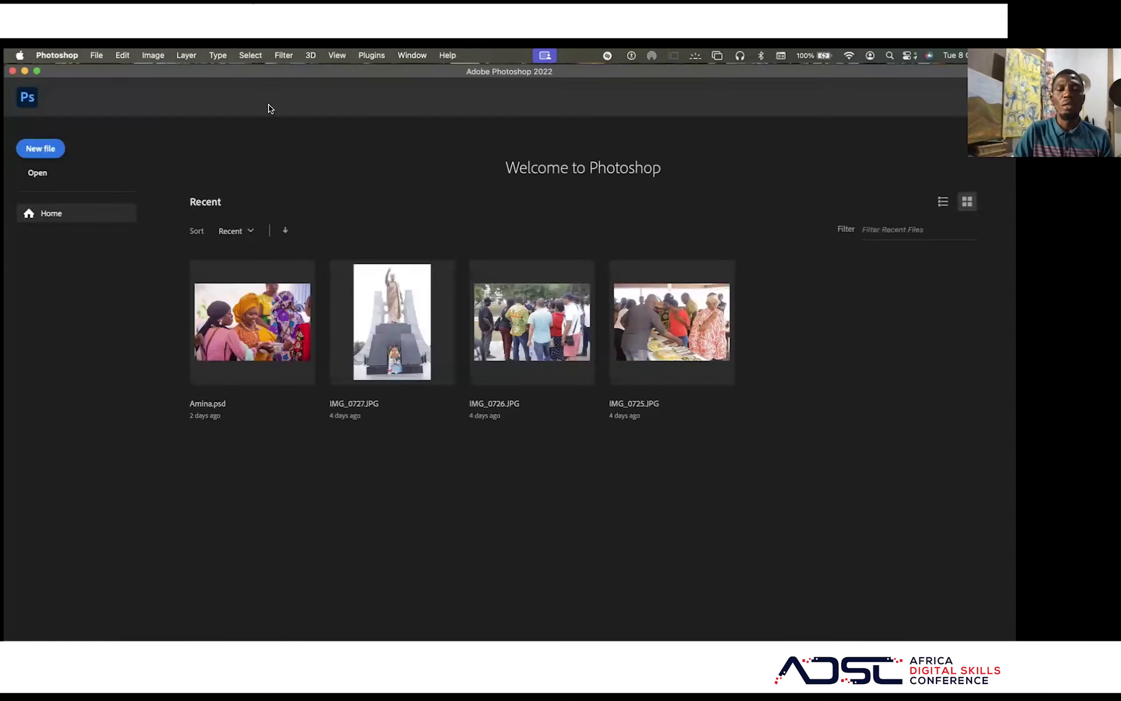
click(25, 71)
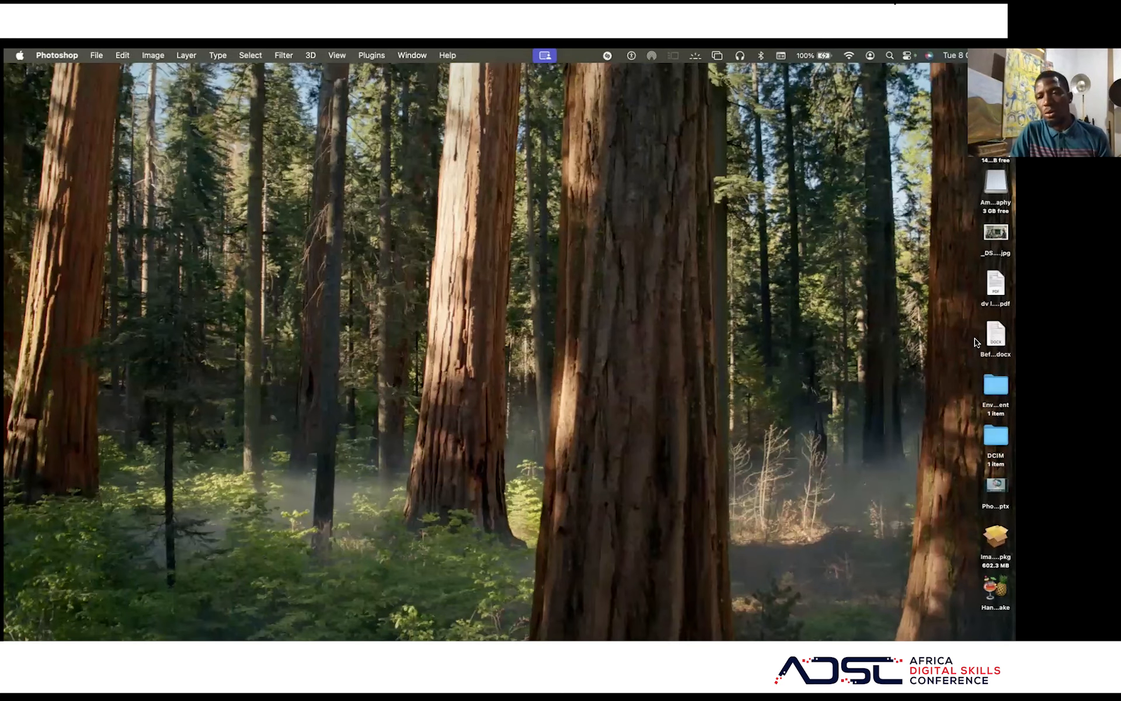
- Open the saved _DSC1034-Enhanced-NR.jpg from the desktop in Preview and view it full screen
click(997, 232)
click(998, 231)
double_click(996, 232)
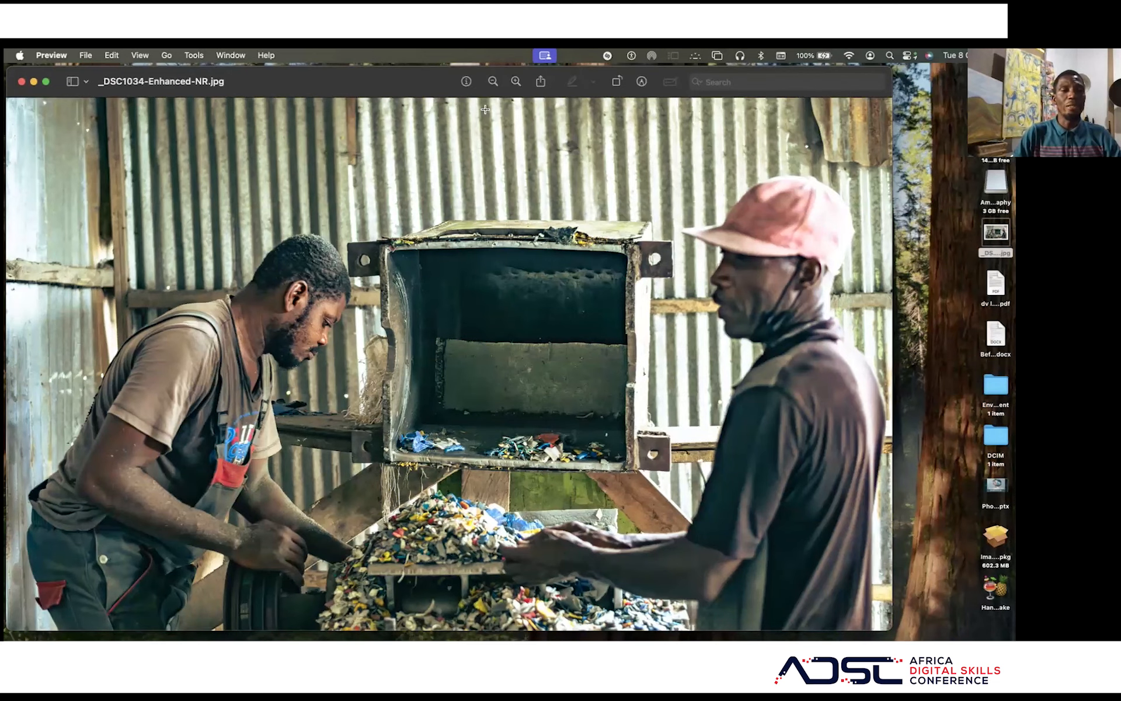
click(47, 81)
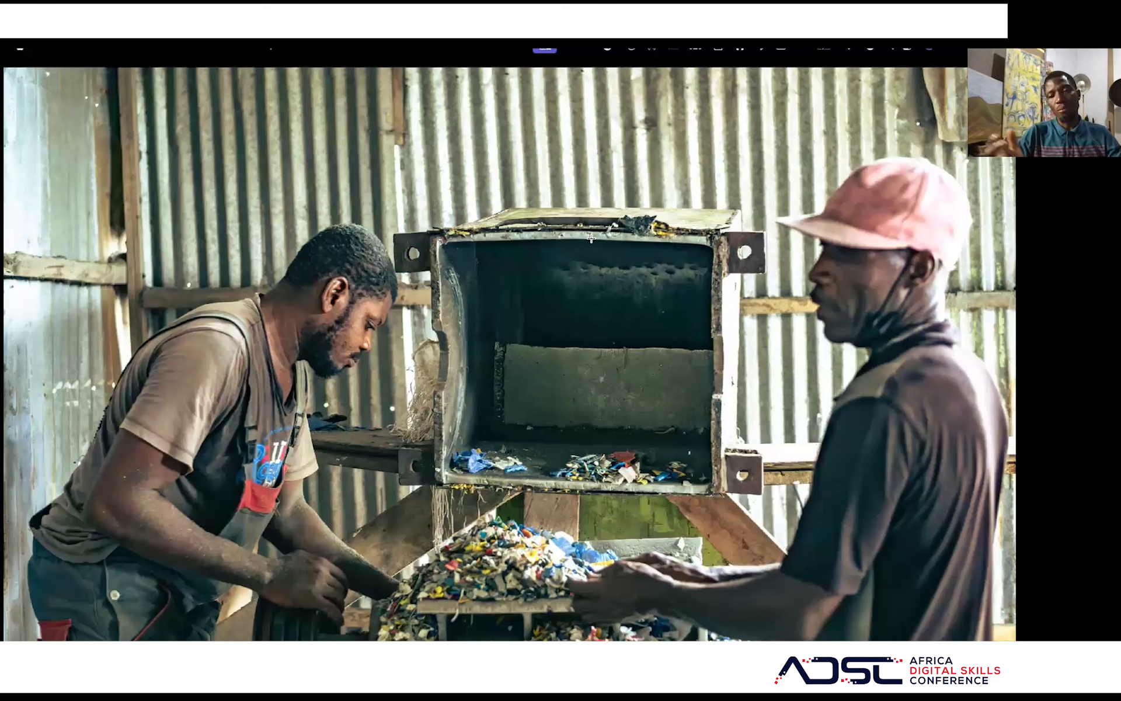